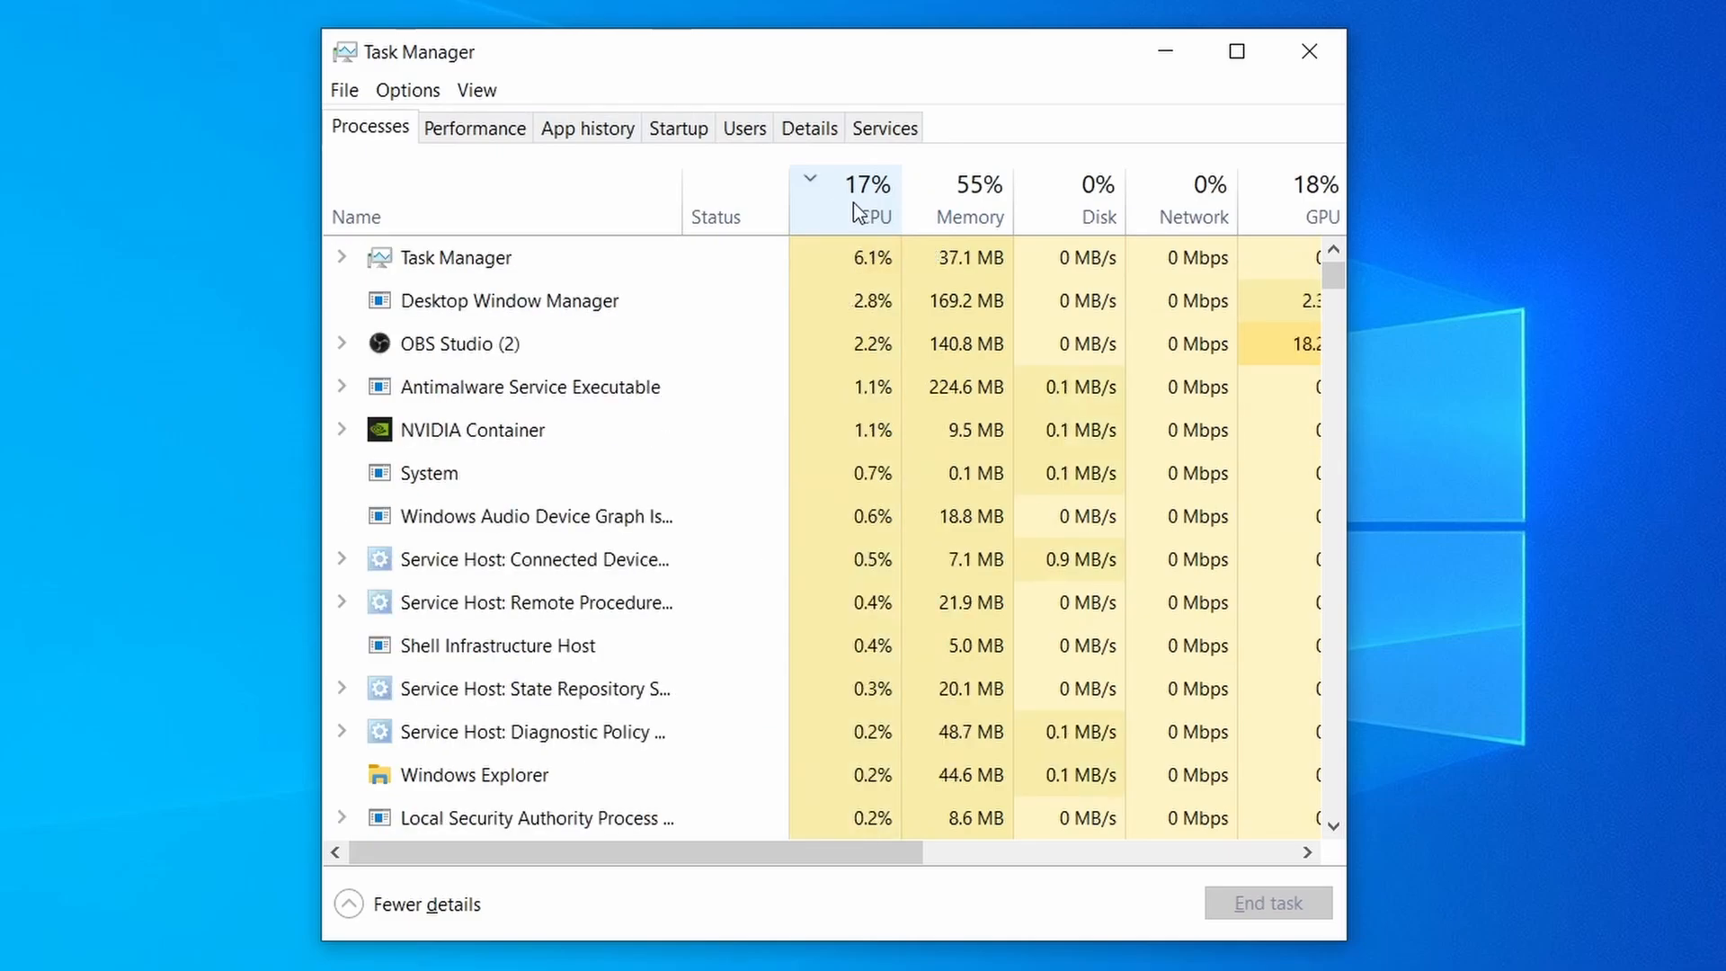
Sort the running processes by memory usage and look through the list for suspicious entries.
left_click(980, 194)
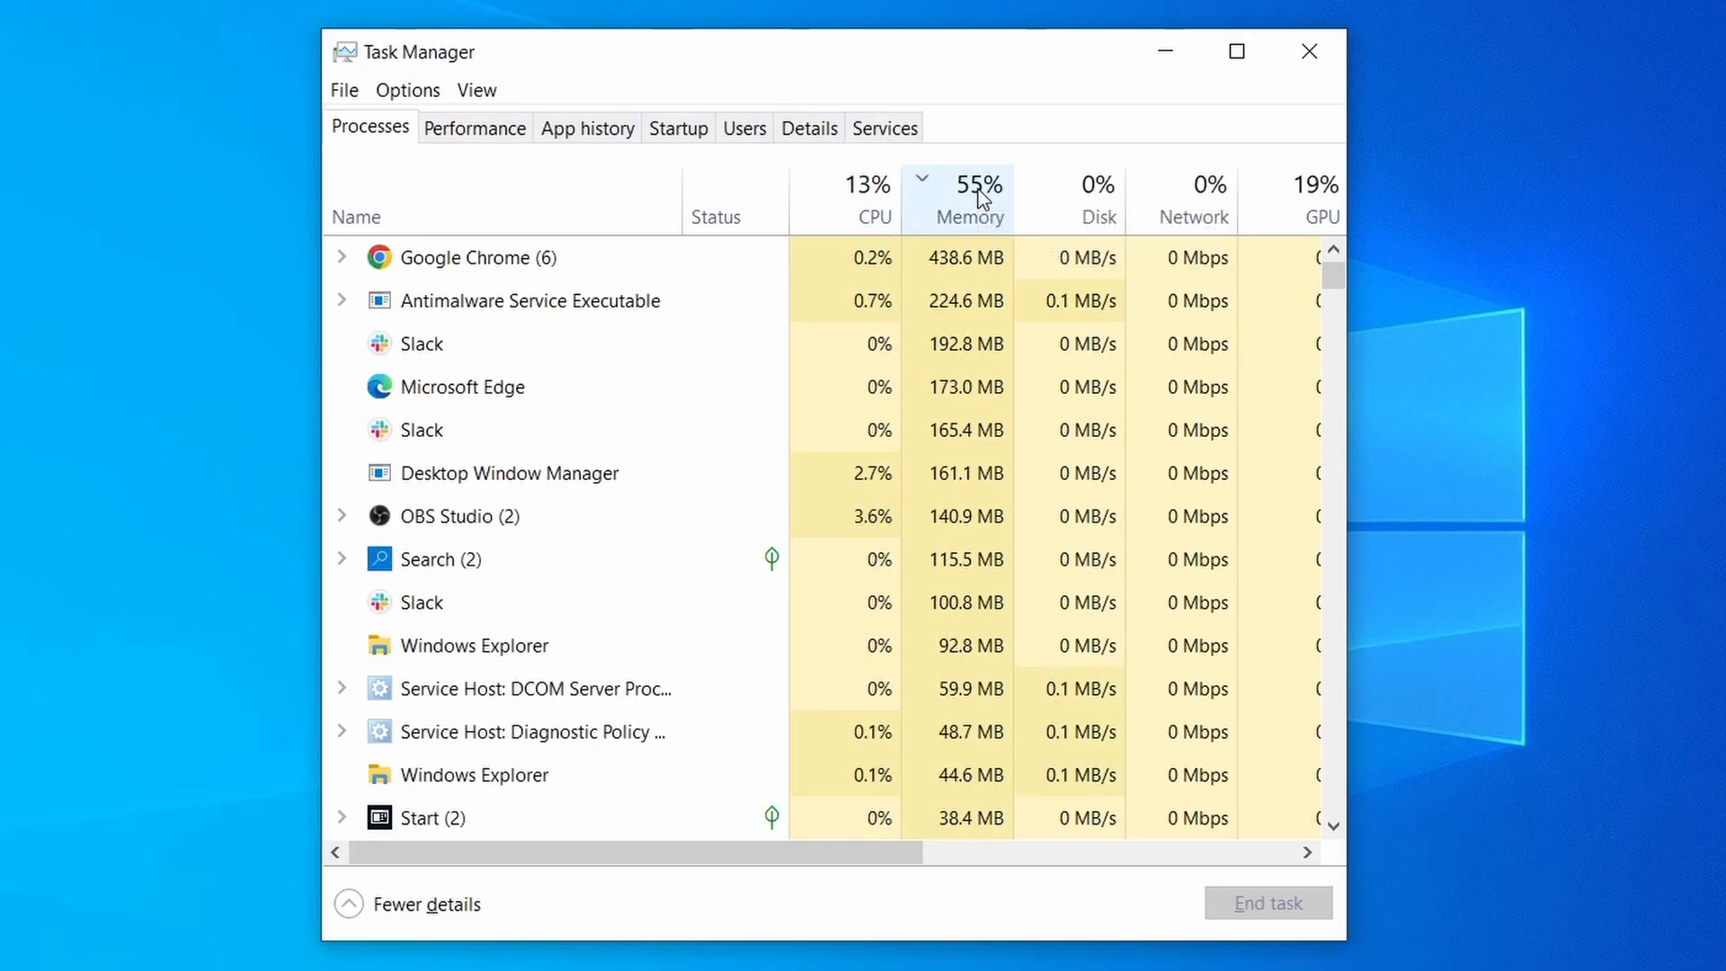
scroll(751, 605, "down", 2)
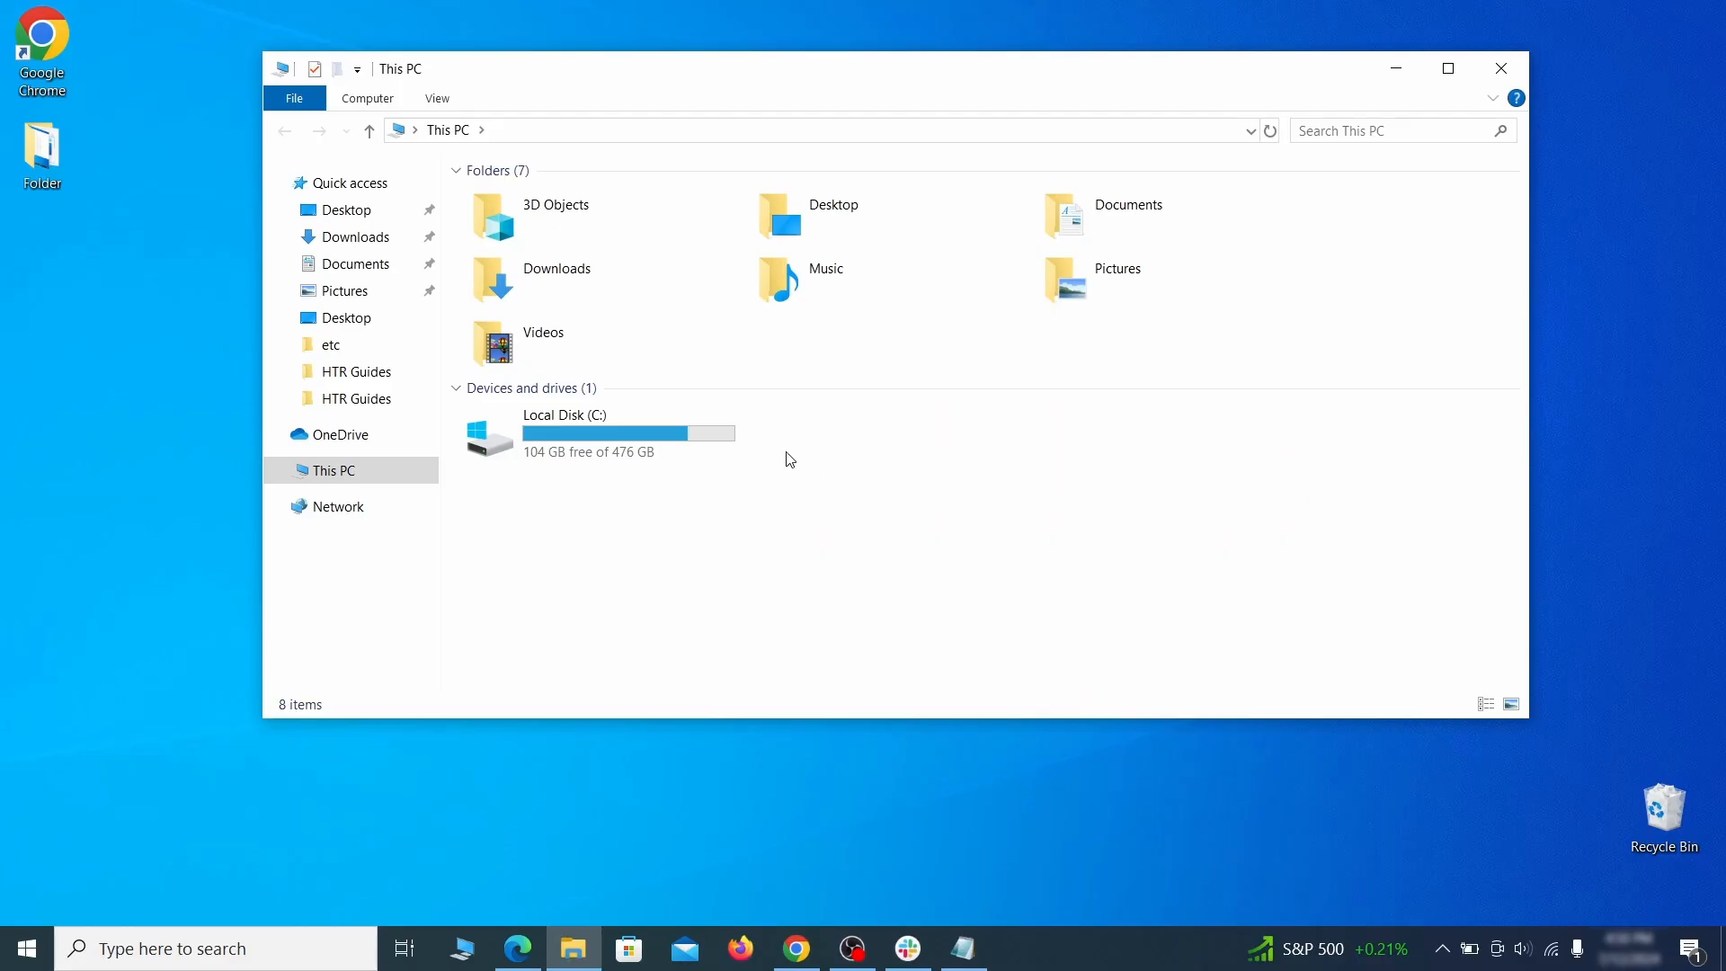
Switch to File Explorer and open the AppData\Roaming folder inside the user's profile on Local Disk (C:).
double_click(717, 447)
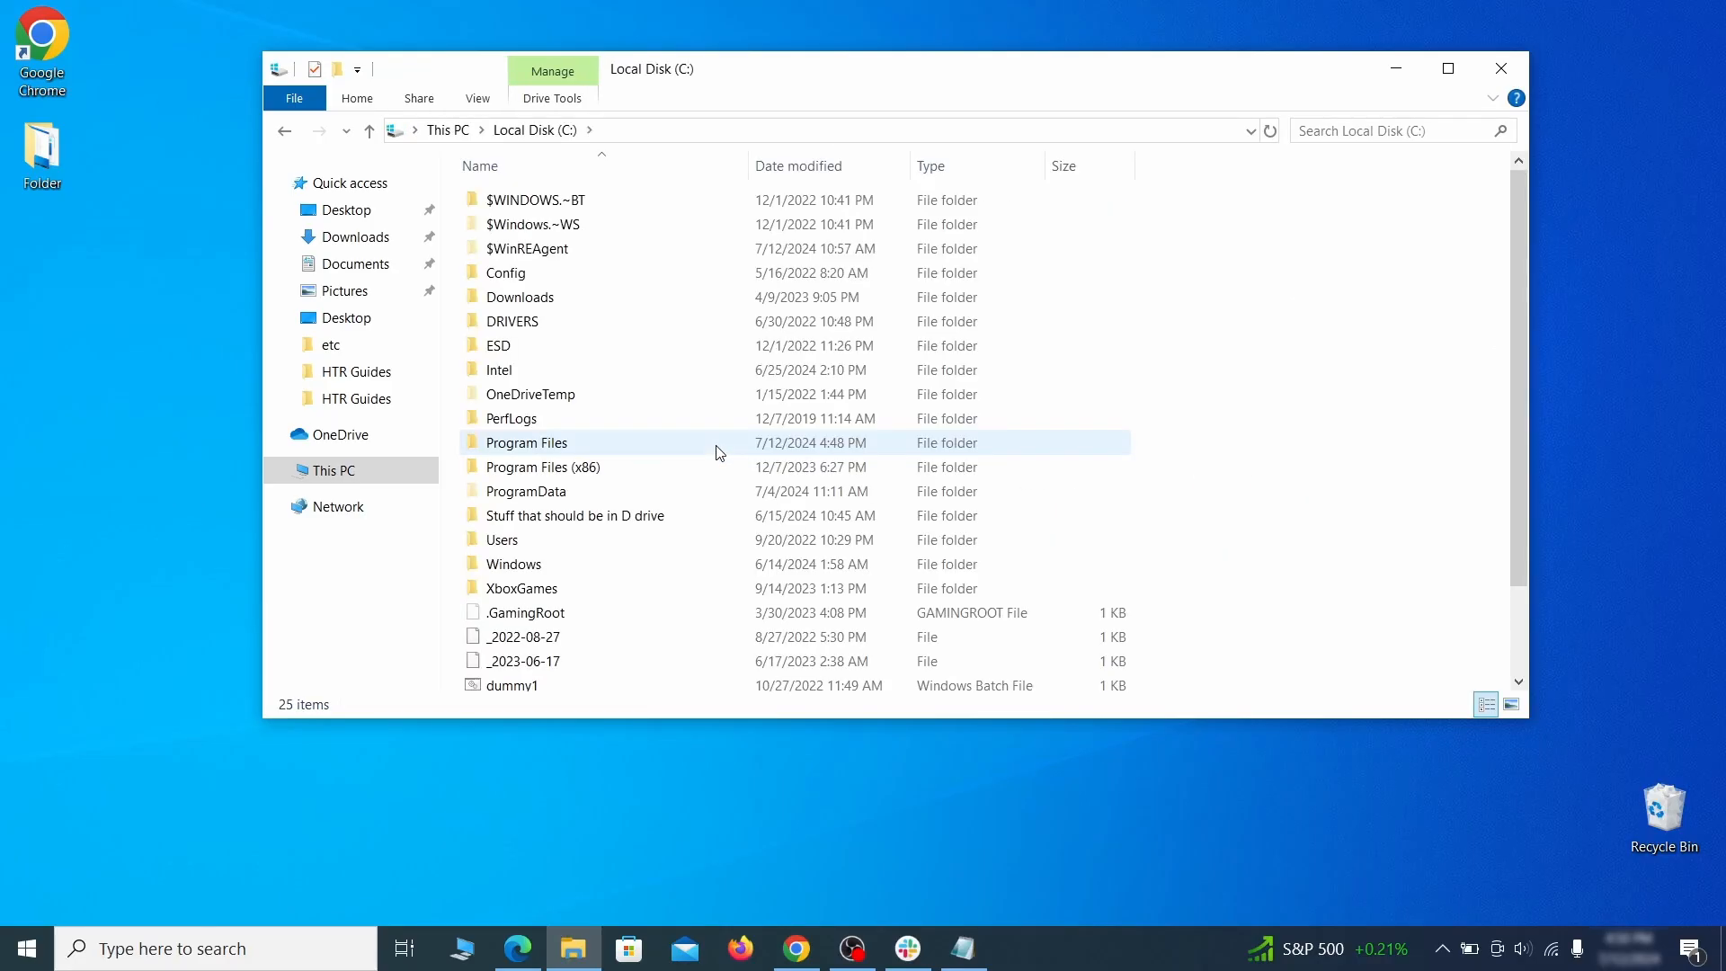
double_click(548, 540)
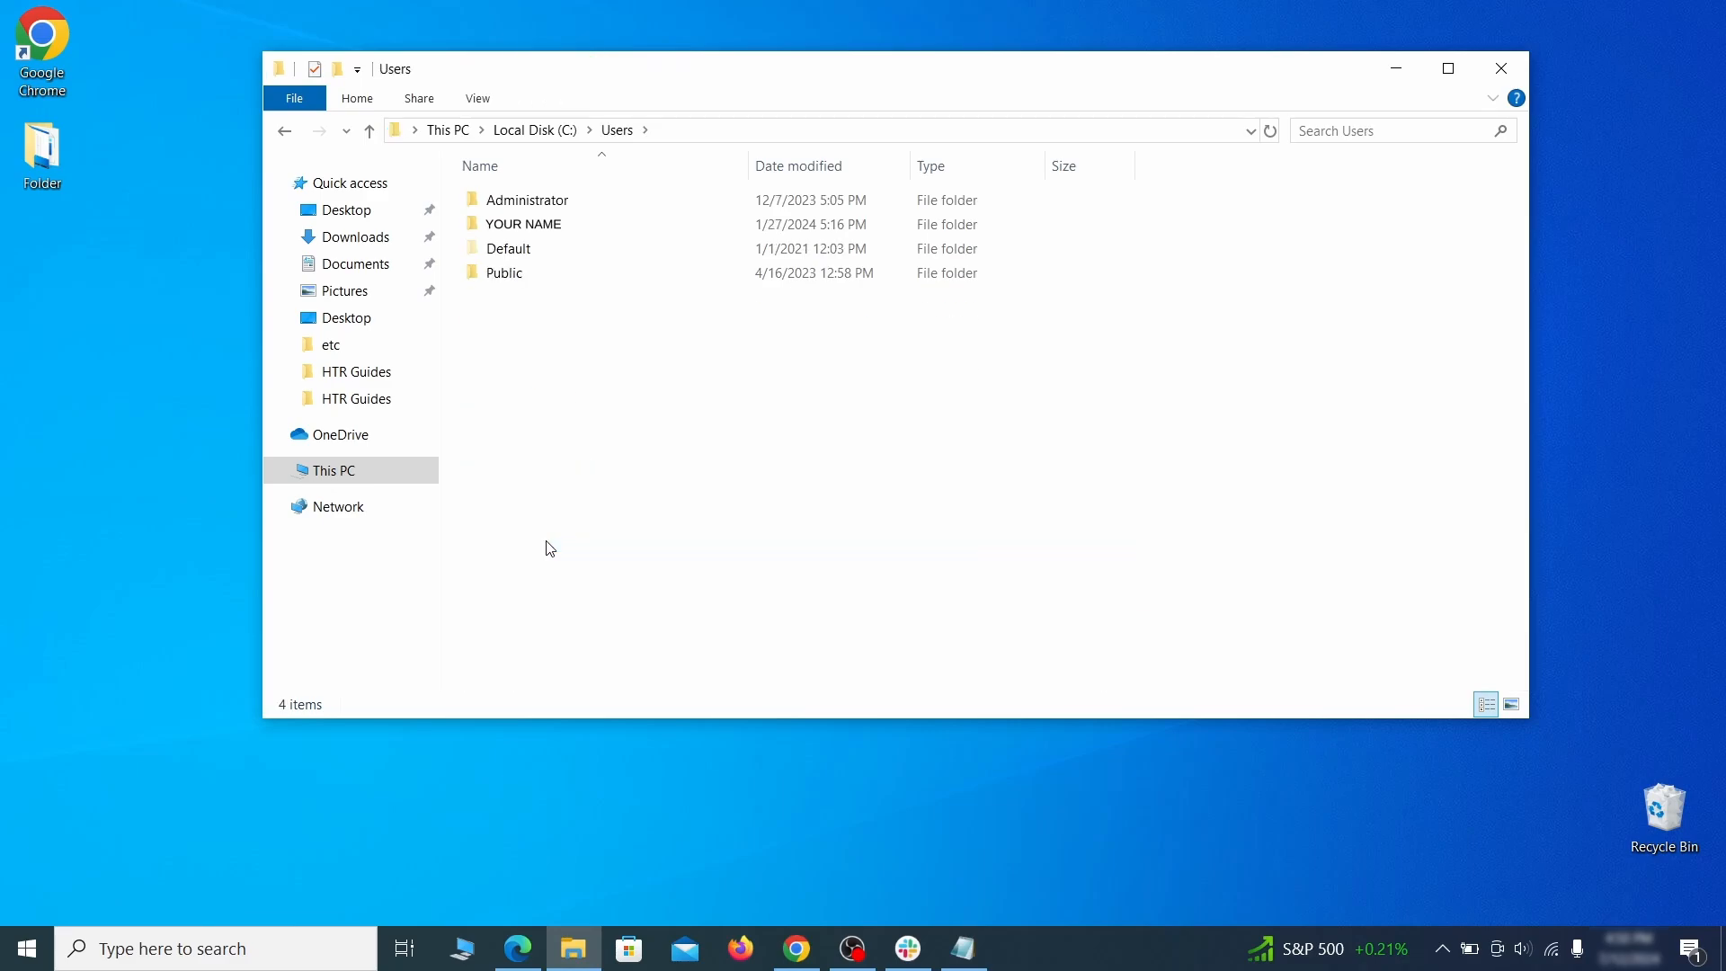
double_click(726, 227)
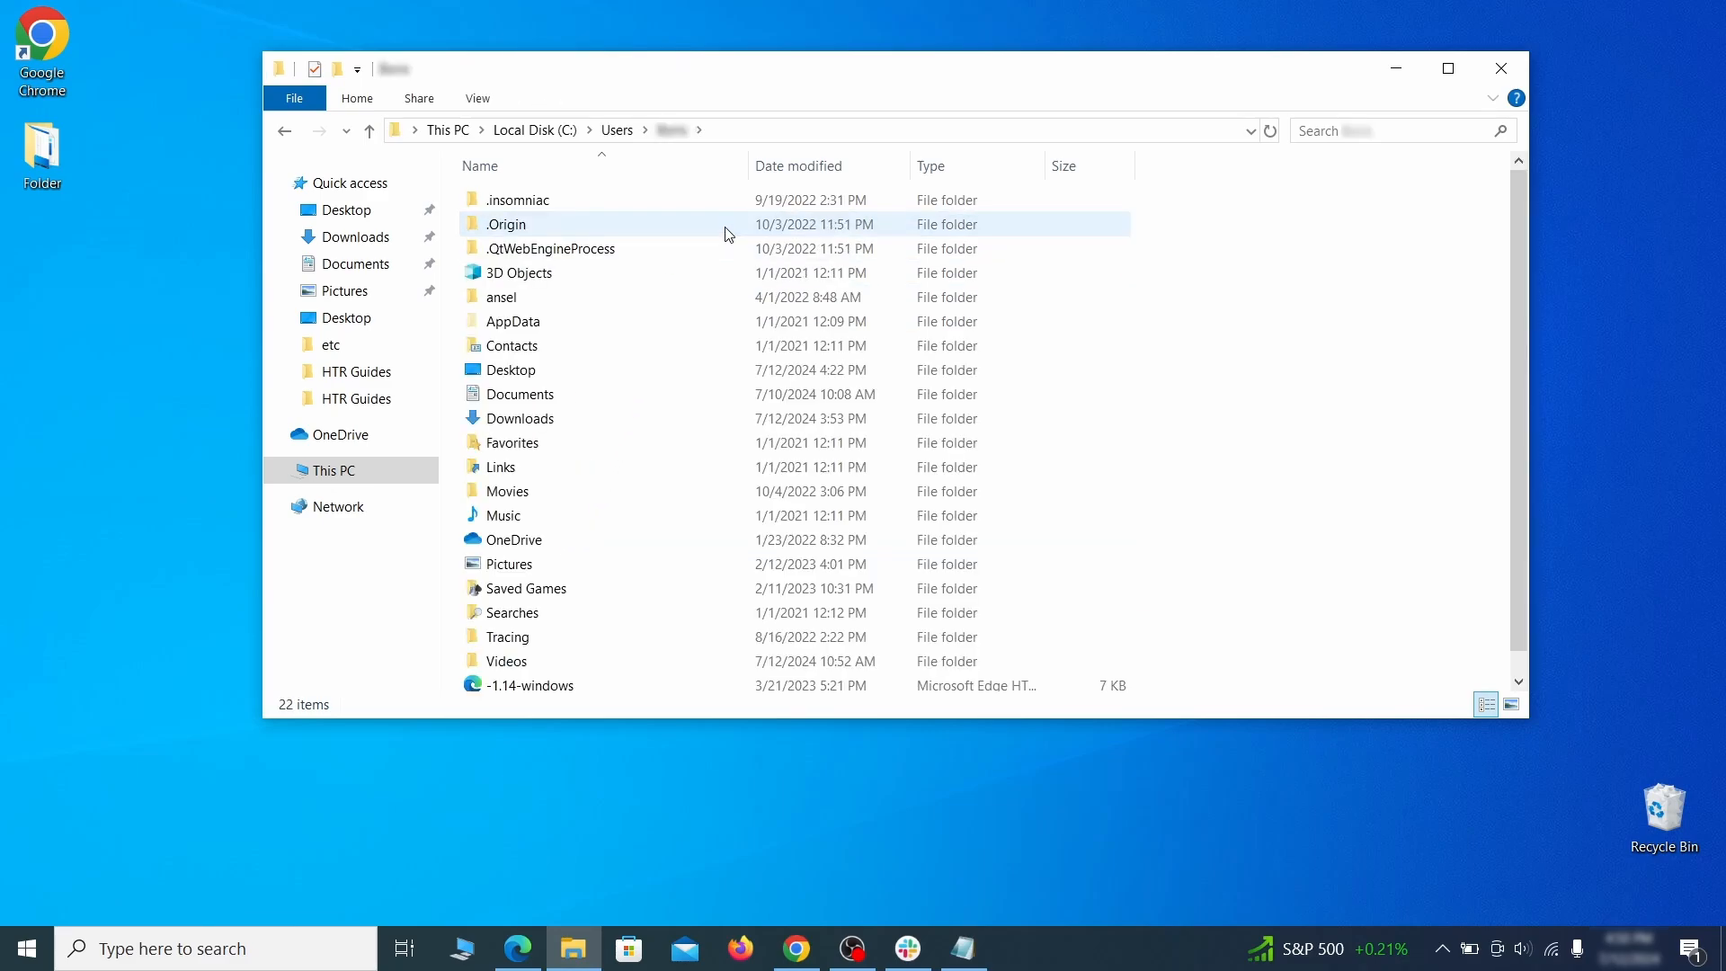
double_click(716, 323)
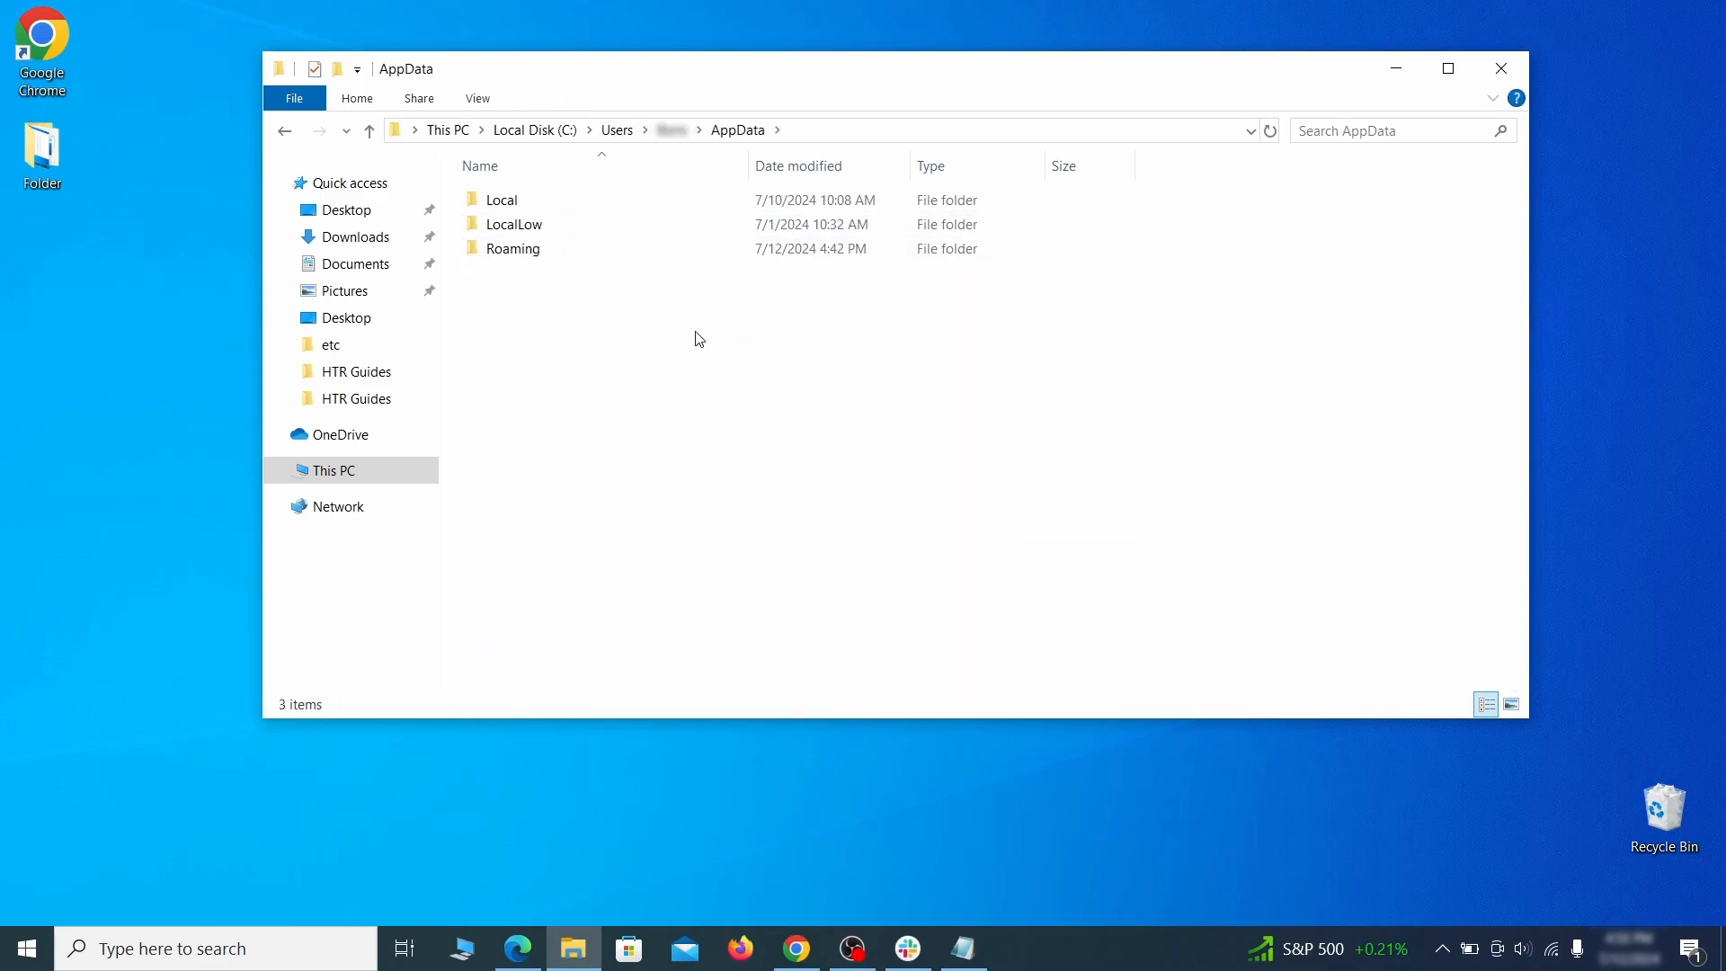
double_click(710, 250)
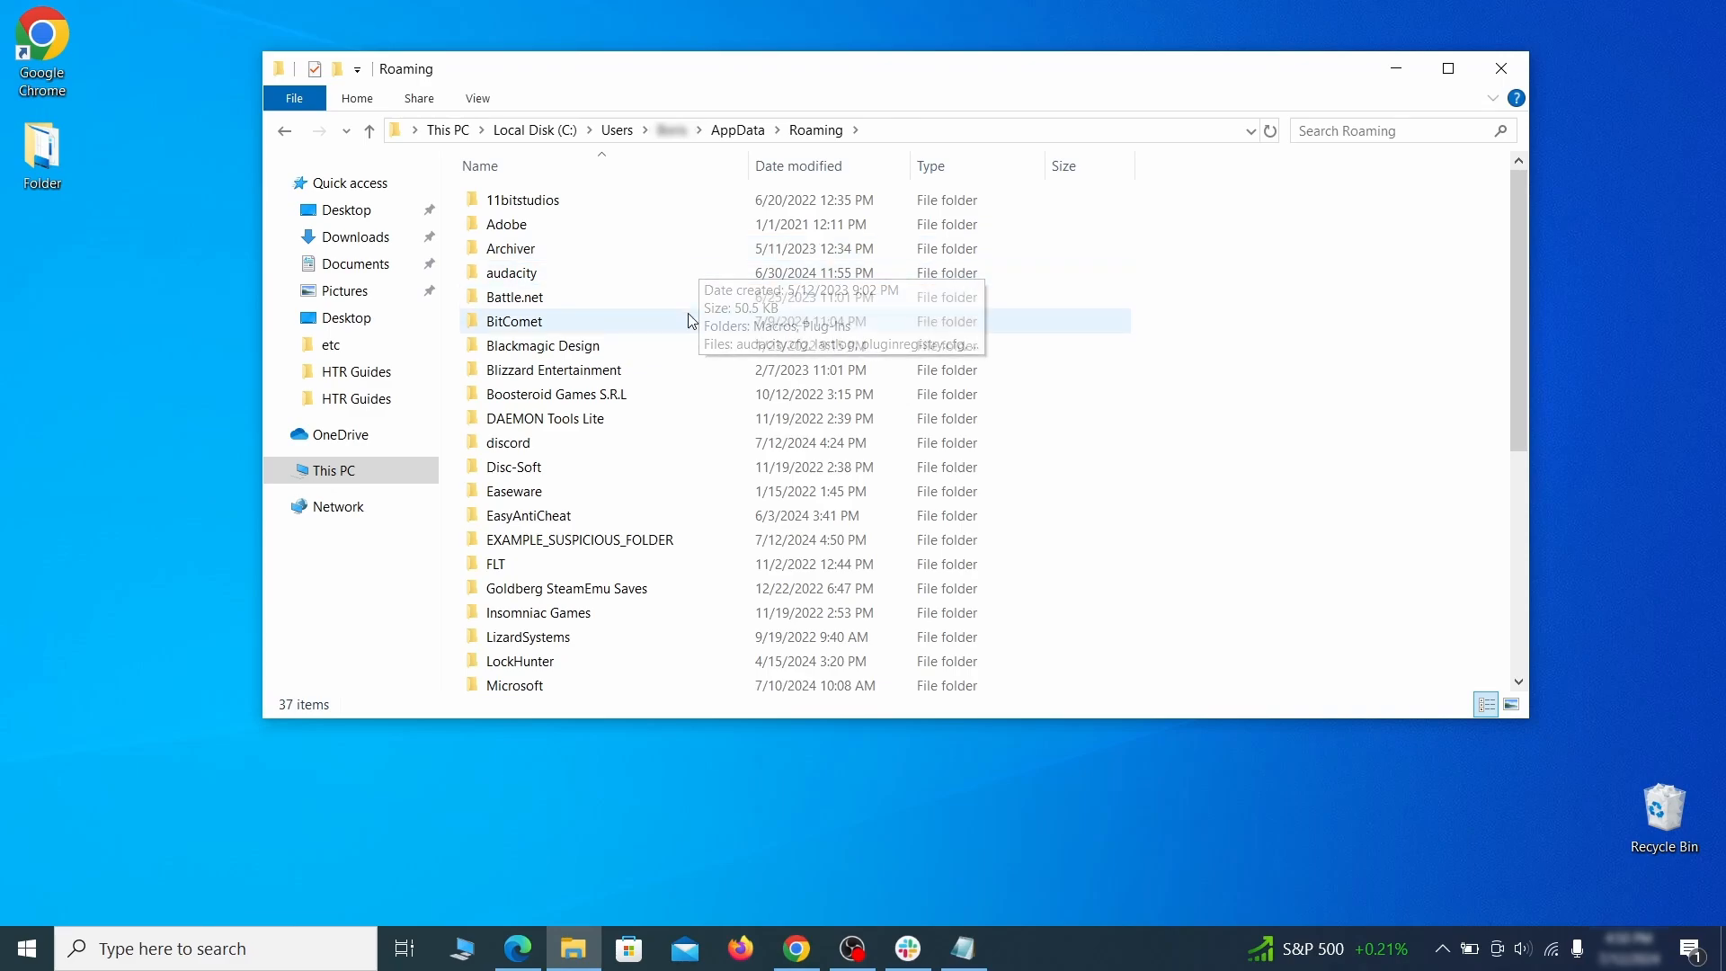
Try to delete EXAMPLE_SUSPICIOUS_FOLDER from the Roaming folder.
scroll(693, 306, "down", 2)
left_click(597, 410)
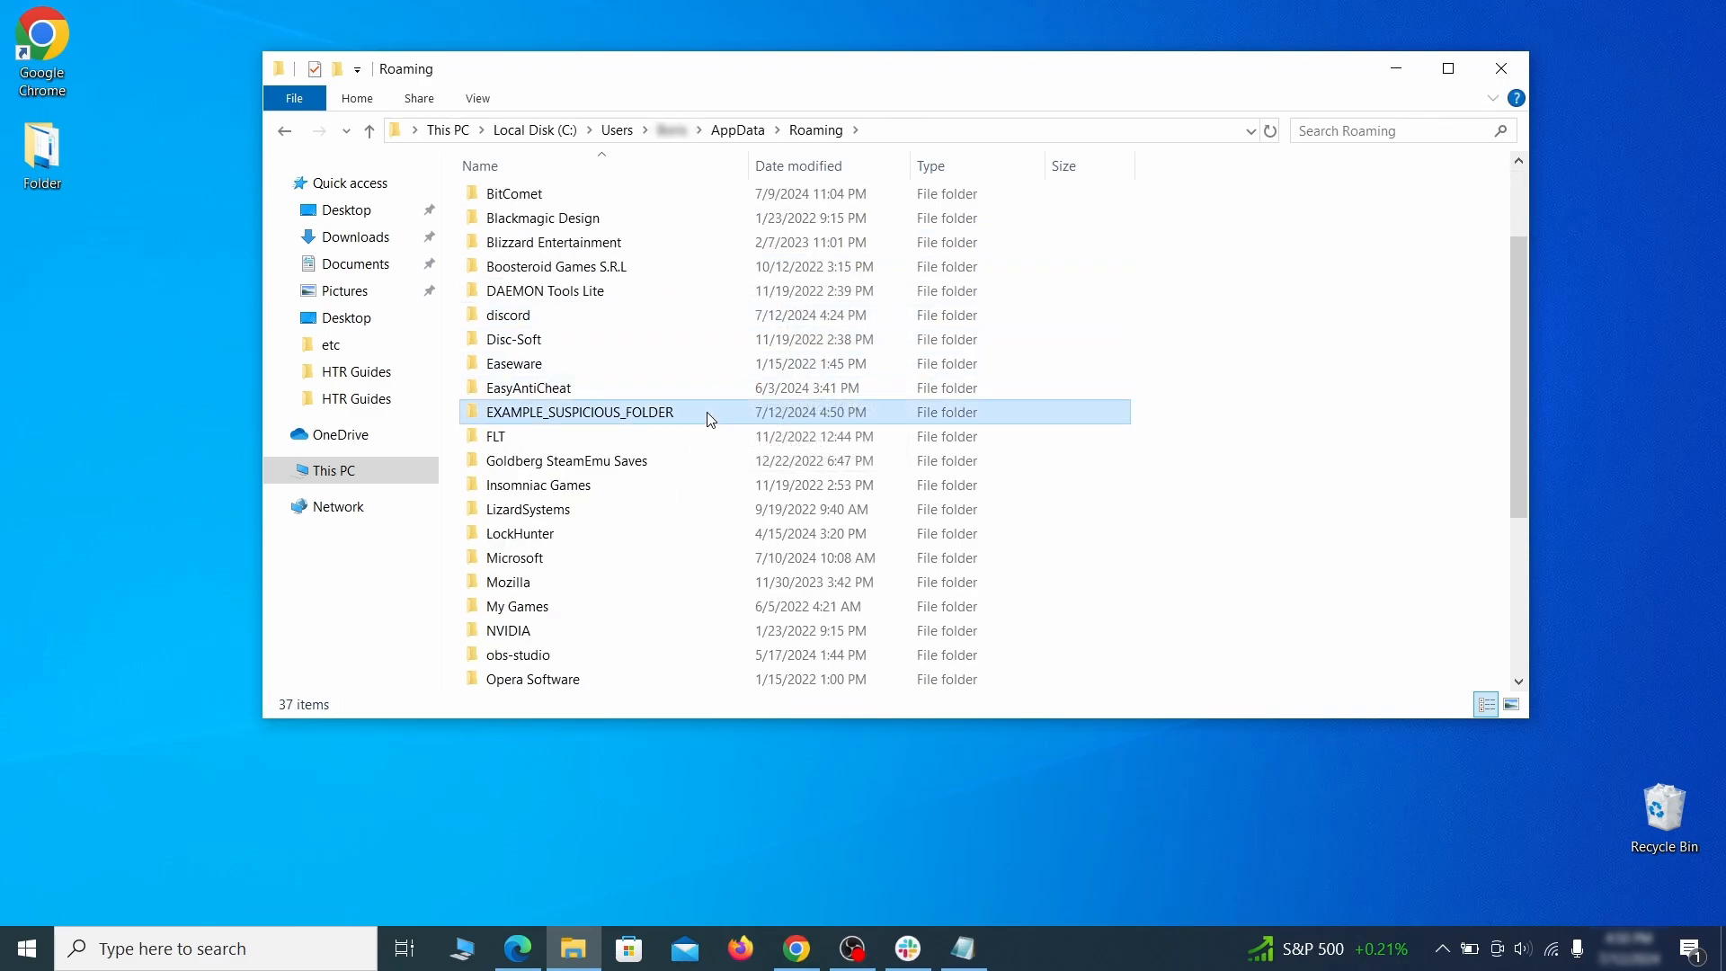
right_click(771, 416)
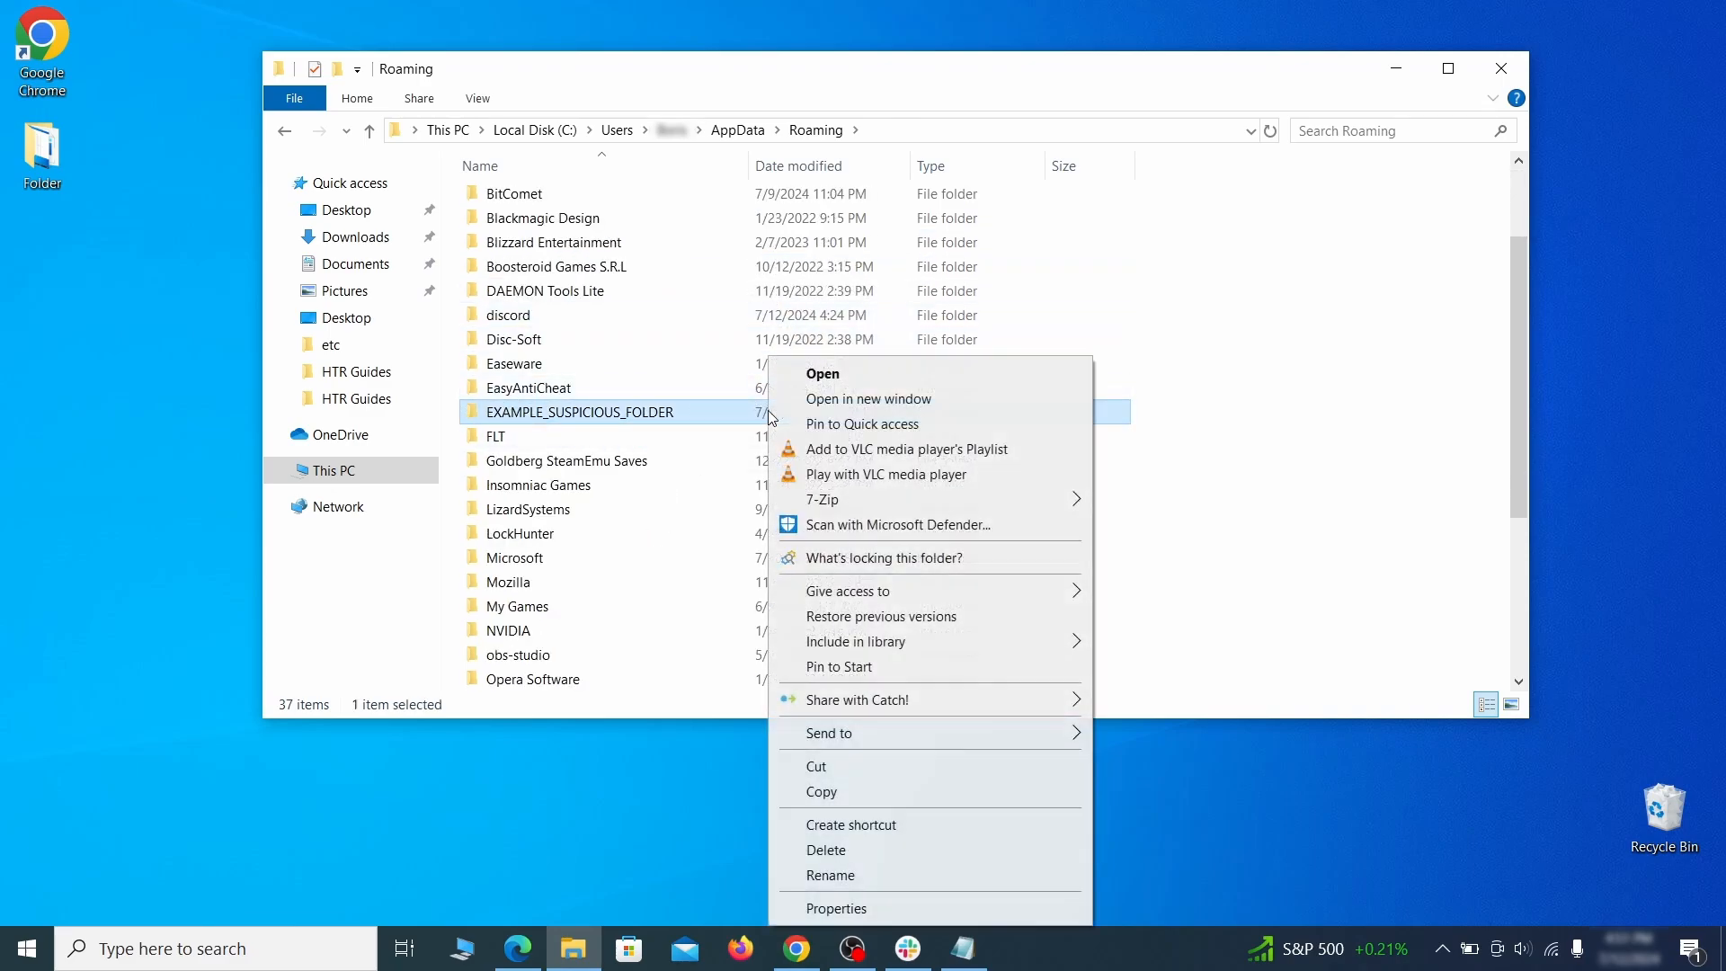
left_click(852, 852)
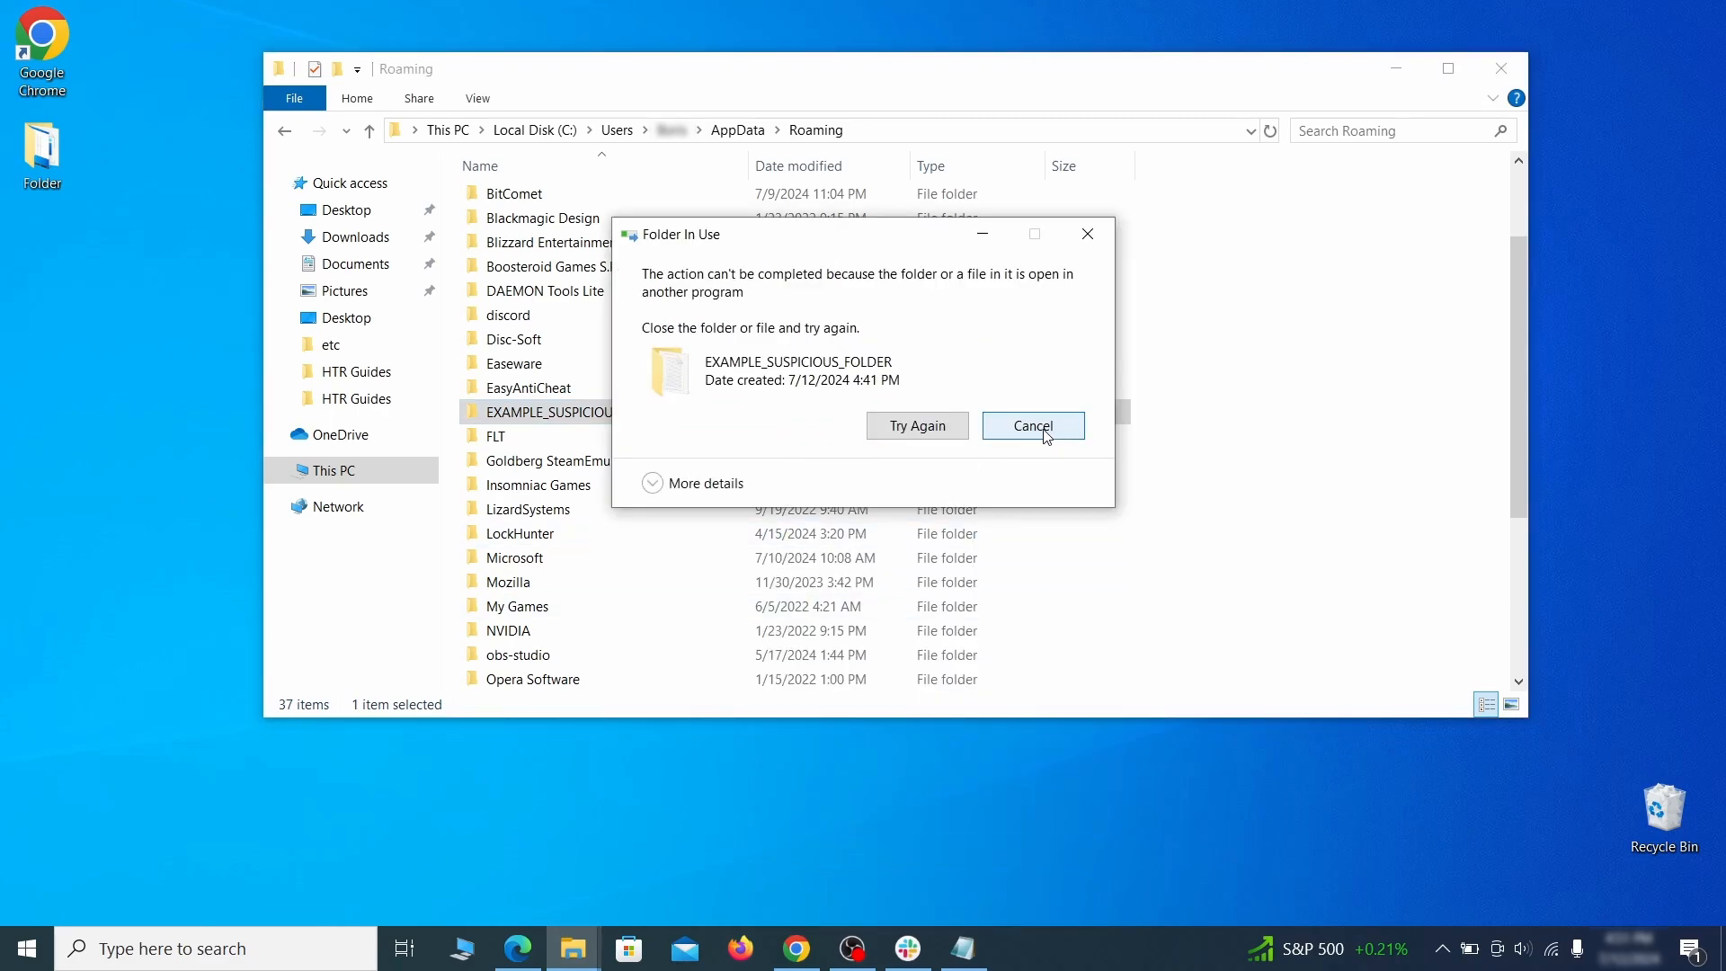
left_click(1033, 425)
Run the "What's locking this folder?" tool on EXAMPLE_SUSPICIOUS_FOLDER to deal with whatever is holding it.
right_click(733, 414)
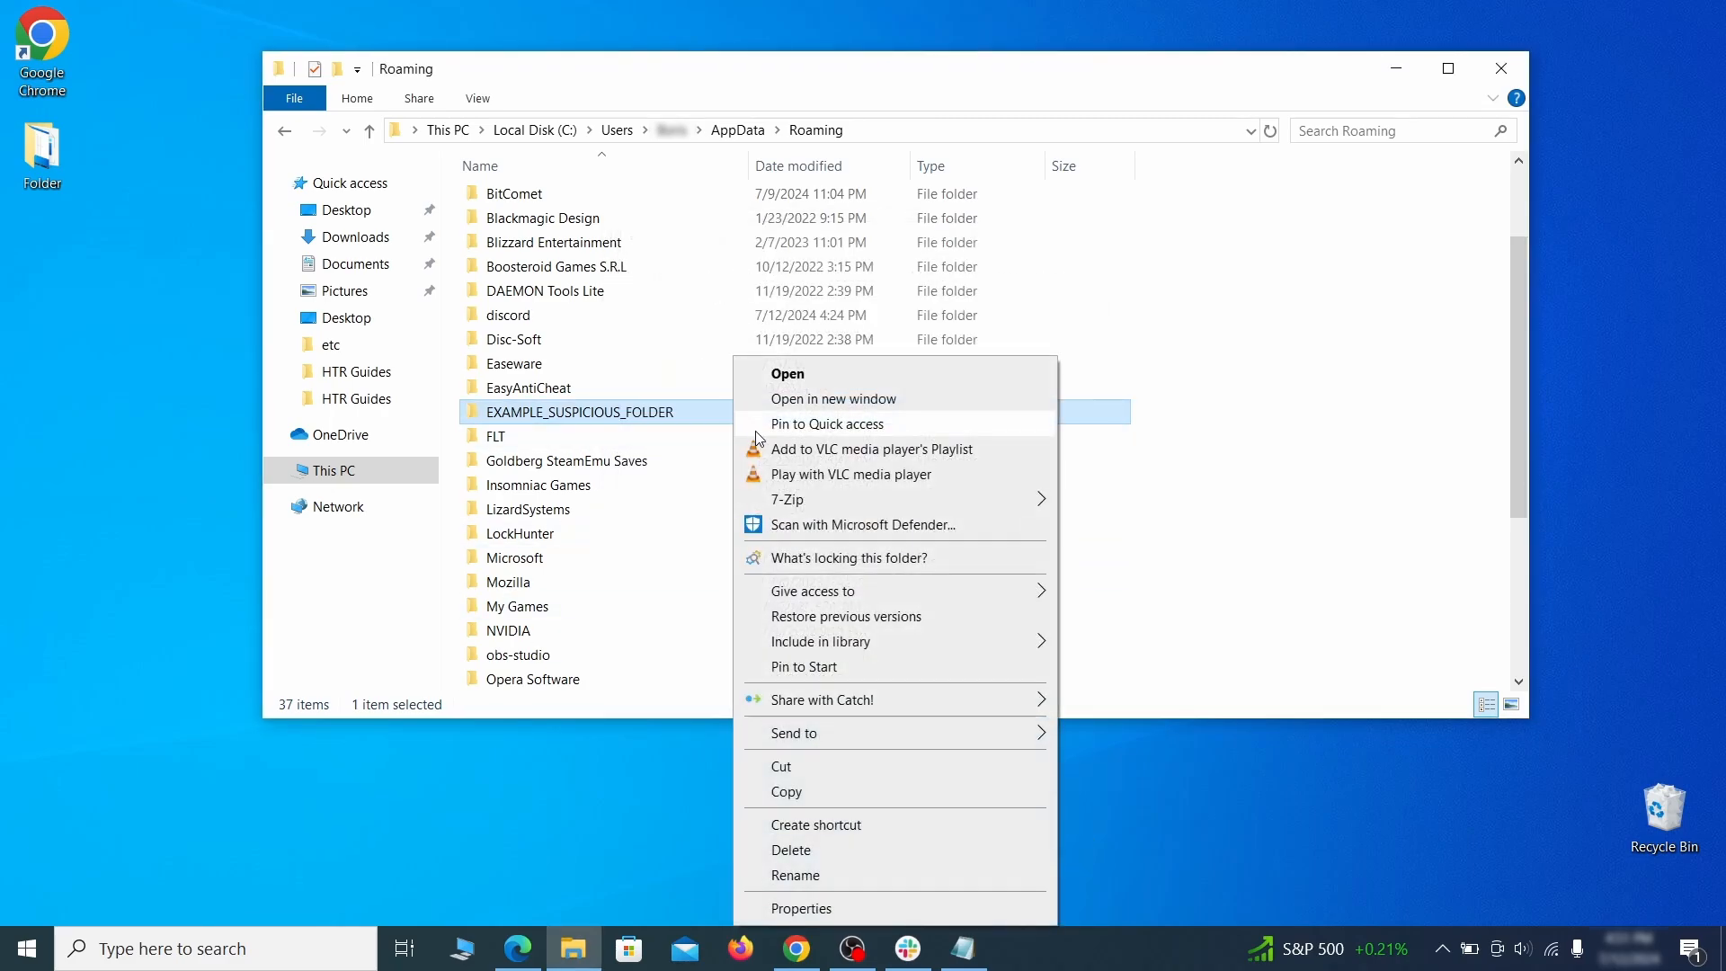
left_click(826, 558)
left_click(774, 229)
left_click(942, 560)
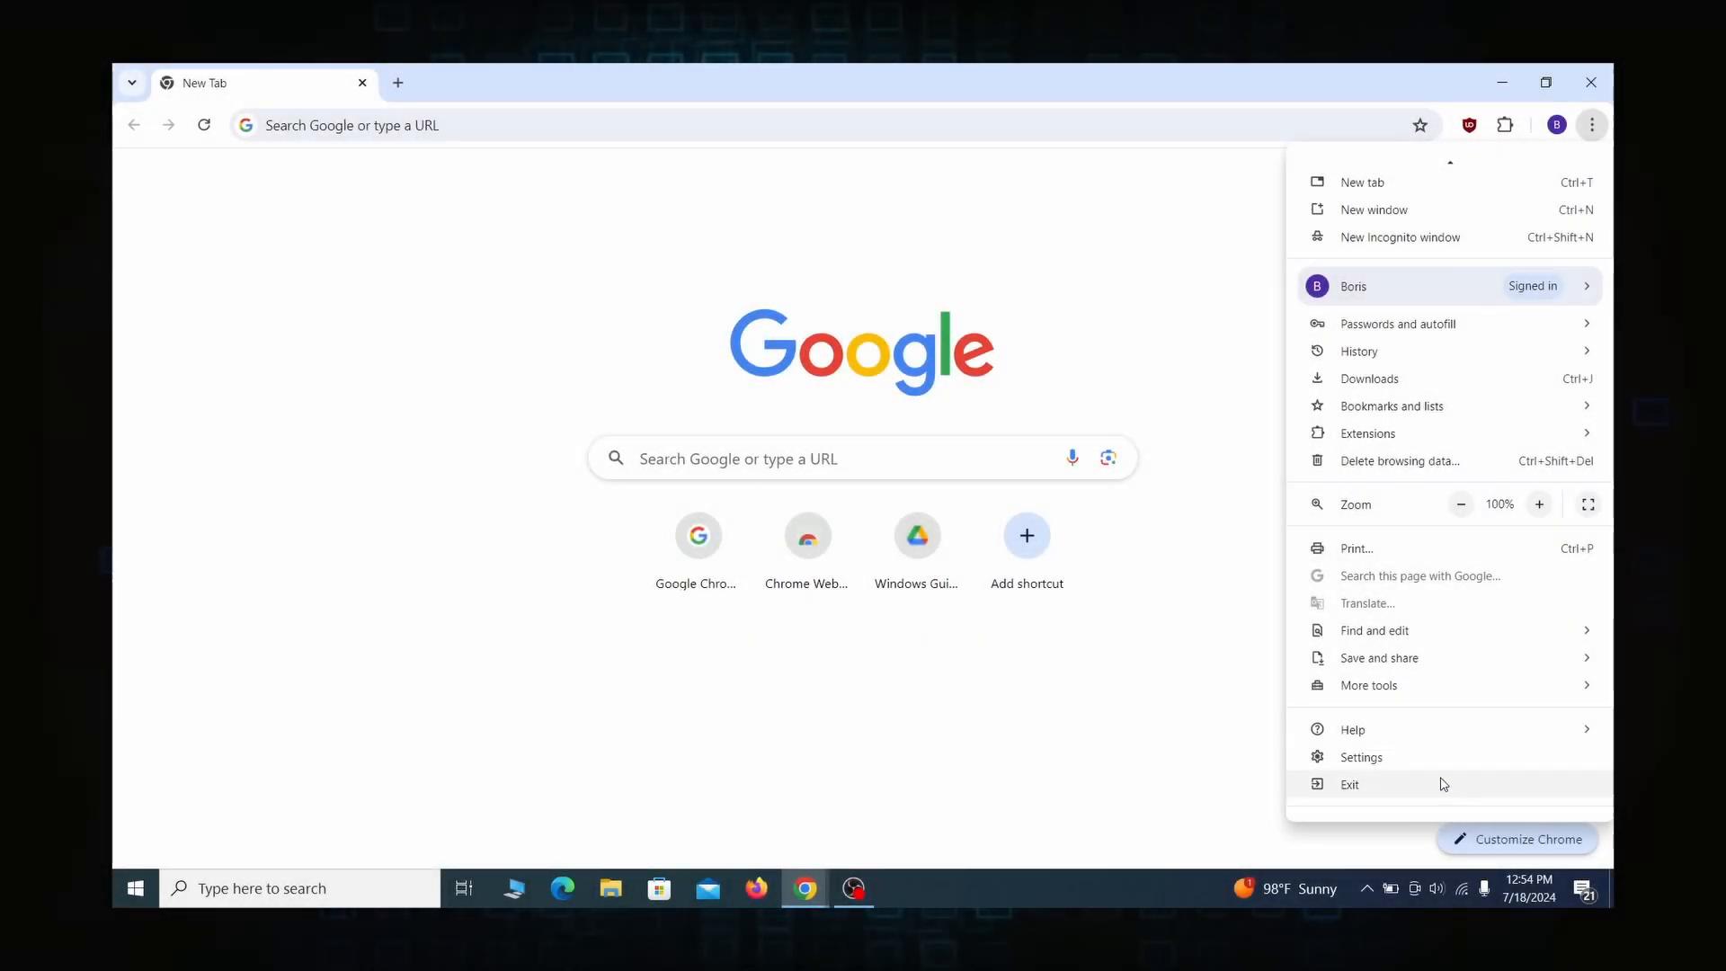
left_click(1429, 797)
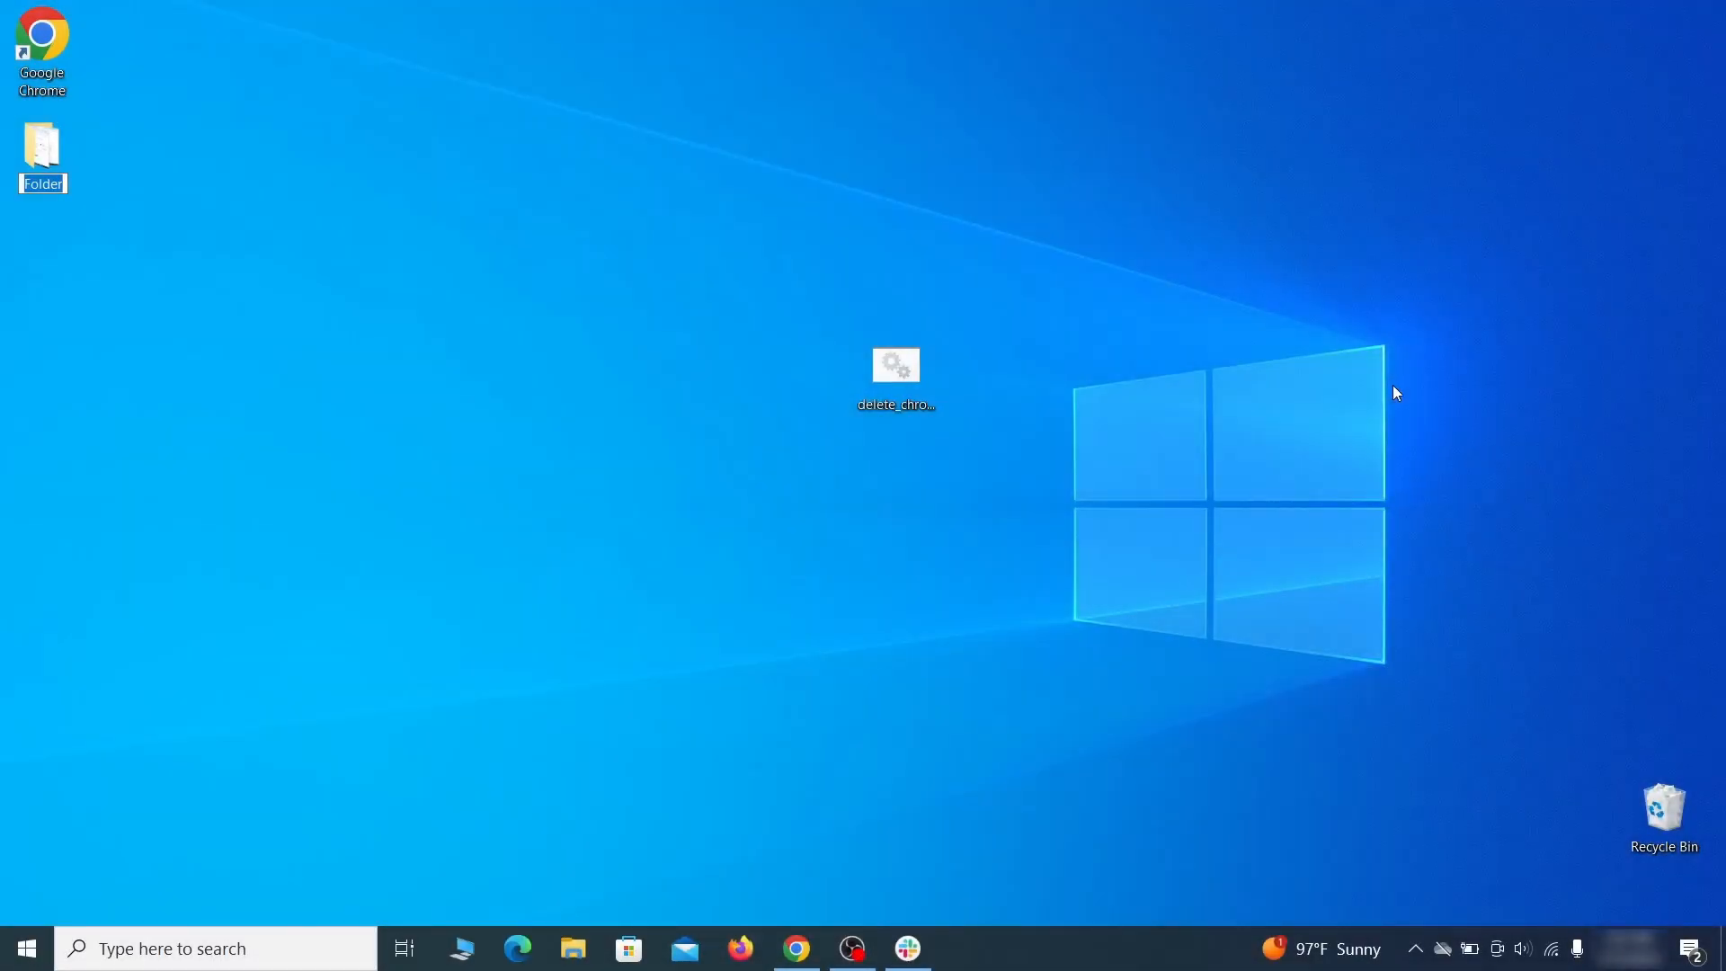
Search Windows for "edit group policy" and open the Local Group Policy Editor.
key("super")
type("edit group policy")
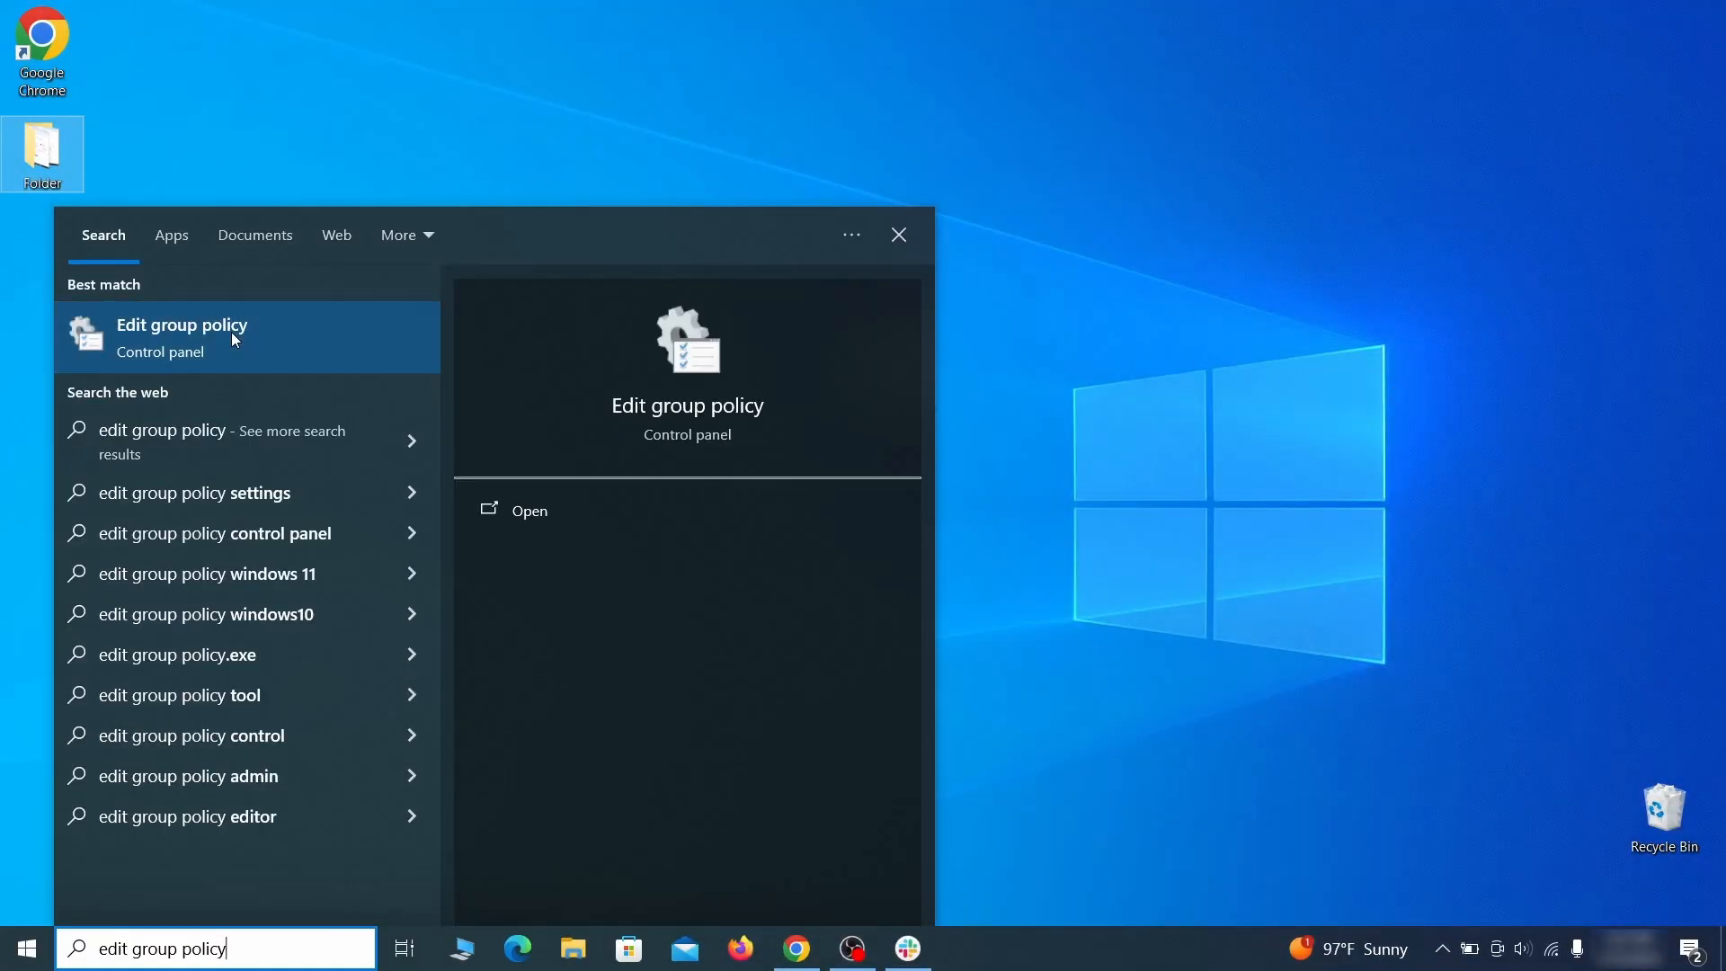
left_click(232, 337)
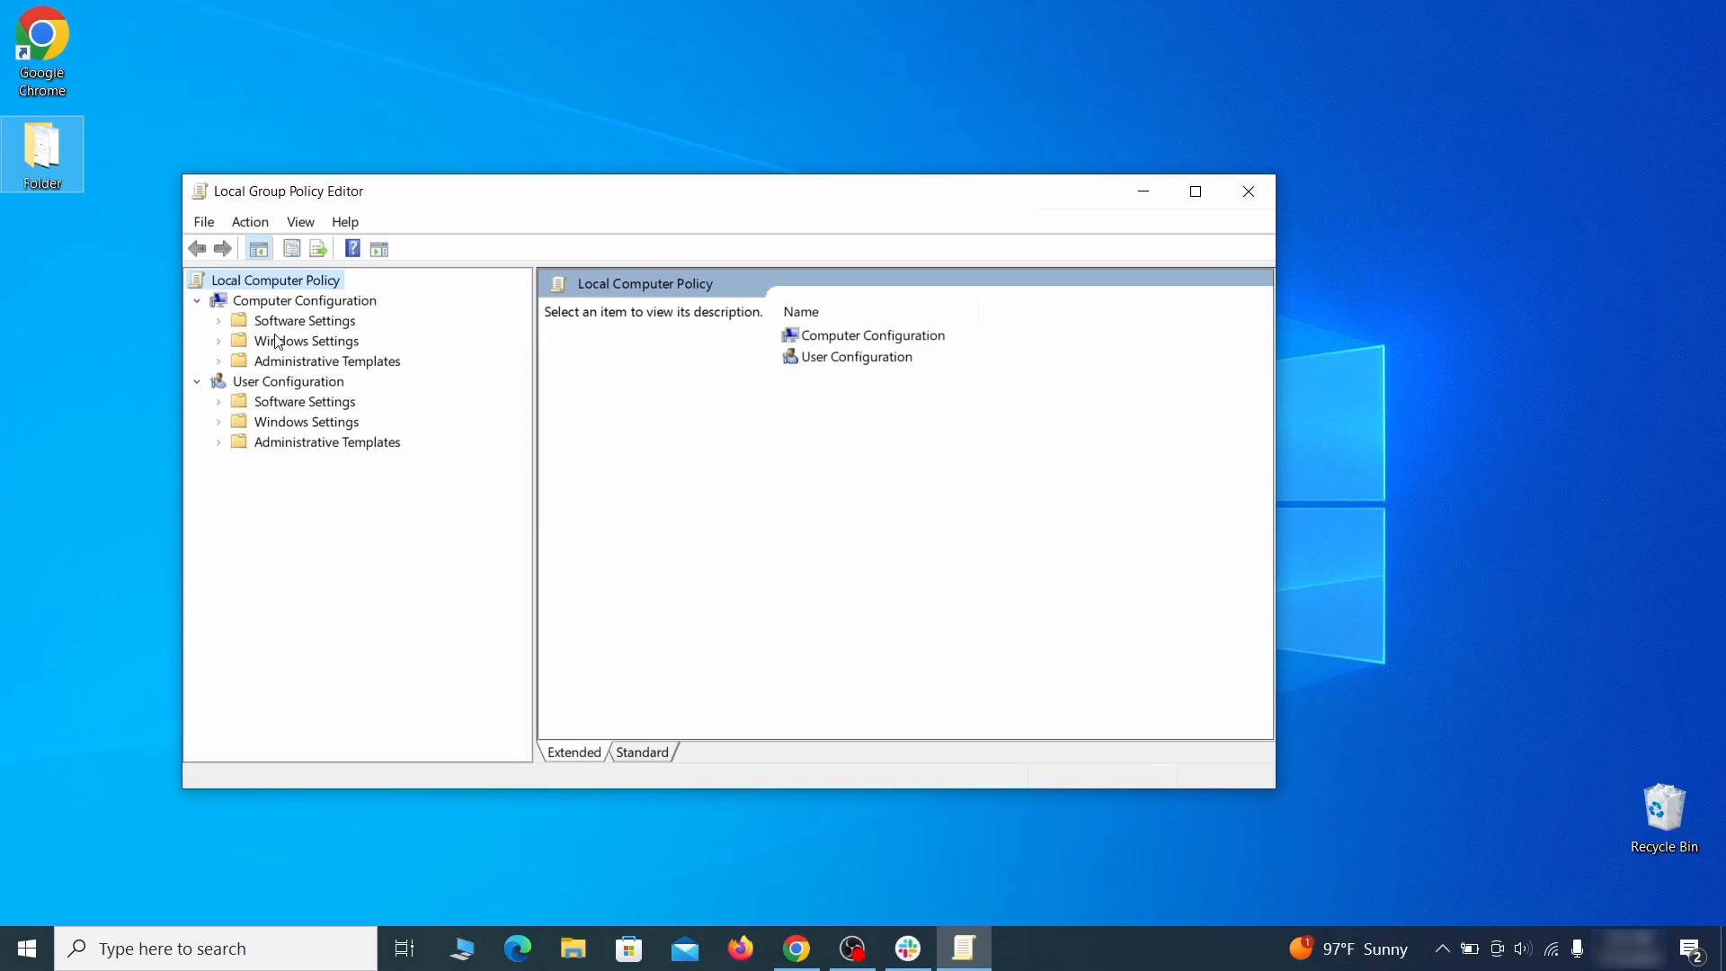
Remove the chrome policy template from Computer Configuration's Administrative Templates and close the policy editor.
left_click(263, 302)
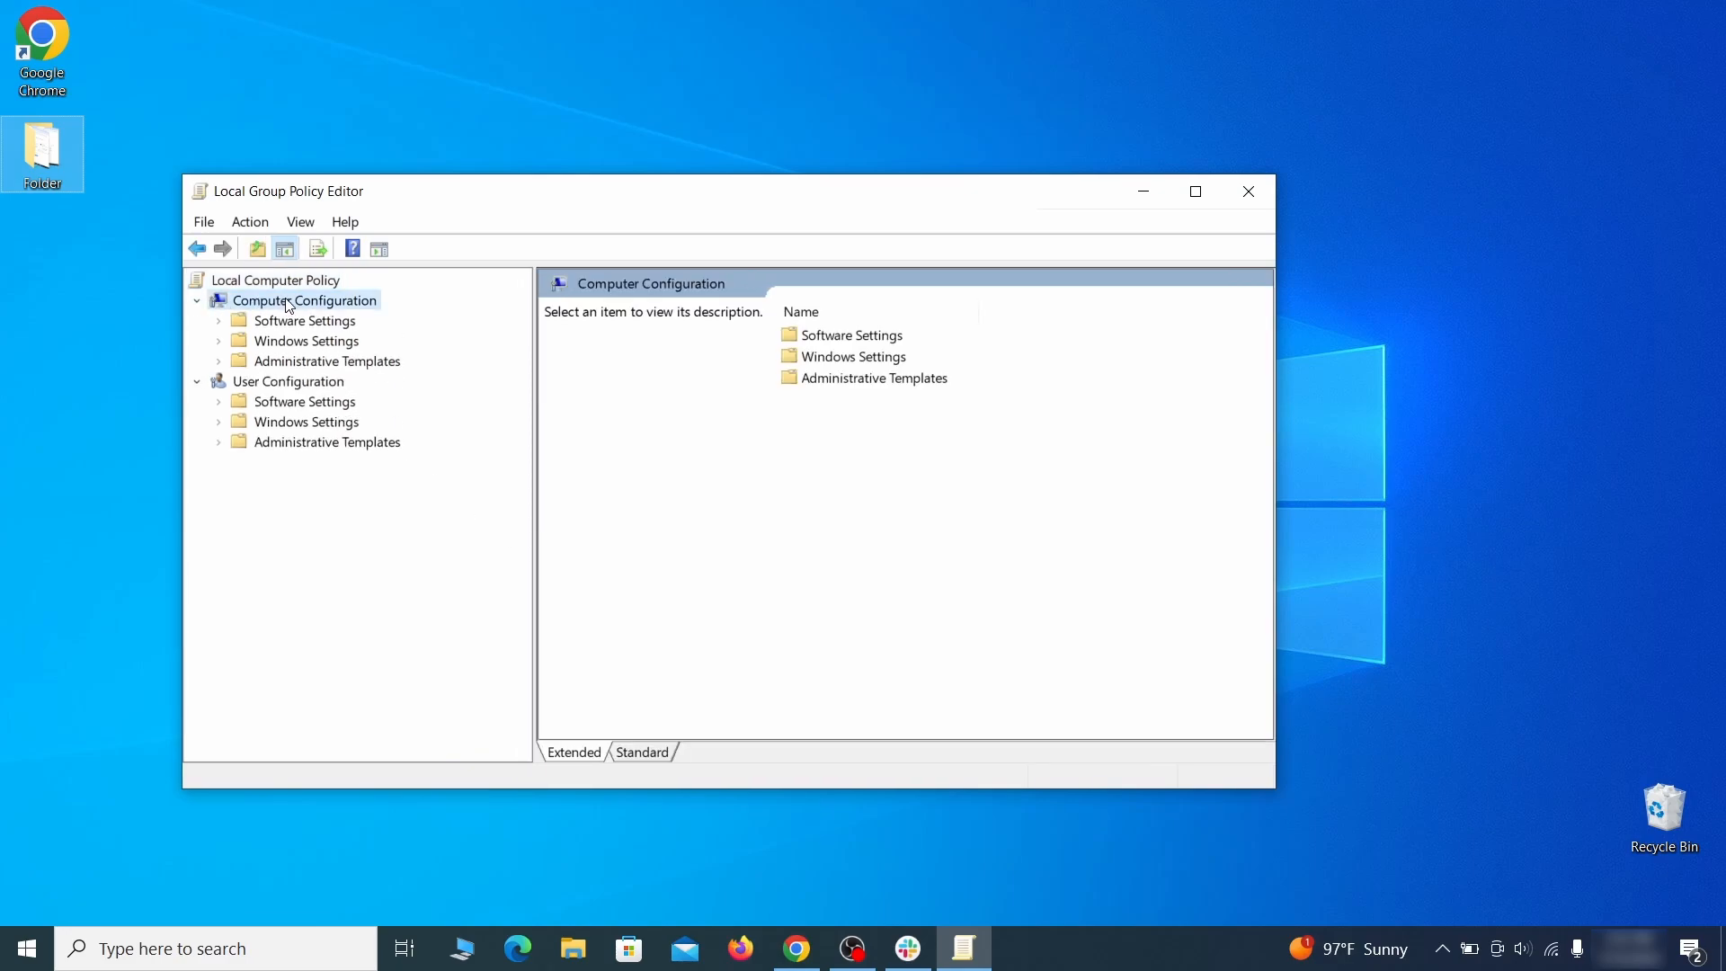
left_click(384, 362)
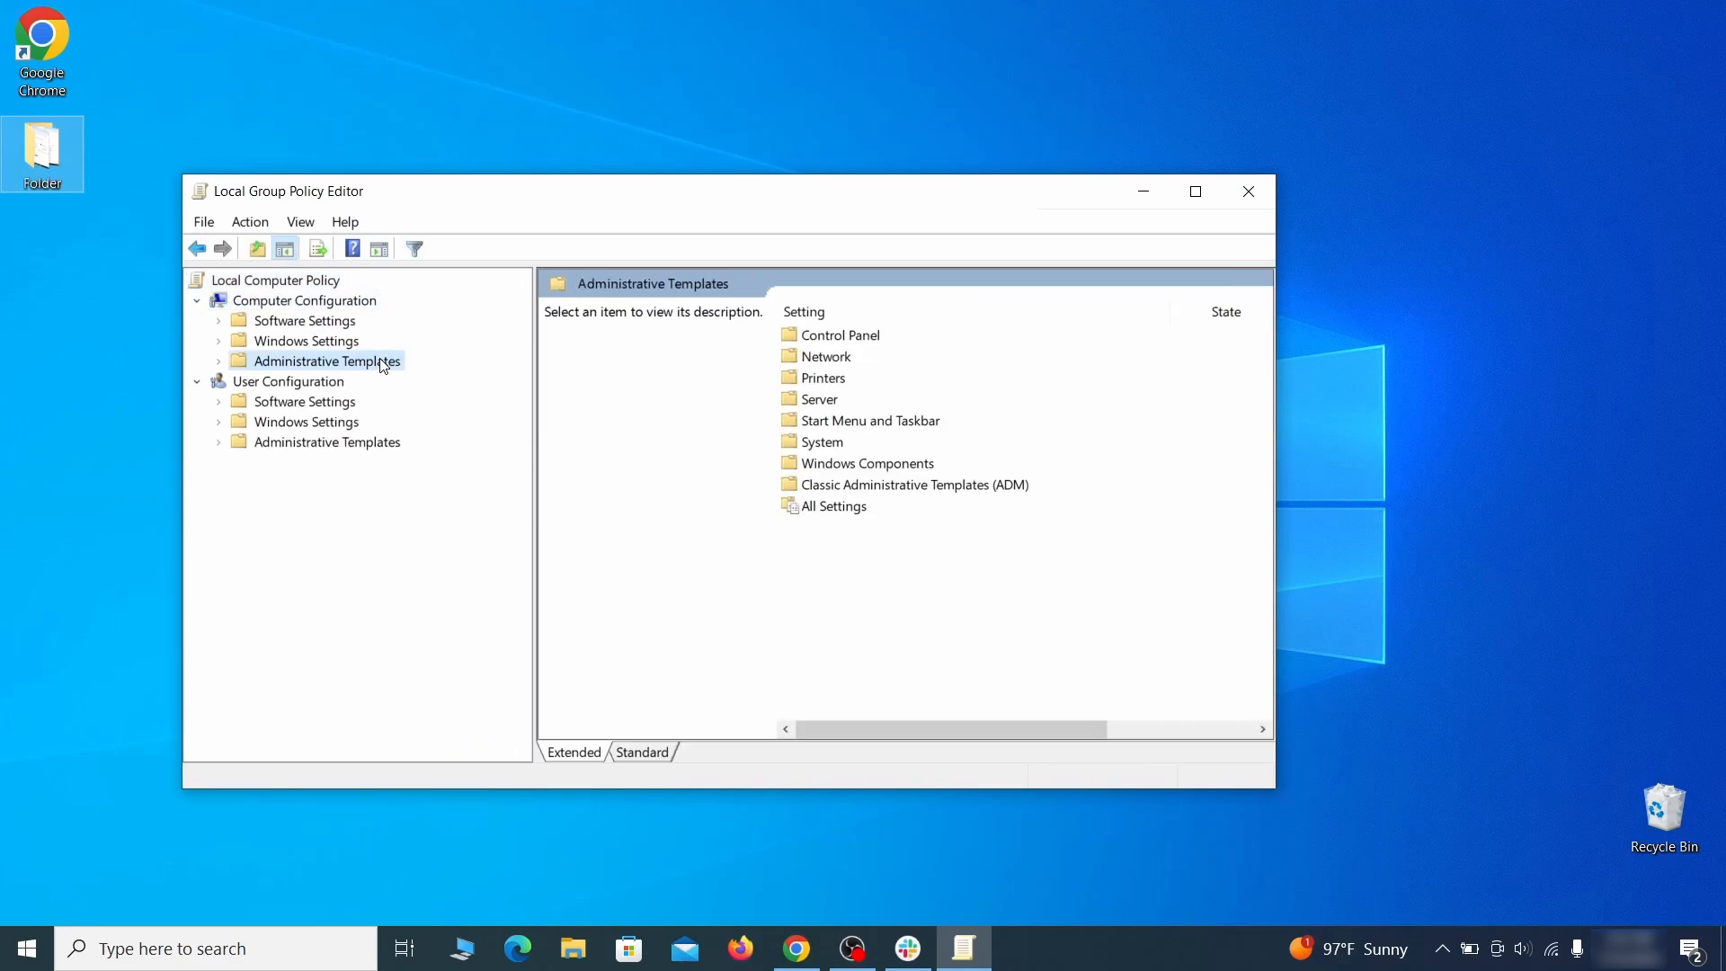
right_click(384, 362)
left_click(576, 374)
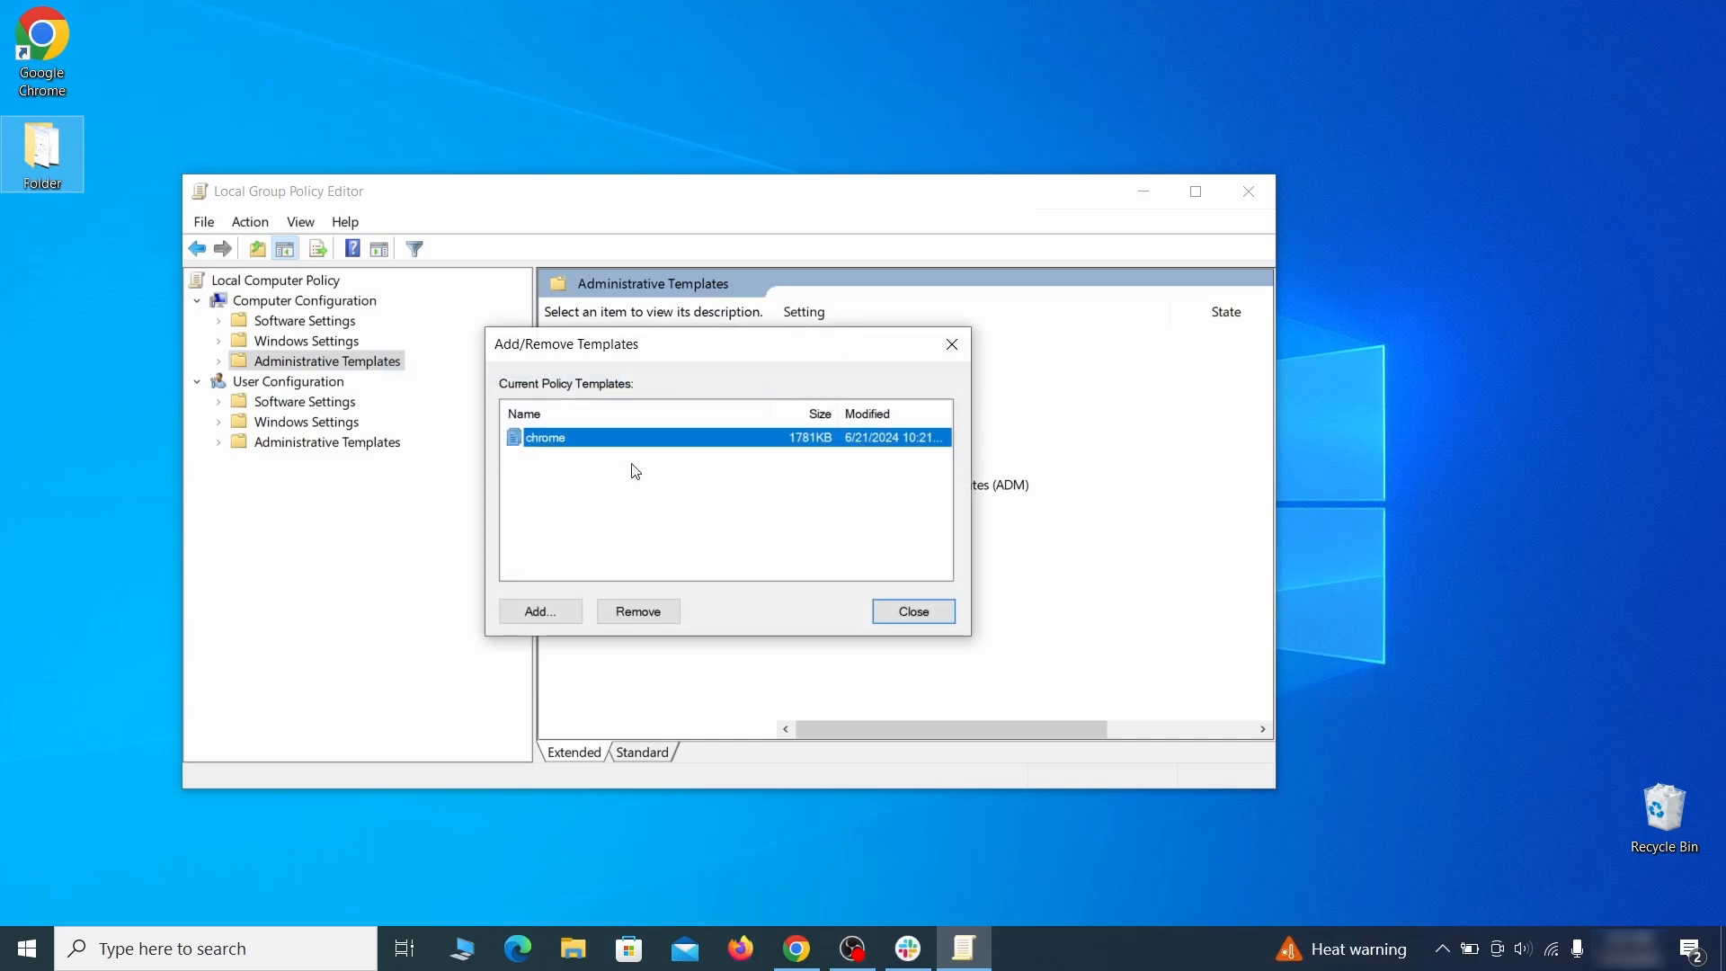
left_click(657, 607)
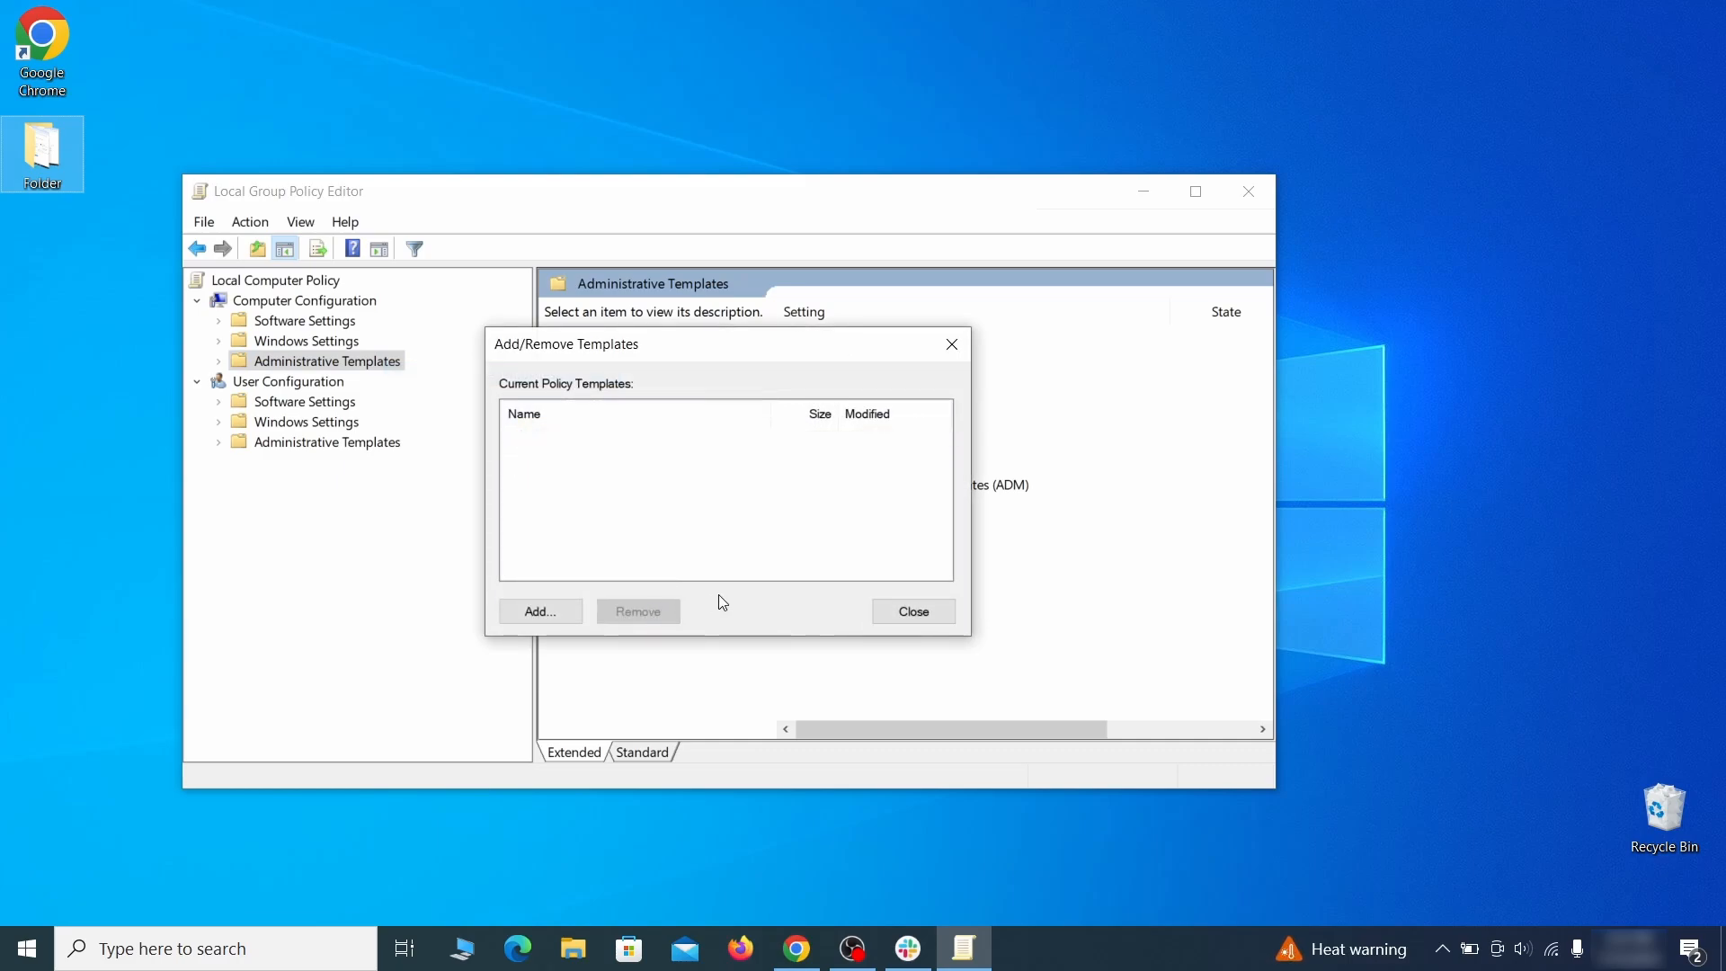
left_click(913, 611)
left_click(1249, 194)
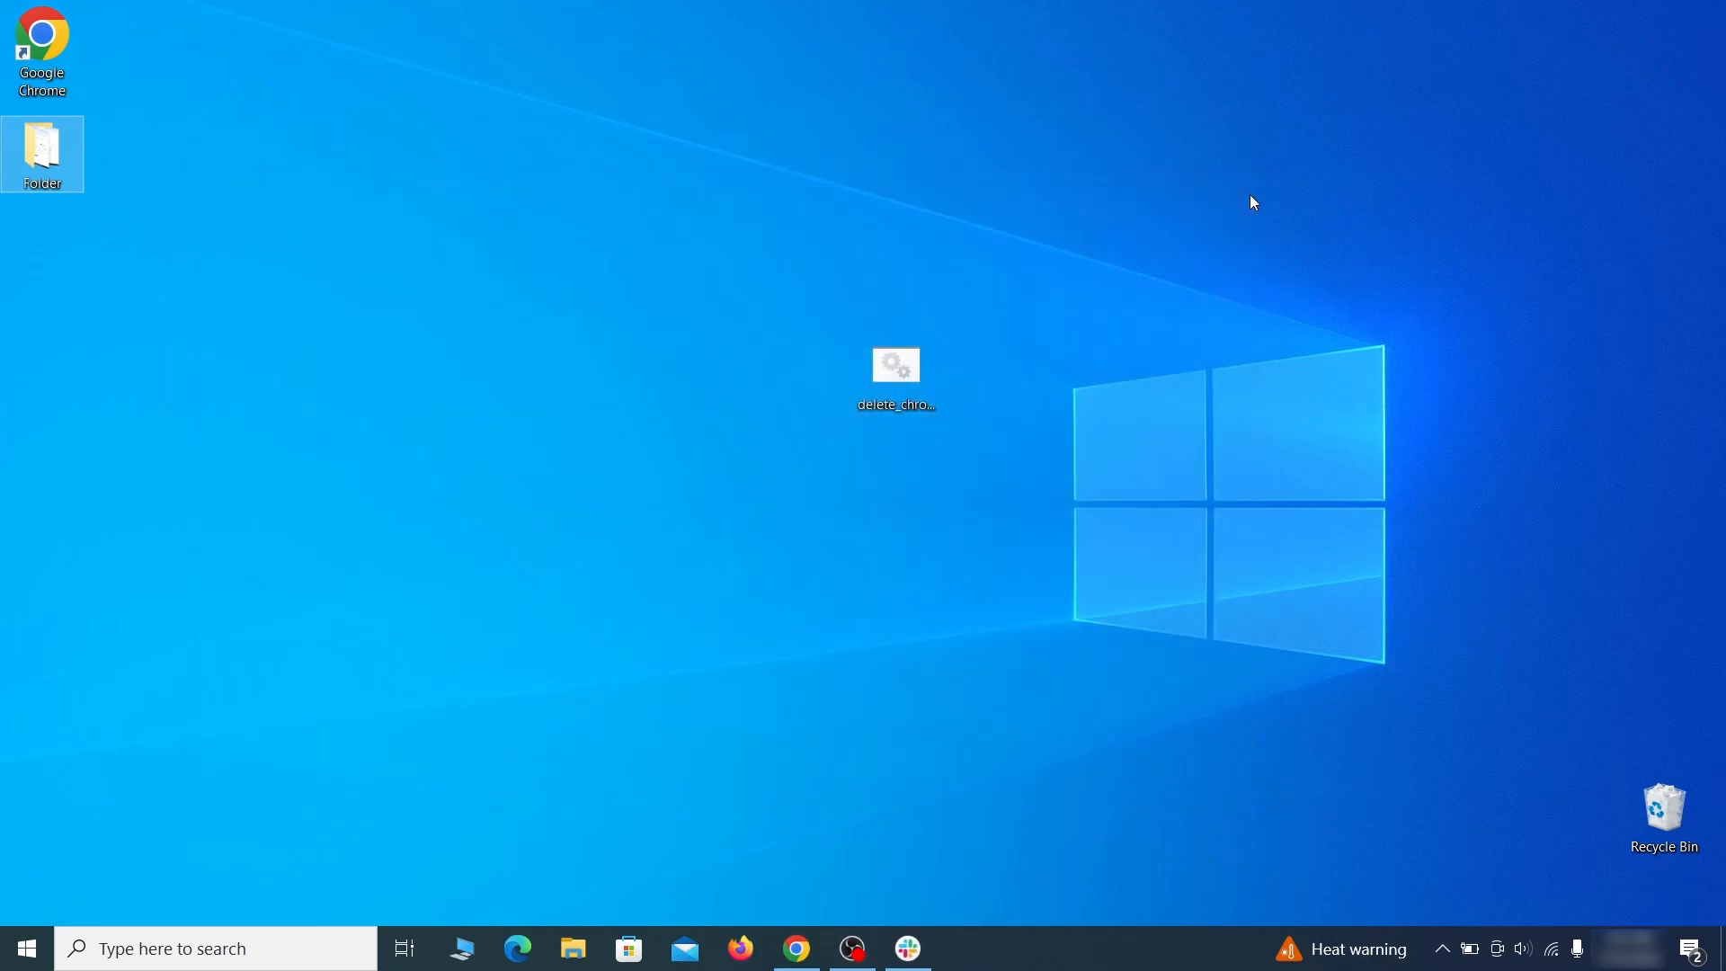
Restart the computer and open Google Chrome's main menu.
left_click(27, 948)
left_click(28, 897)
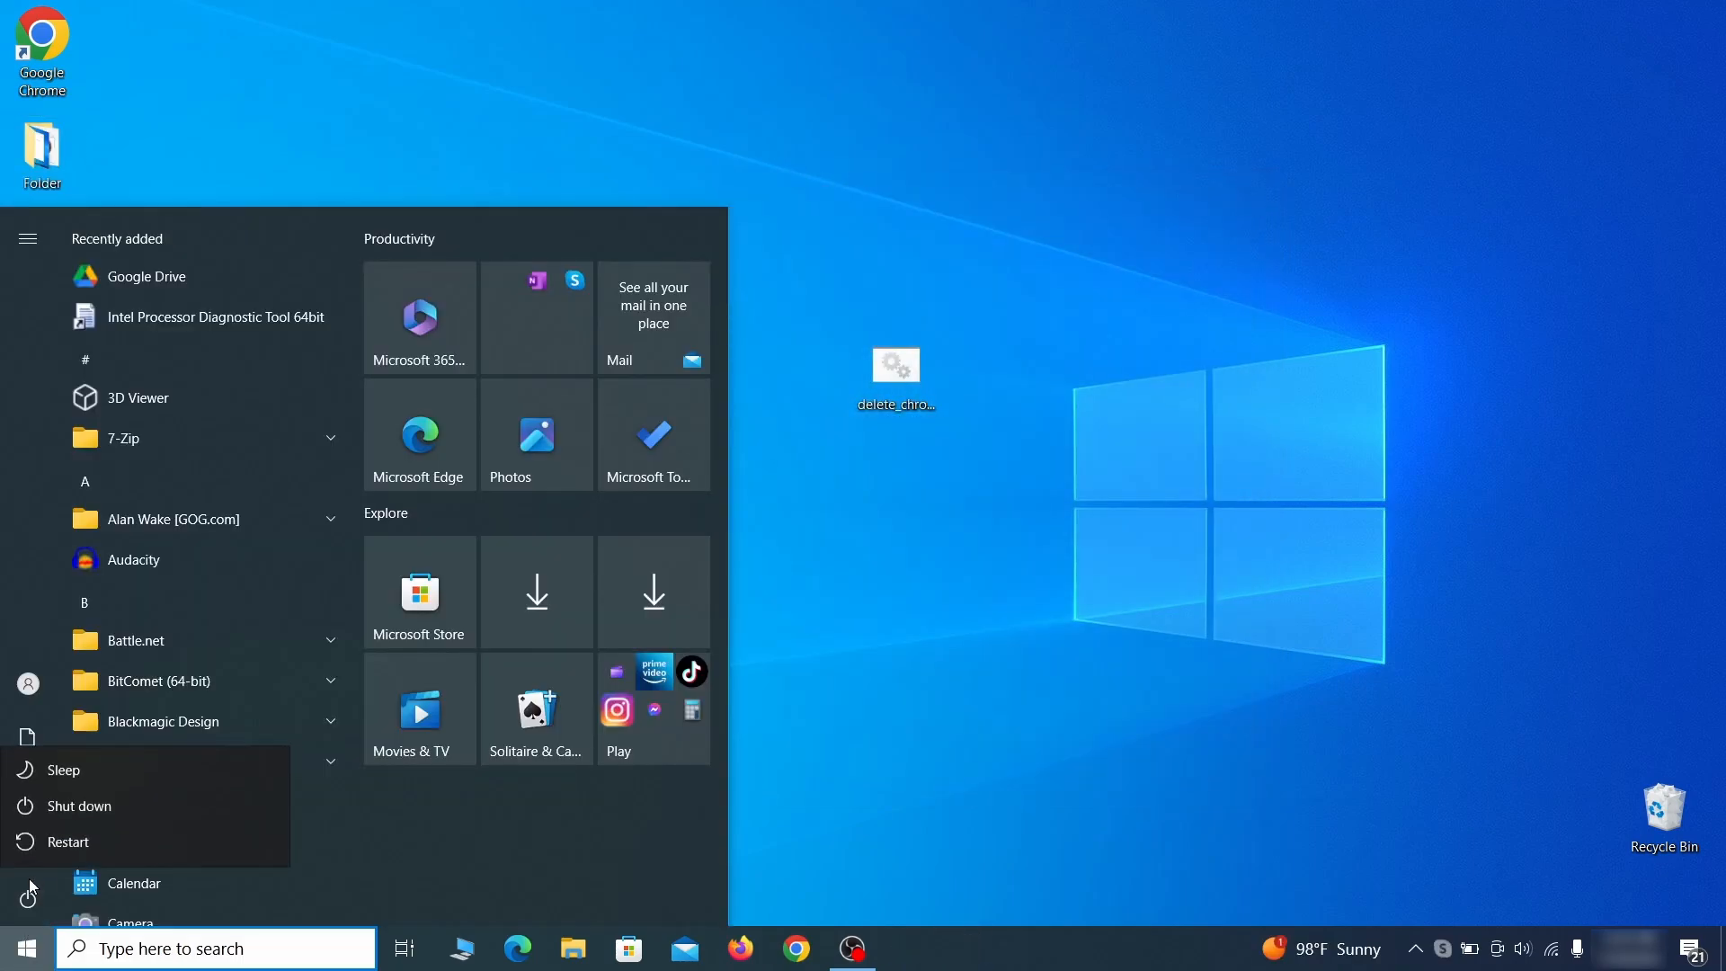
left_click(149, 841)
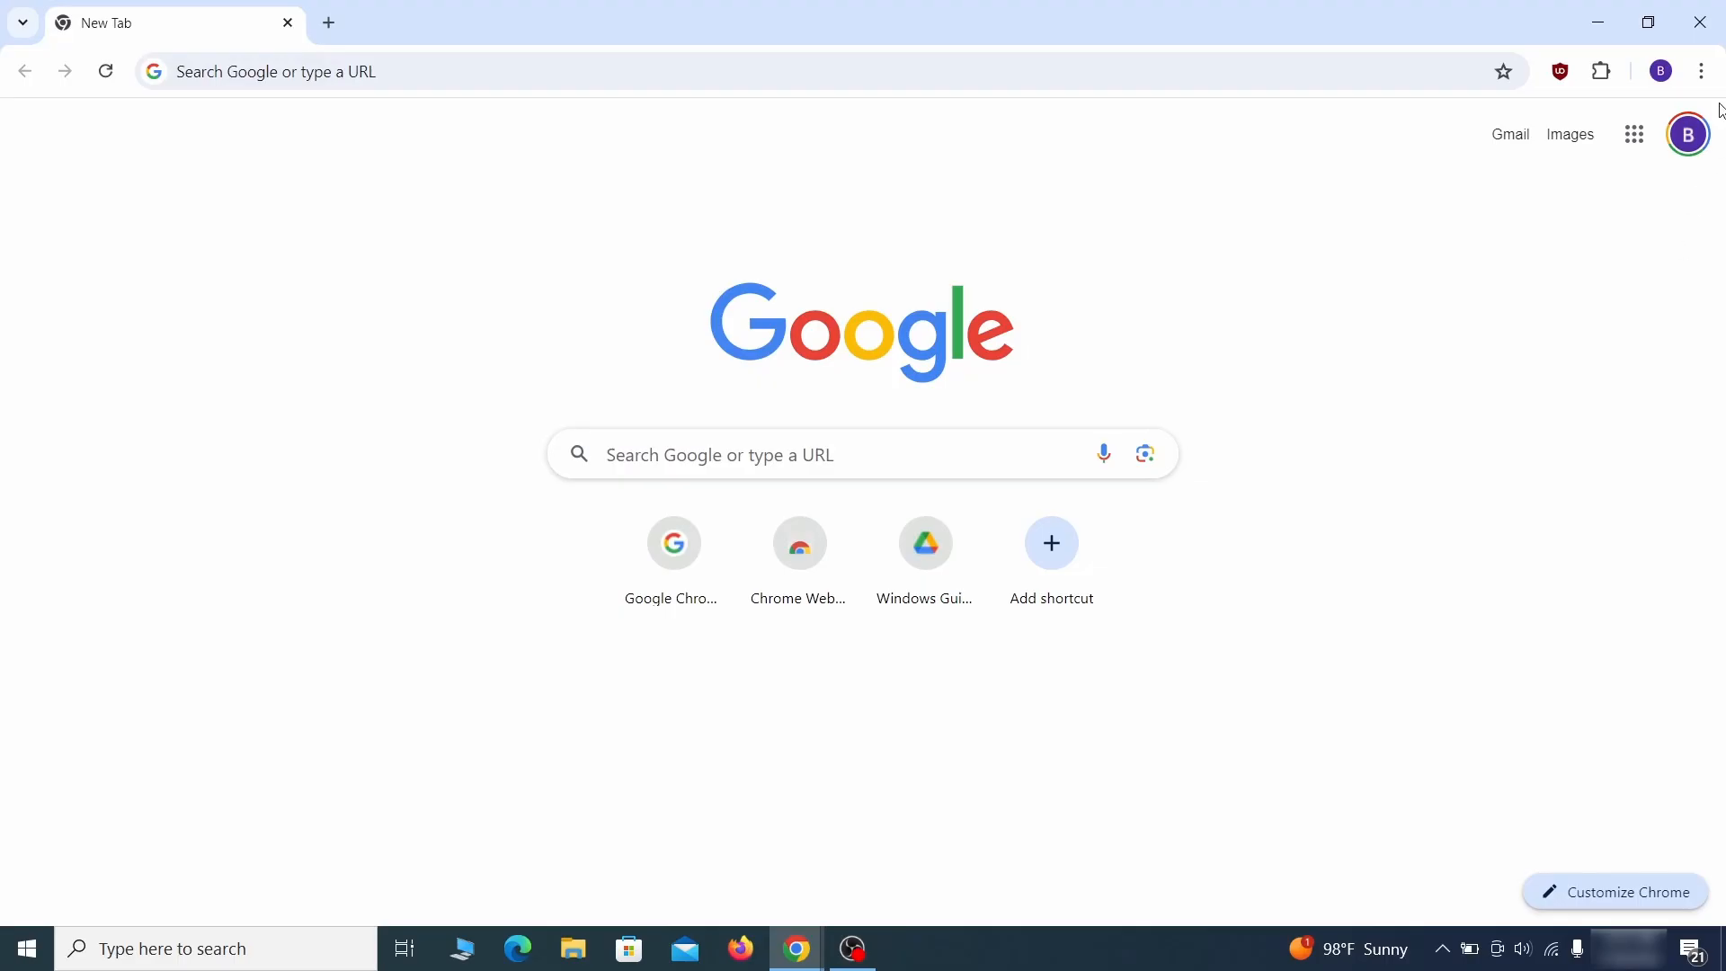
left_click(1698, 72)
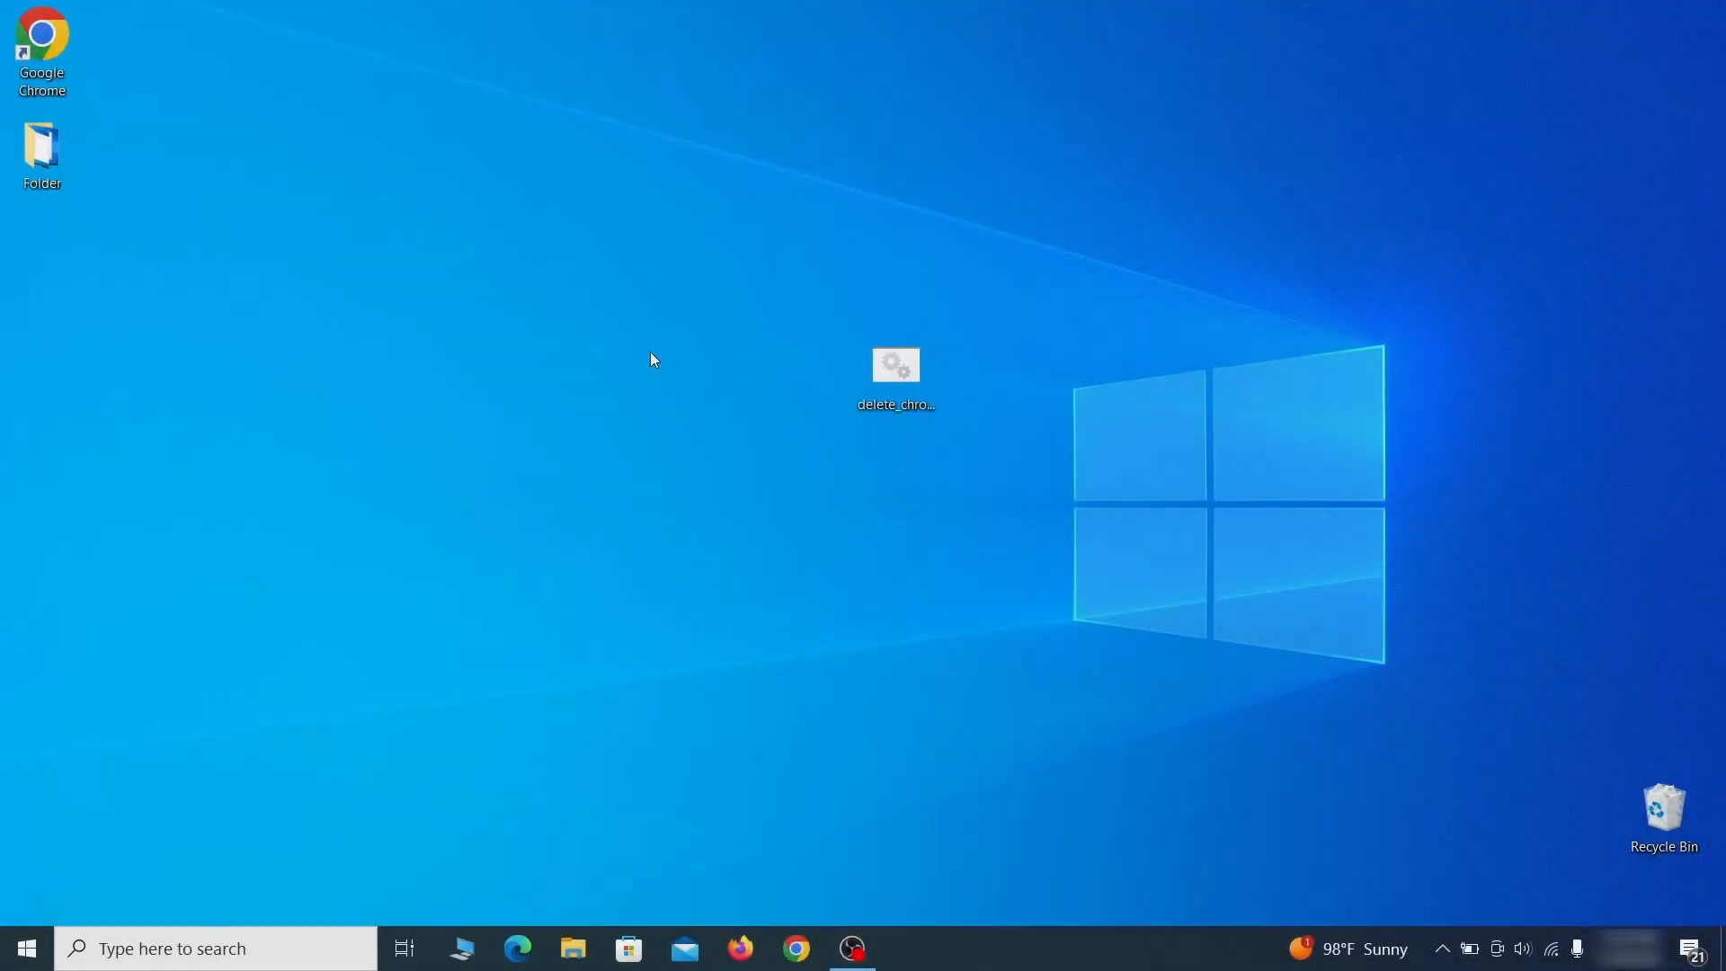
Open the Registry Editor and expand HKEY_LOCAL_MACHINE.
key("super")
type("reg")
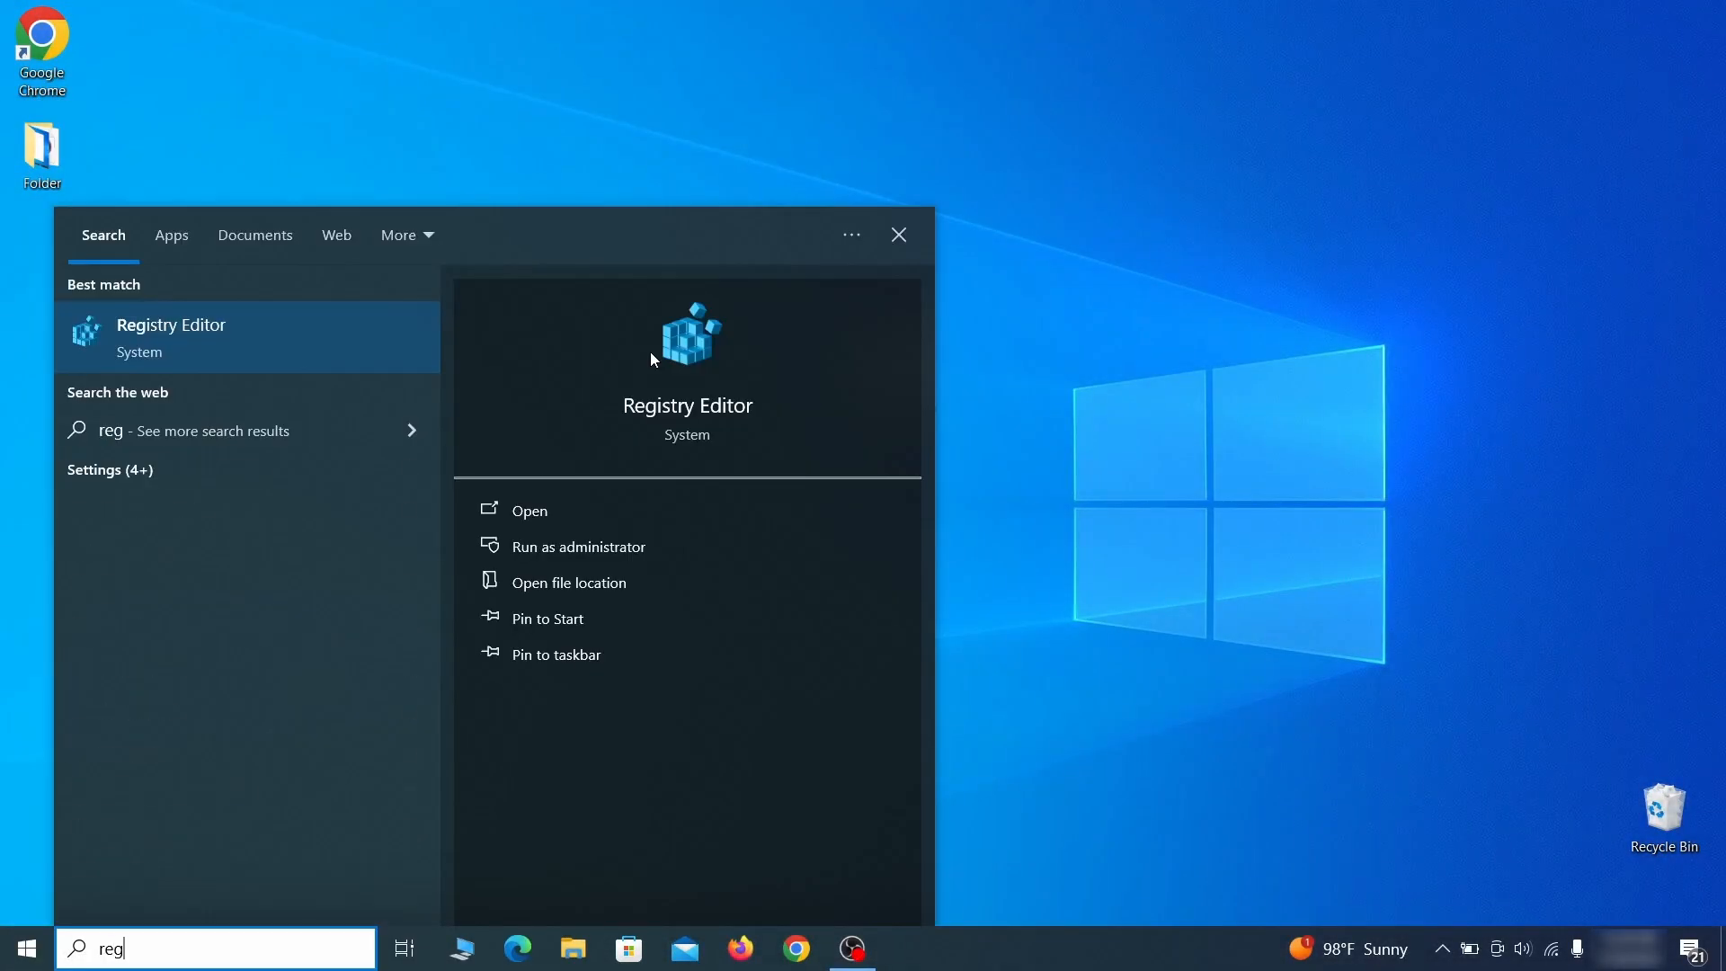
key("Return")
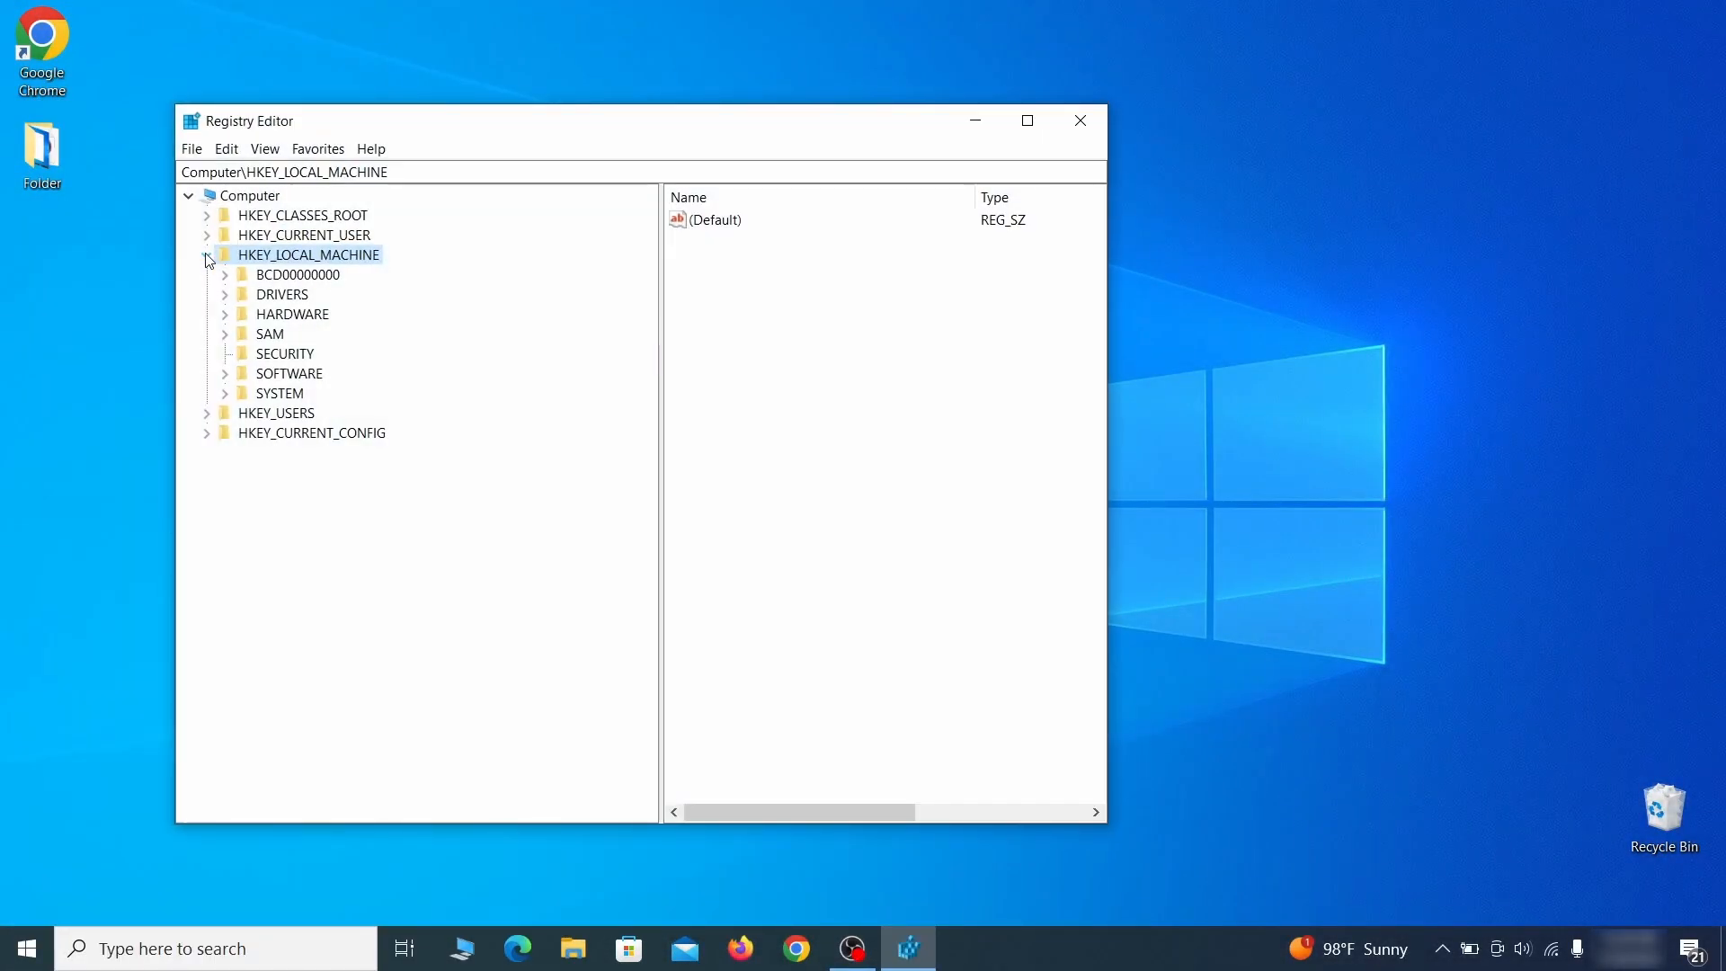
Request deletion of the 12000004 key under BCD00000000\Objects\{b2721d73-1db4-4c62-bf78-c548a880142d}\Elements, and decline the confirmation.
left_click(225, 274)
left_click(242, 313)
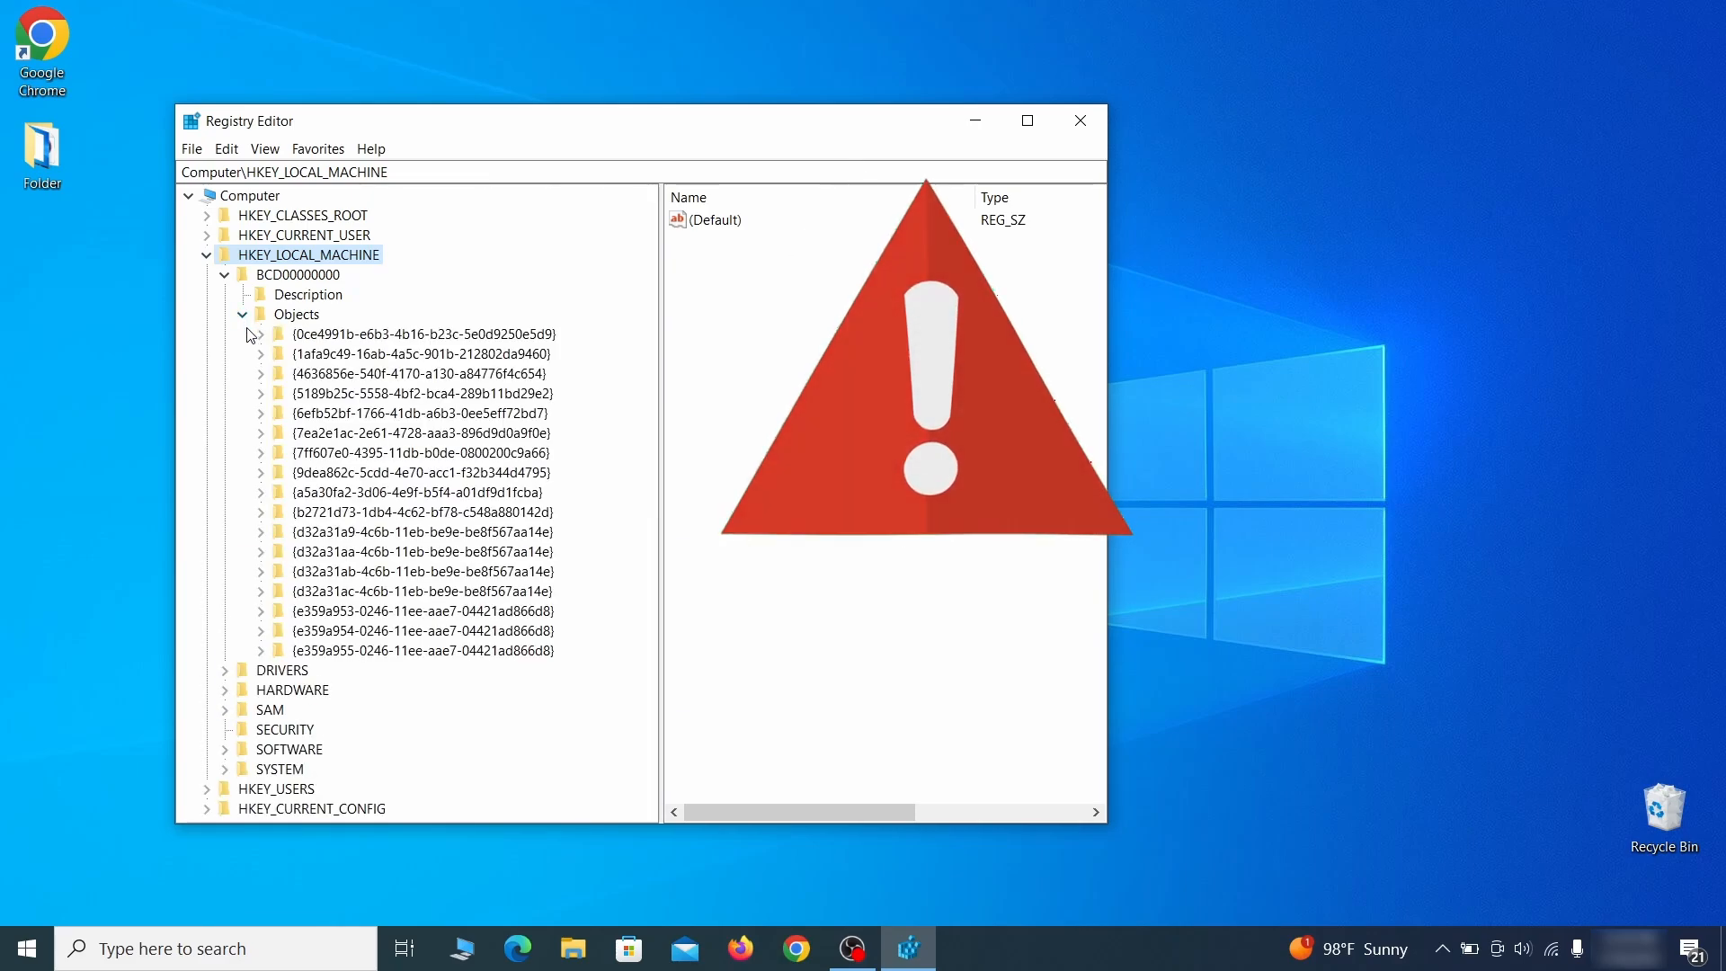
left_click(260, 511)
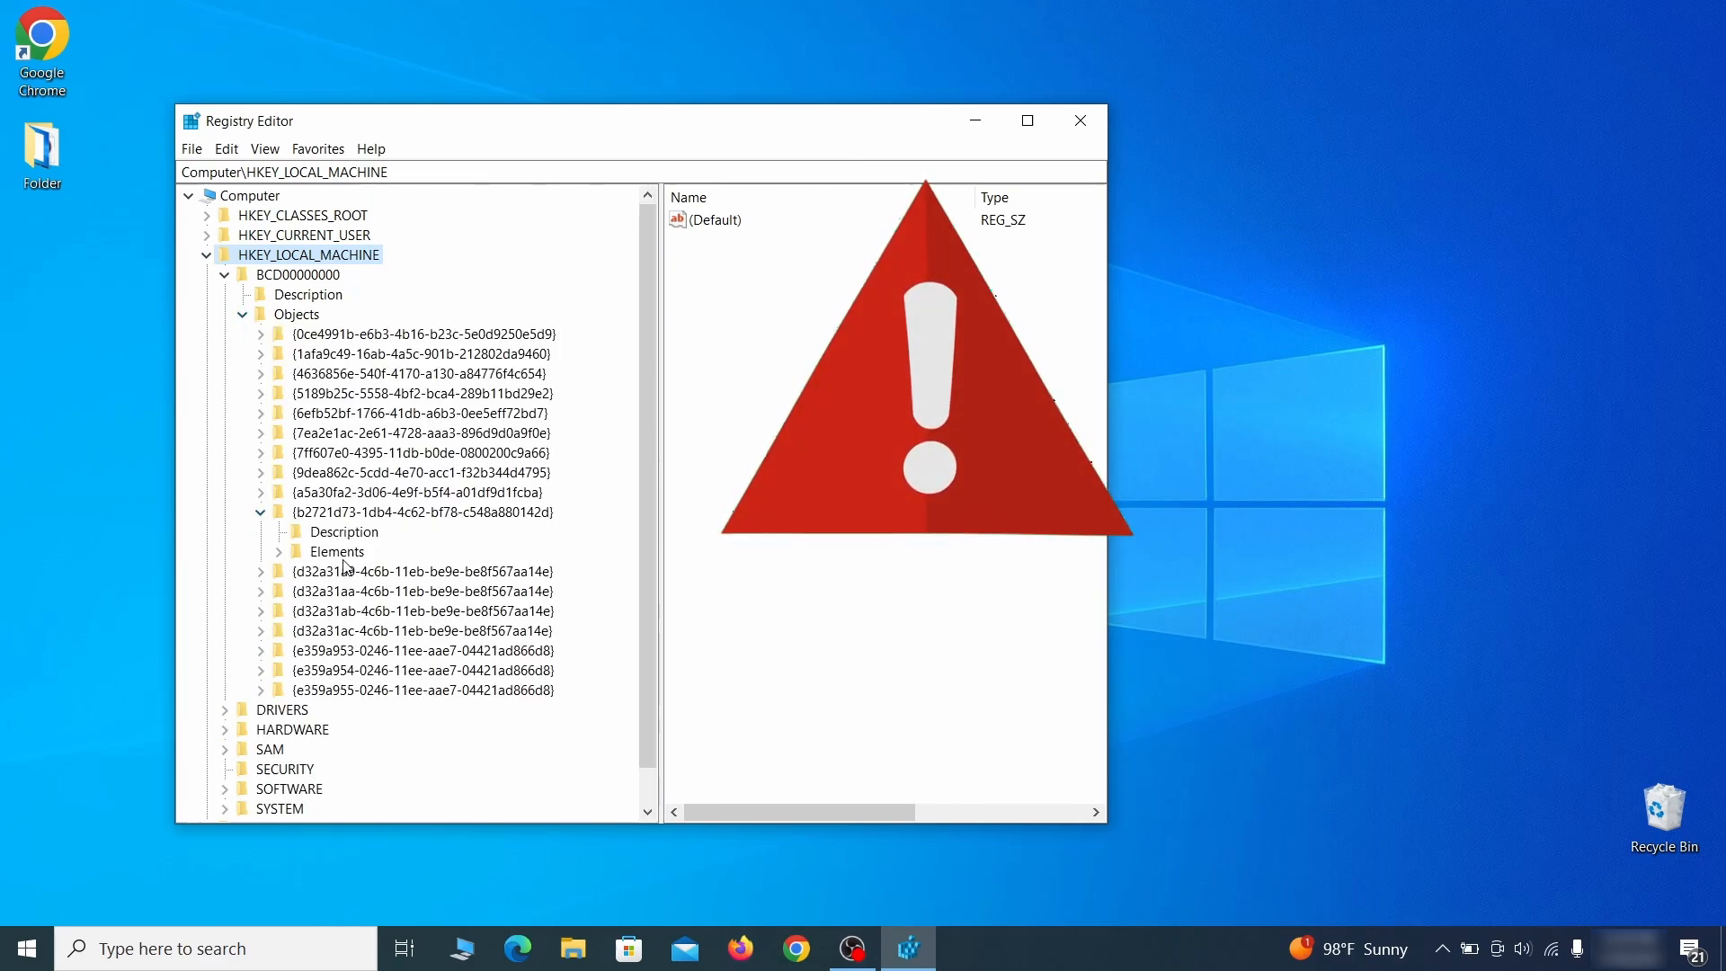
left_click(278, 551)
left_click(357, 610)
right_click(360, 610)
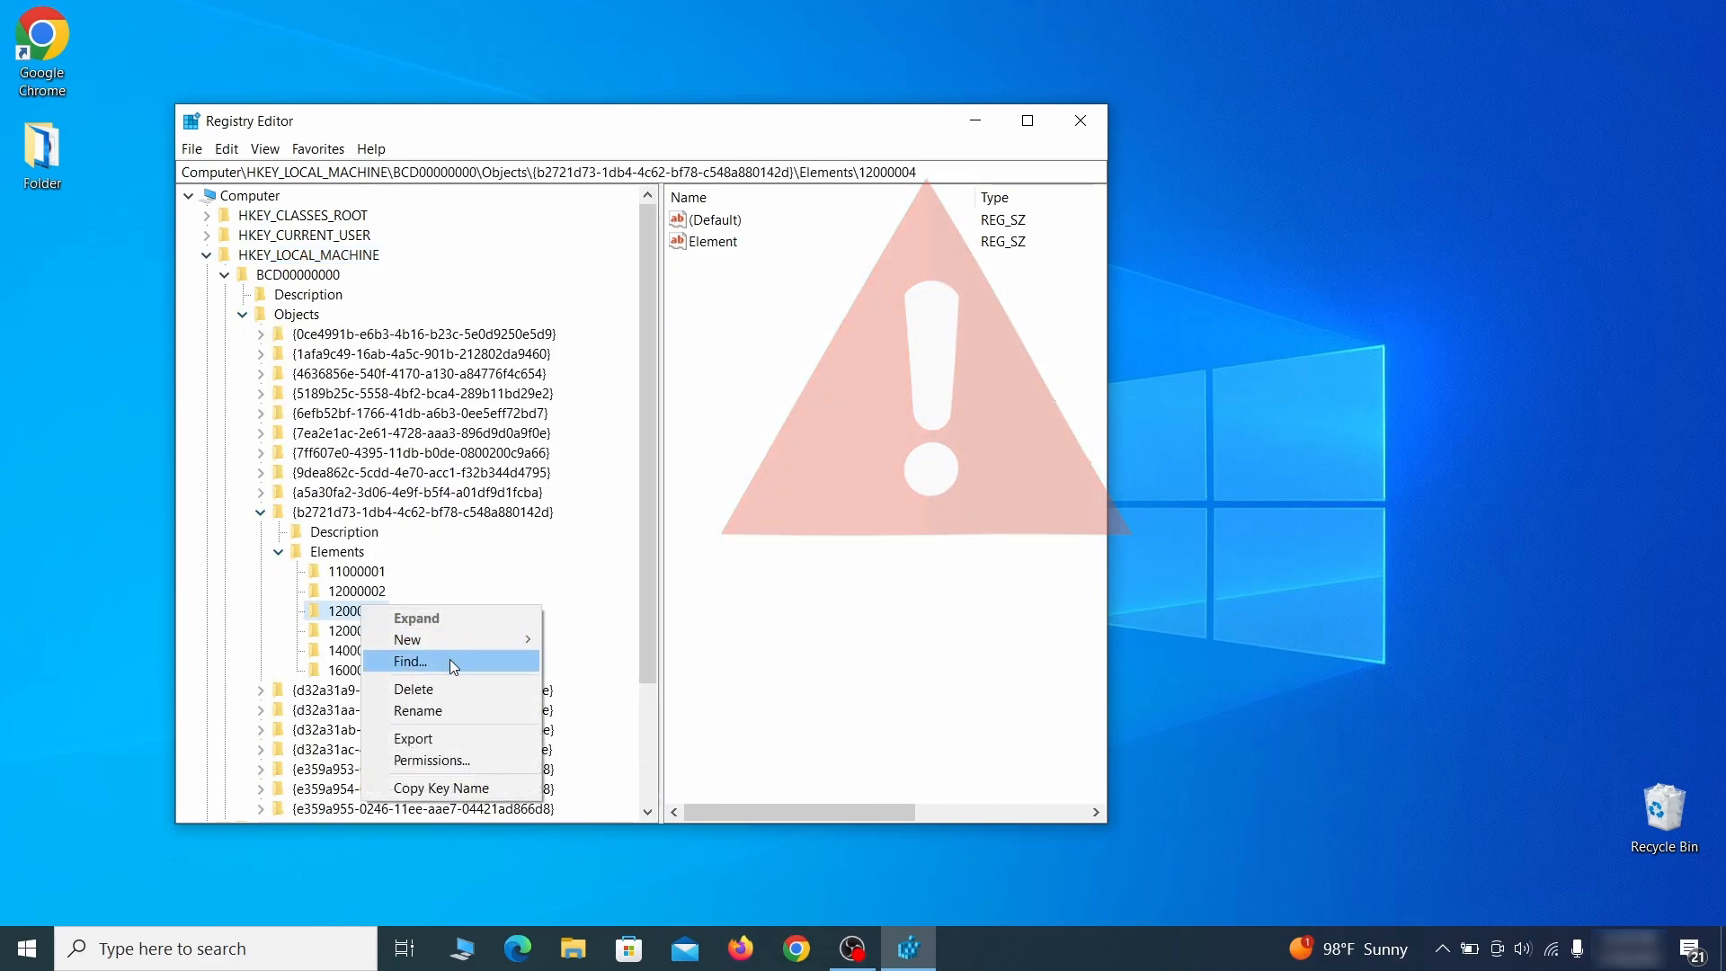
left_click(445, 689)
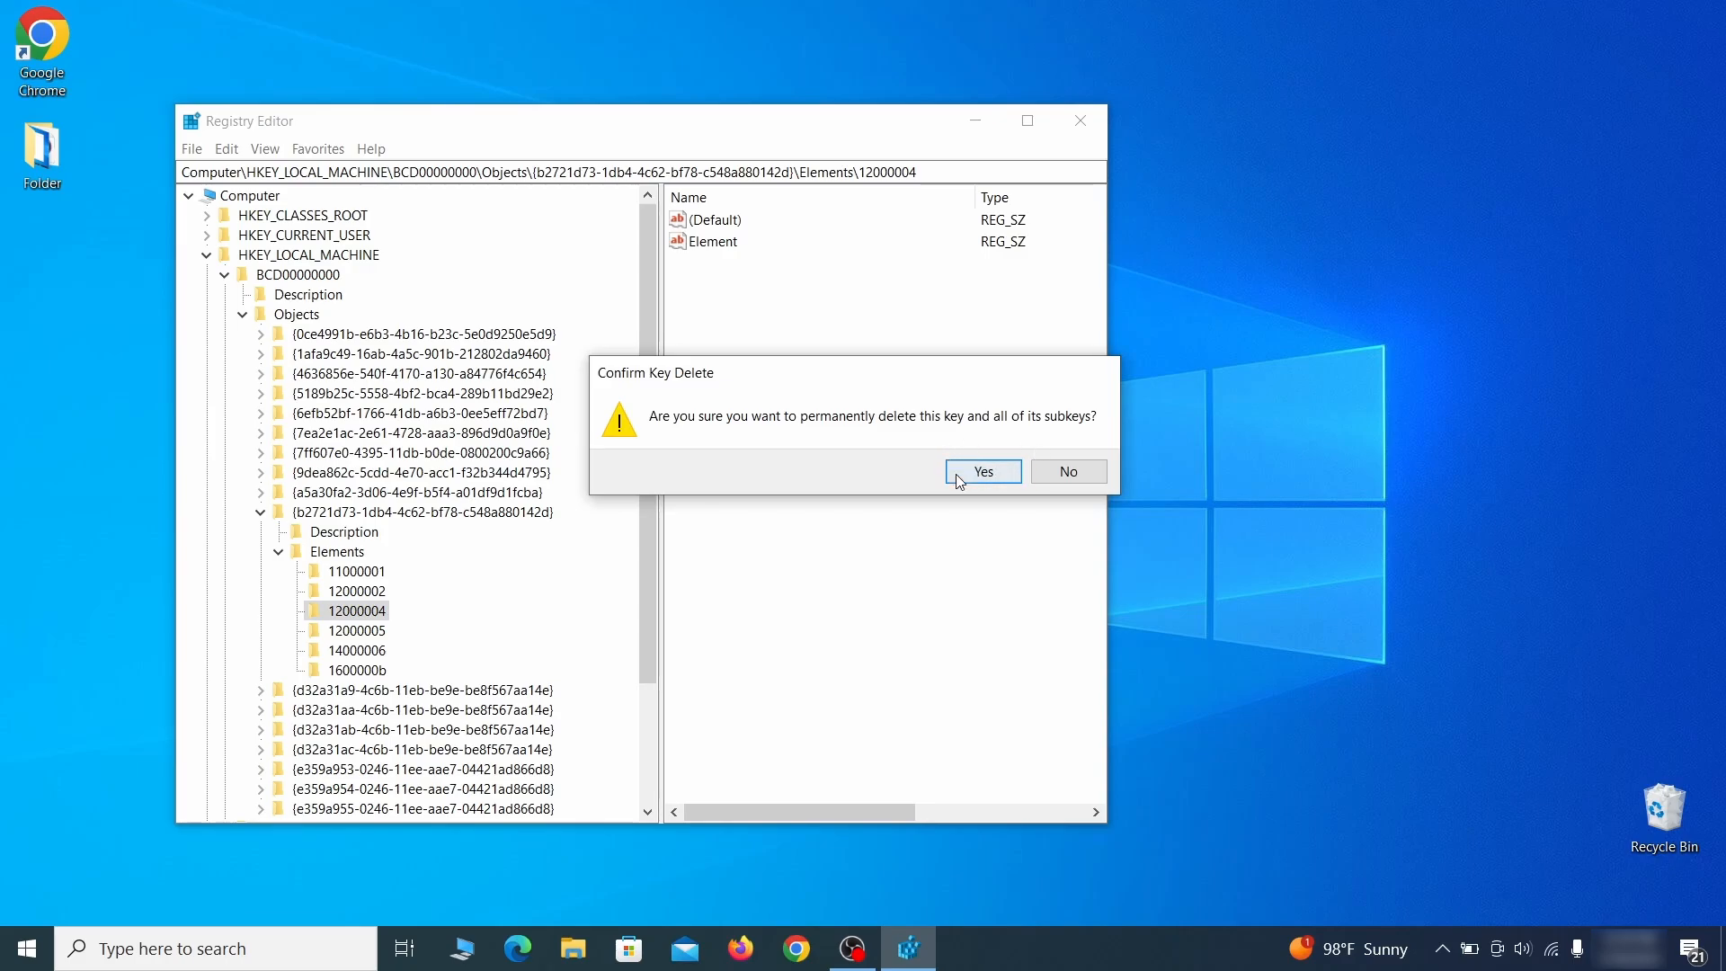
left_click(1087, 479)
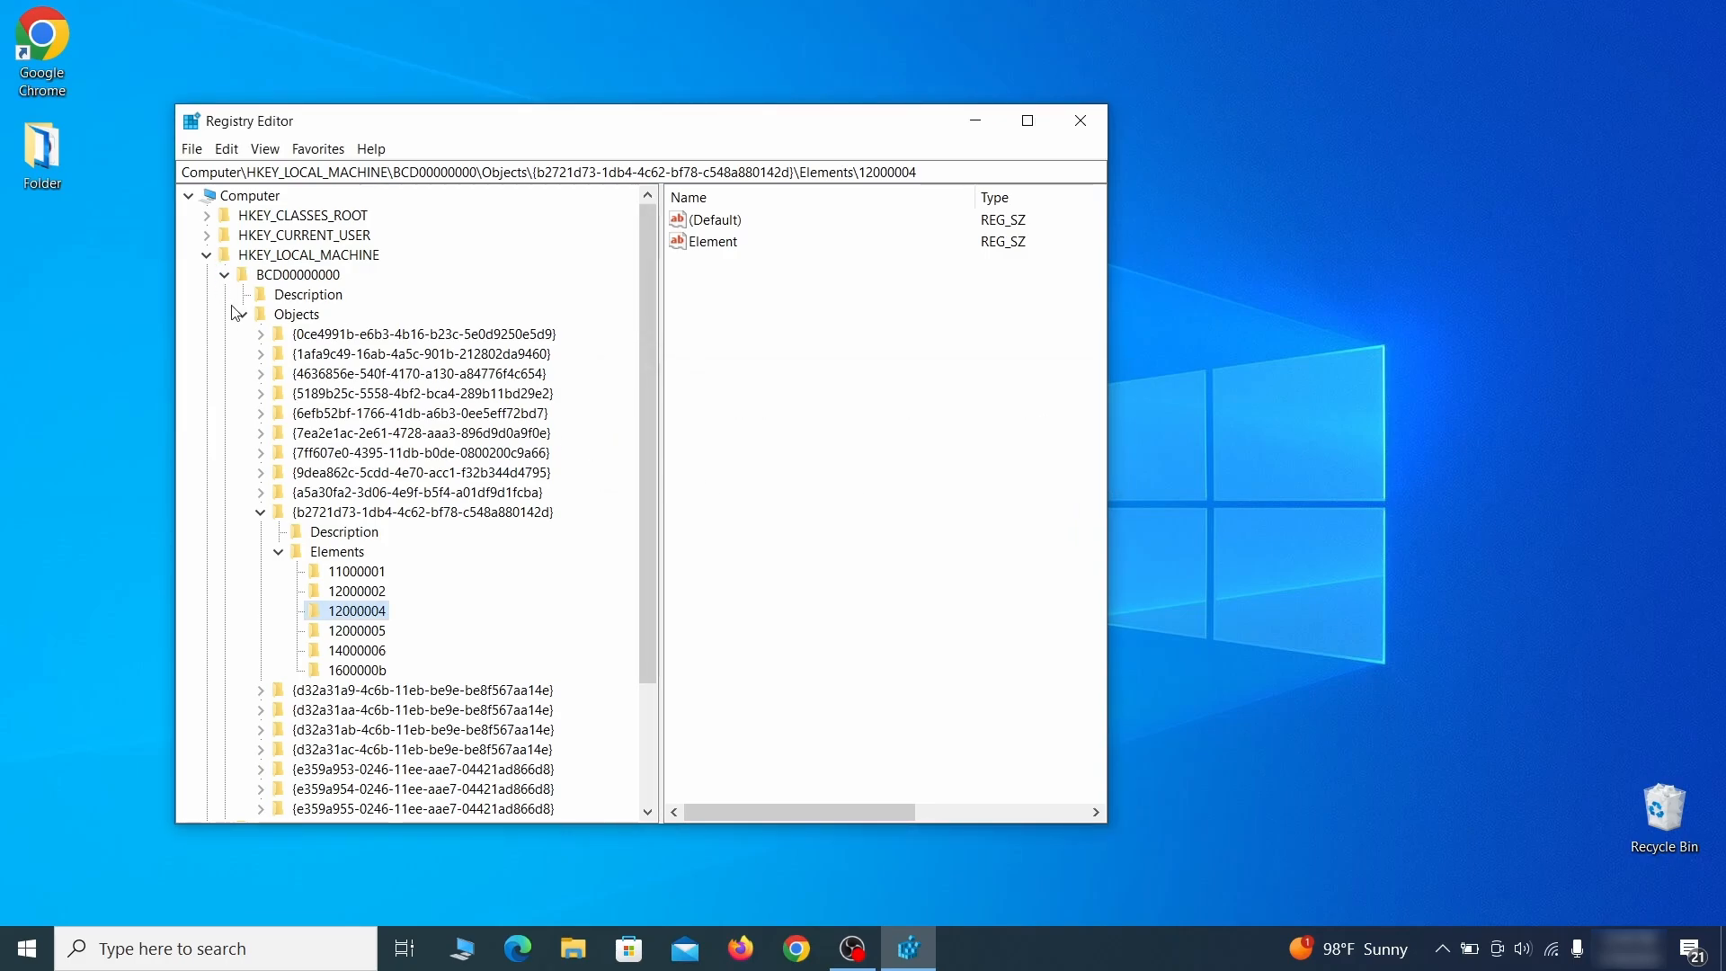
scroll(282, 693, "down", 3)
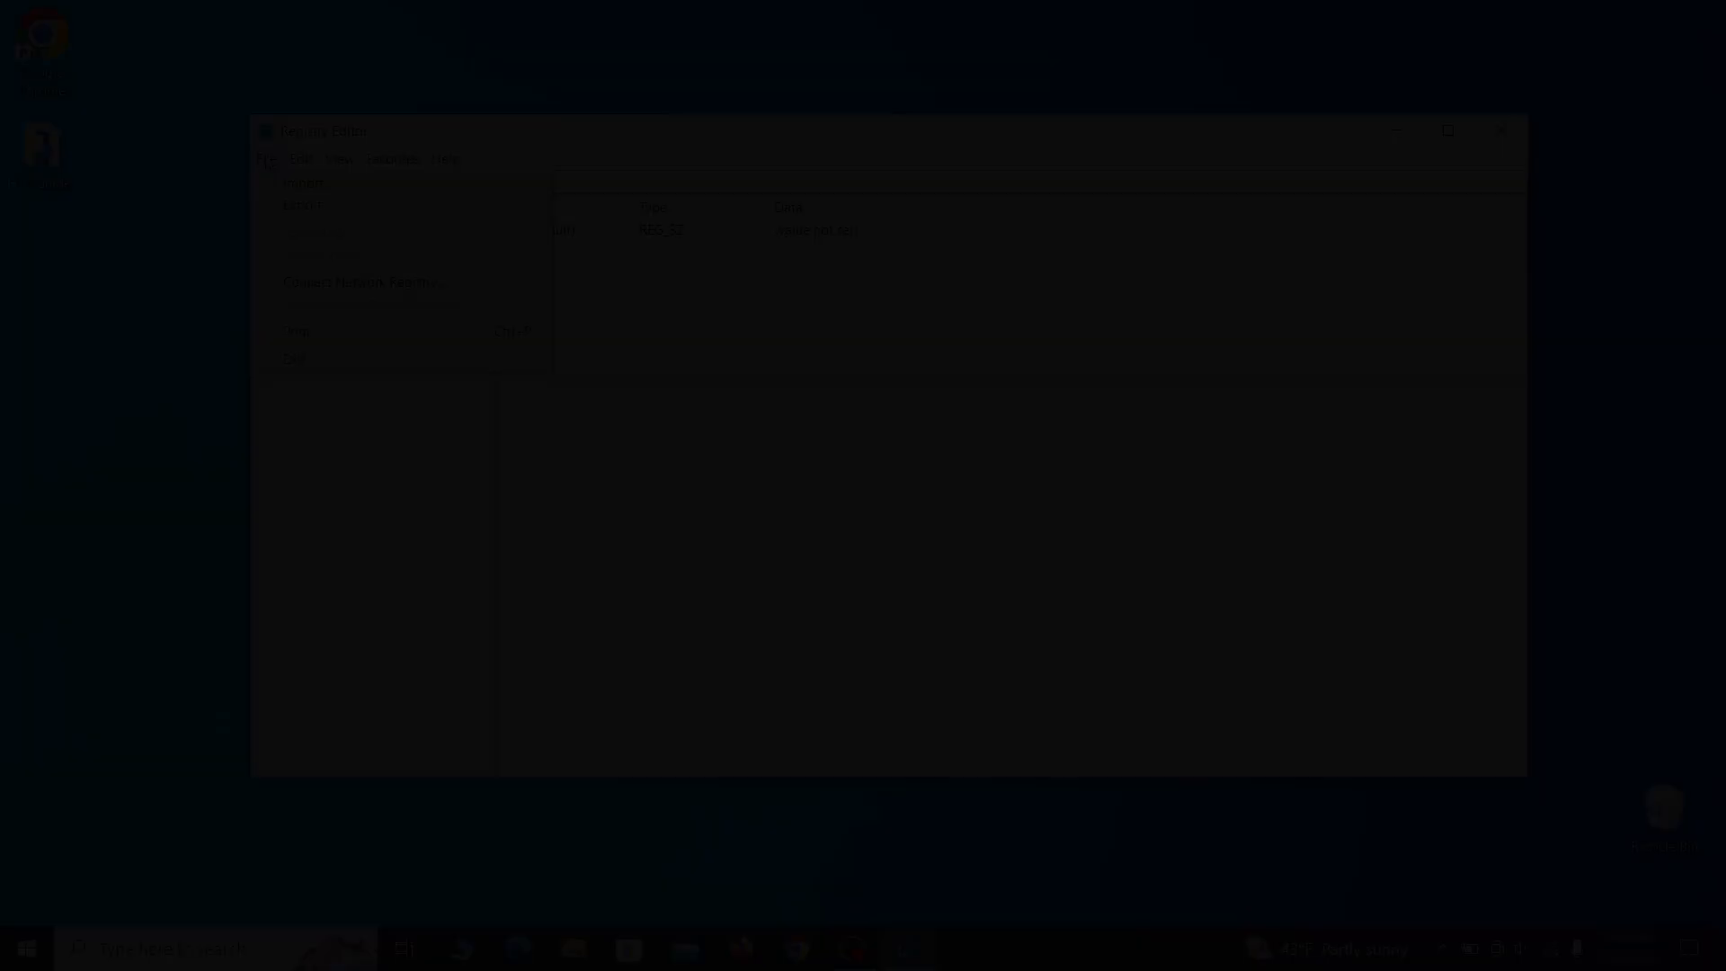
Export the registry to the desktop as a backup file named Registry Backup 1.
left_click(266, 158)
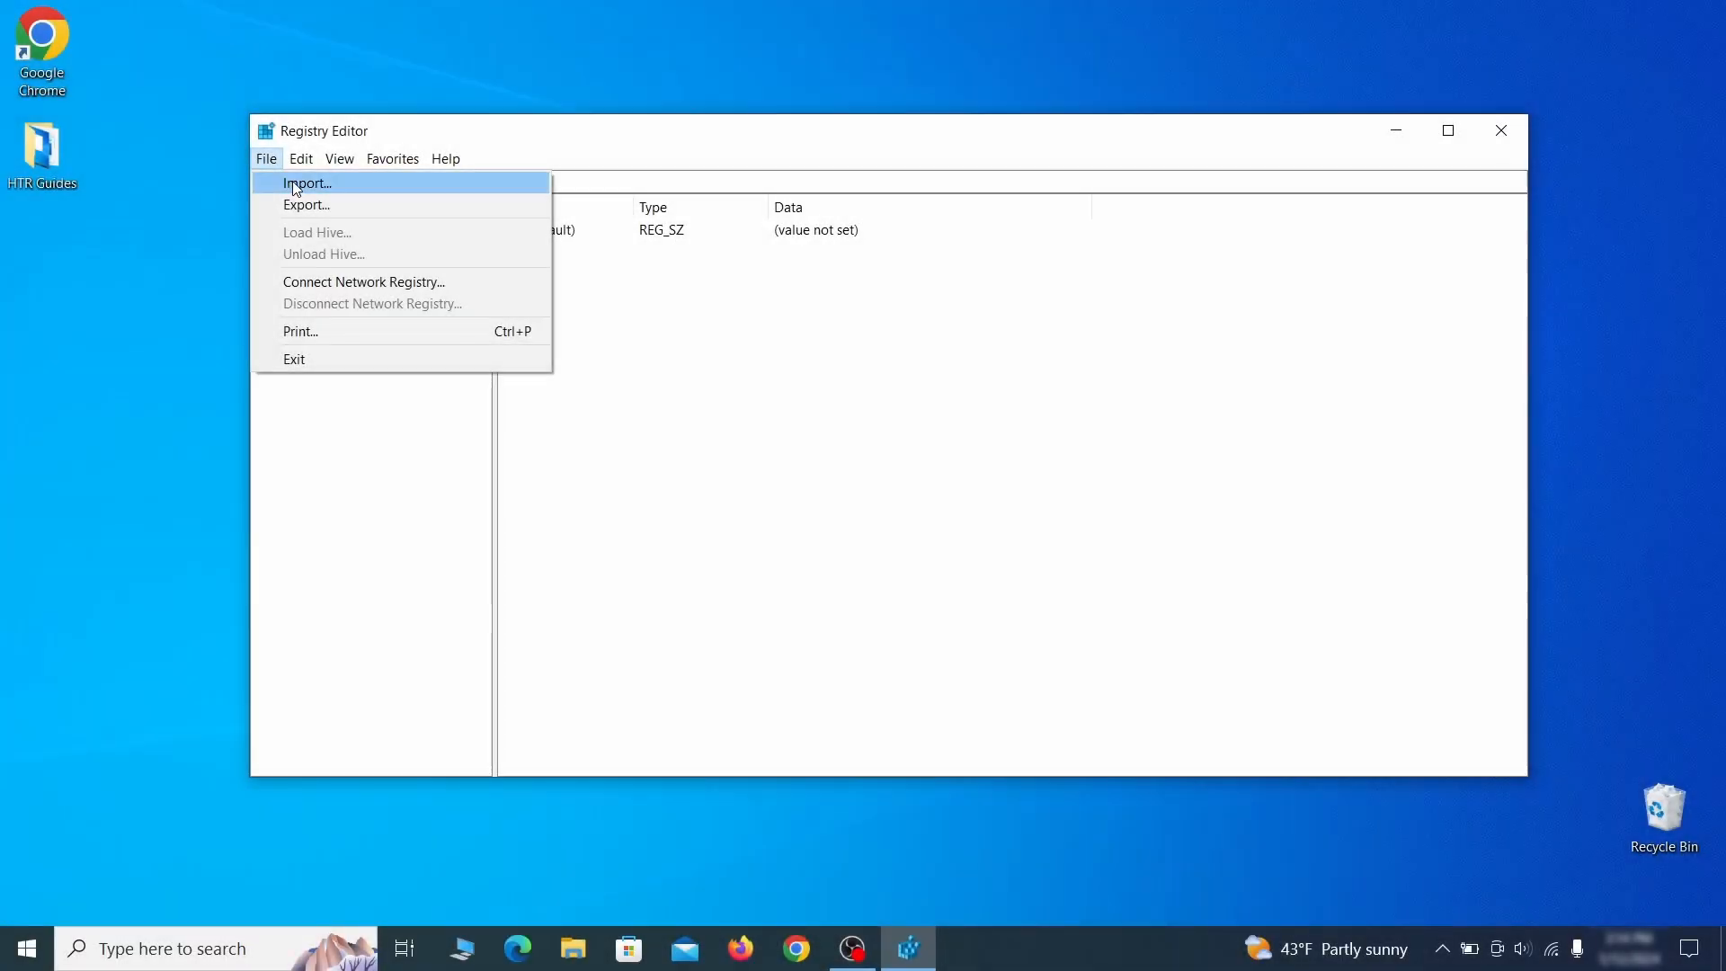
left_click(410, 212)
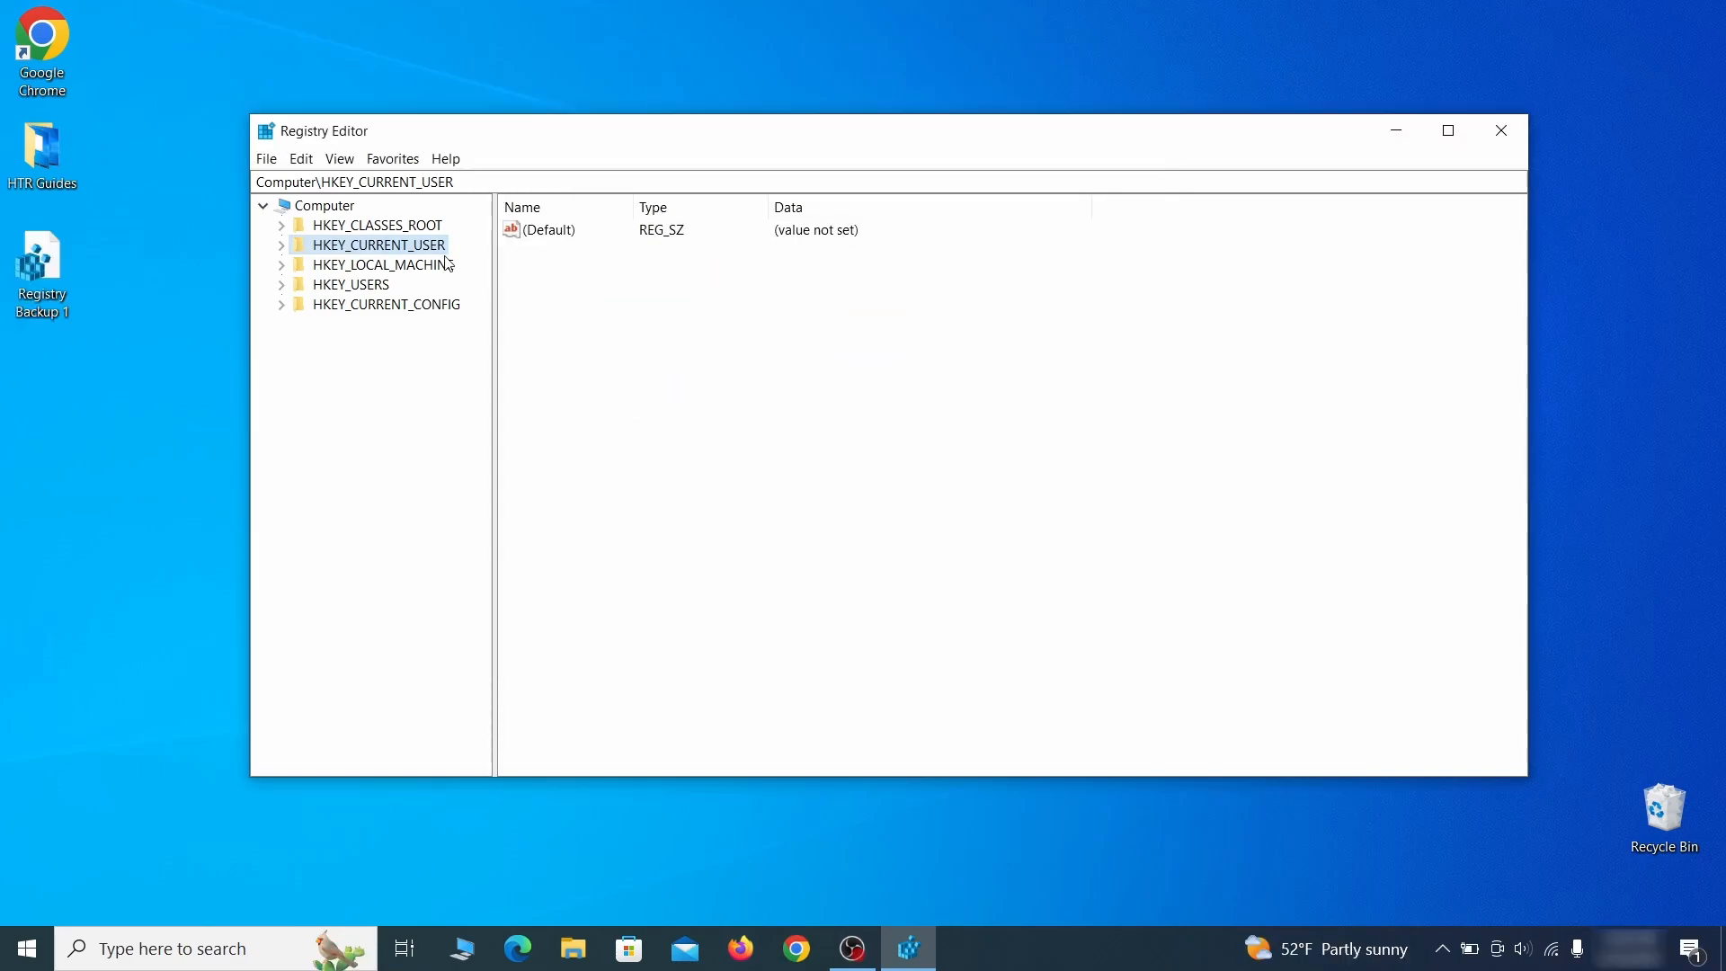
Open the registry import dialog and choose the Registry Backup 1 file on the desktop.
left_click(266, 159)
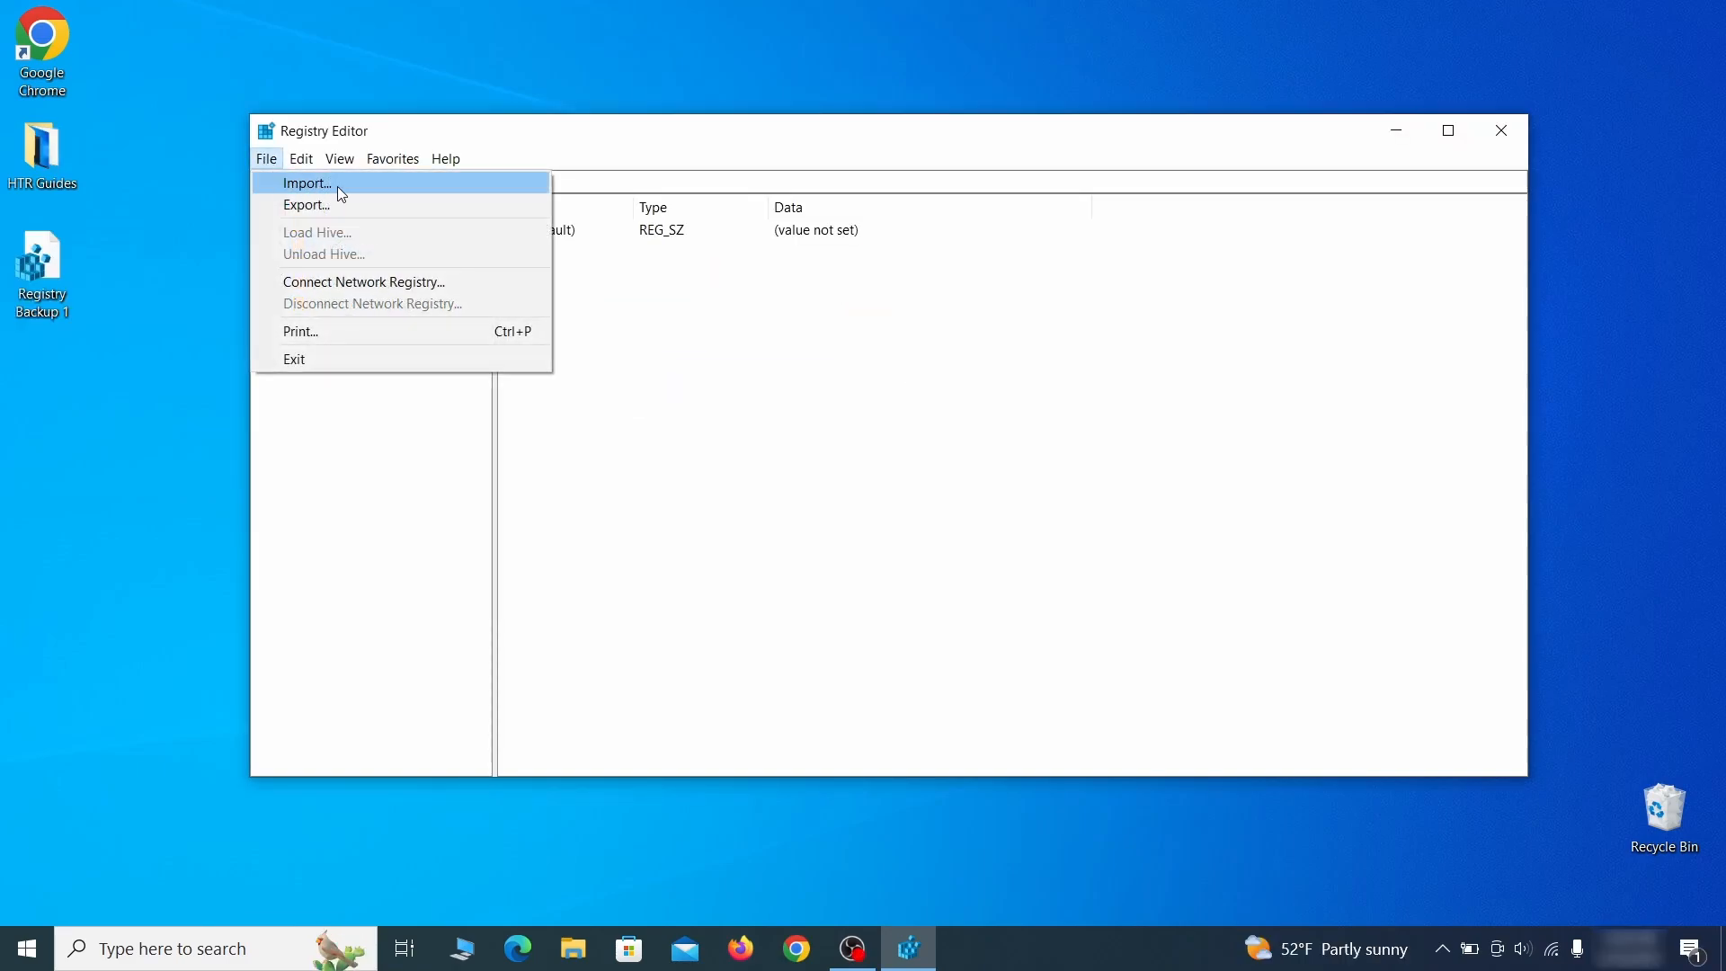
left_click(373, 186)
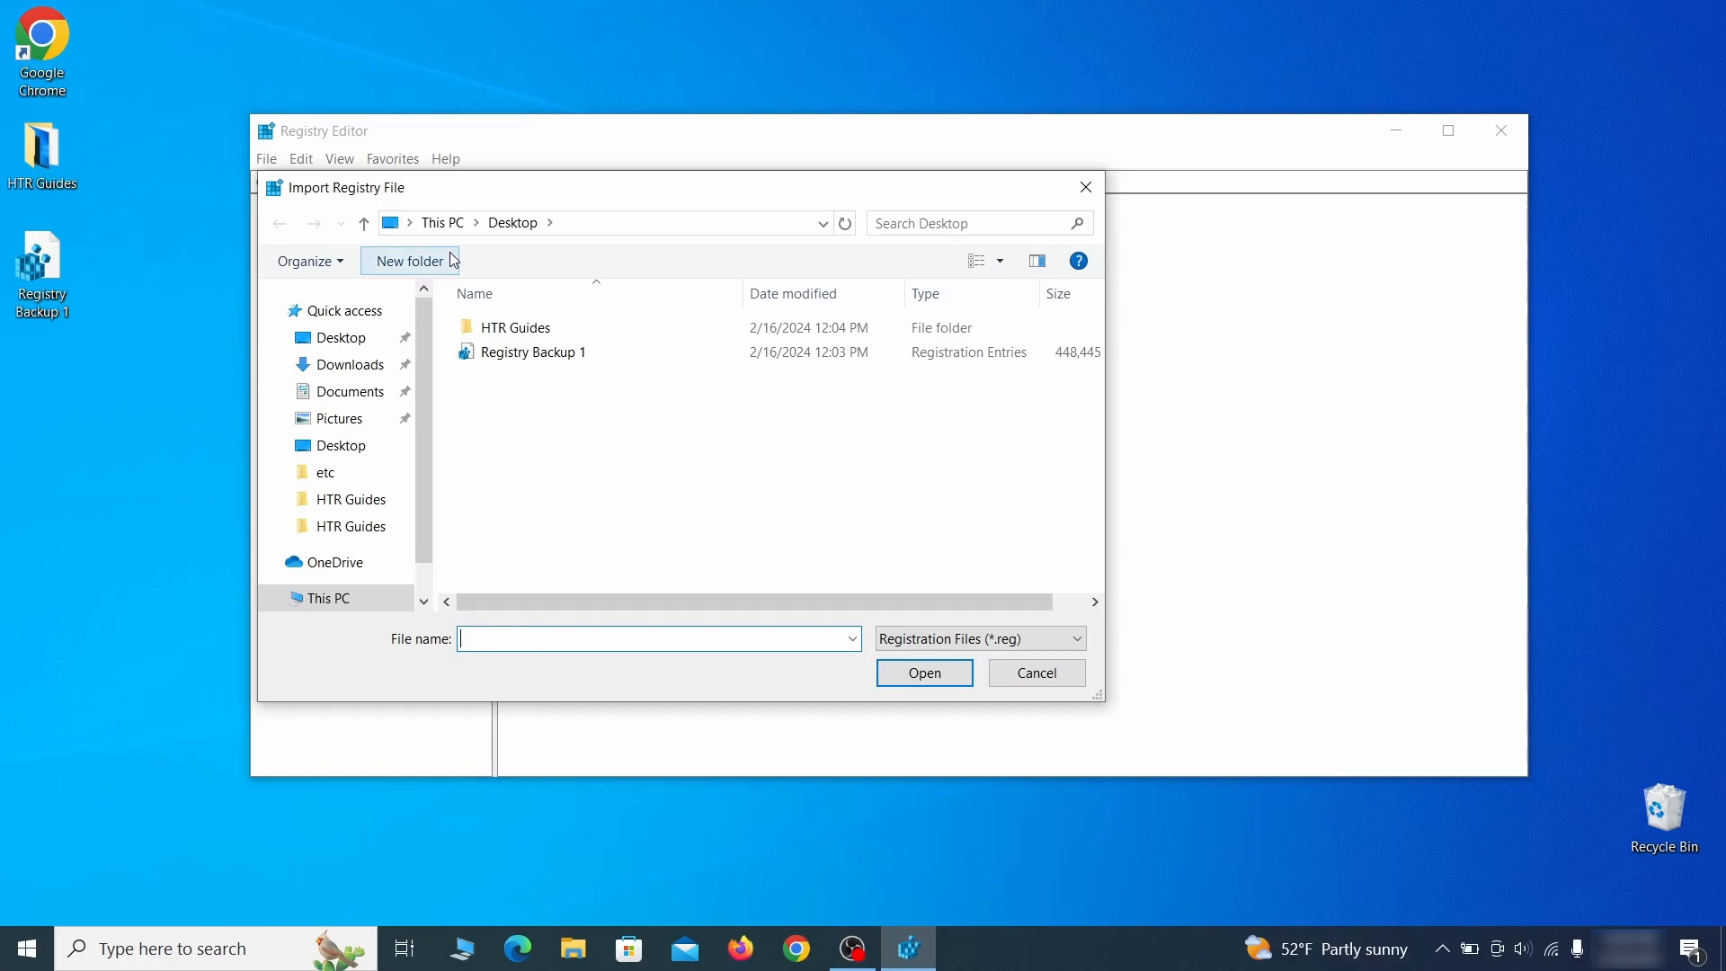
left_click(599, 363)
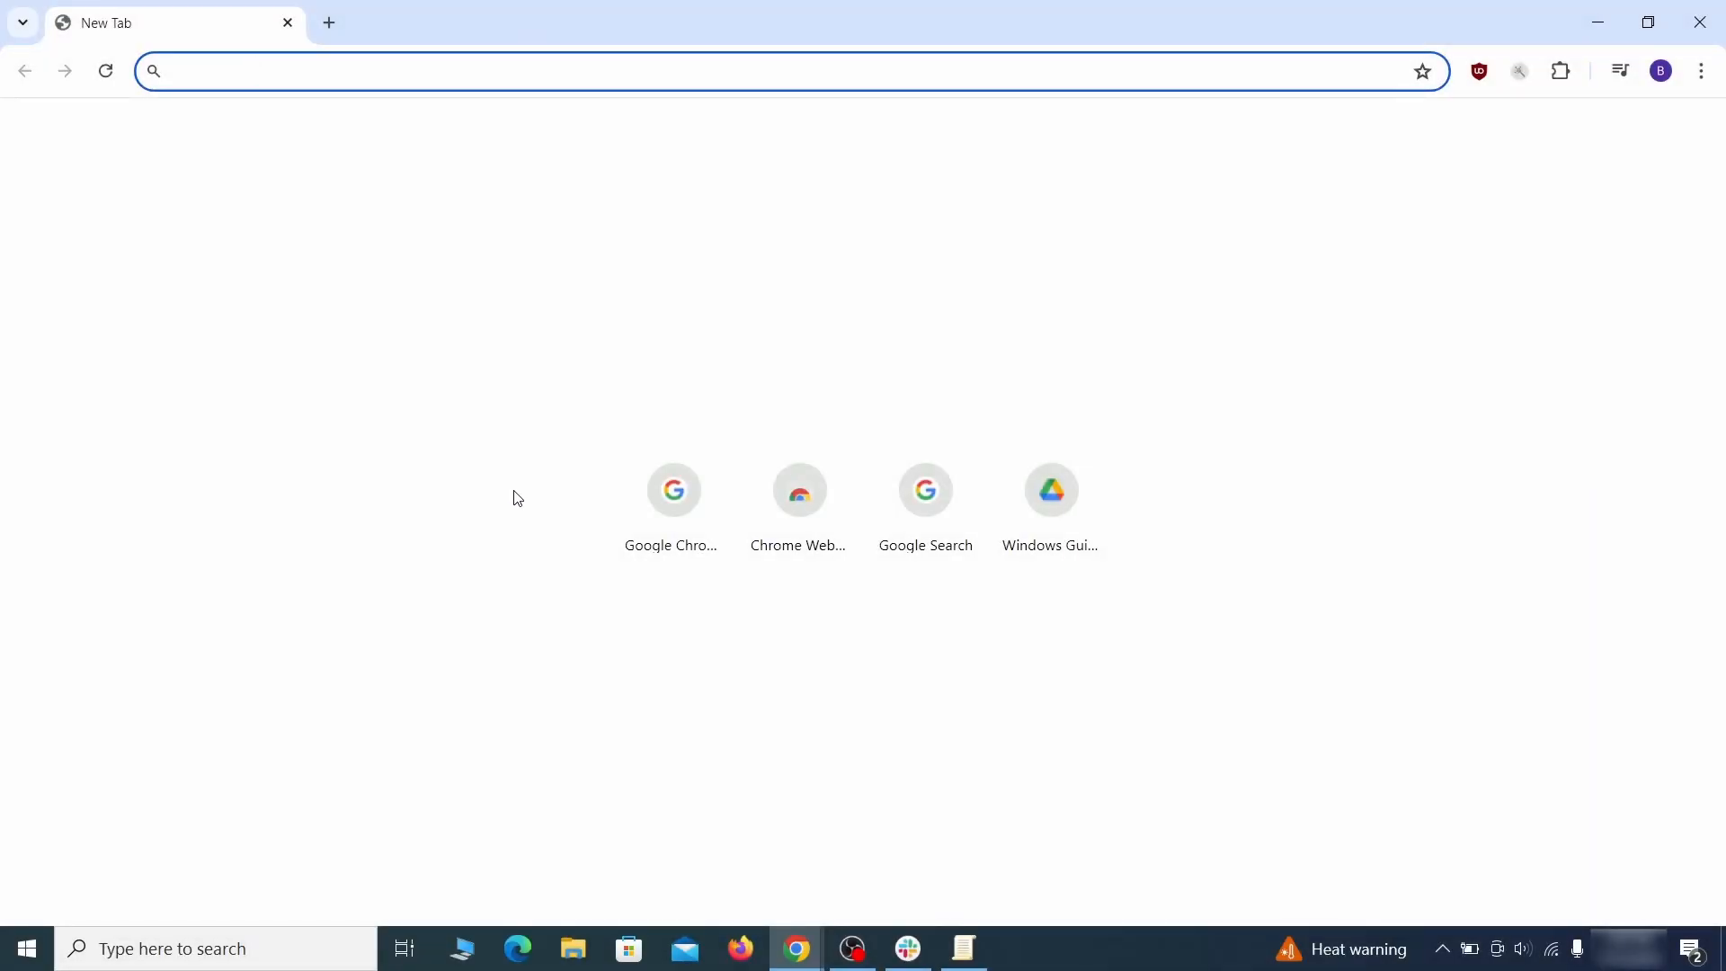
Open chrome://policy in Chrome, copy the HomepageLocation policy value and paste it into the Notepad text document.
type("ch")
key("Return")
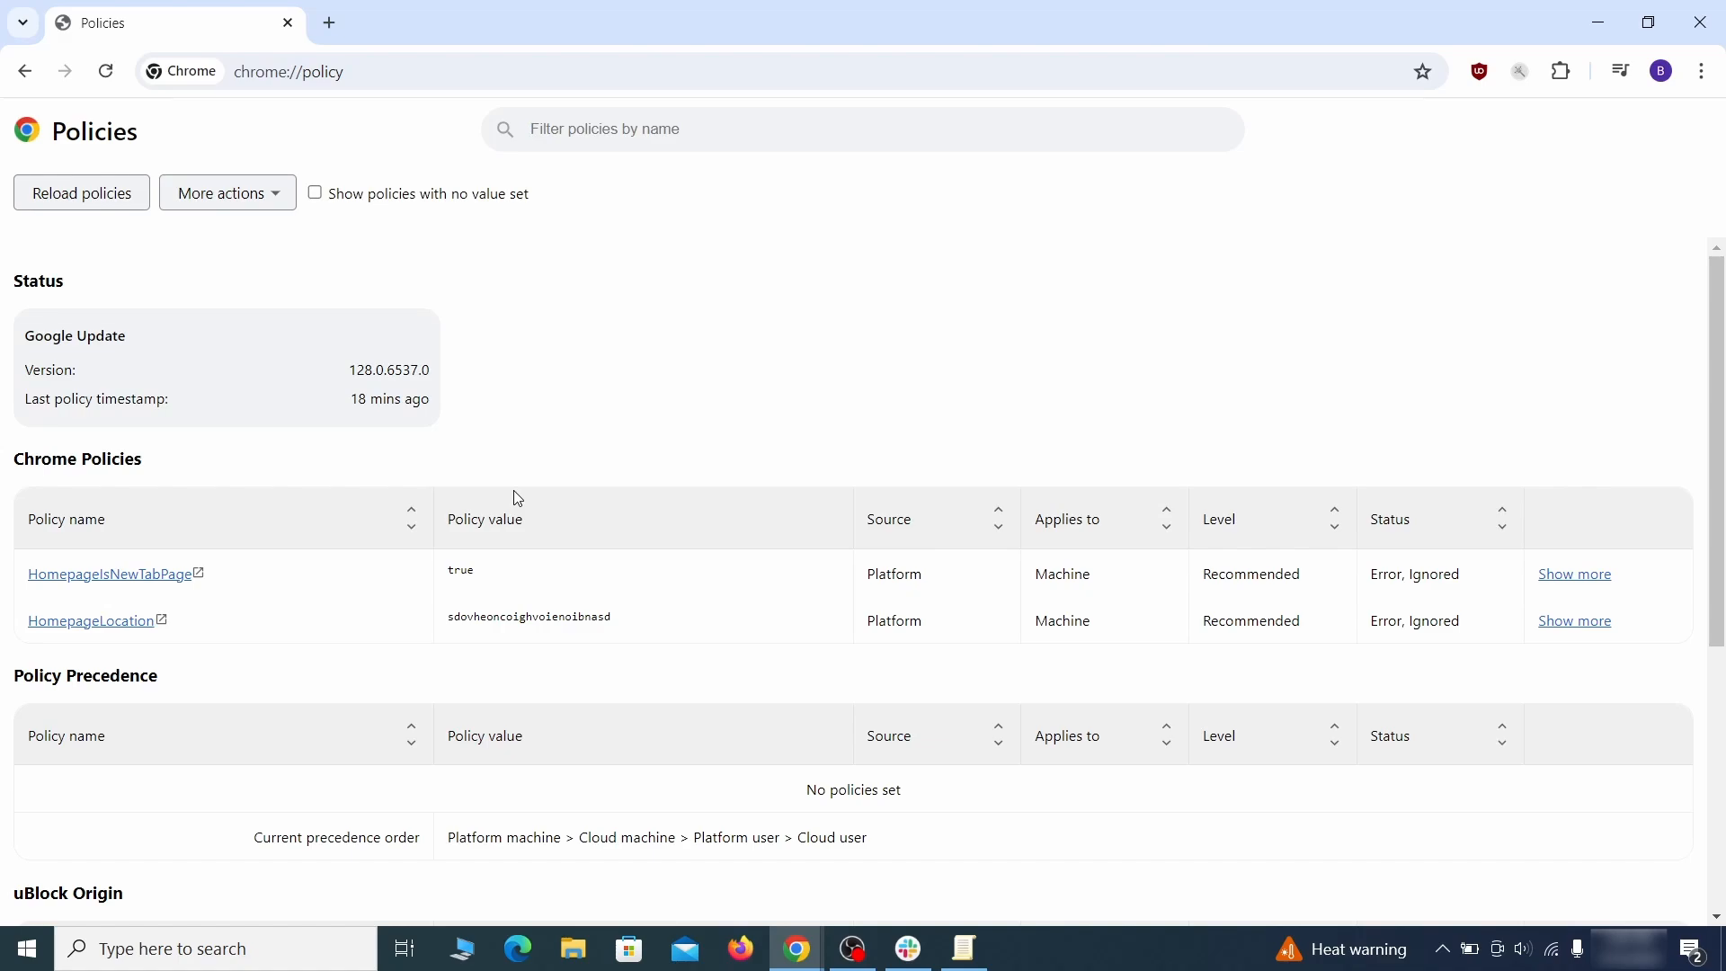
right_click(492, 618)
left_click(521, 638)
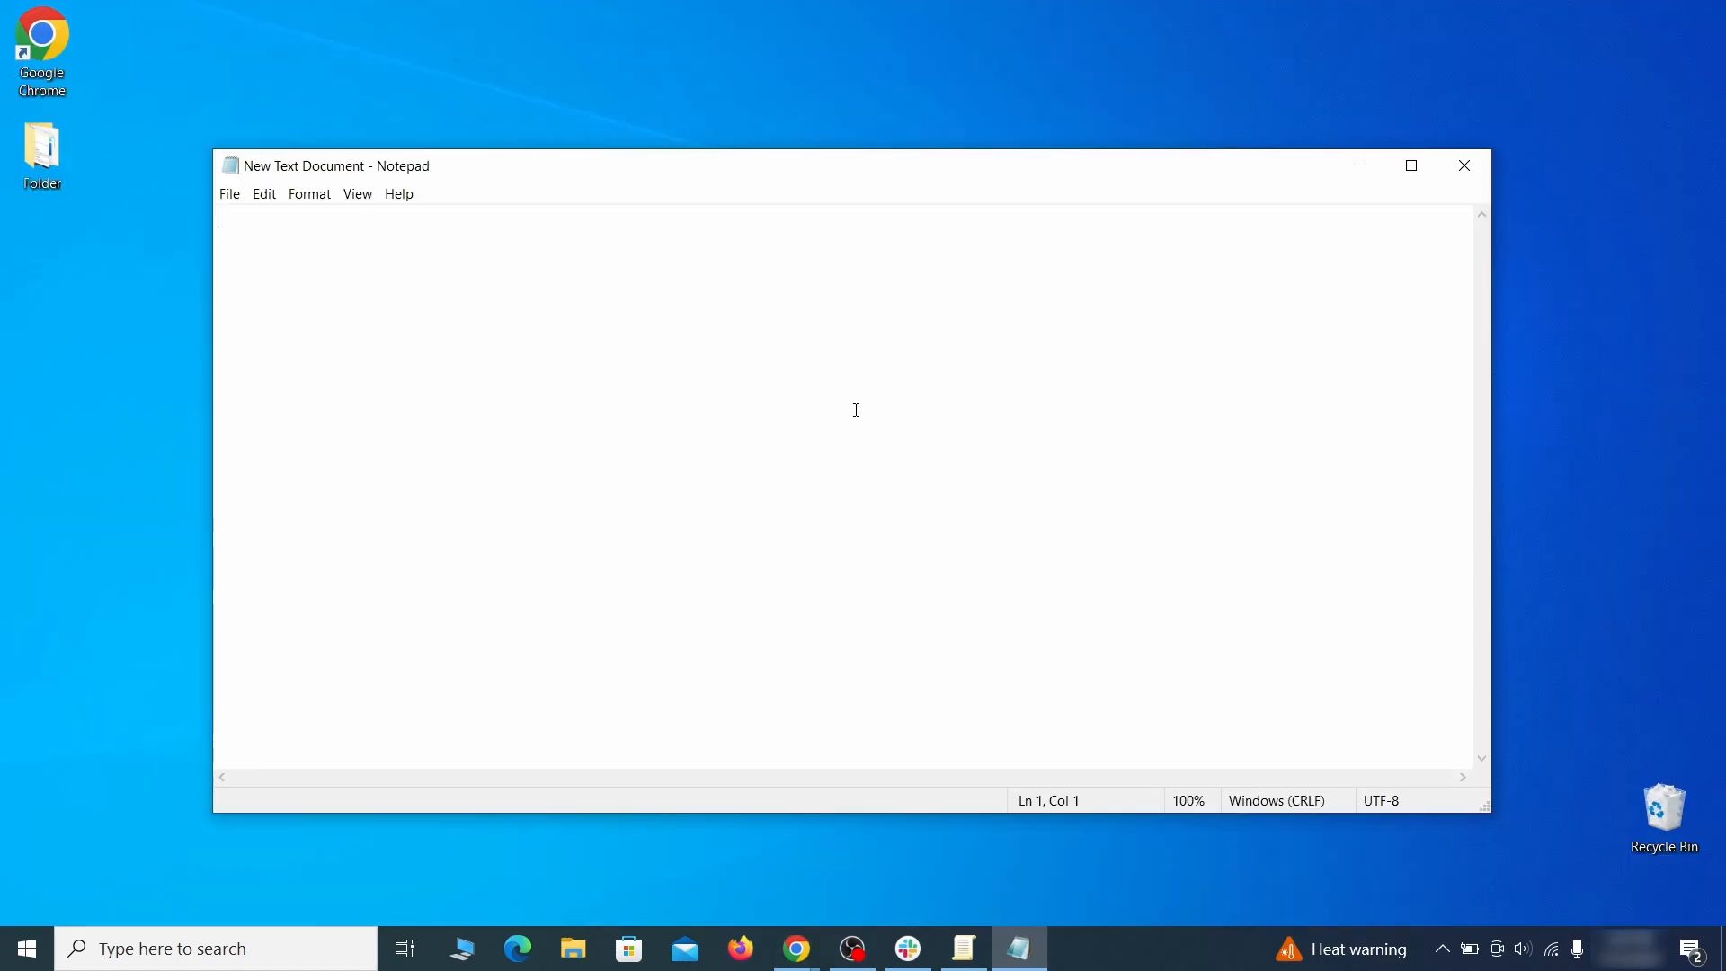
right_click(833, 400)
left_click(904, 473)
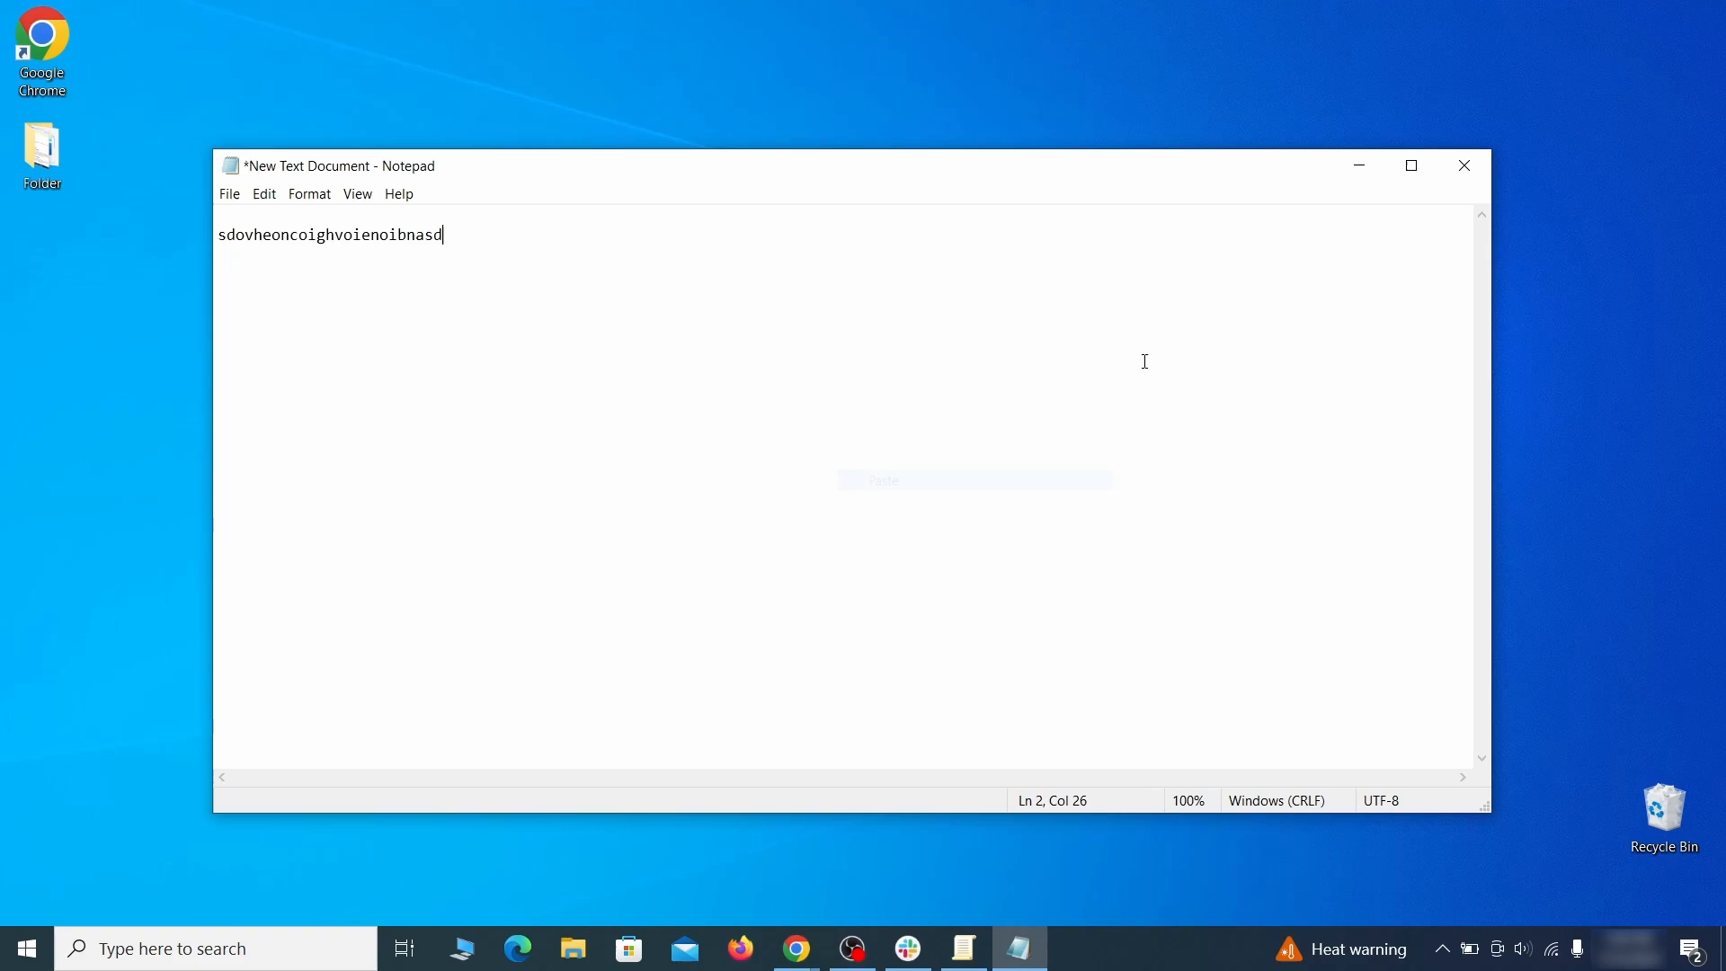
Open Chrome's extensions page and enable Developer mode.
left_click(1357, 172)
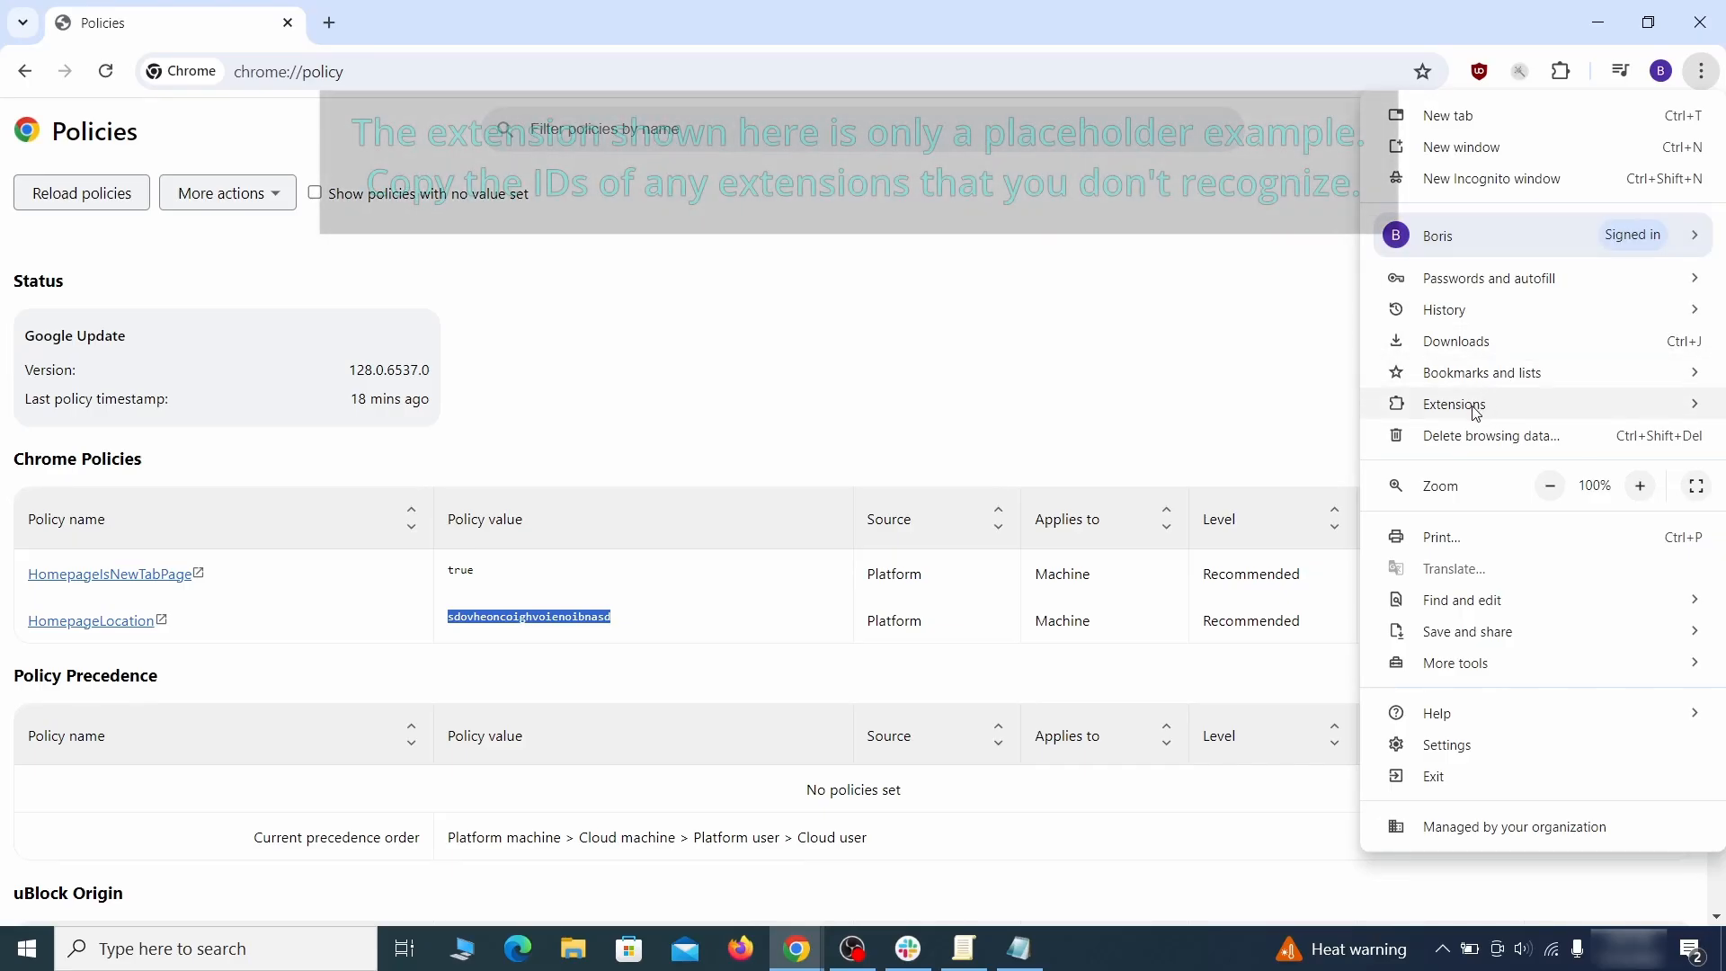
left_click(1283, 406)
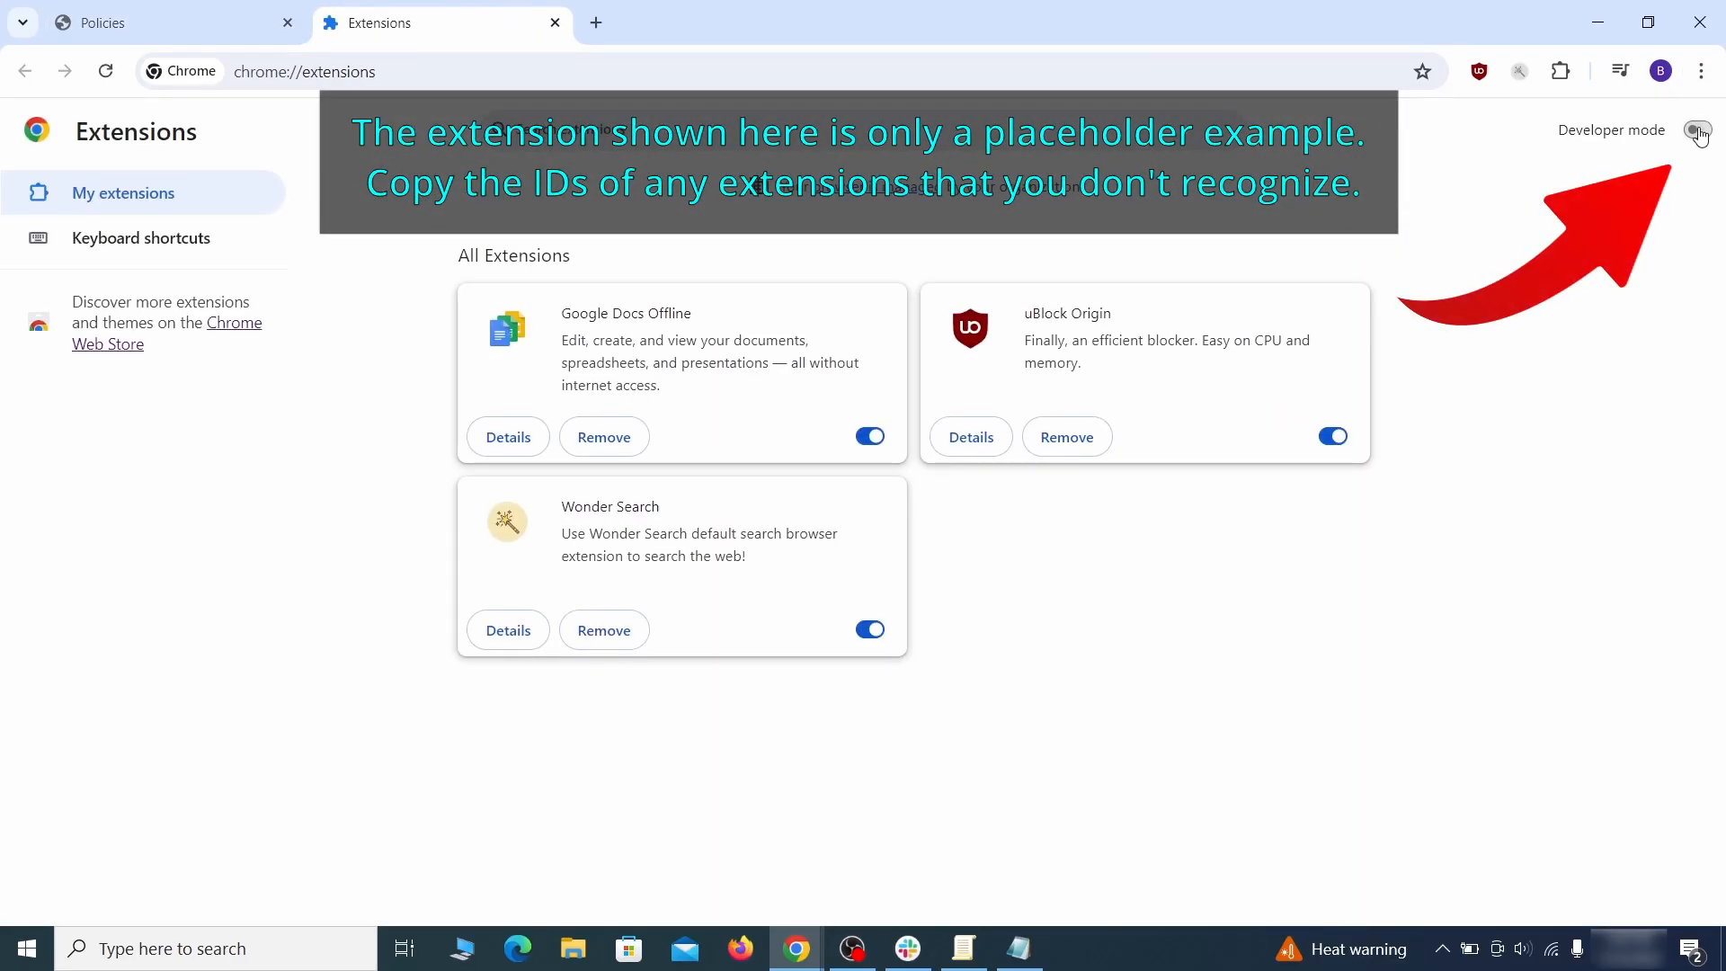
left_click(1697, 131)
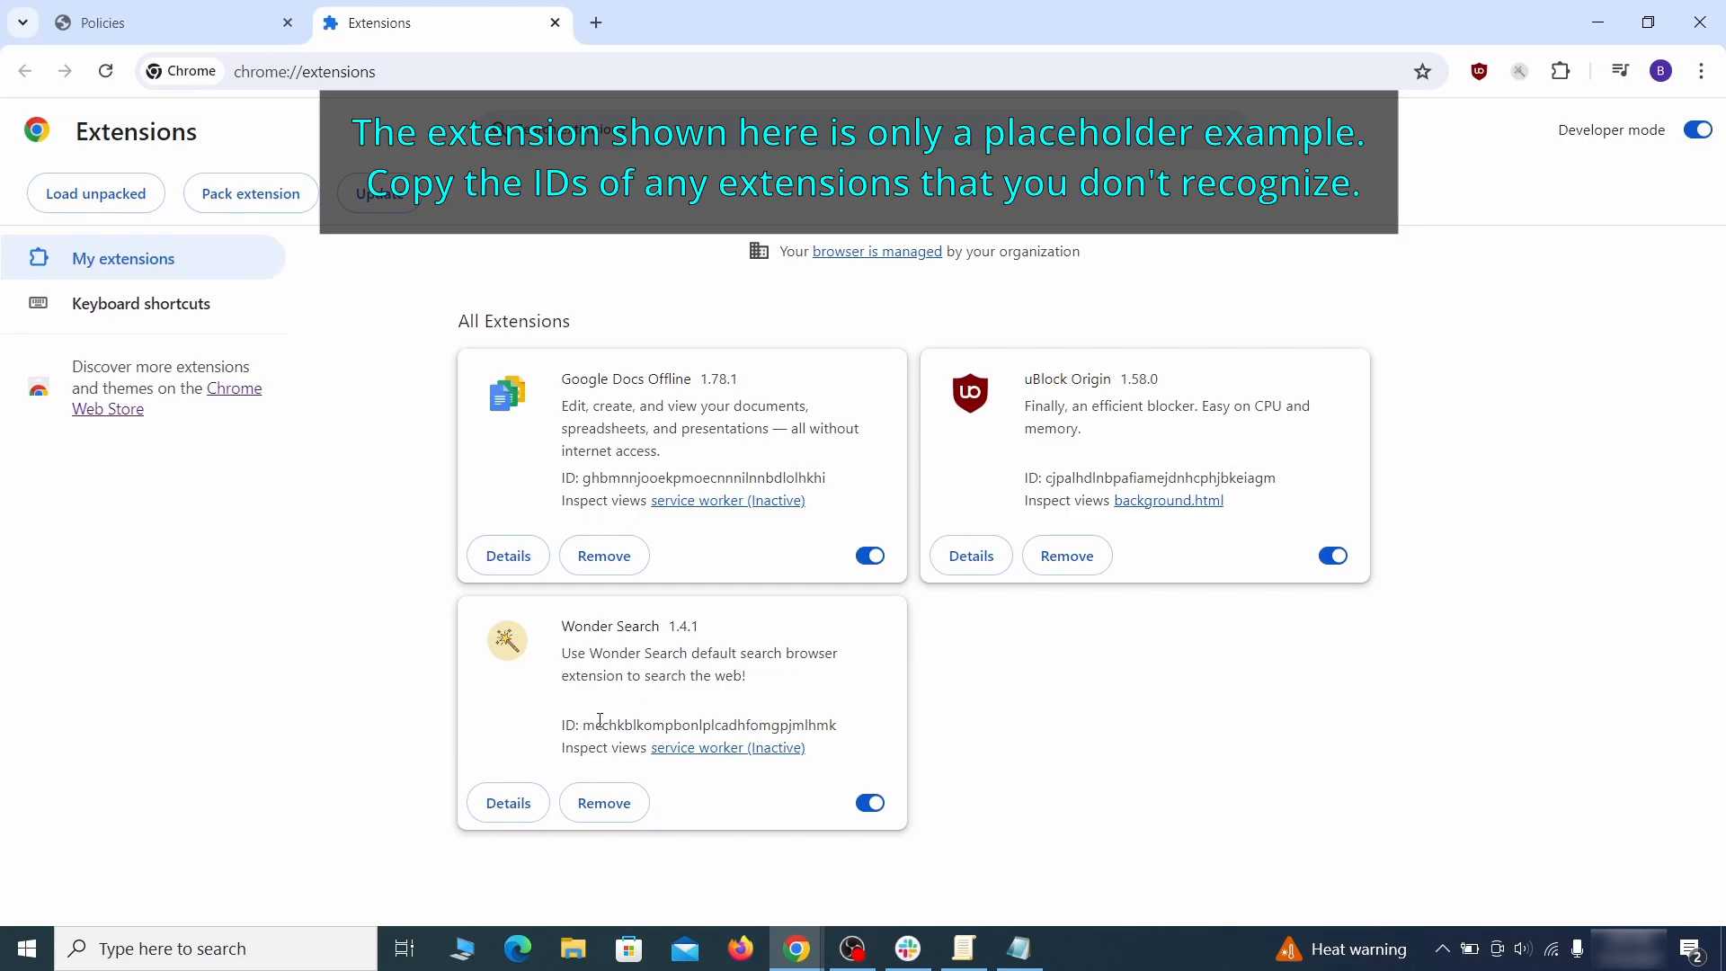
Copy the Wonder Search extension's ID and paste it below the policy value in the Notepad document.
right_click(844, 730)
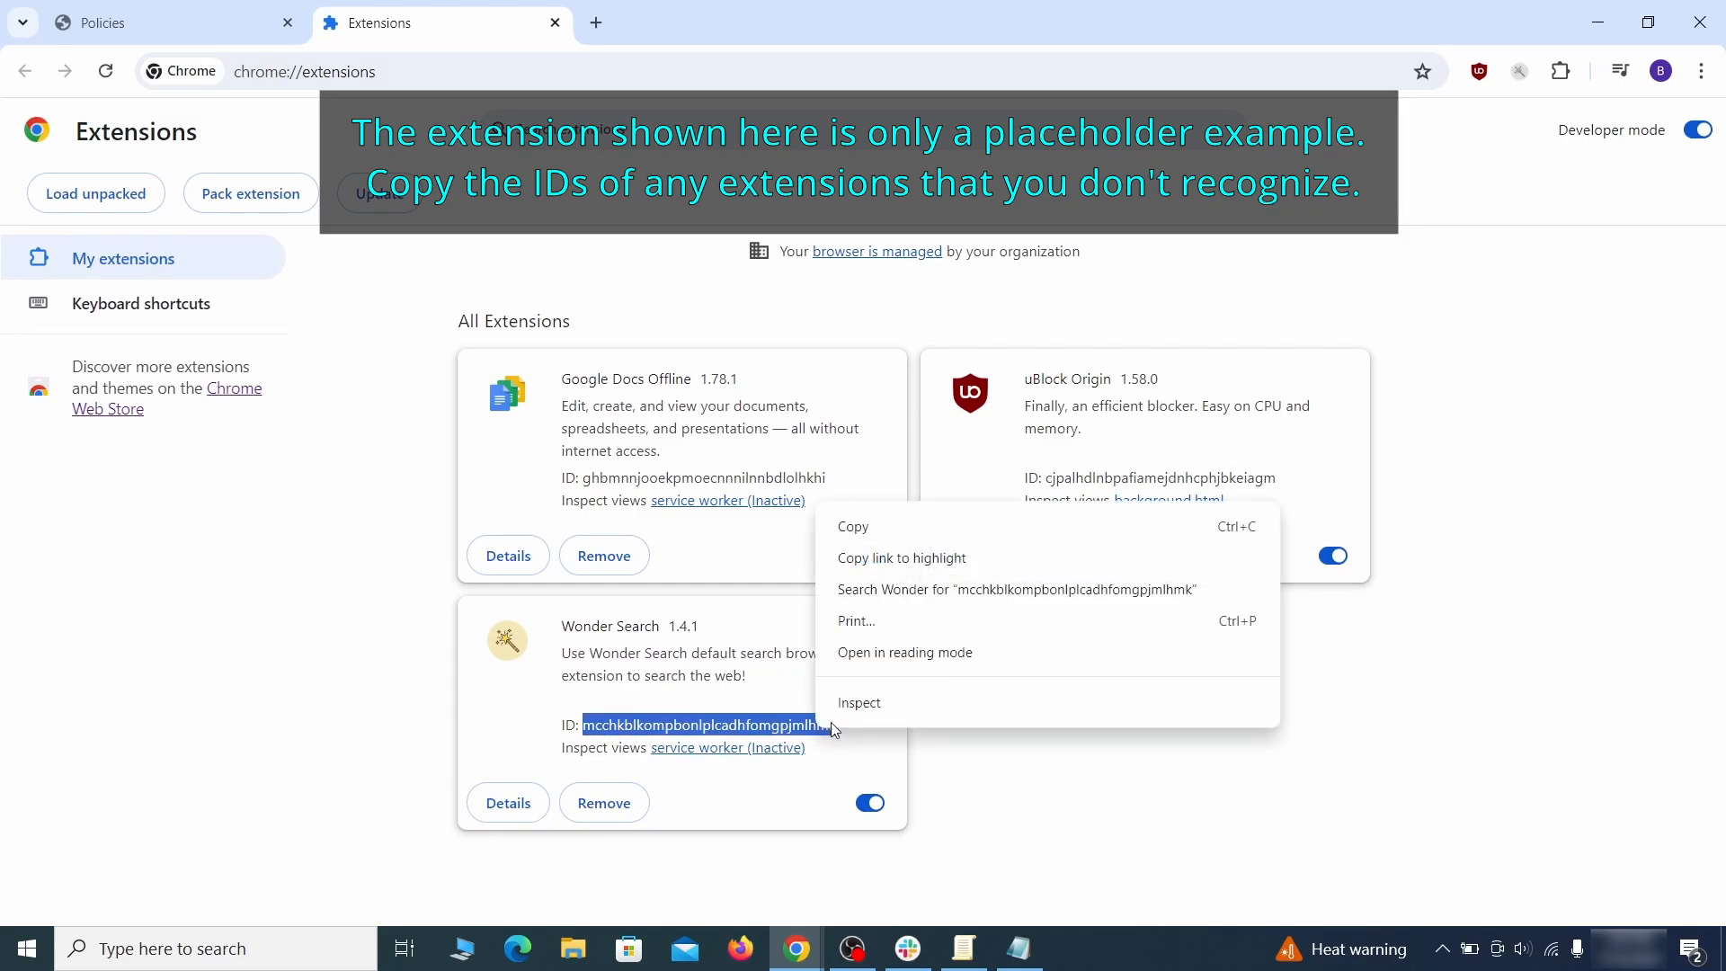
left_click(905, 530)
left_click(1597, 24)
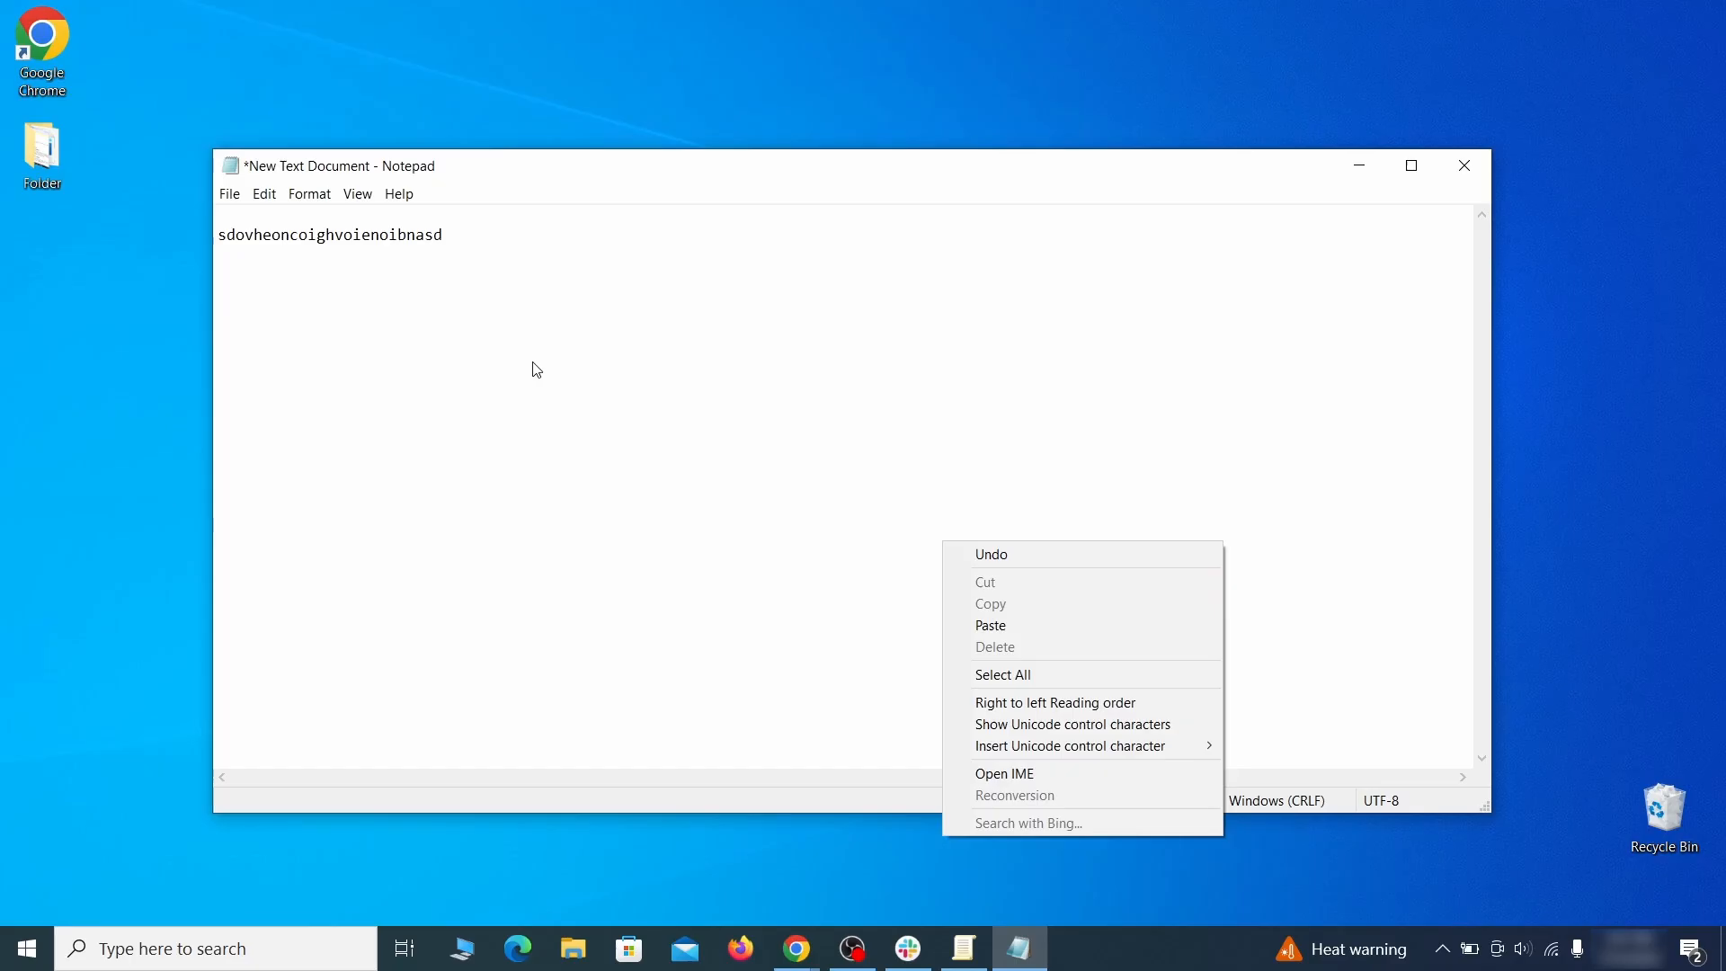
right_click(509, 352)
left_click(575, 437)
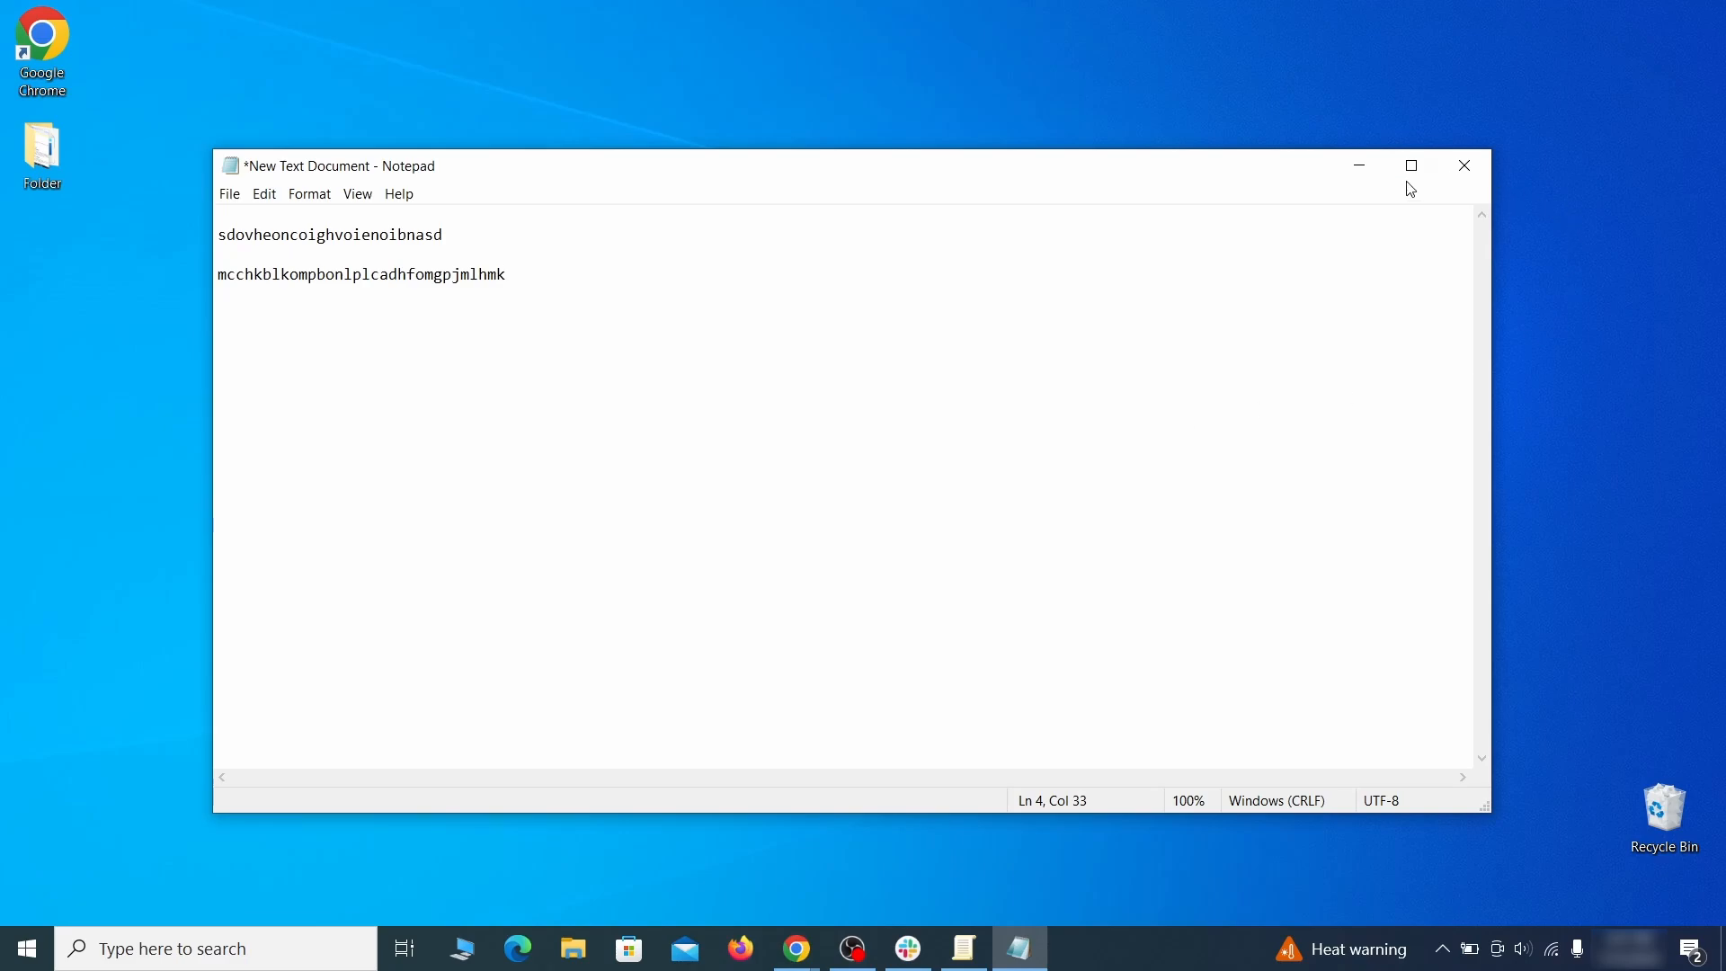
Minimize Notepad and search Windows for regedit to run the Registry Editor as administrator.
left_click(1357, 166)
left_click(25, 949)
type("regedit")
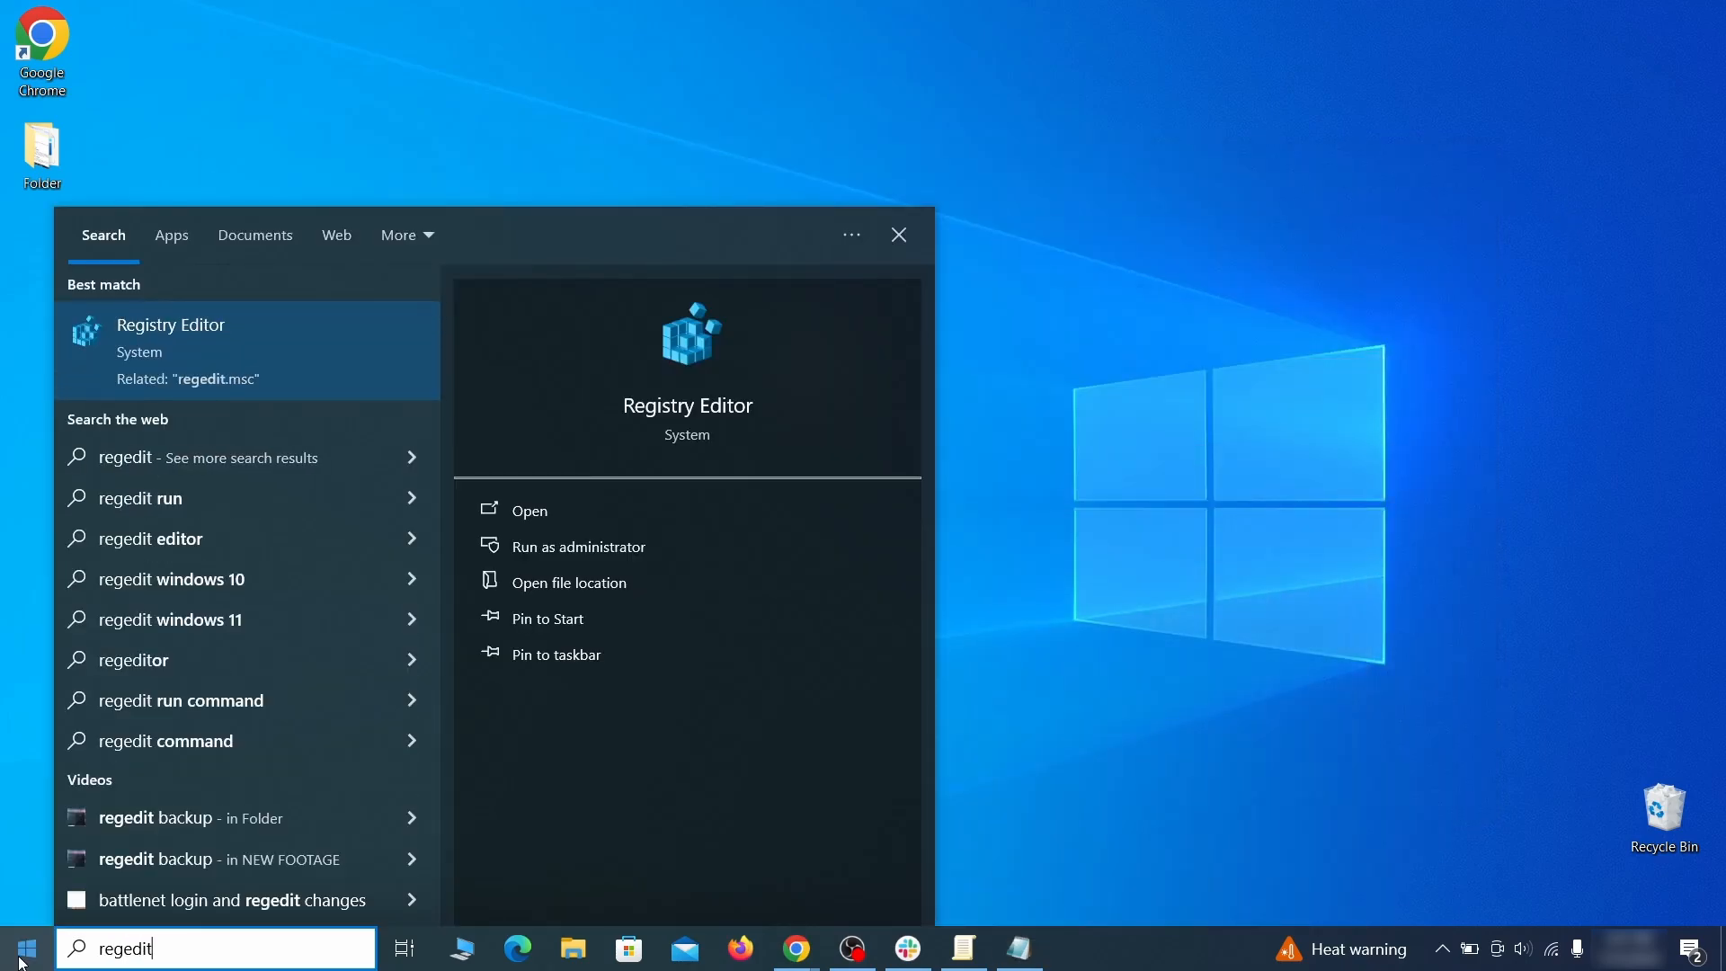
right_click(343, 360)
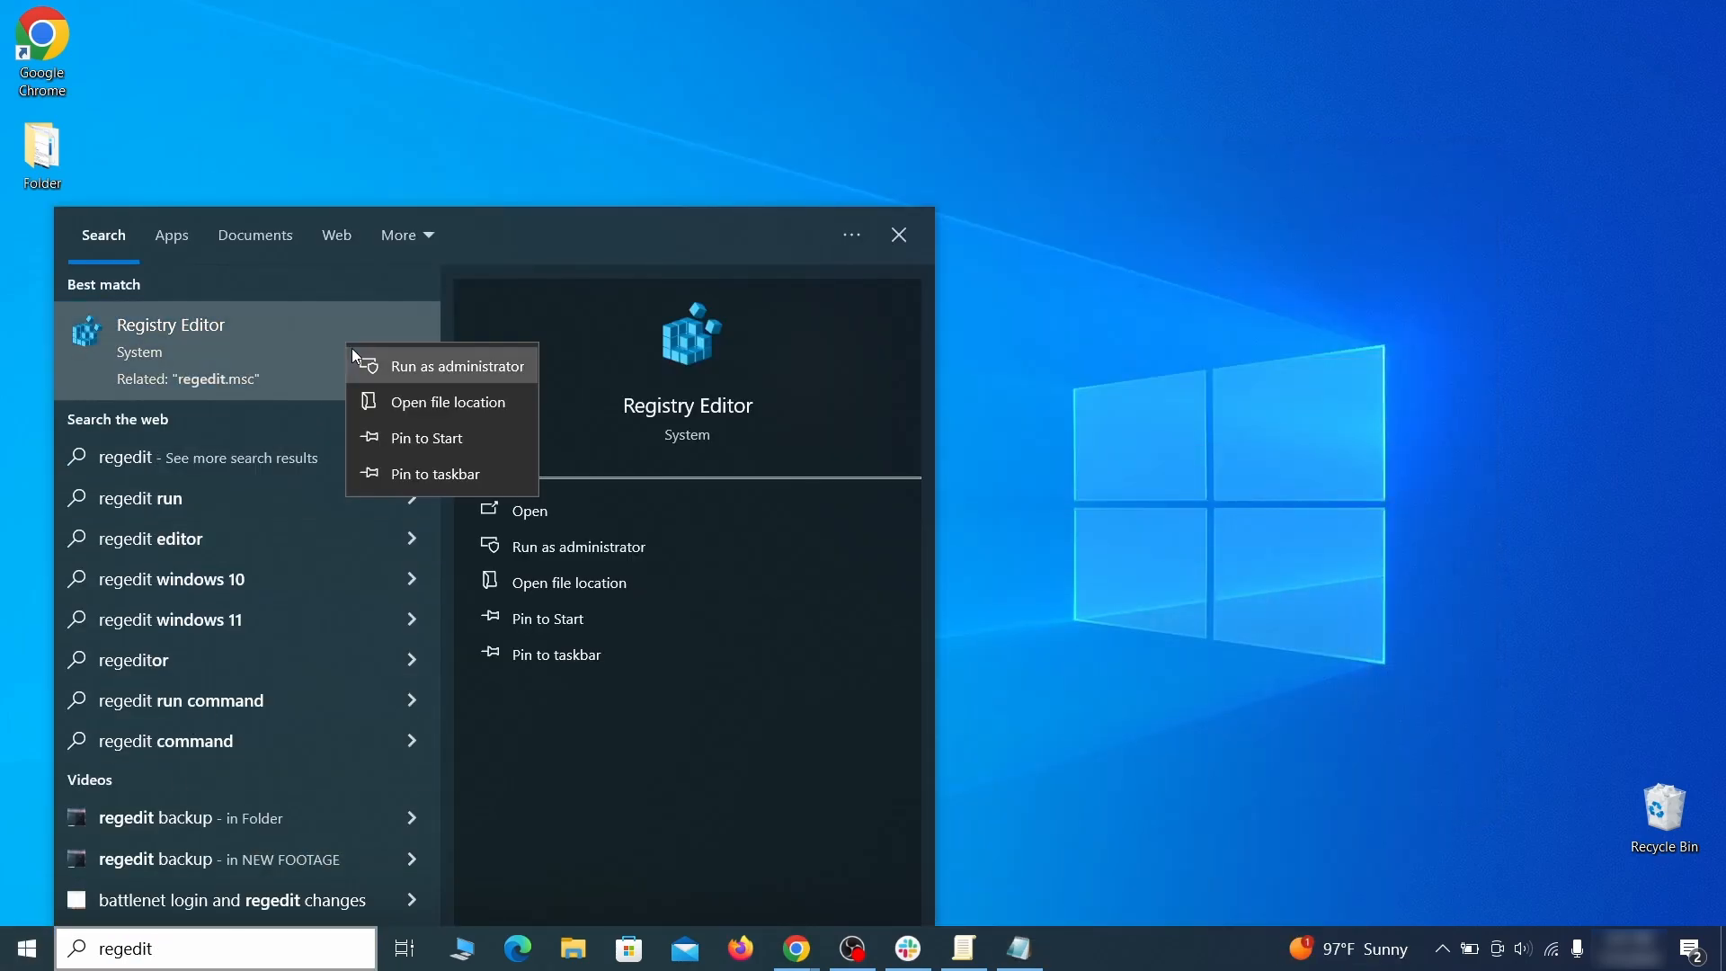
left_click(395, 366)
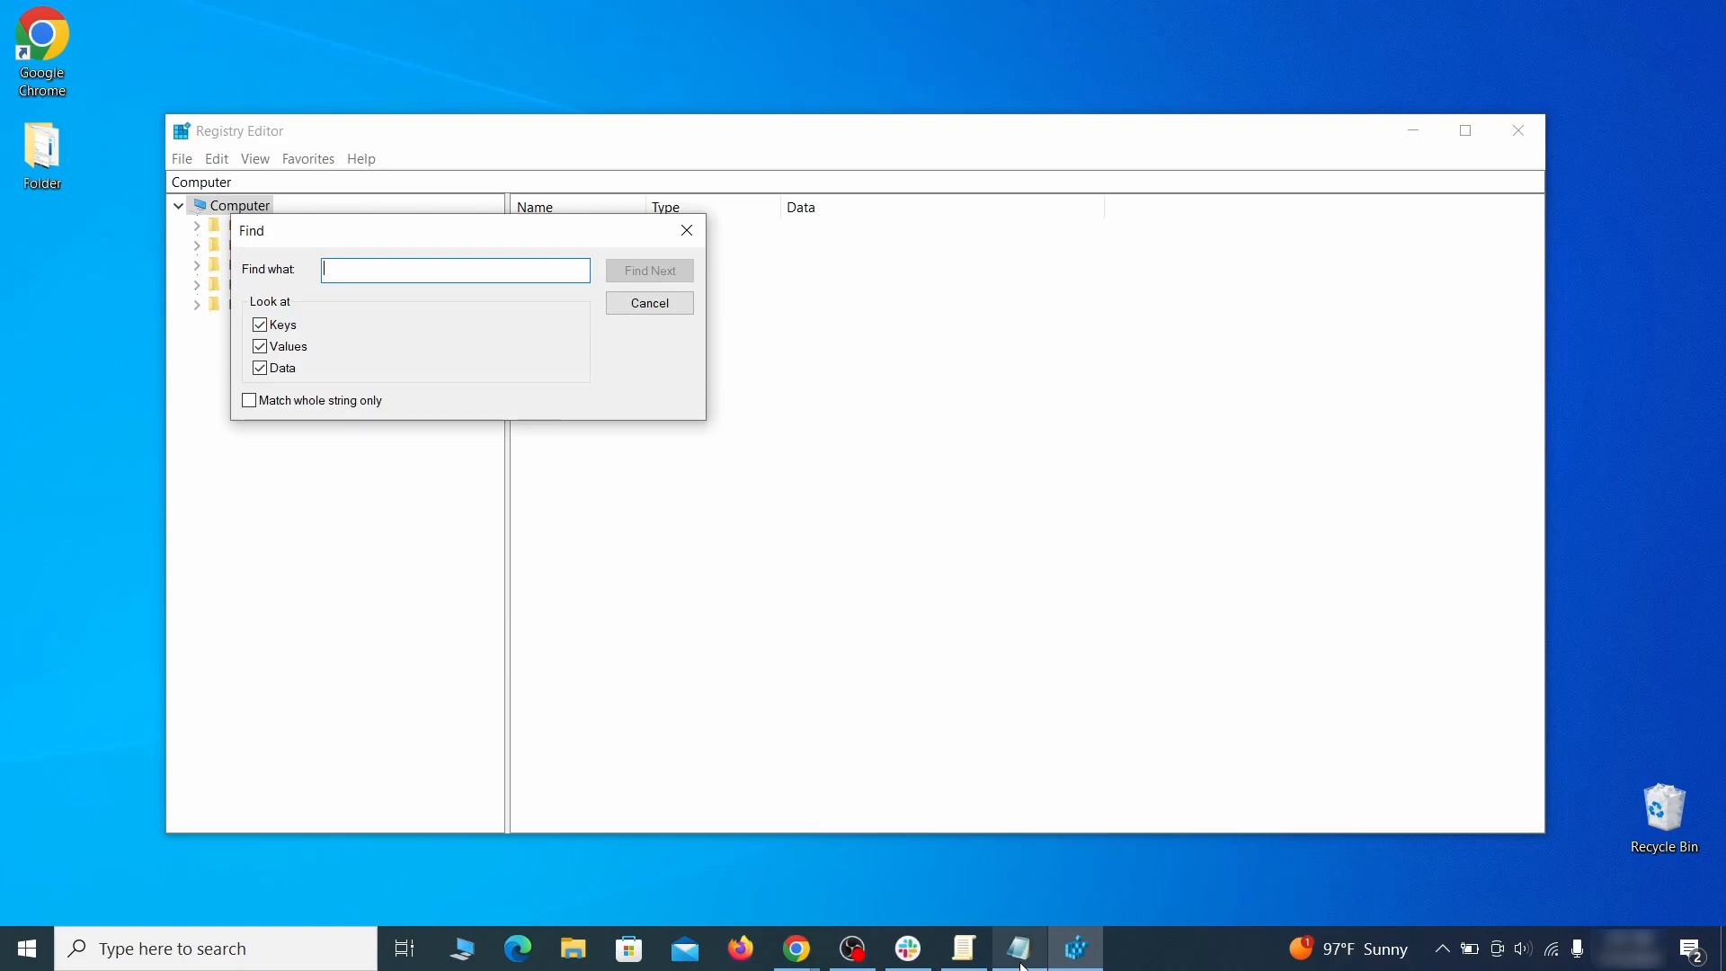
Copy sdovheoncoighvoienoibnasd from the Notepad document and search the registry for it with Find.
left_click(1019, 949)
right_click(385, 240)
left_click(423, 302)
left_click(199, 329)
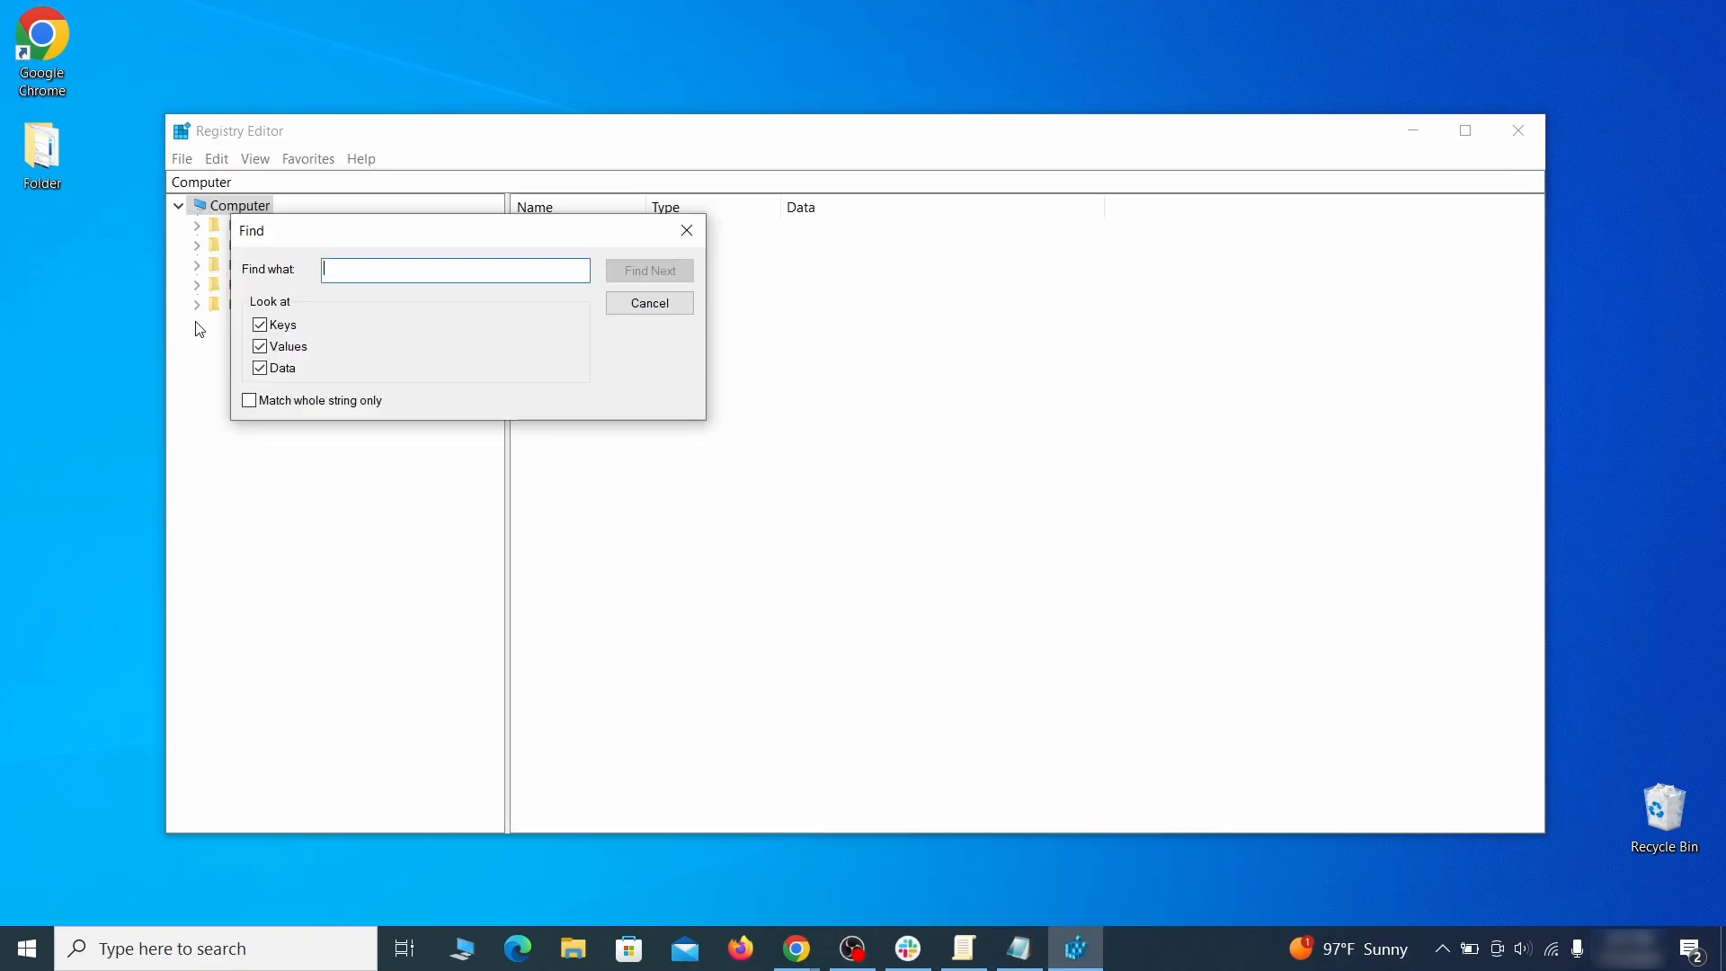
right_click(384, 276)
left_click(490, 356)
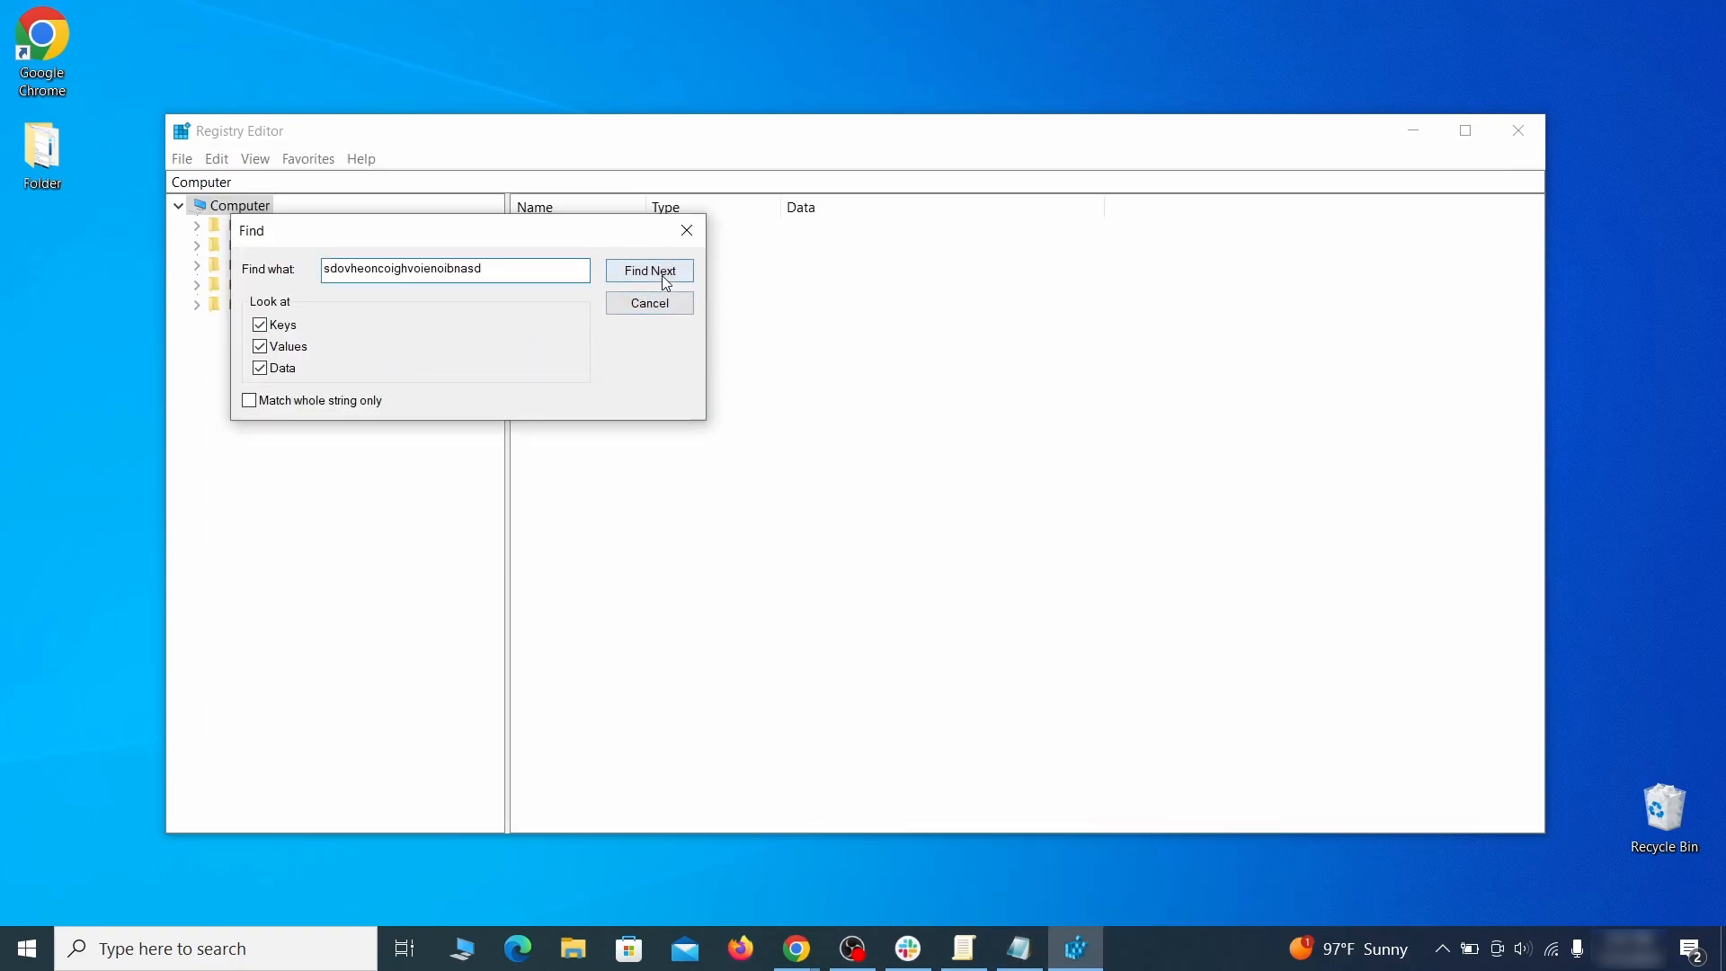
left_click(650, 270)
Delete the Recommended key under Group Policy Objects, in the Machine object's Software\Policies\Google\Chrome key.
right_click(424, 541)
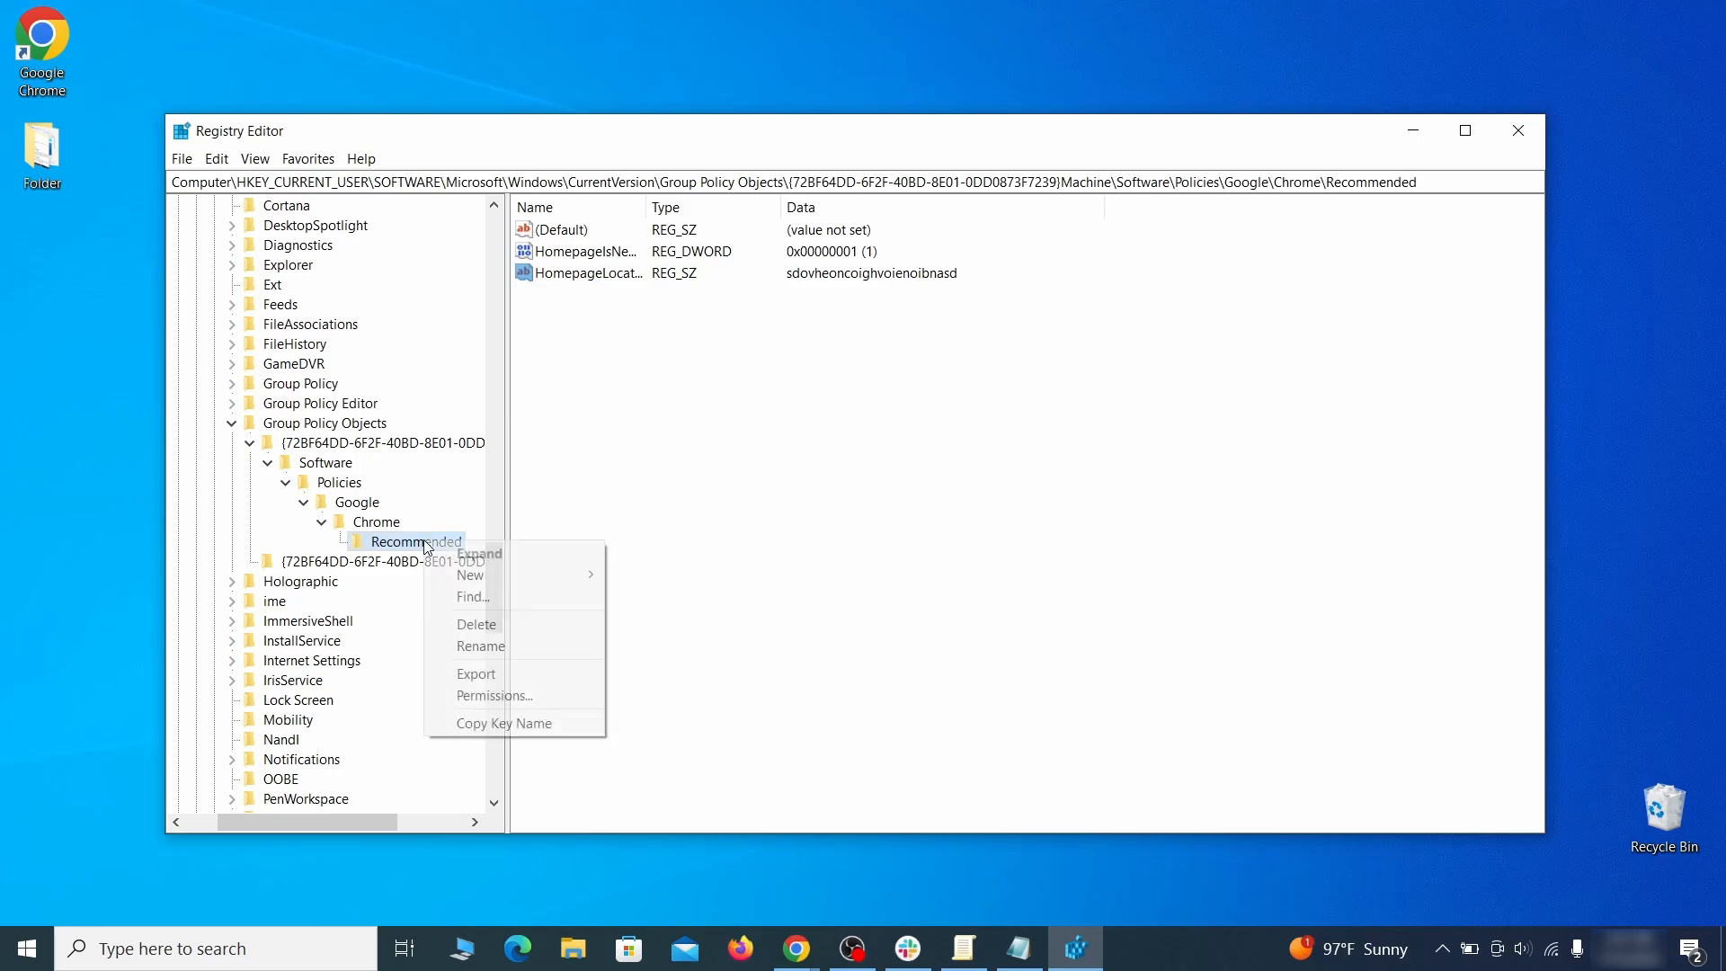
left_click(514, 627)
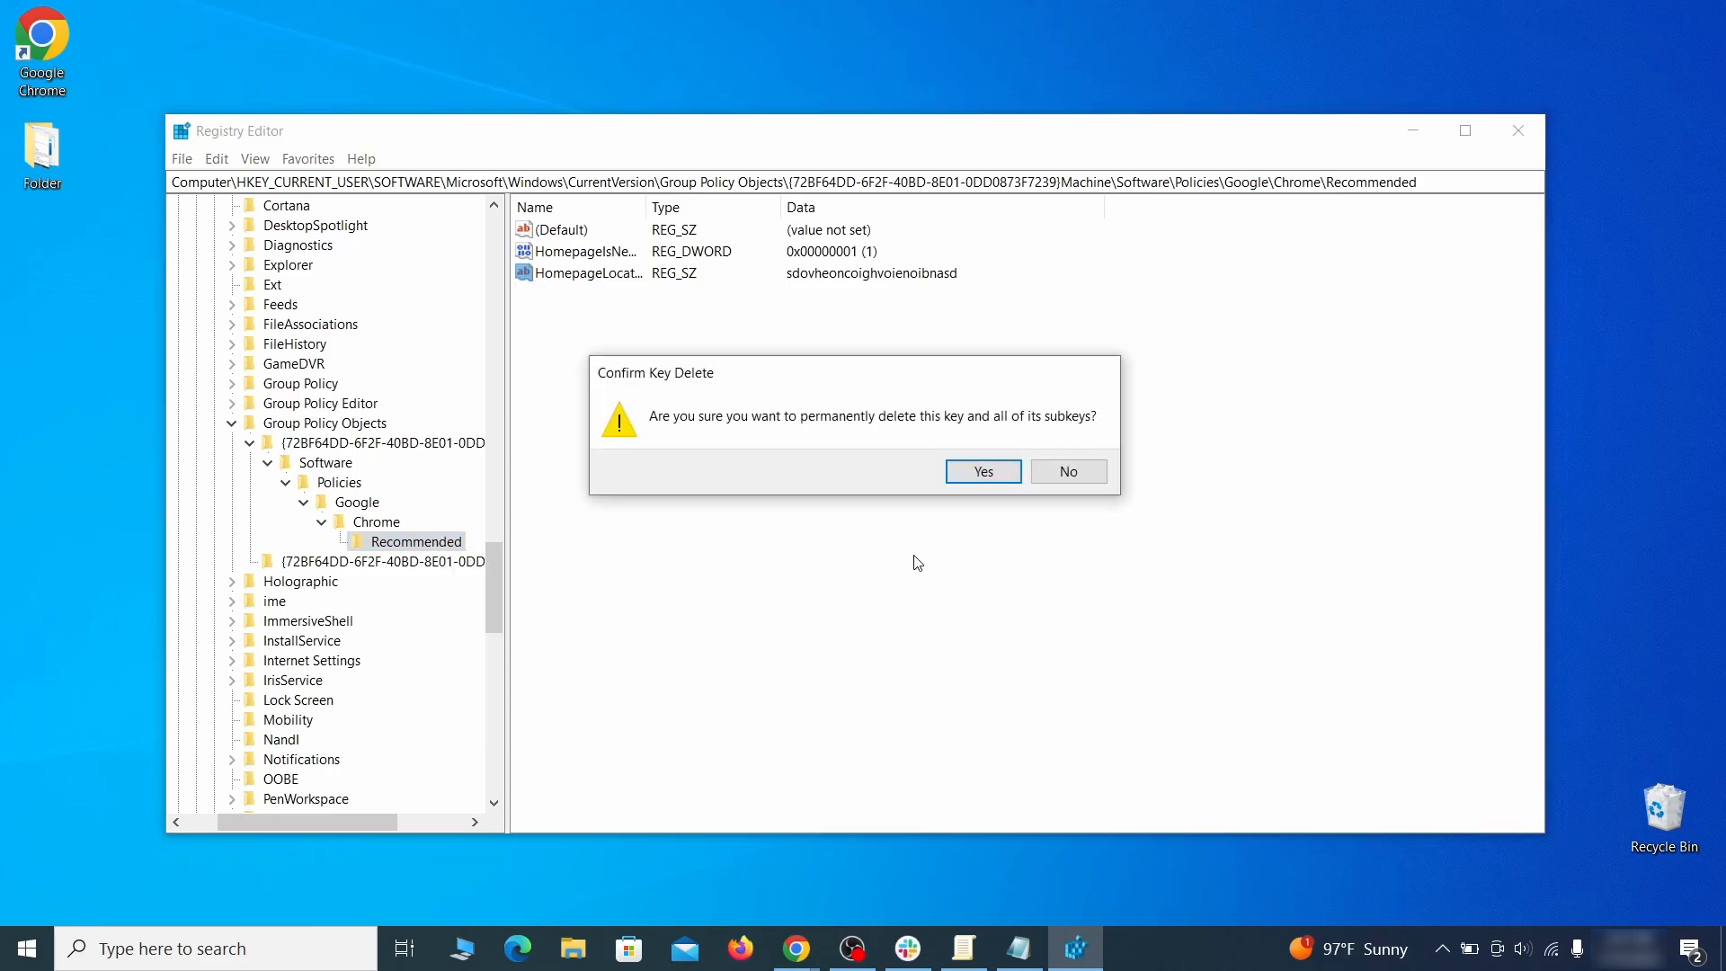
left_click(983, 471)
Repeat the registry search for sdovheoncoighvoienoibnasd from the Computer root.
key("Home")
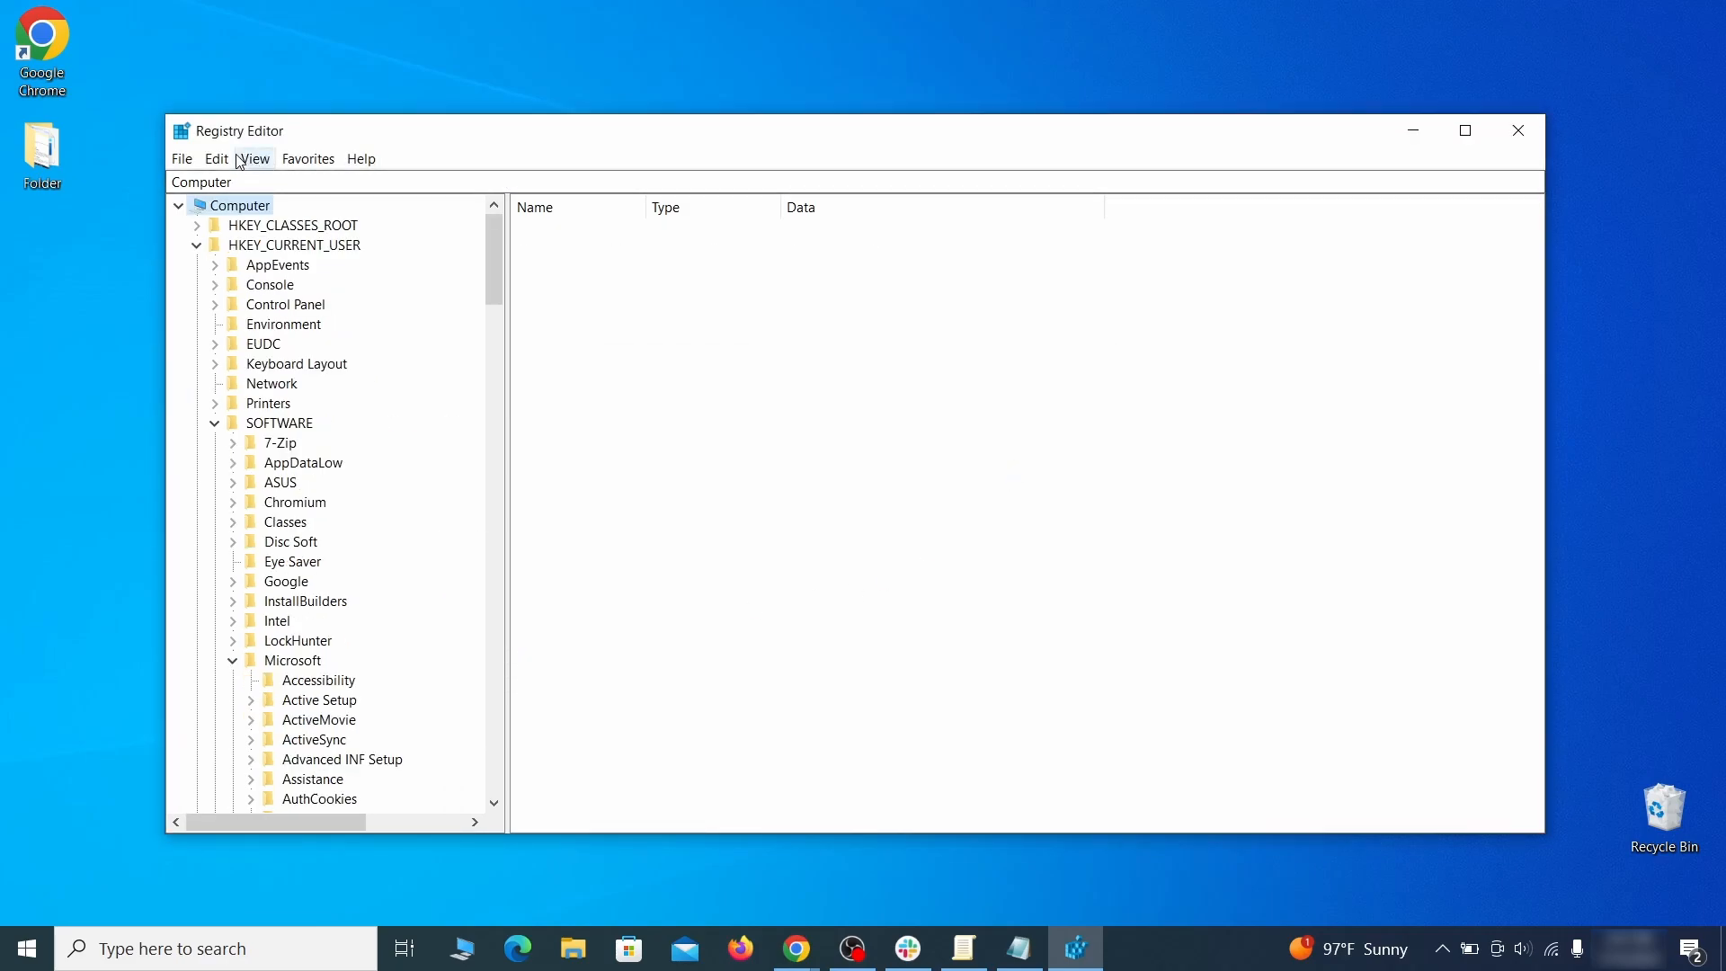
left_click(218, 159)
left_click(258, 316)
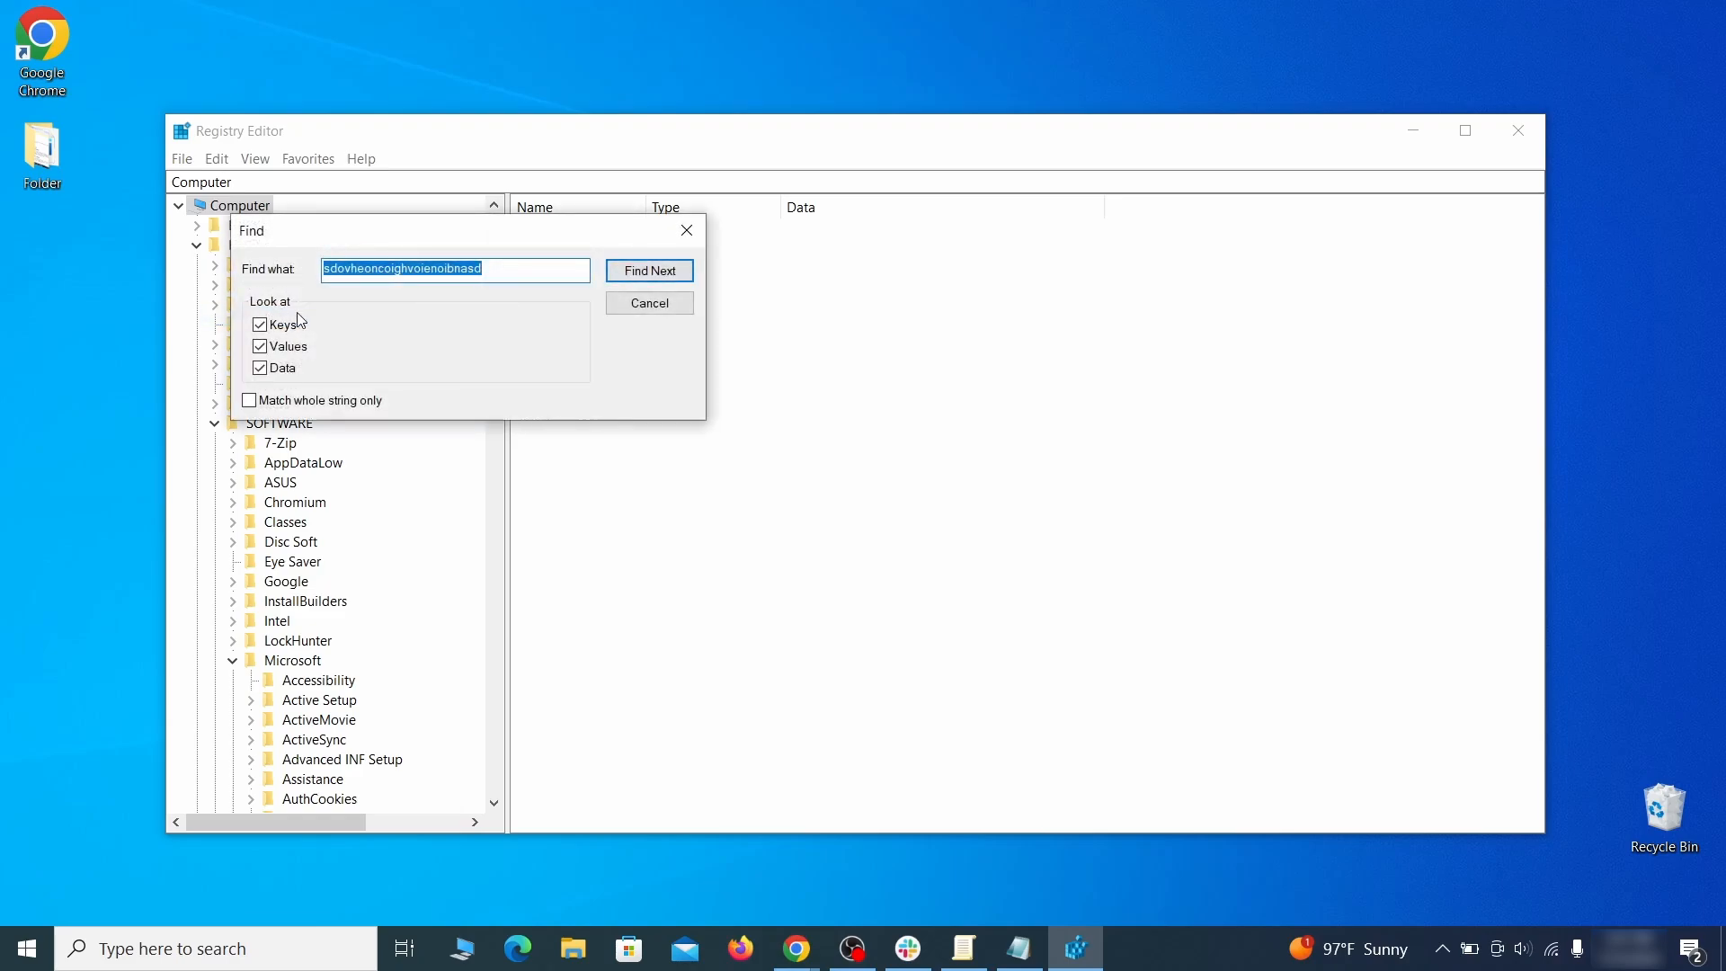
left_click(650, 273)
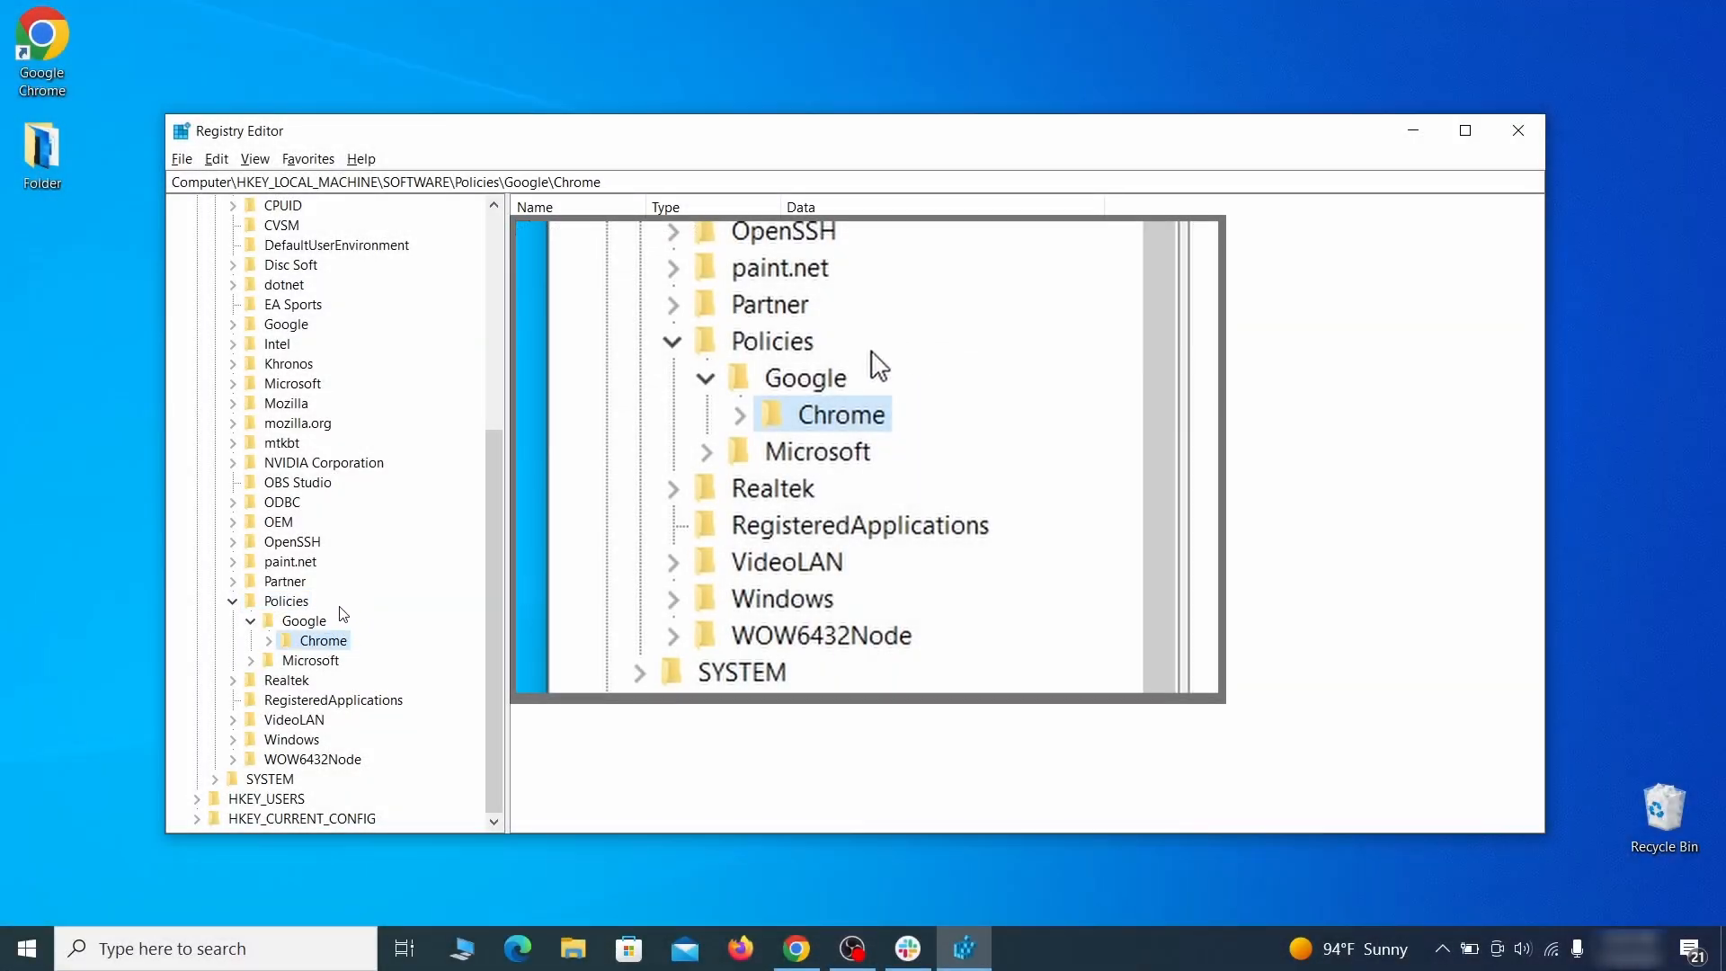
Delete the Chrome key under HKEY_LOCAL_MACHINE\SOFTWARE\Policies\Google.
right_click(319, 643)
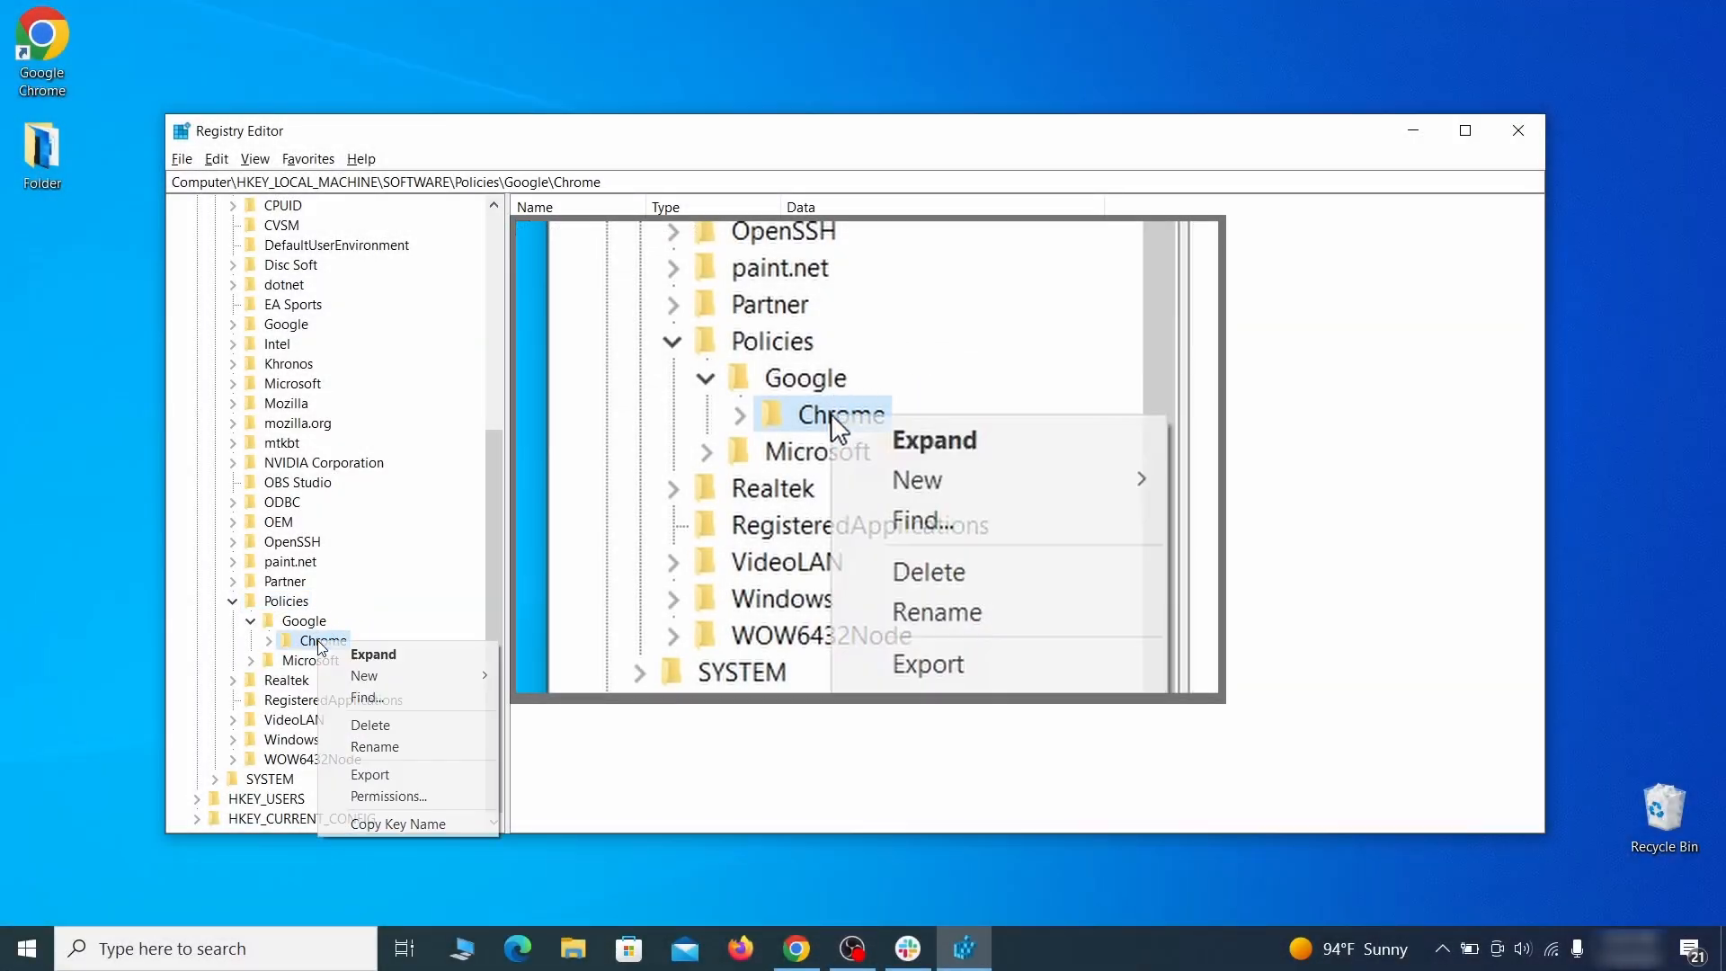
left_click(397, 726)
left_click(1007, 471)
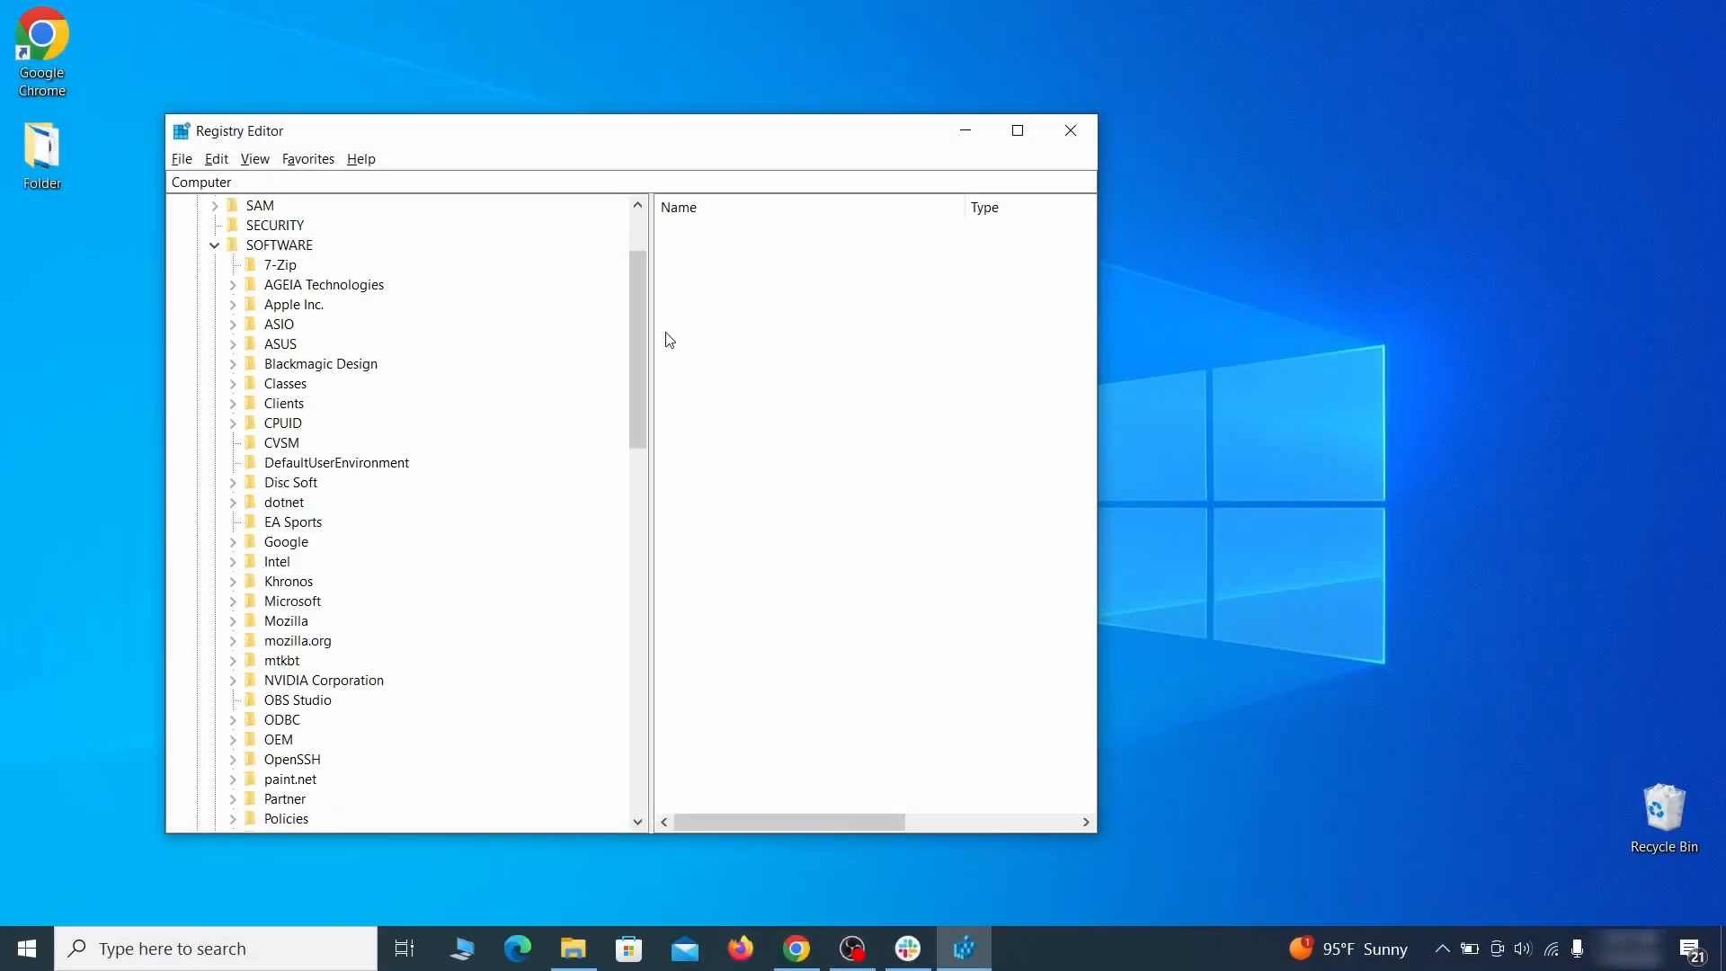
left_click_drag(640, 332, 622, 636)
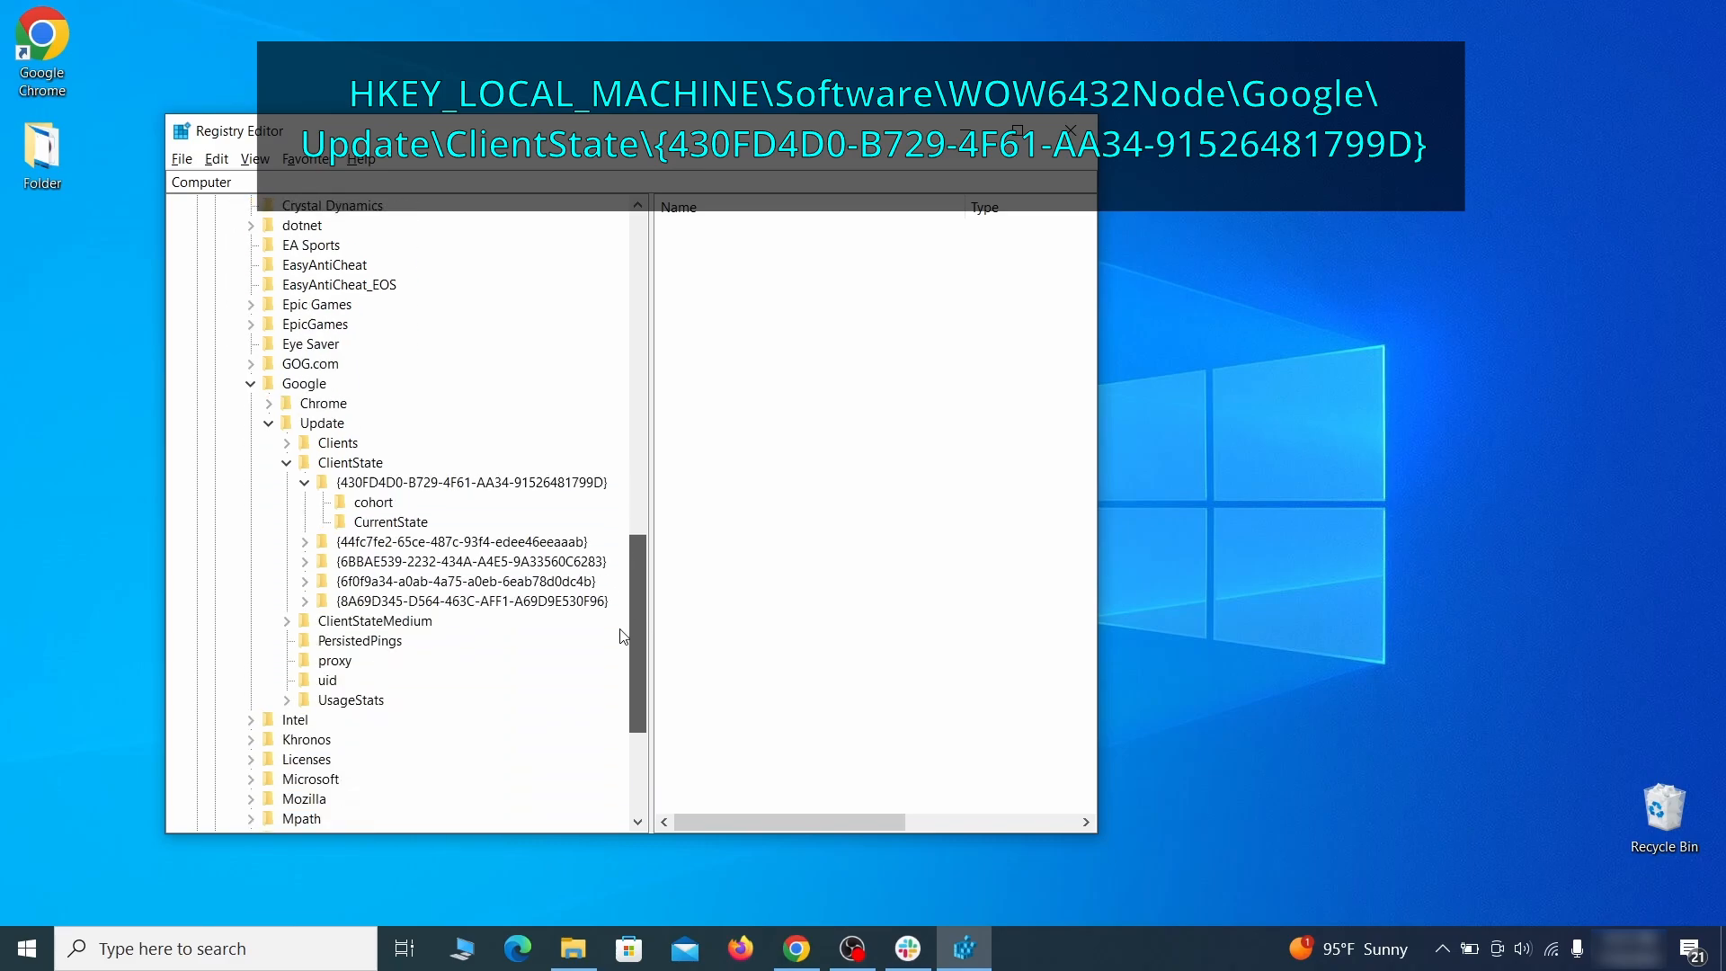
left_click(381, 485)
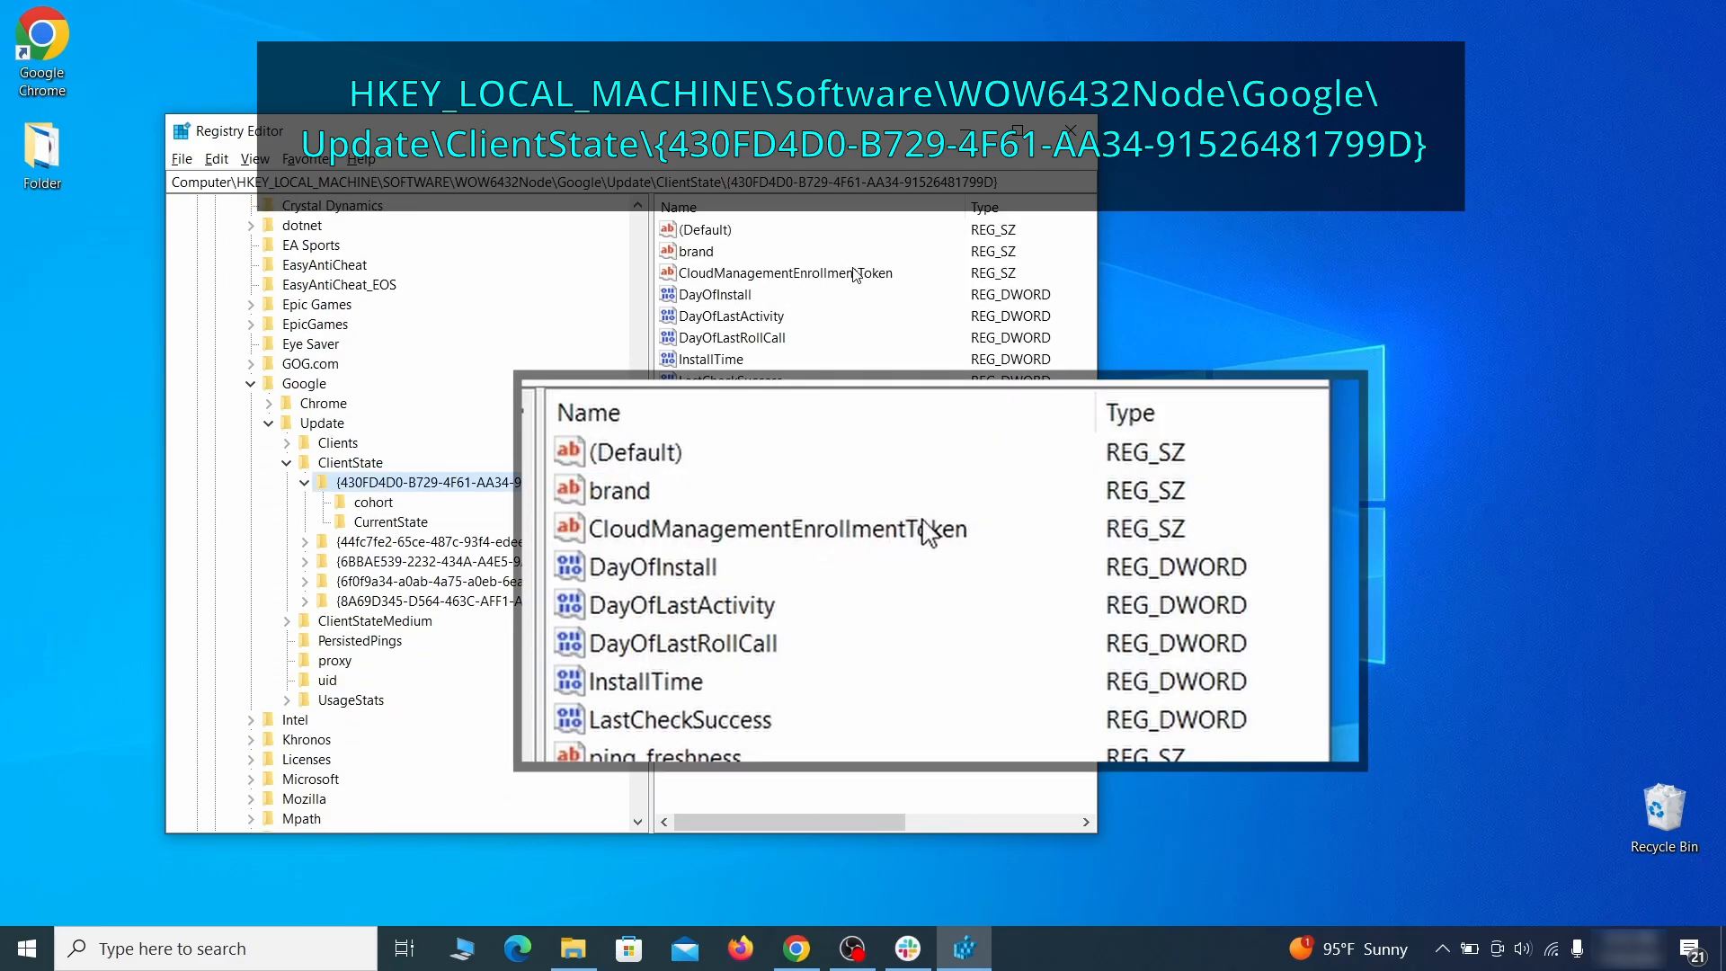
left_click(878, 280)
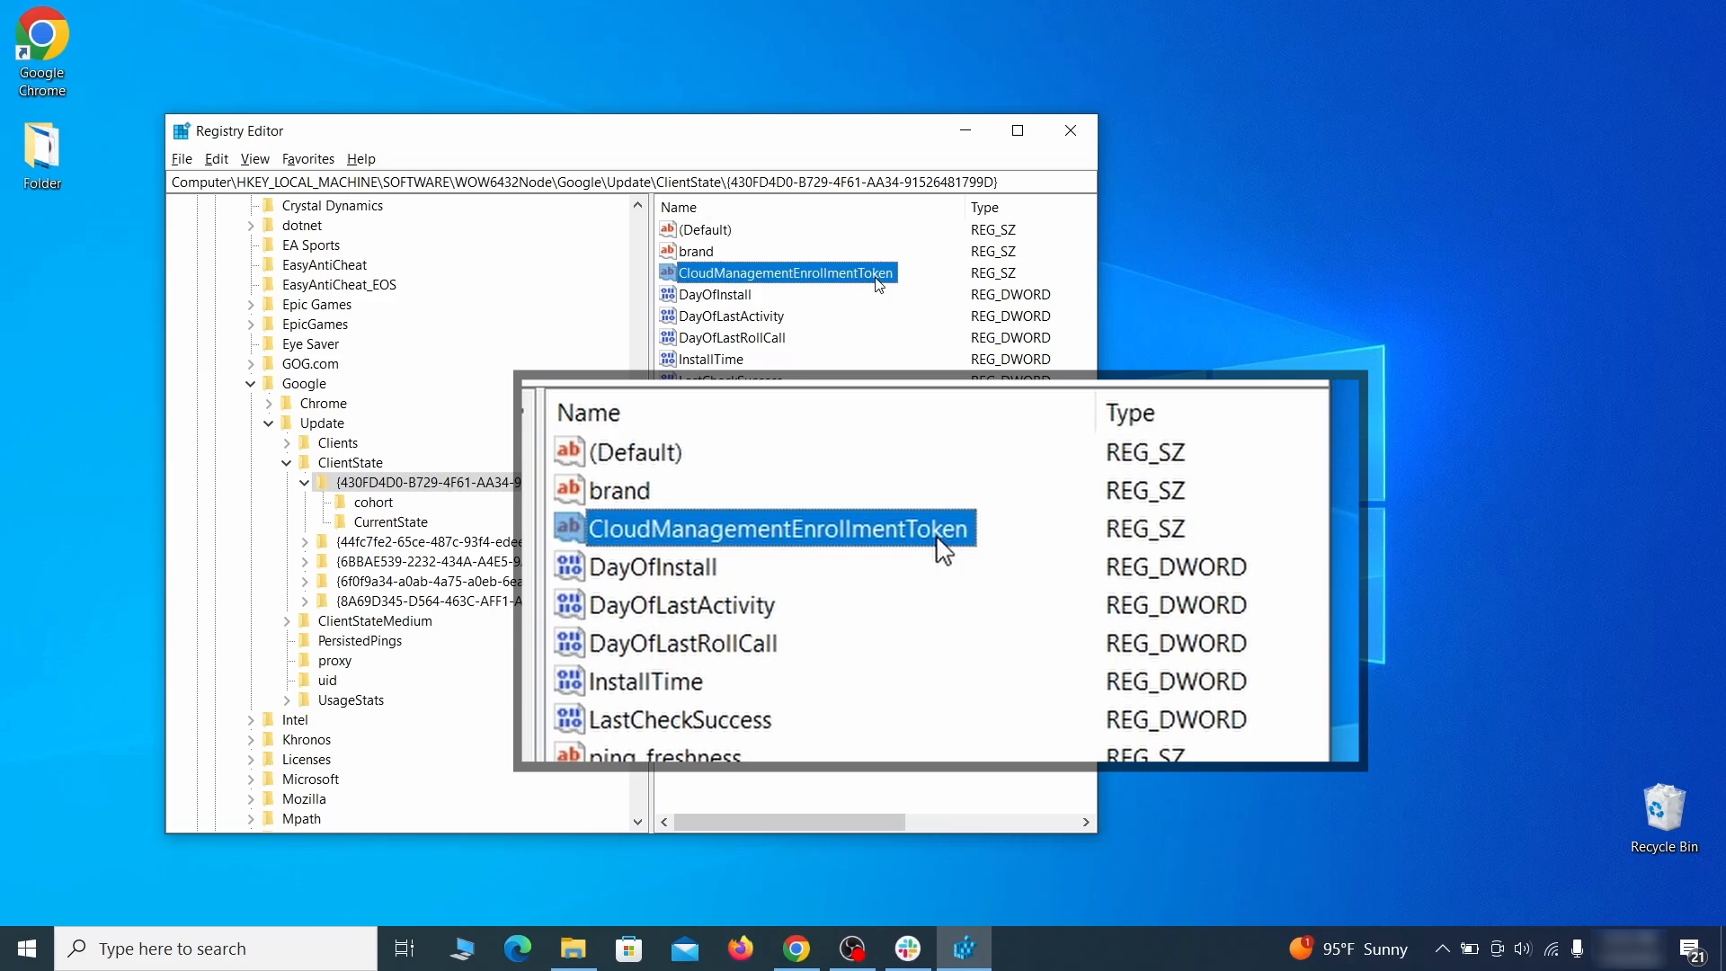
right_click(875, 279)
left_click(920, 338)
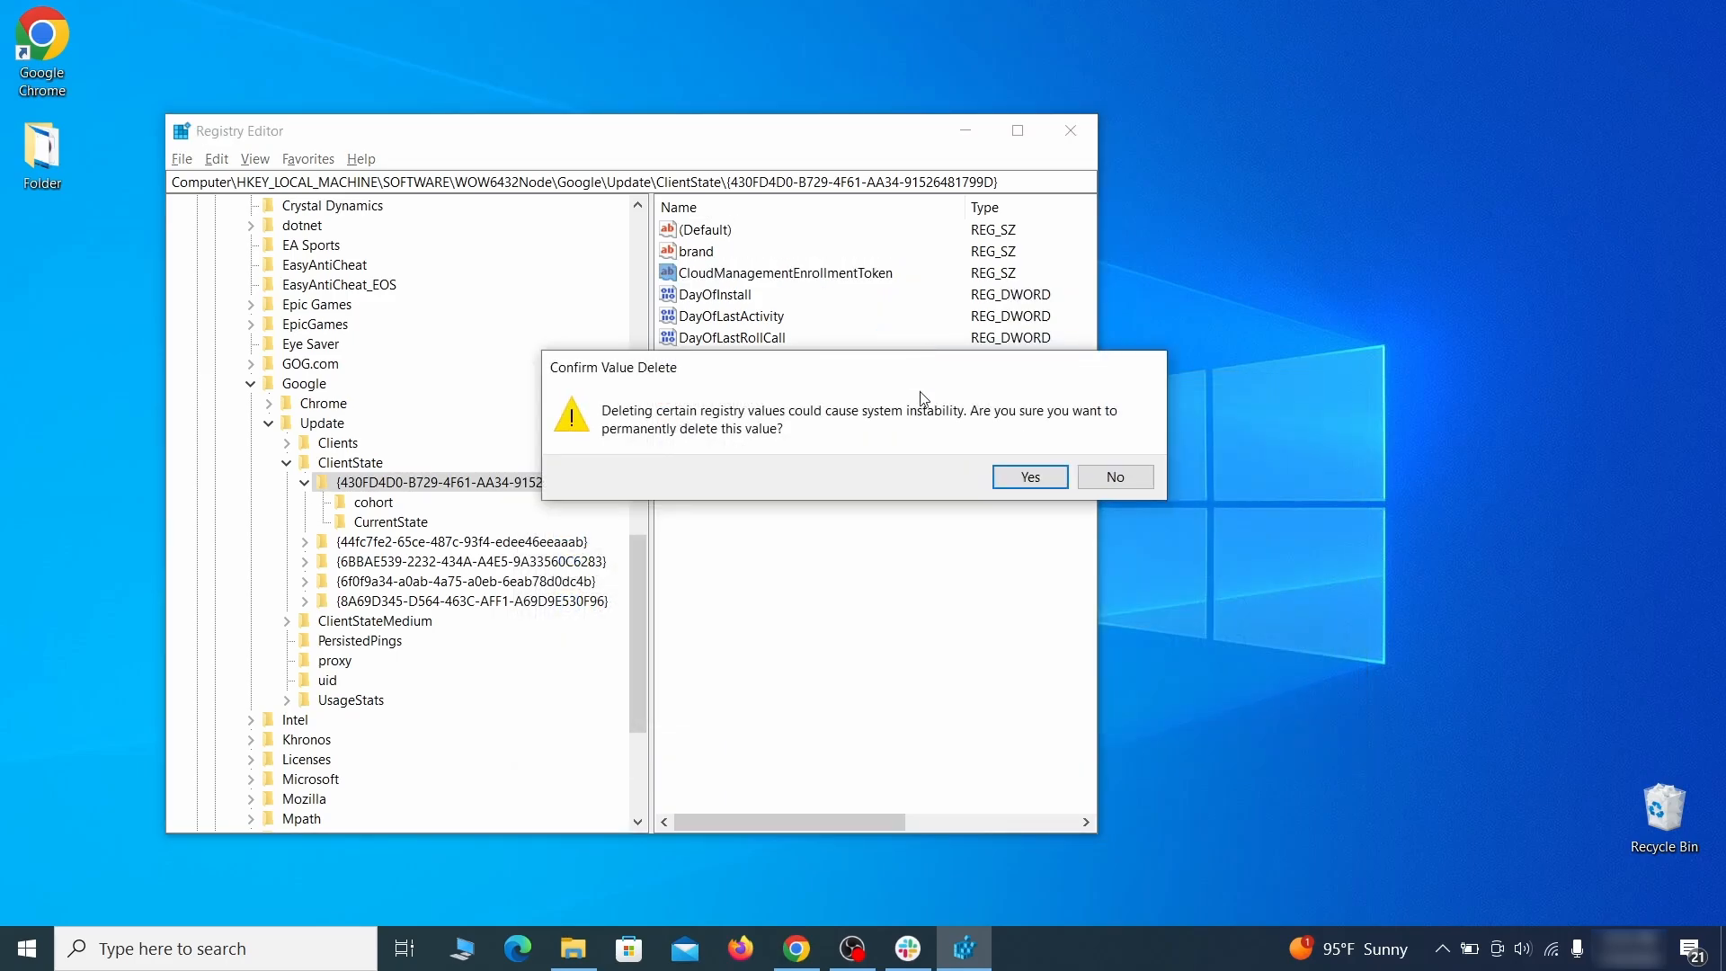
left_click(1029, 478)
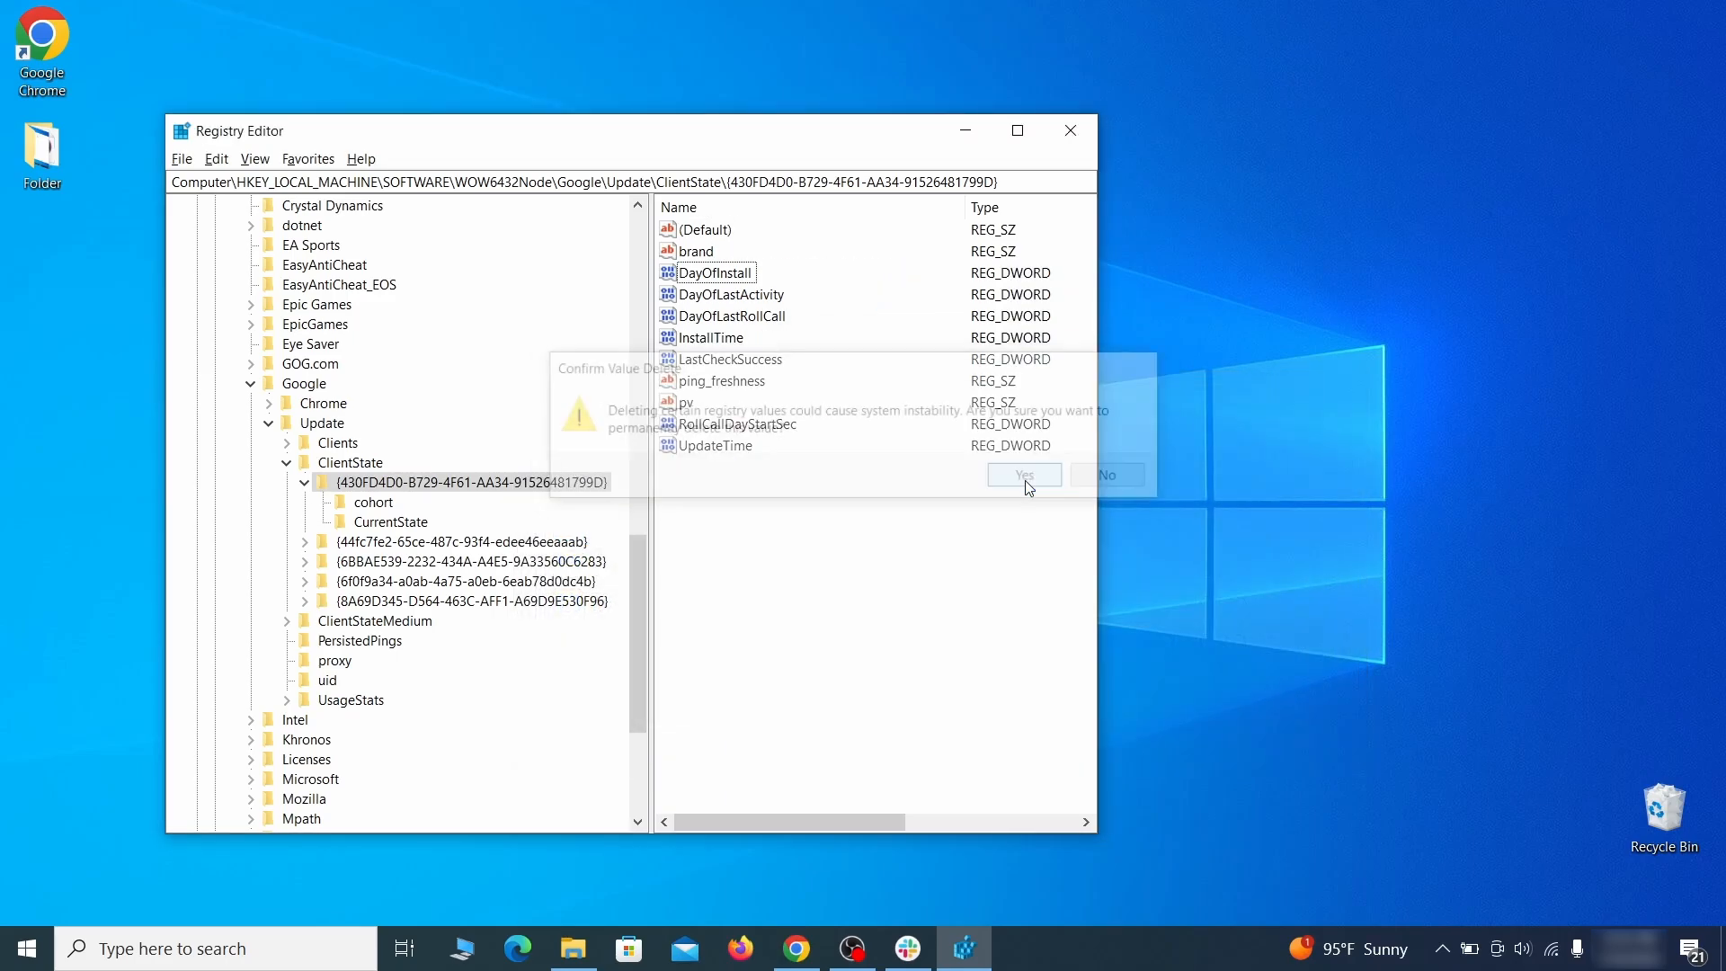
left_click(1072, 131)
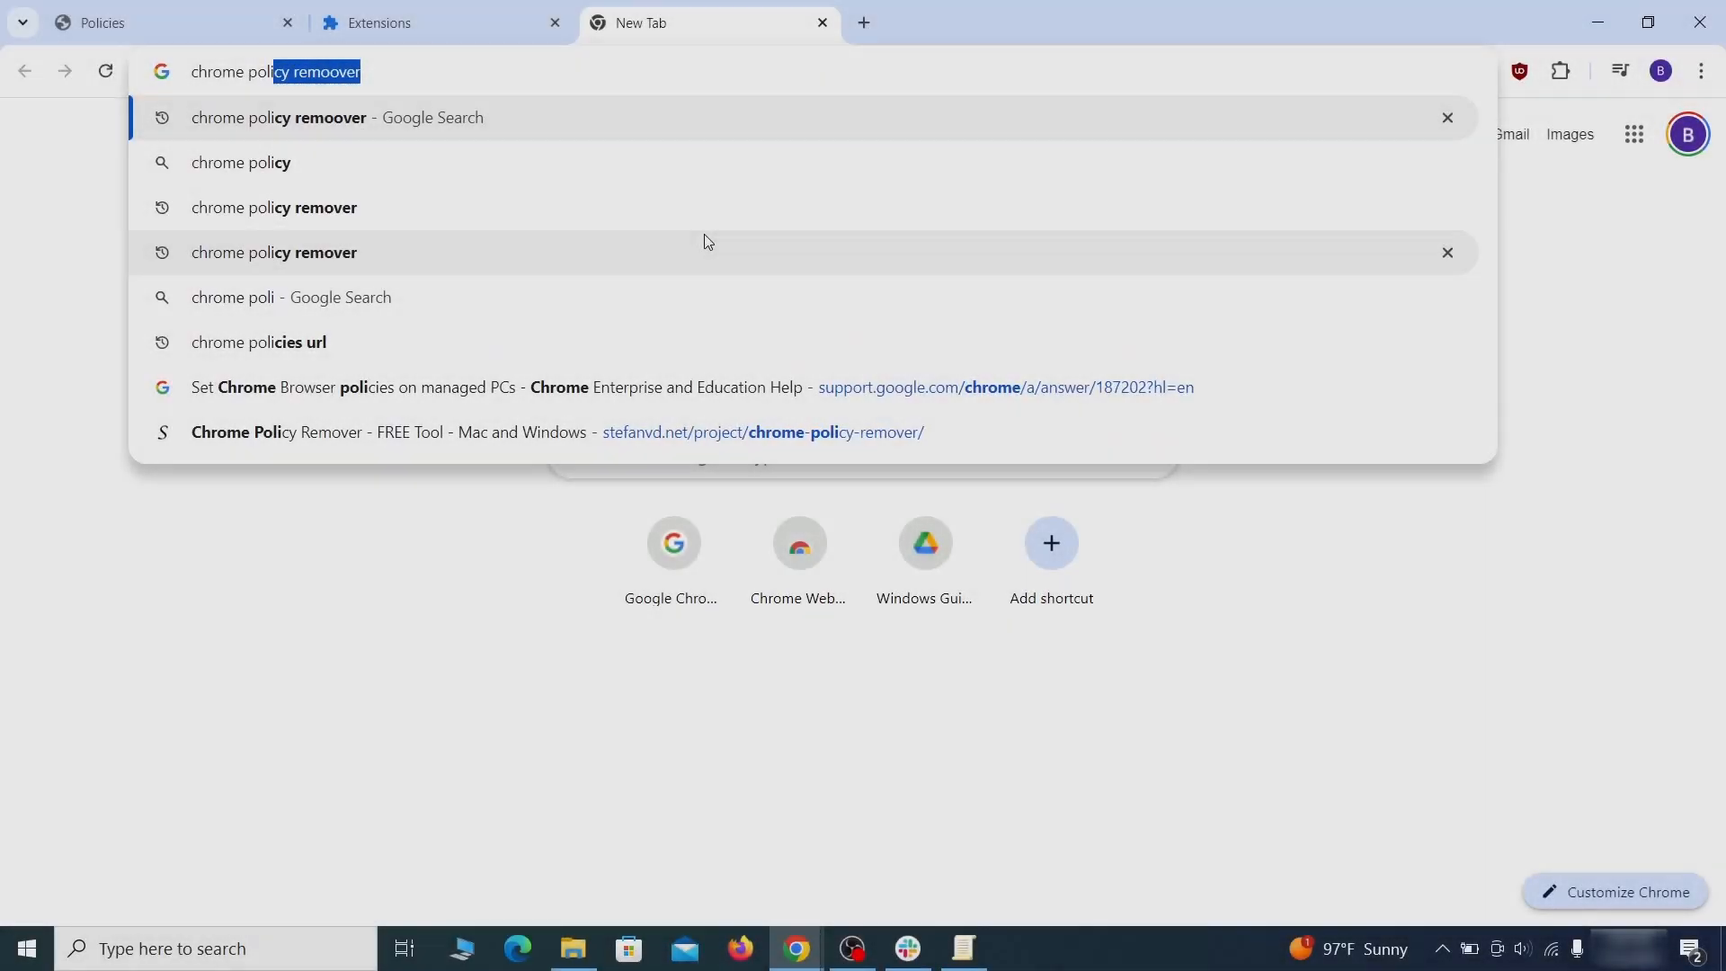
Search Google in Chrome for chrome policy remover and open the Chrome Policy Remover - FREE Tool page.
type("cy remover")
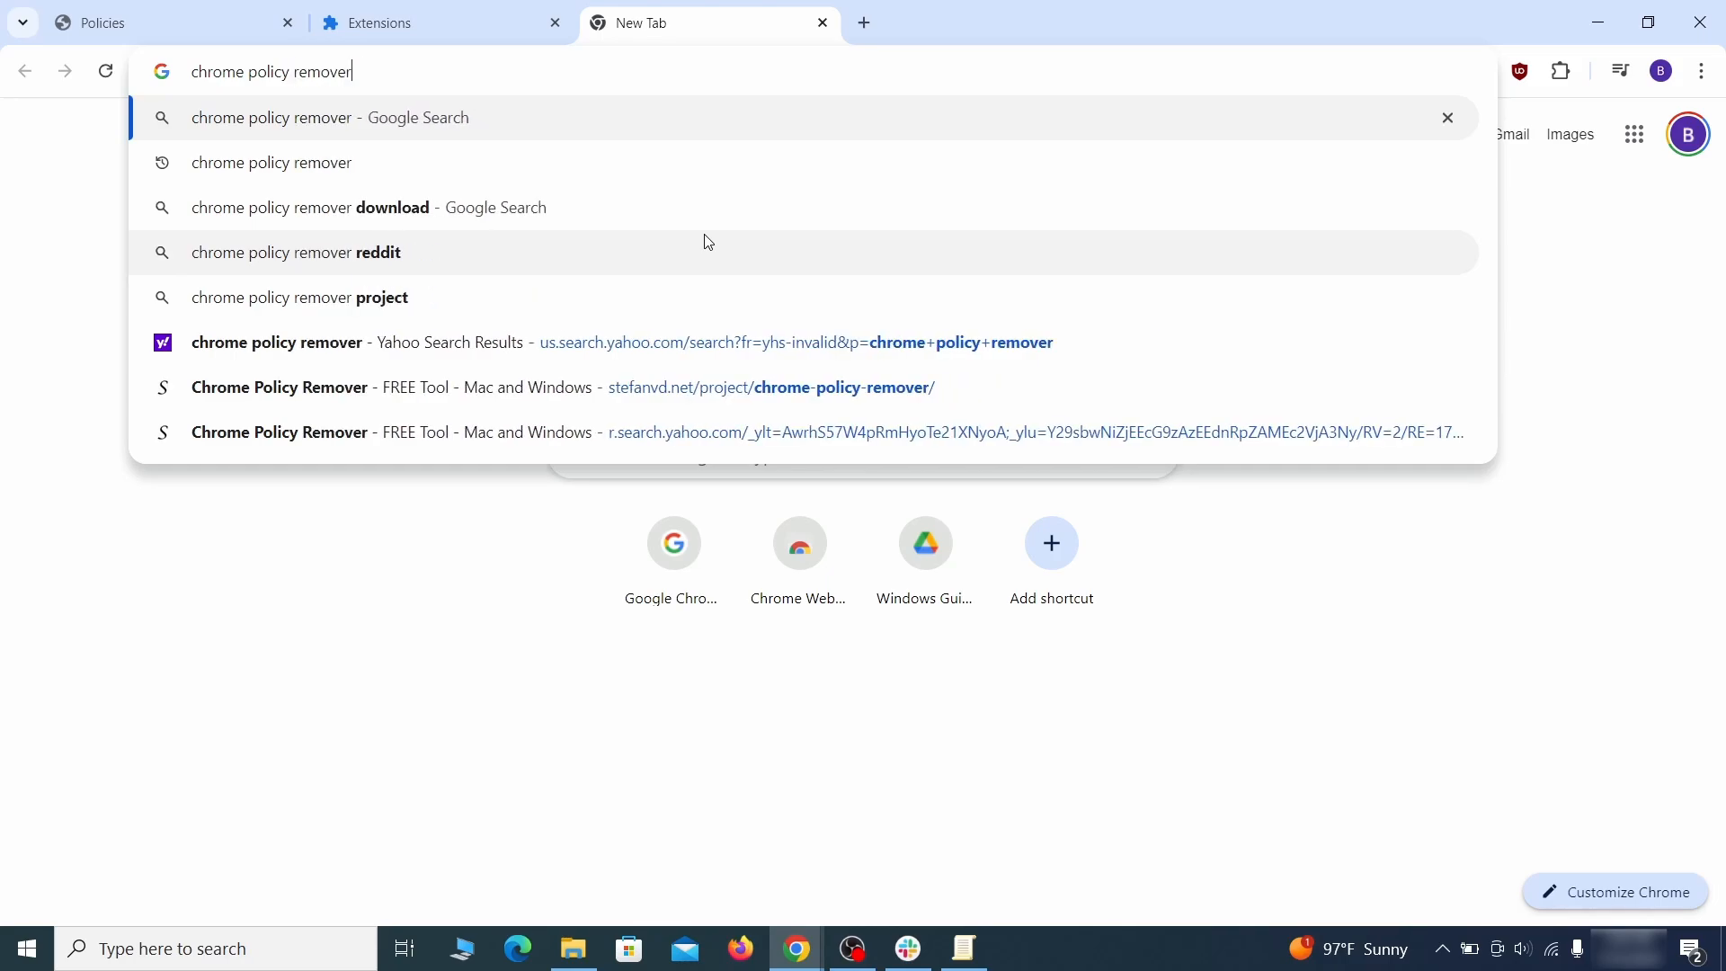
key("Return")
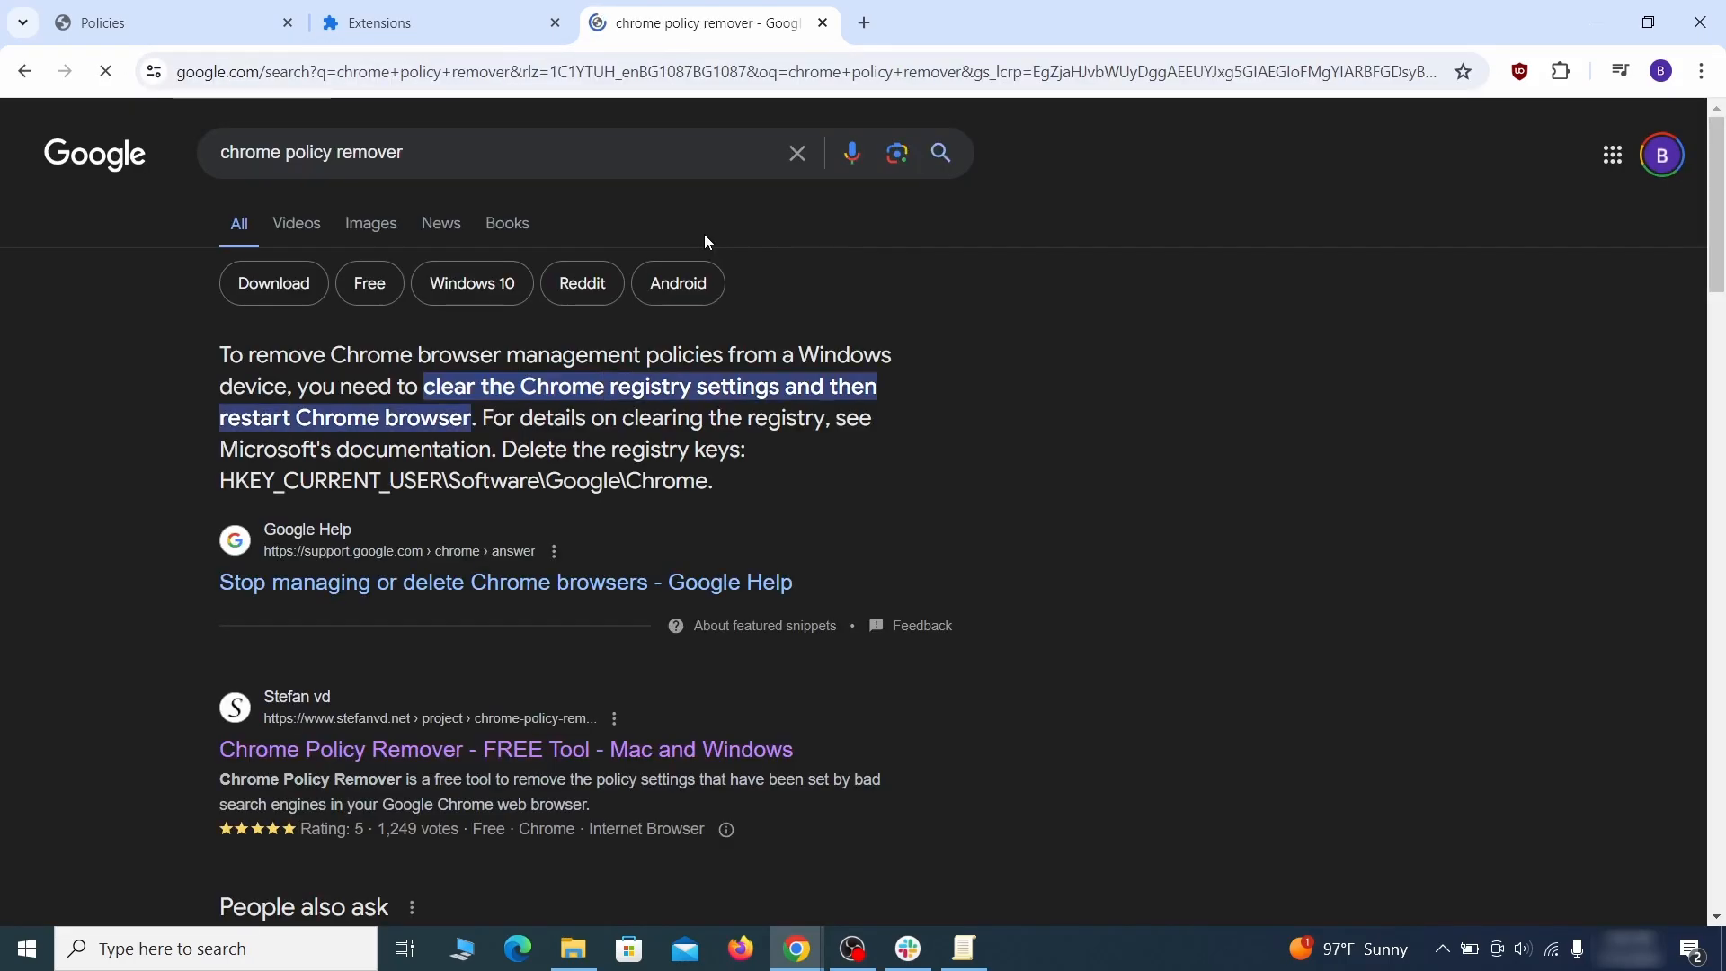
left_click(511, 749)
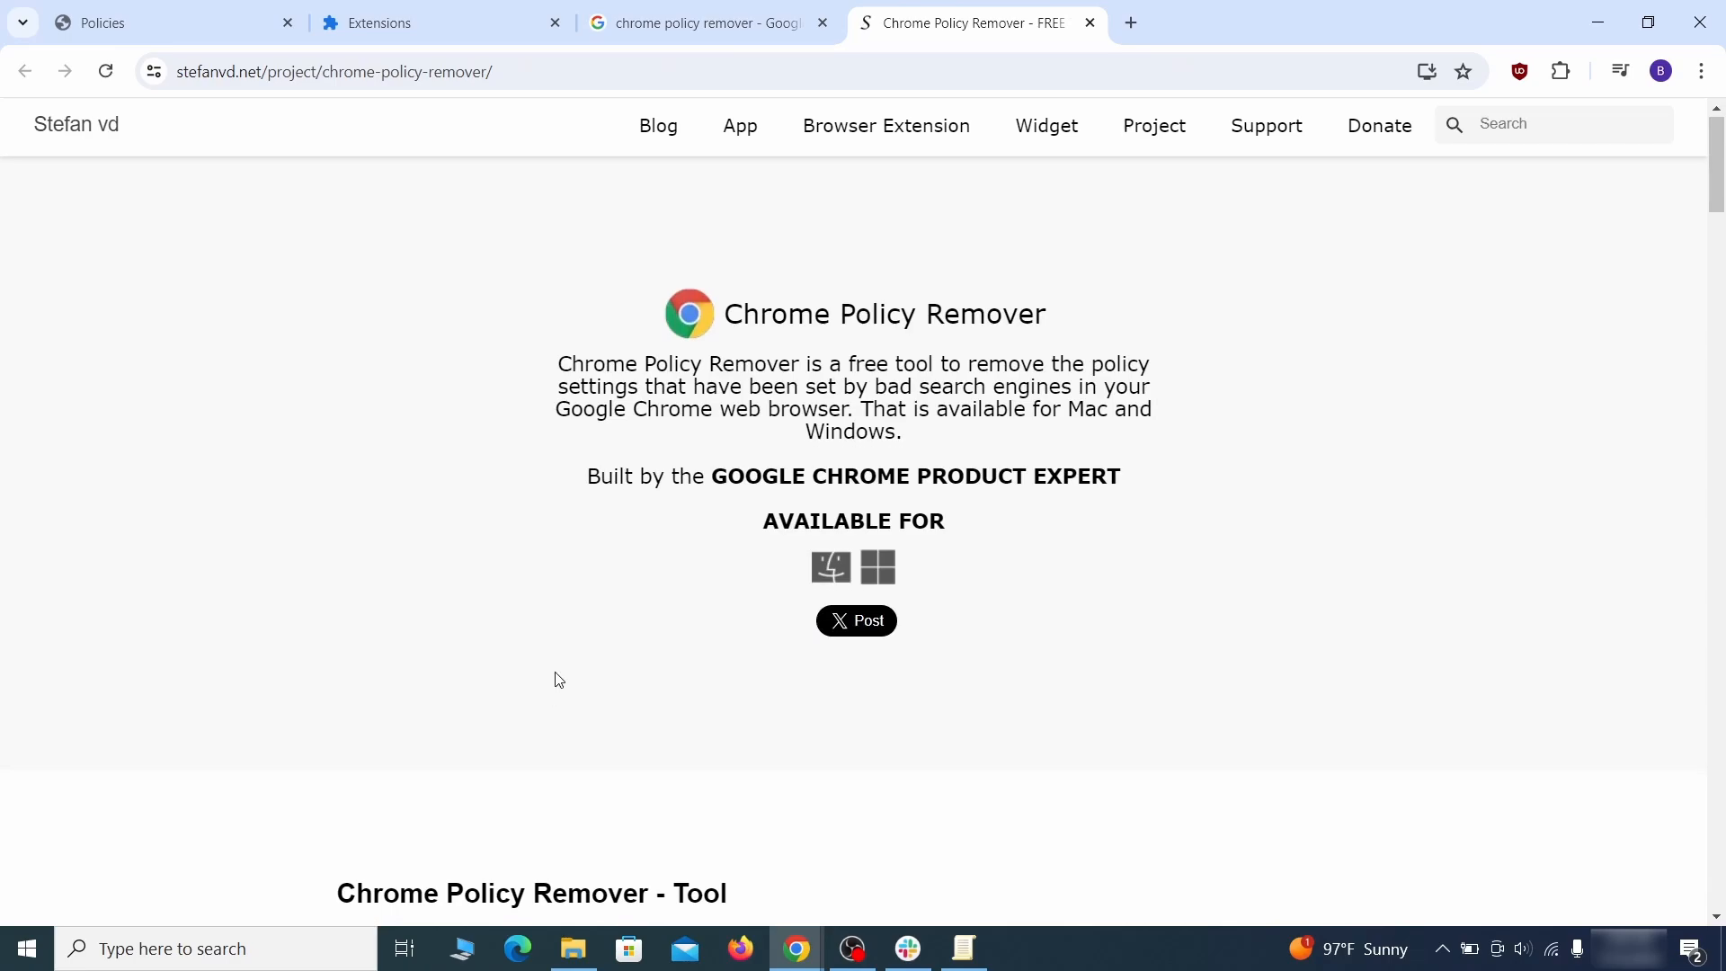
Find the free remove tool section and download the Windows version, delete_chrome_policies.bat.
scroll(554, 678, "down", 10)
scroll(560, 686, "down", 20)
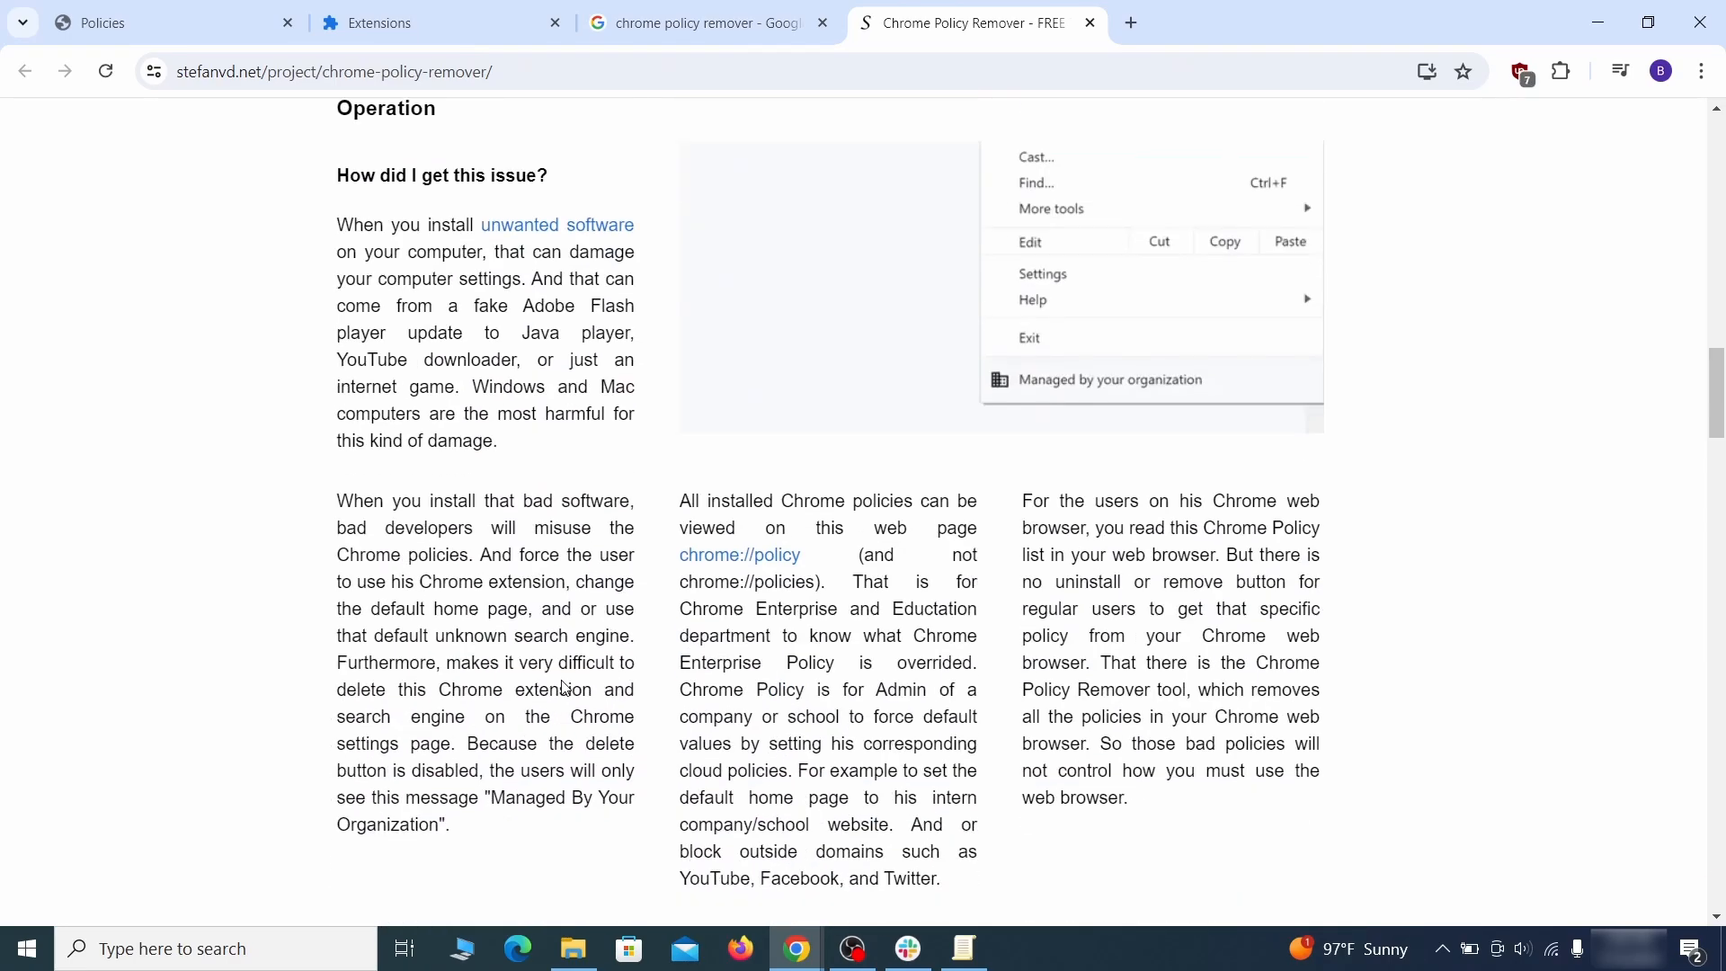
scroll(565, 688, "down", 20)
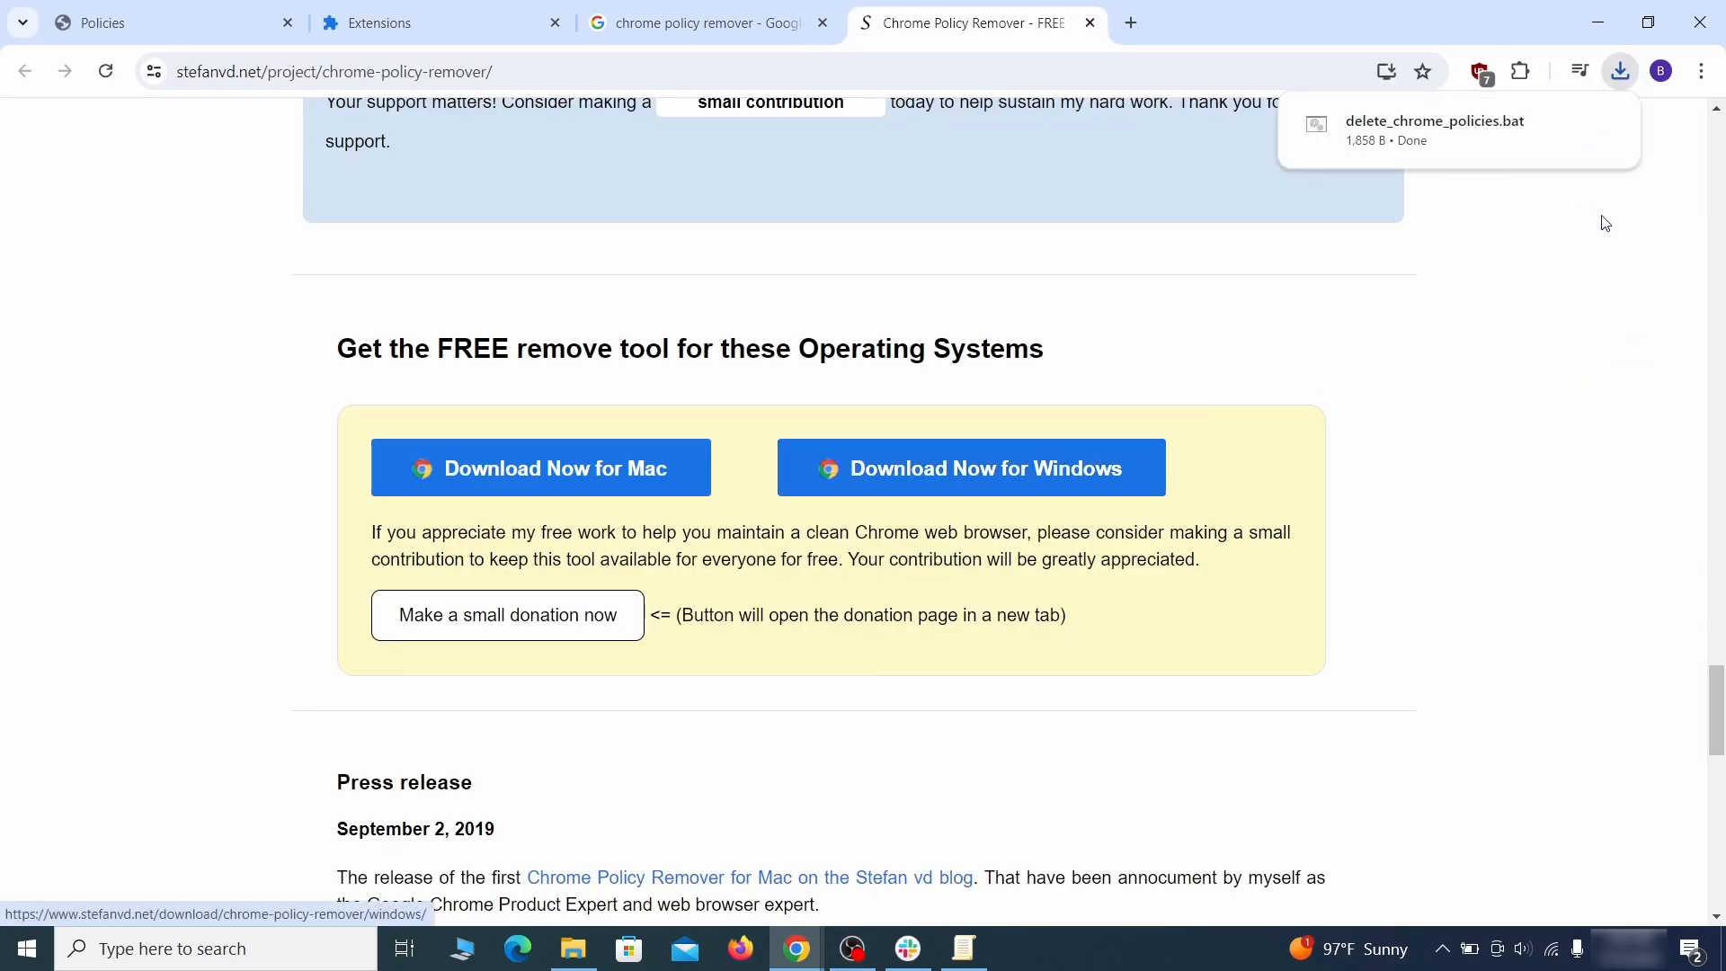
Show the downloaded delete_chrome_policies.bat in its folder, move it to the desktop and close the folder window.
mouse_move(1605, 145)
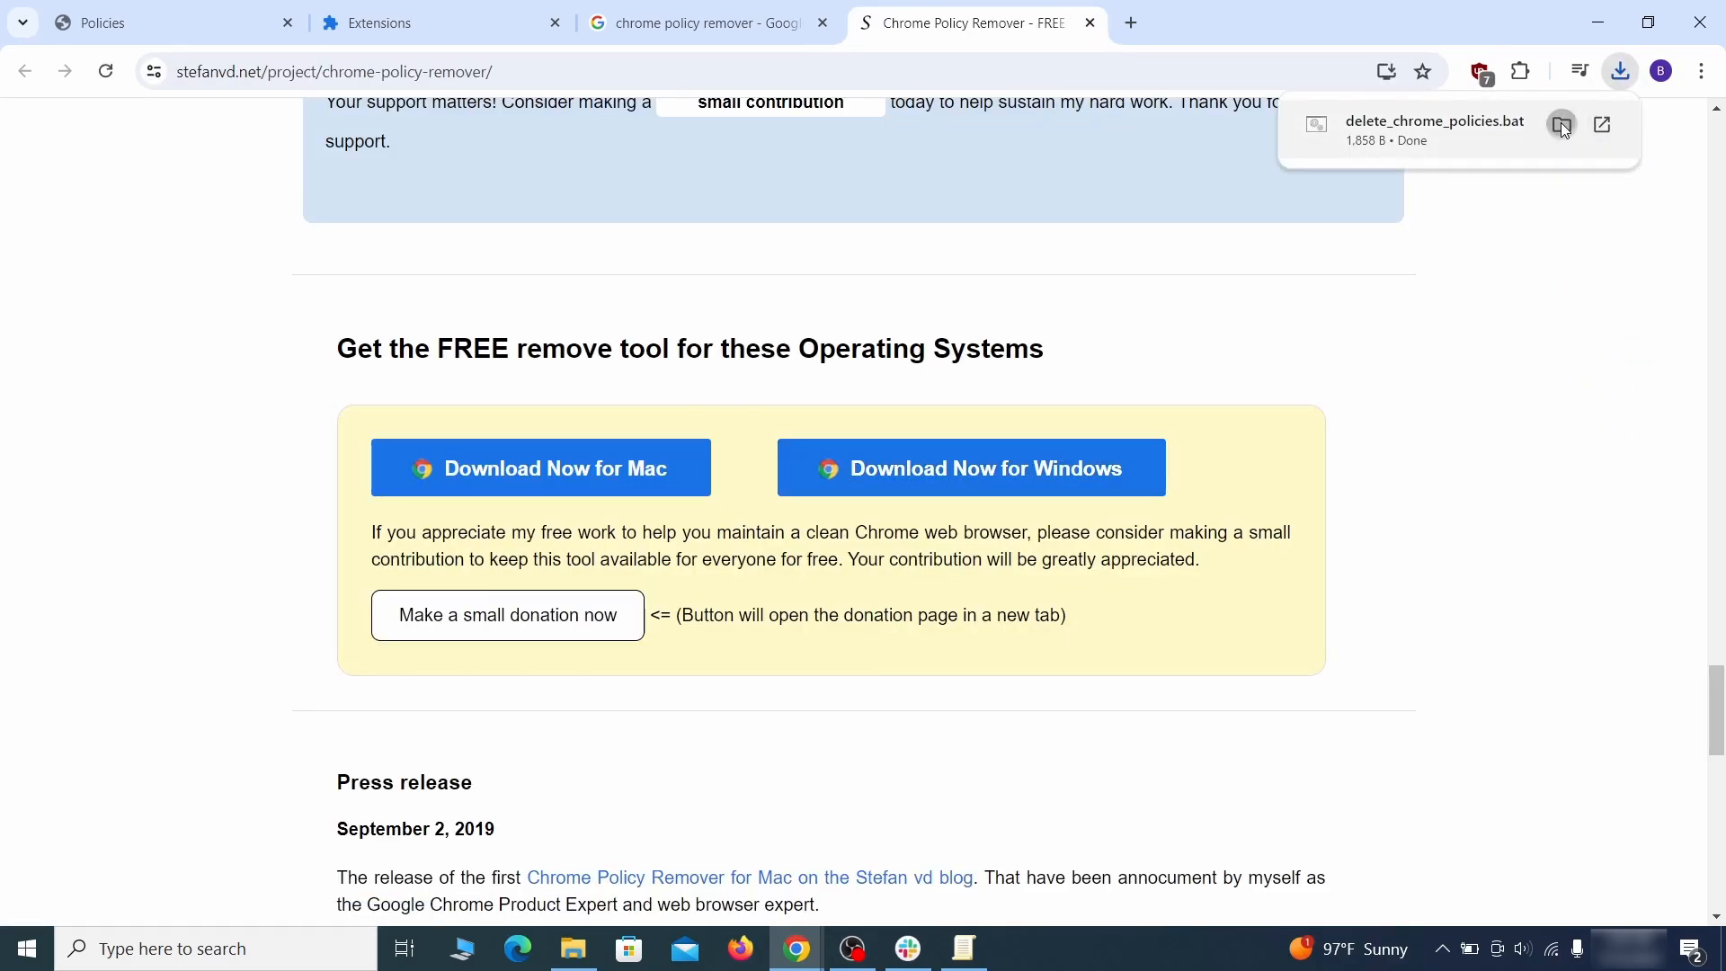
left_click(1560, 126)
left_click(1598, 22)
left_click_drag(681, 249, 140, 556)
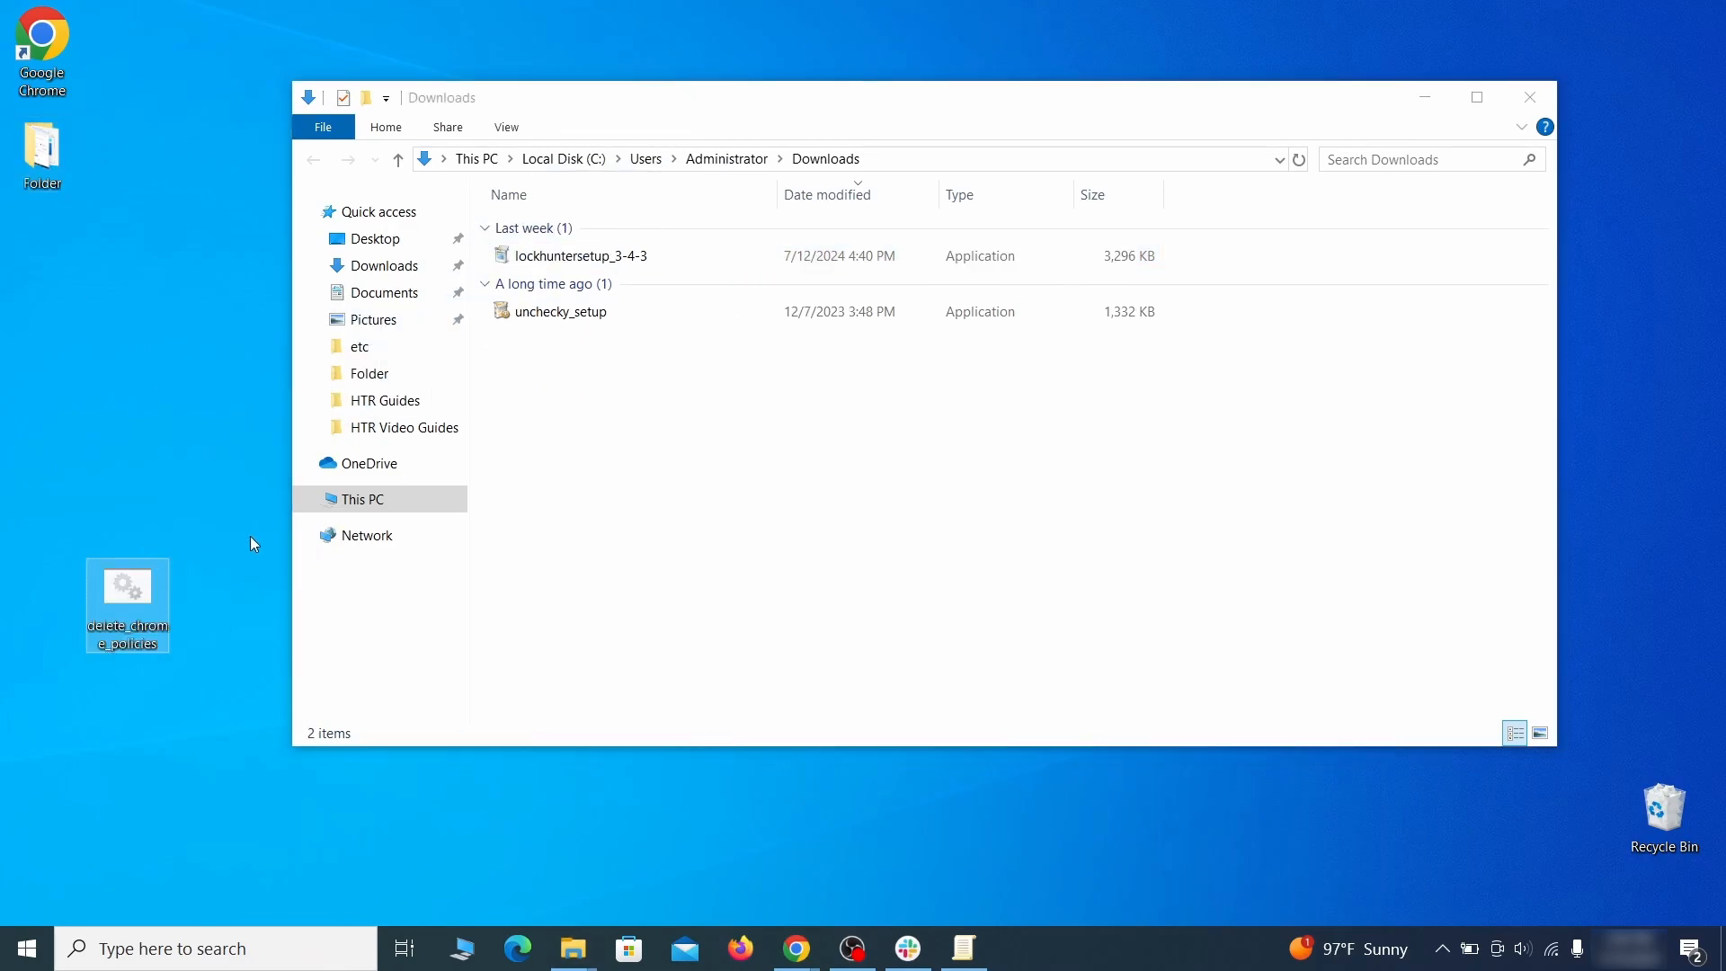
left_click(1532, 101)
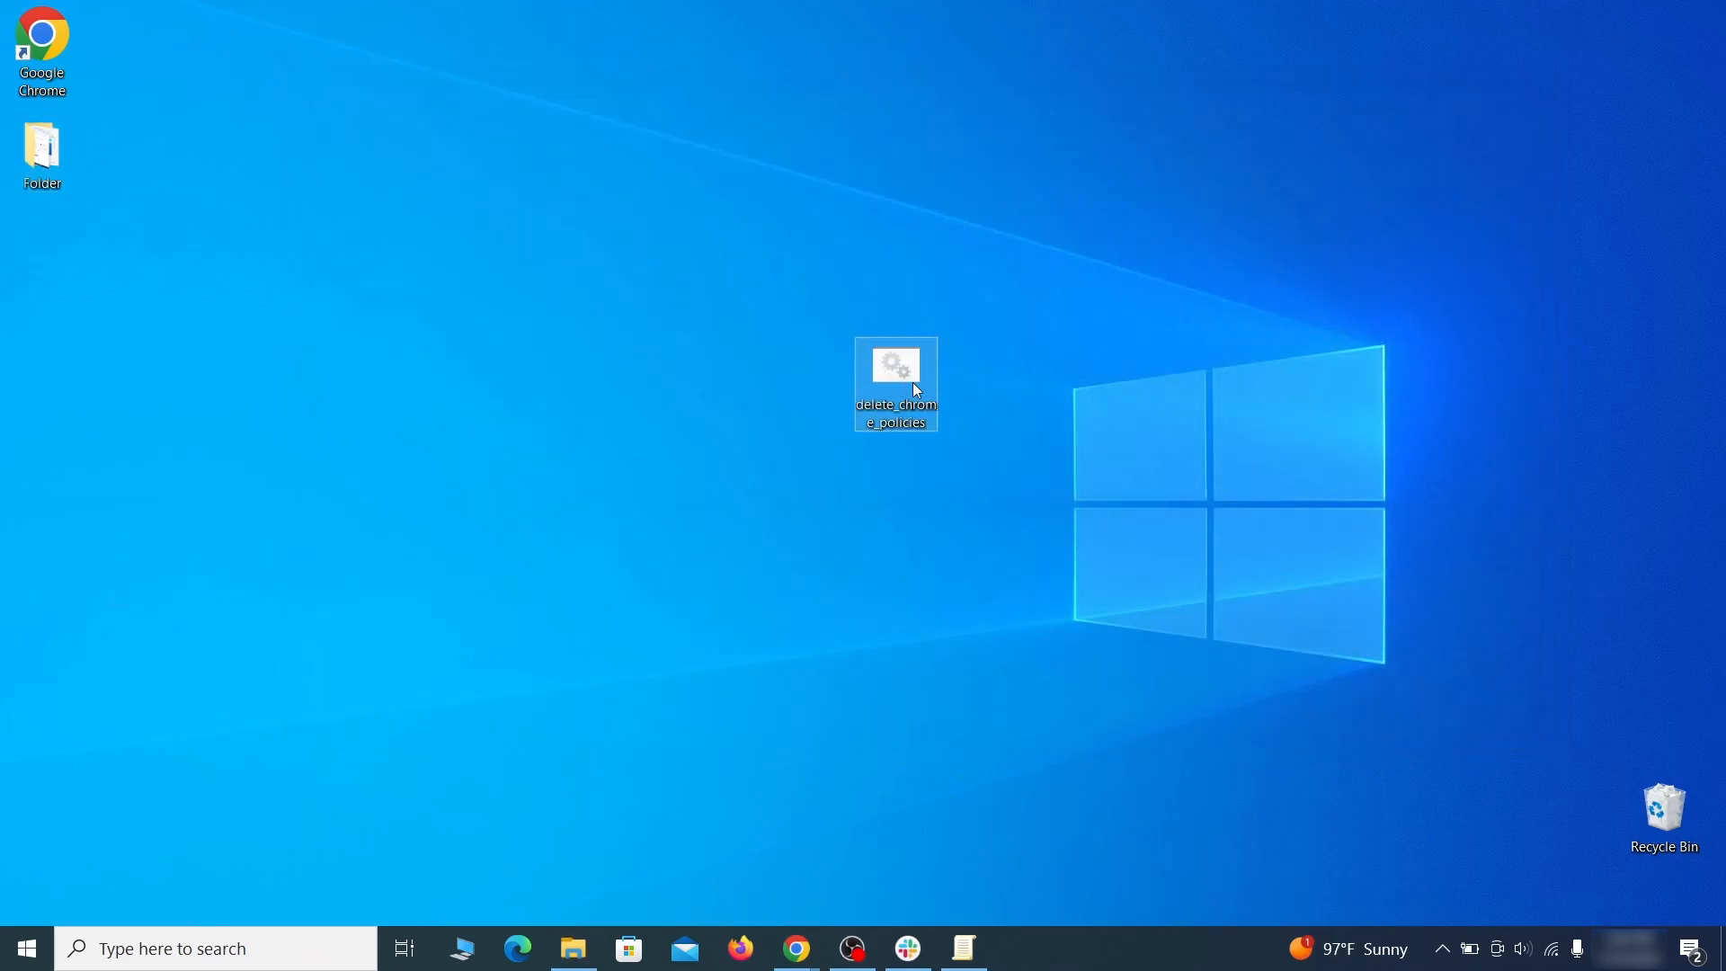
Run delete_chrome_policies as administrator, allowing it past the SmartScreen block, and close its command window.
right_click(914, 383)
left_click(1022, 457)
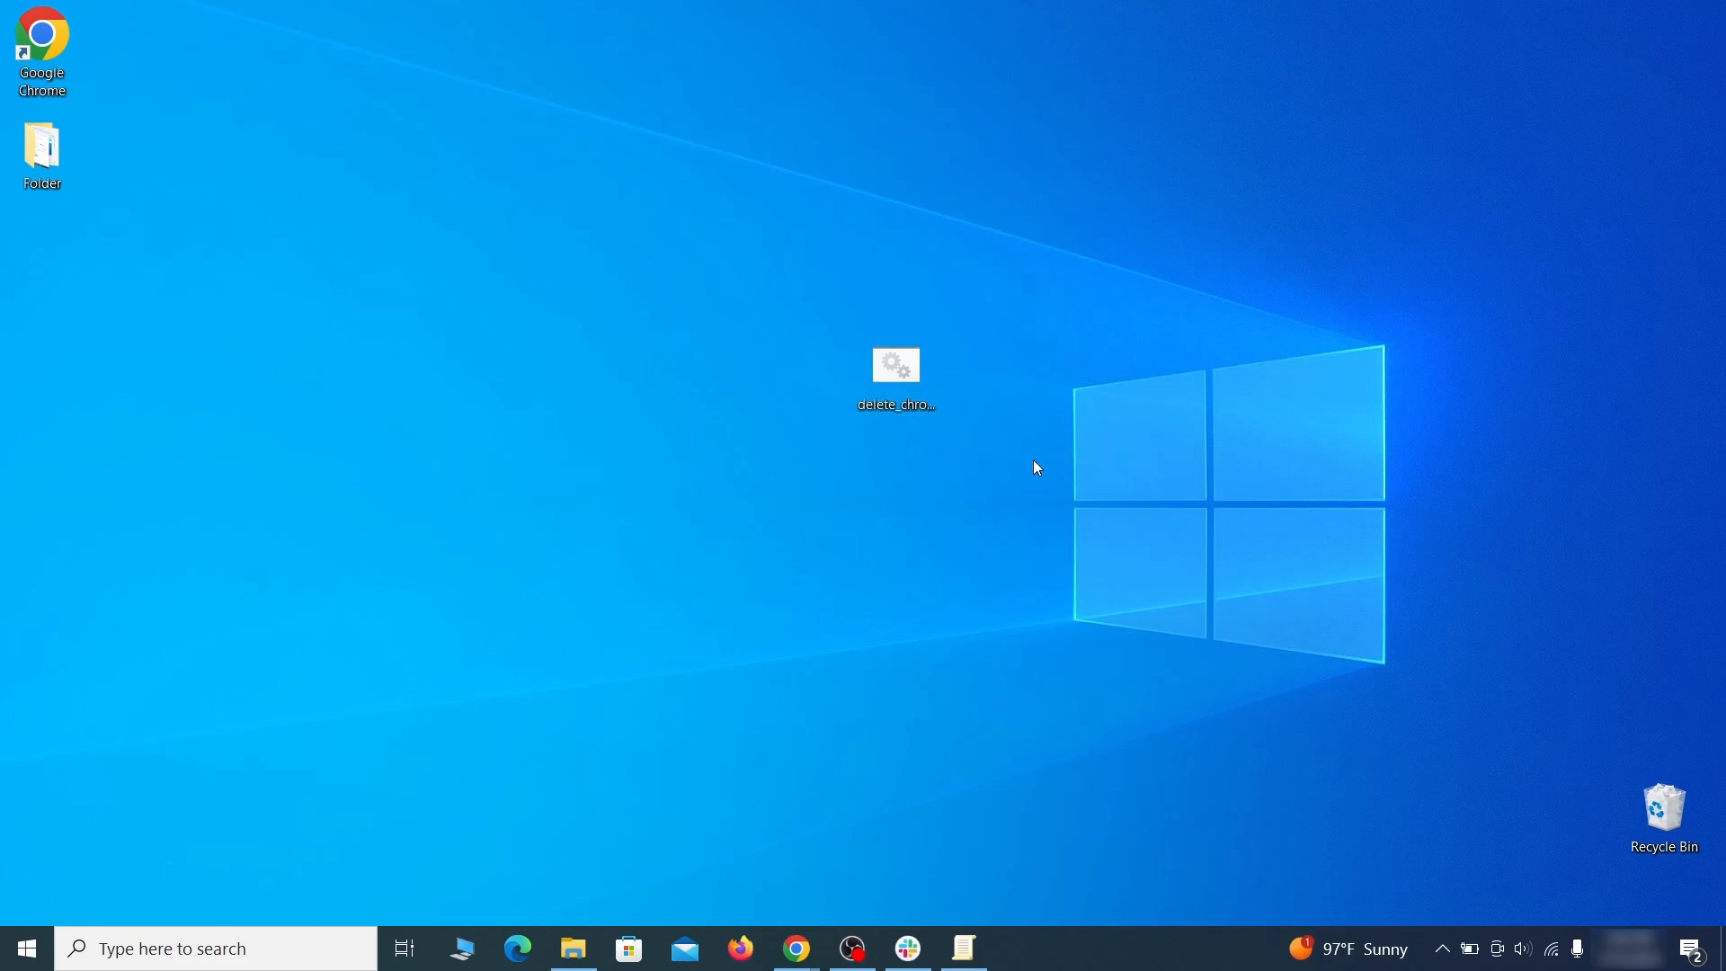
left_click(629, 311)
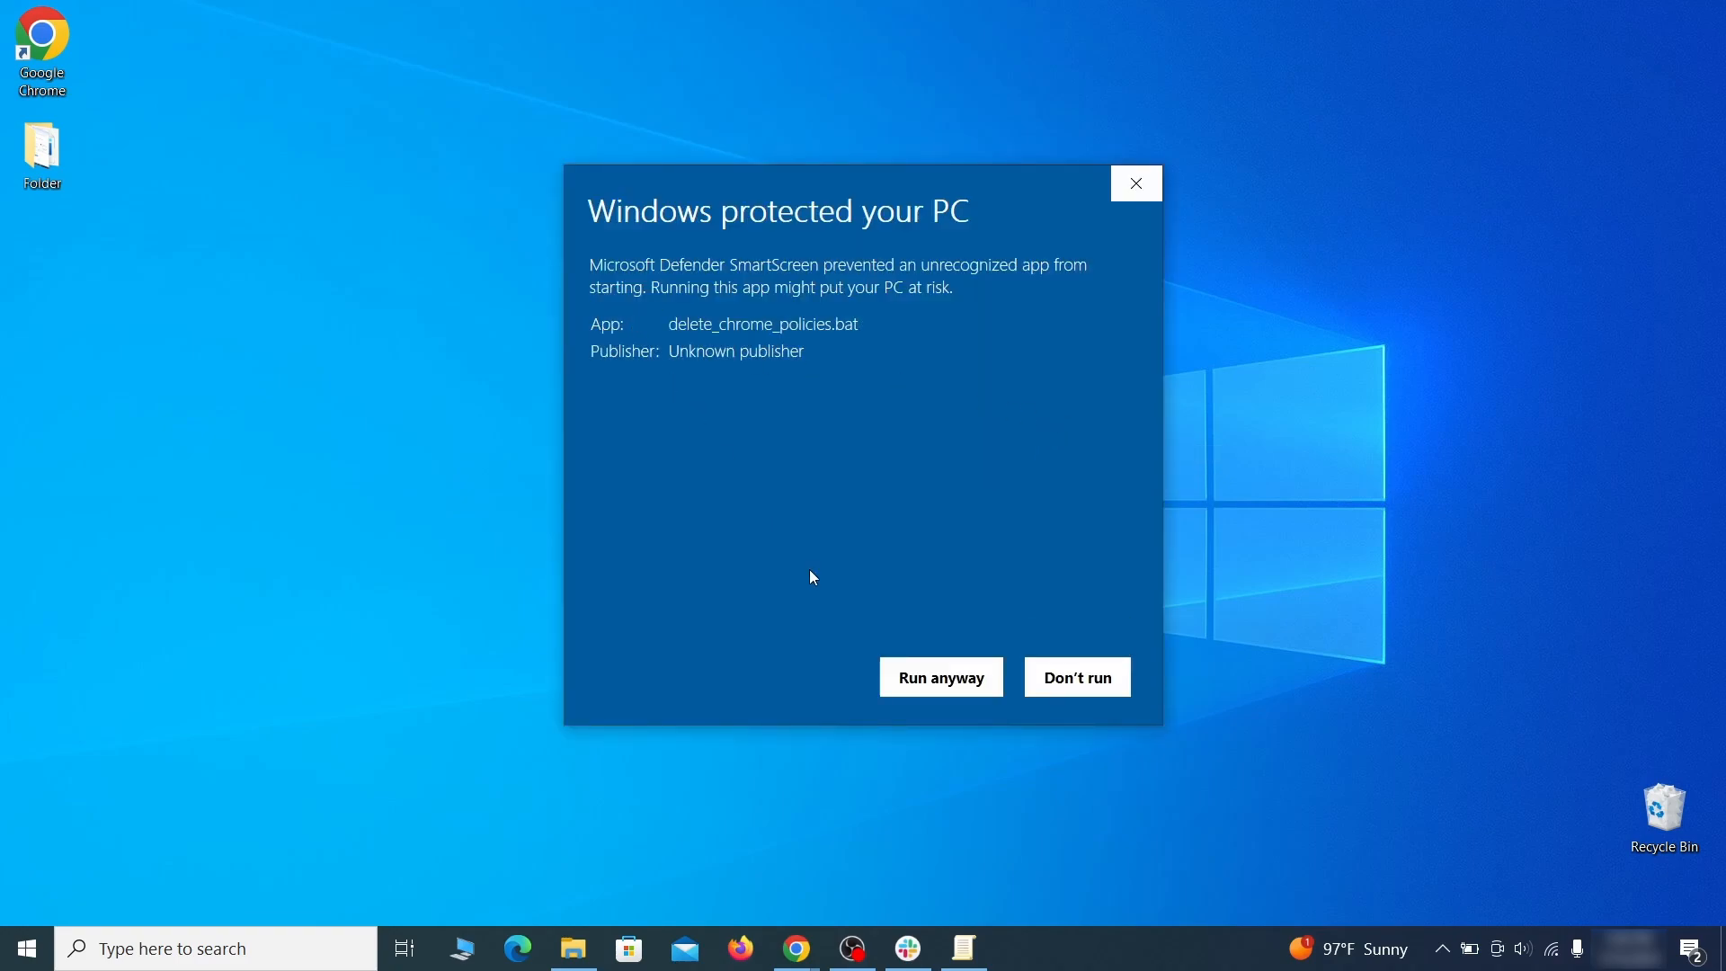
left_click(941, 698)
left_click_drag(618, 59, 908, 112)
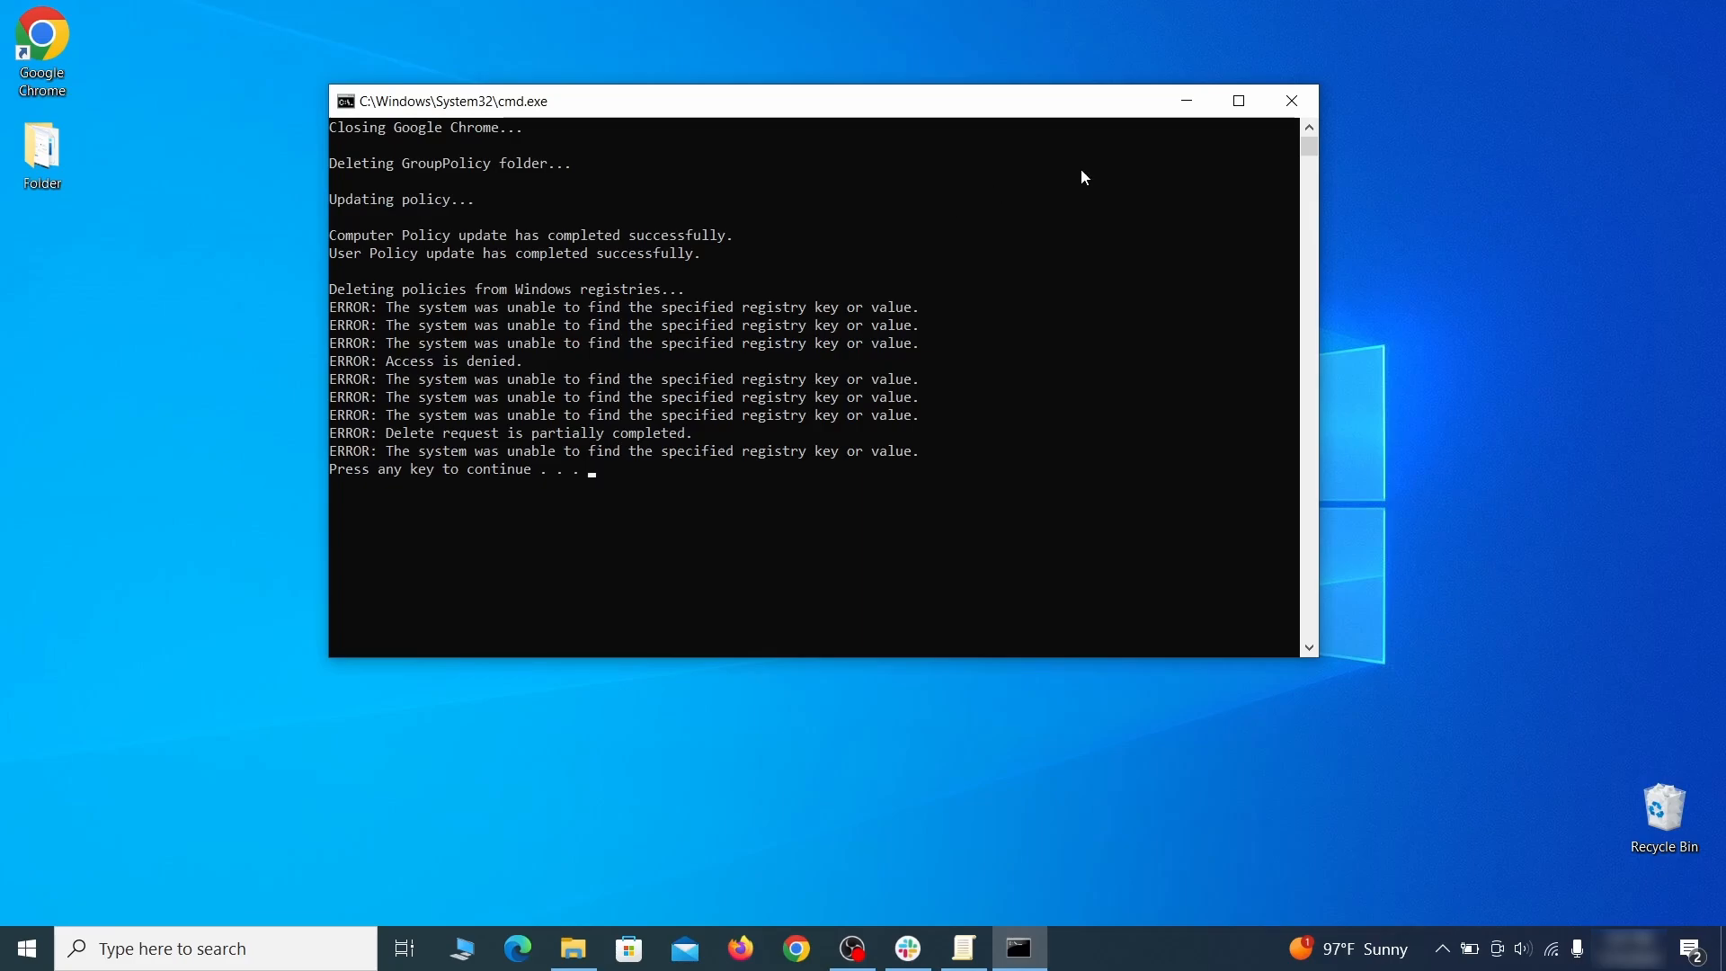
left_click(1300, 110)
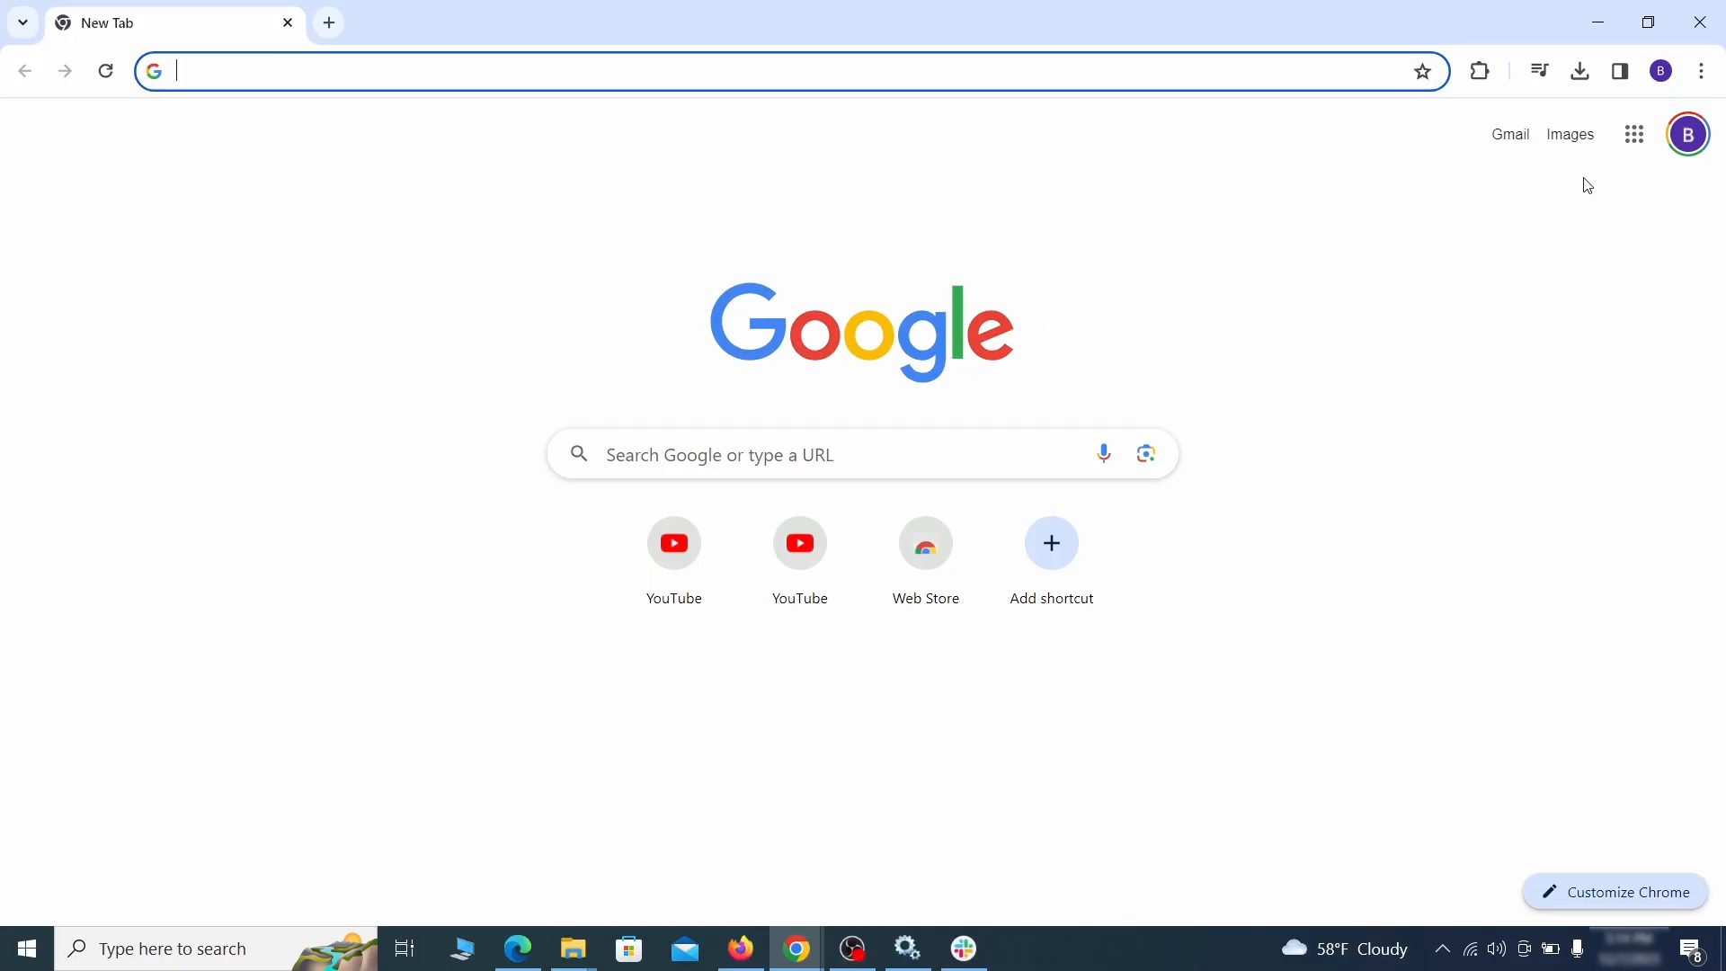
Disable and remove the Add to Zola Button extension on Chrome's extensions page.
left_click(1693, 78)
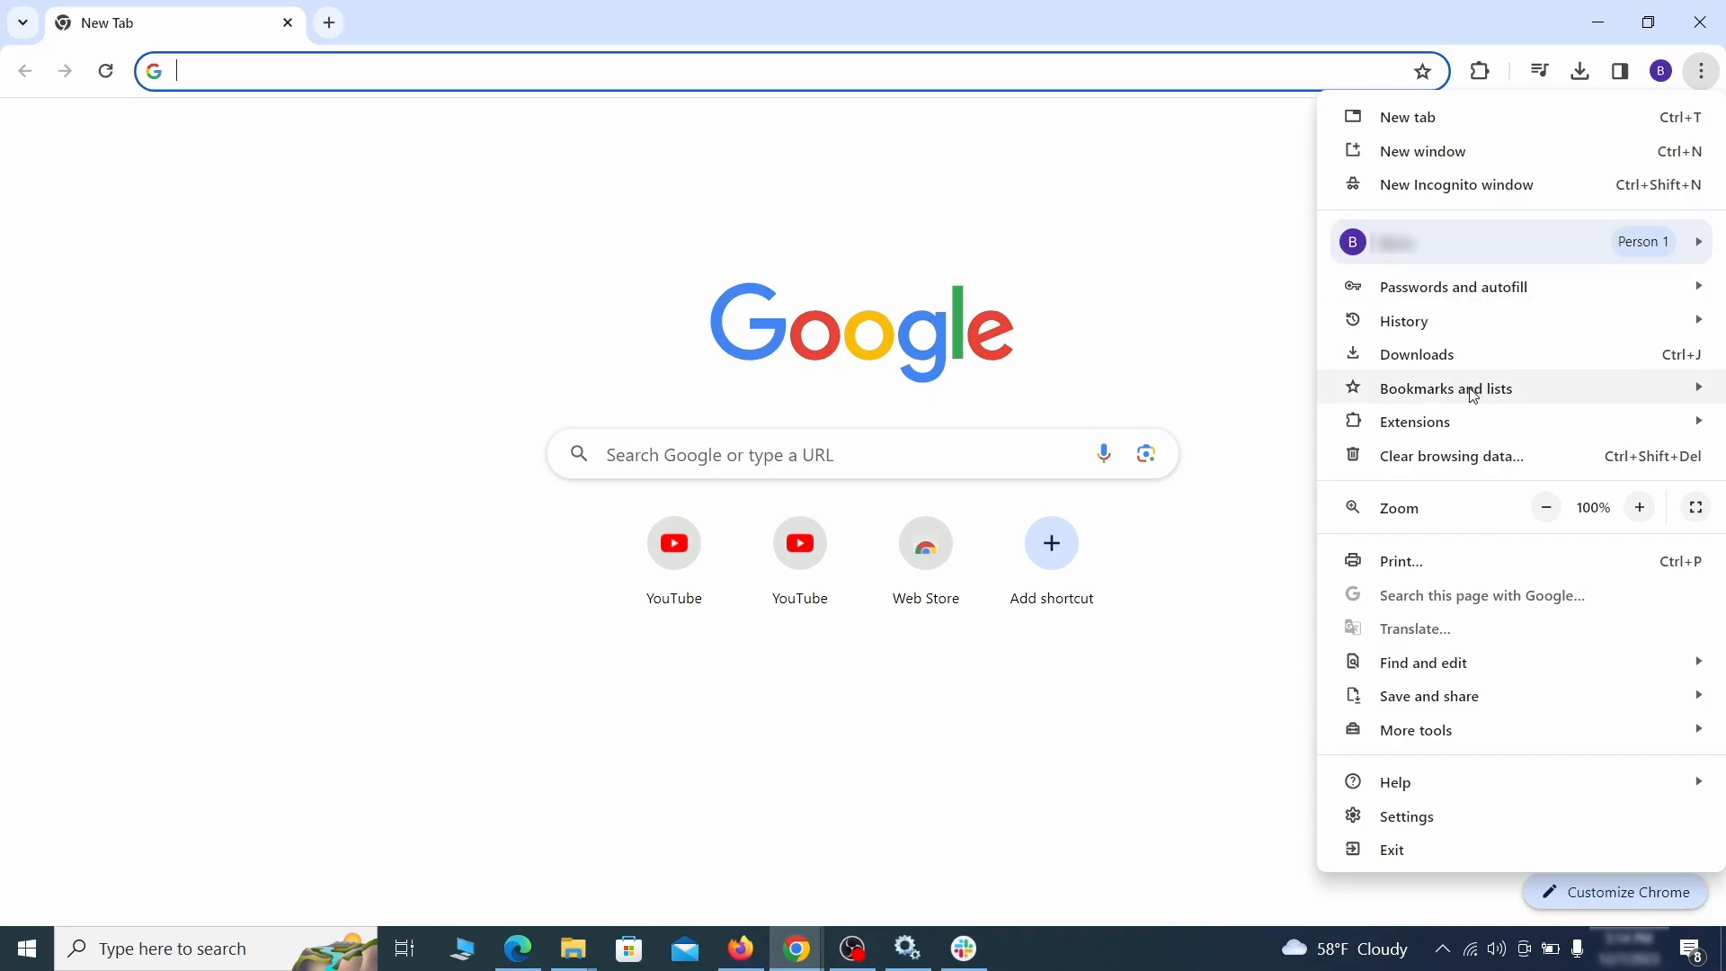
mouse_move(1457, 425)
left_click(1254, 422)
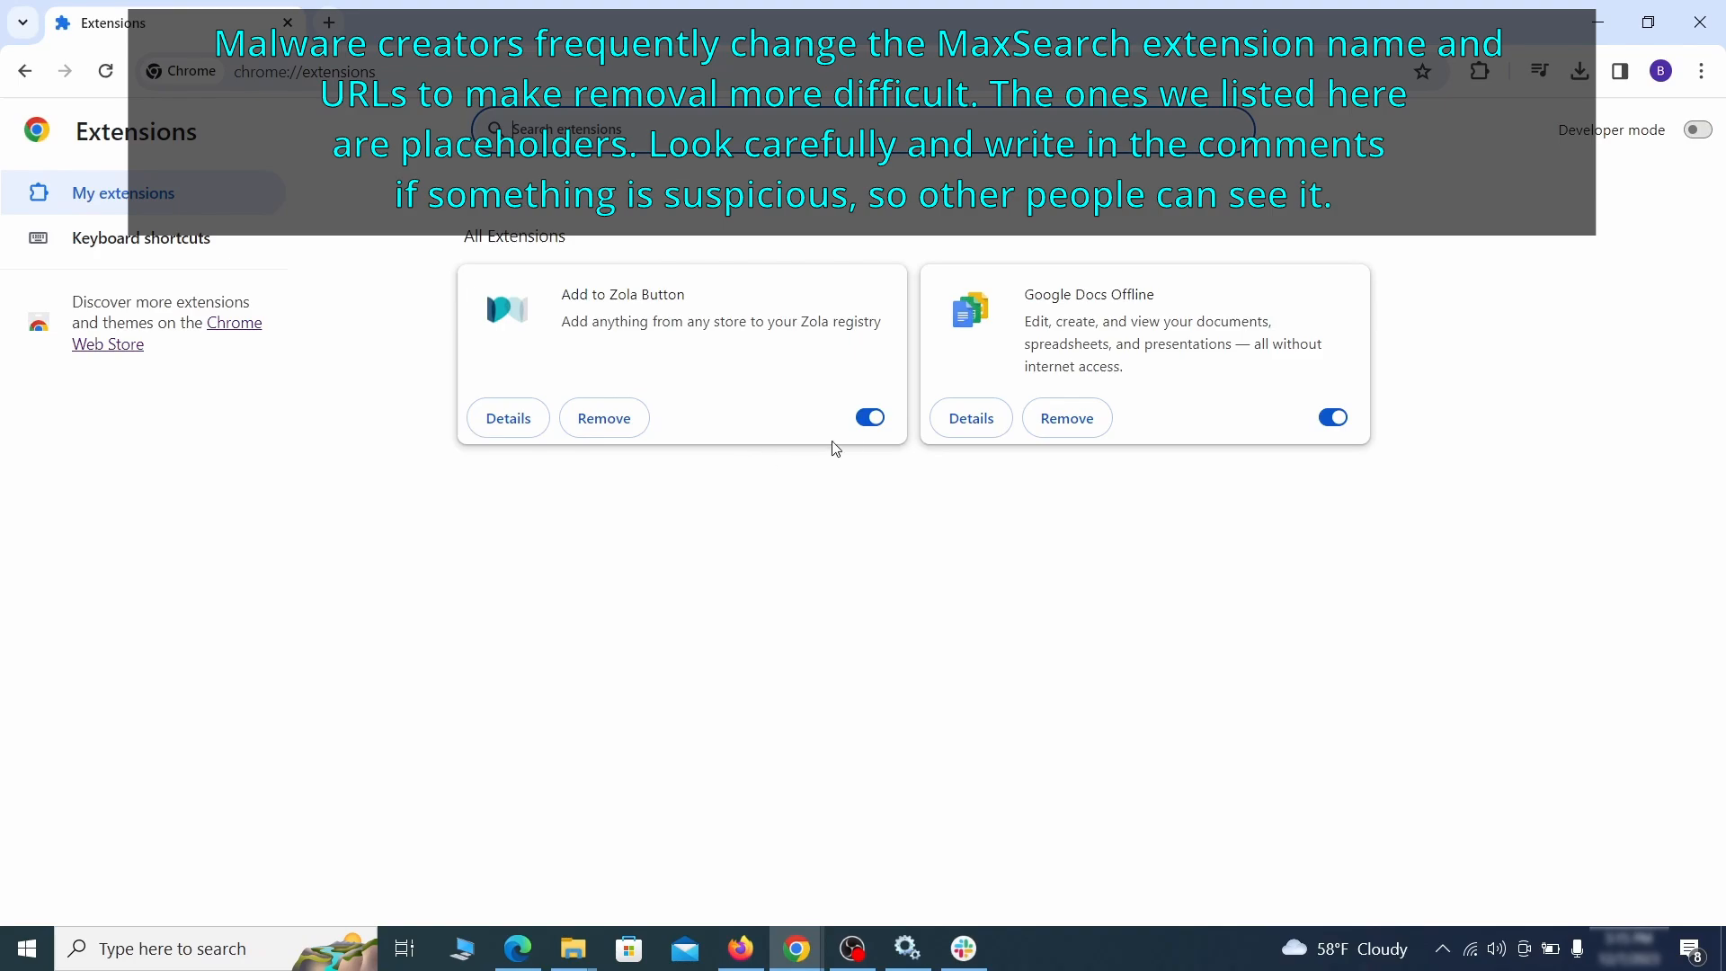
left_click(869, 417)
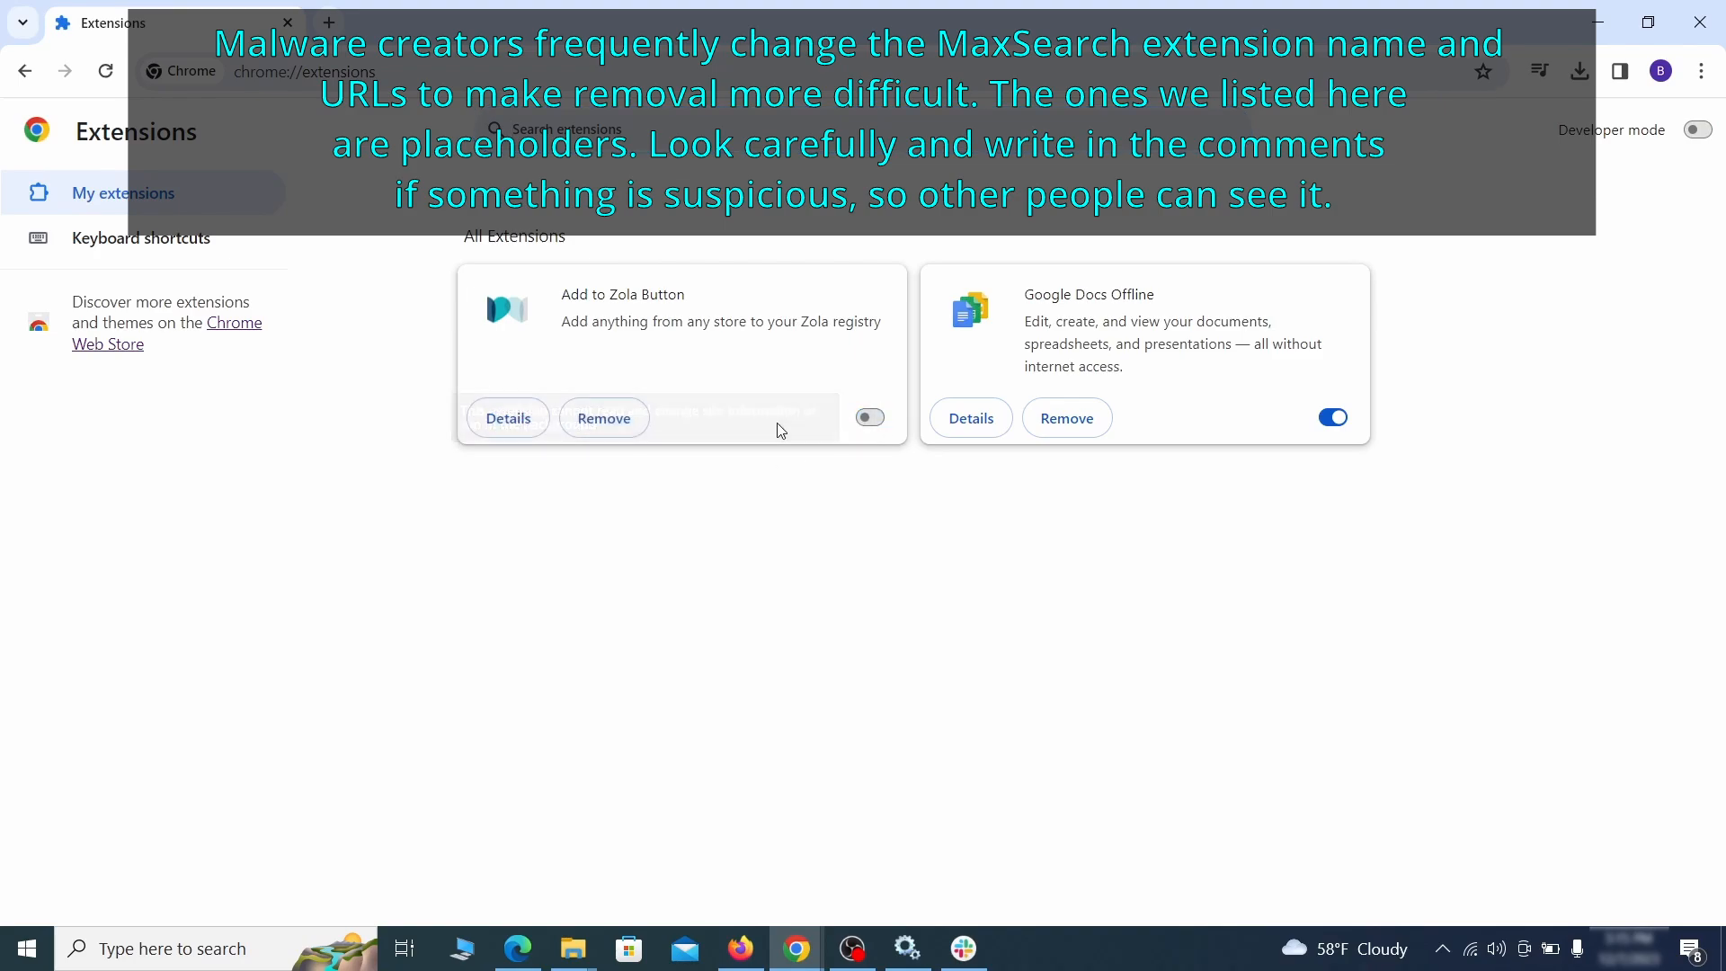
left_click(627, 430)
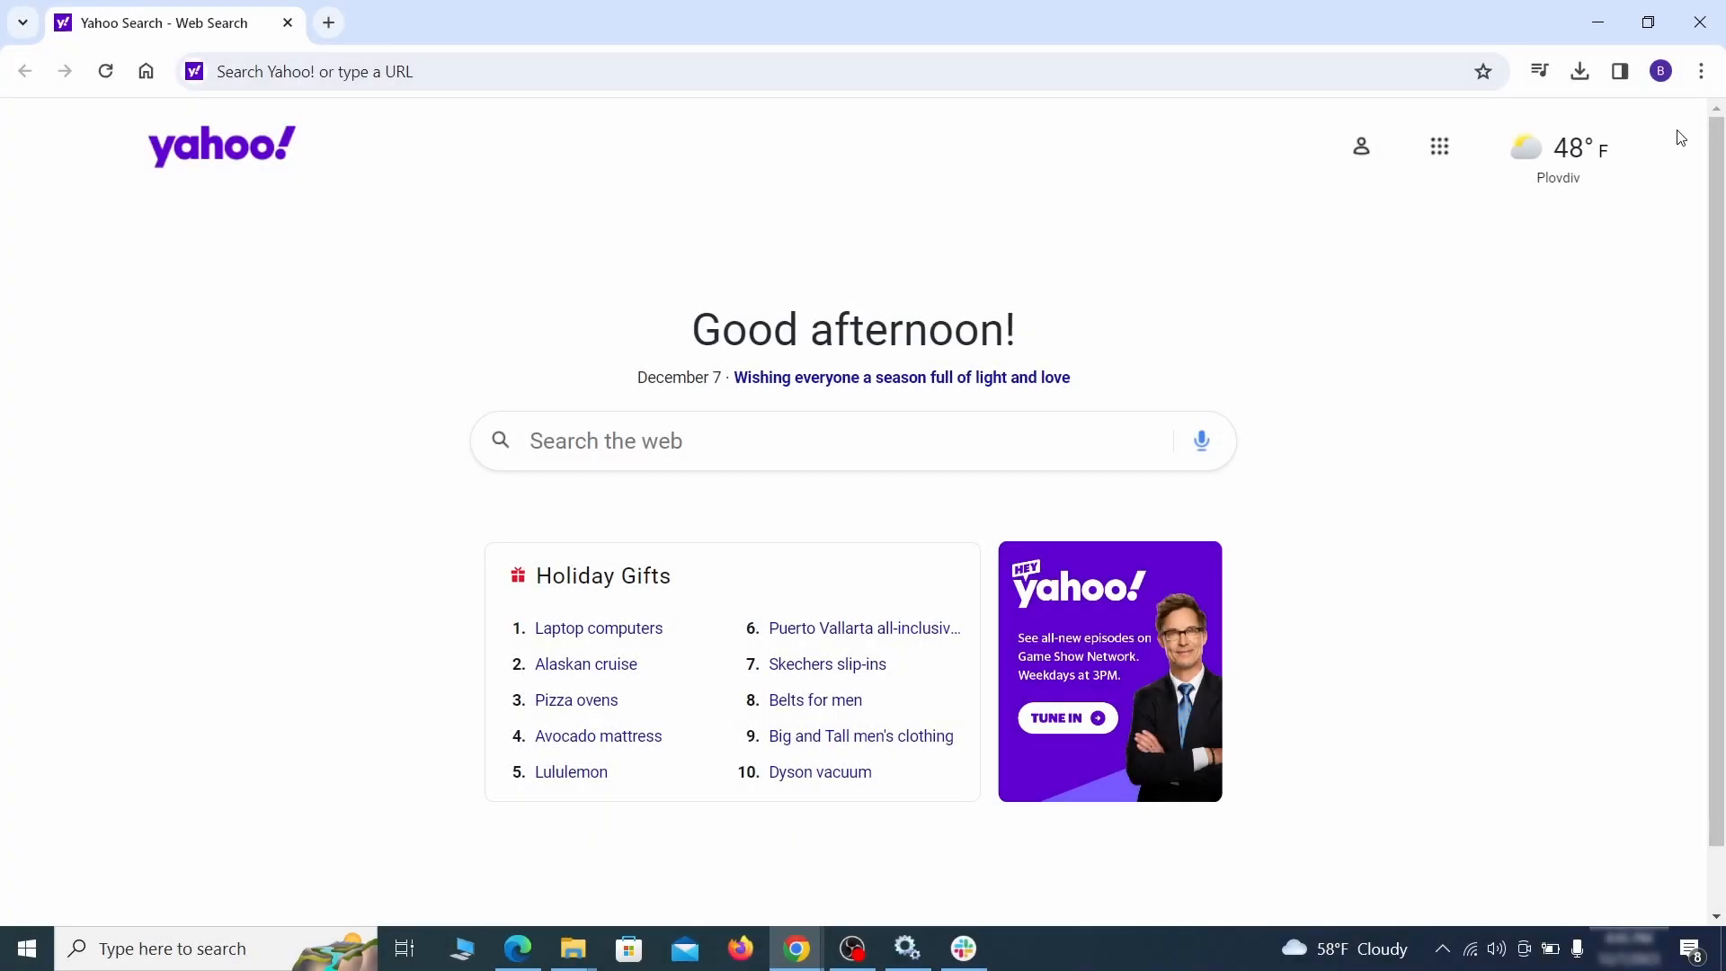
Clear Chrome's browsing data using the advanced options, keeping every visible data type selected except passwords and other sign-in data.
left_click(1702, 71)
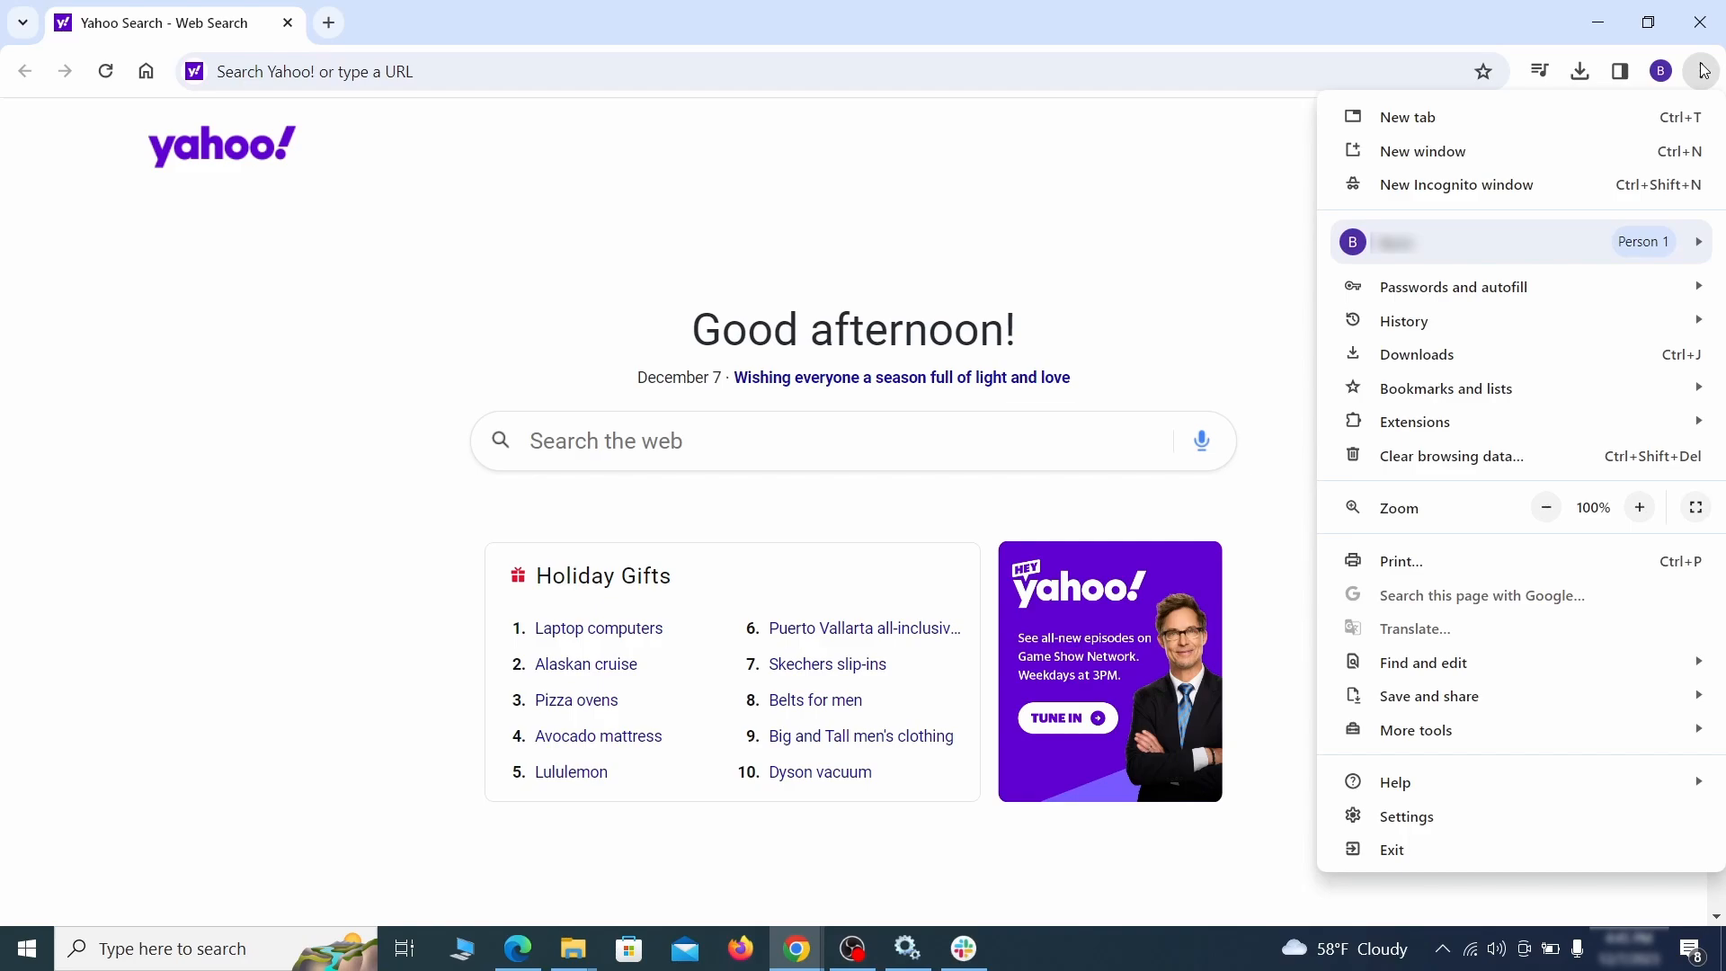
left_click(1406, 816)
left_click(203, 283)
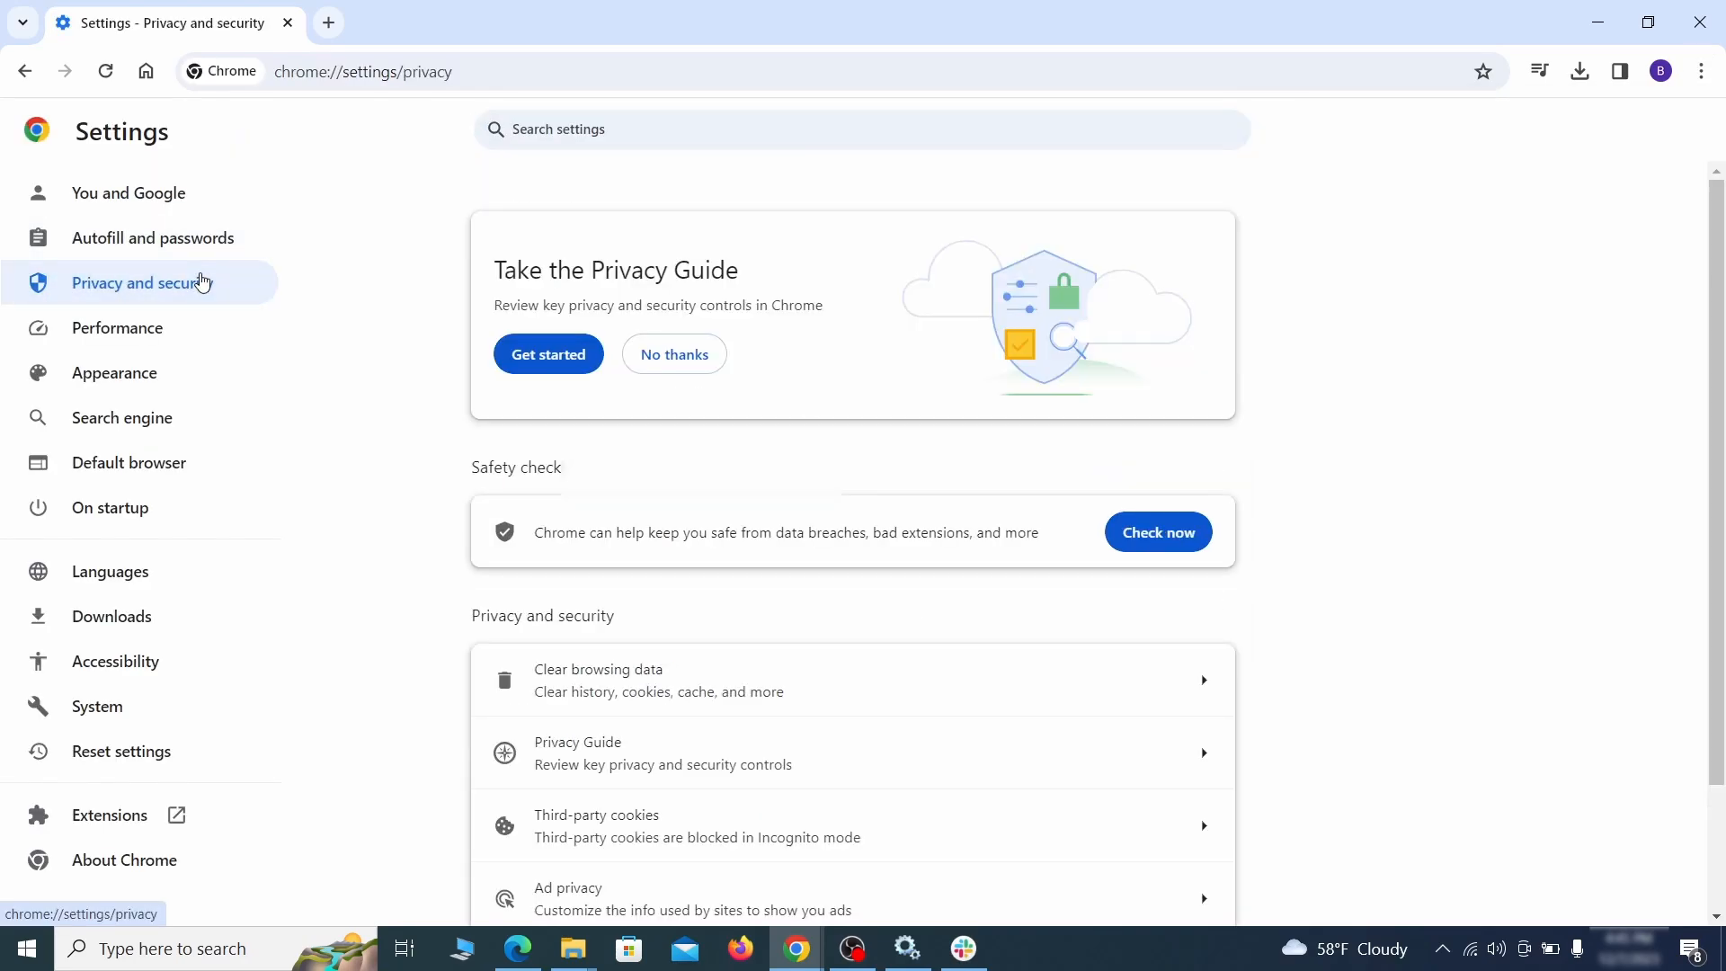
scroll(1375, 589, "down", 1)
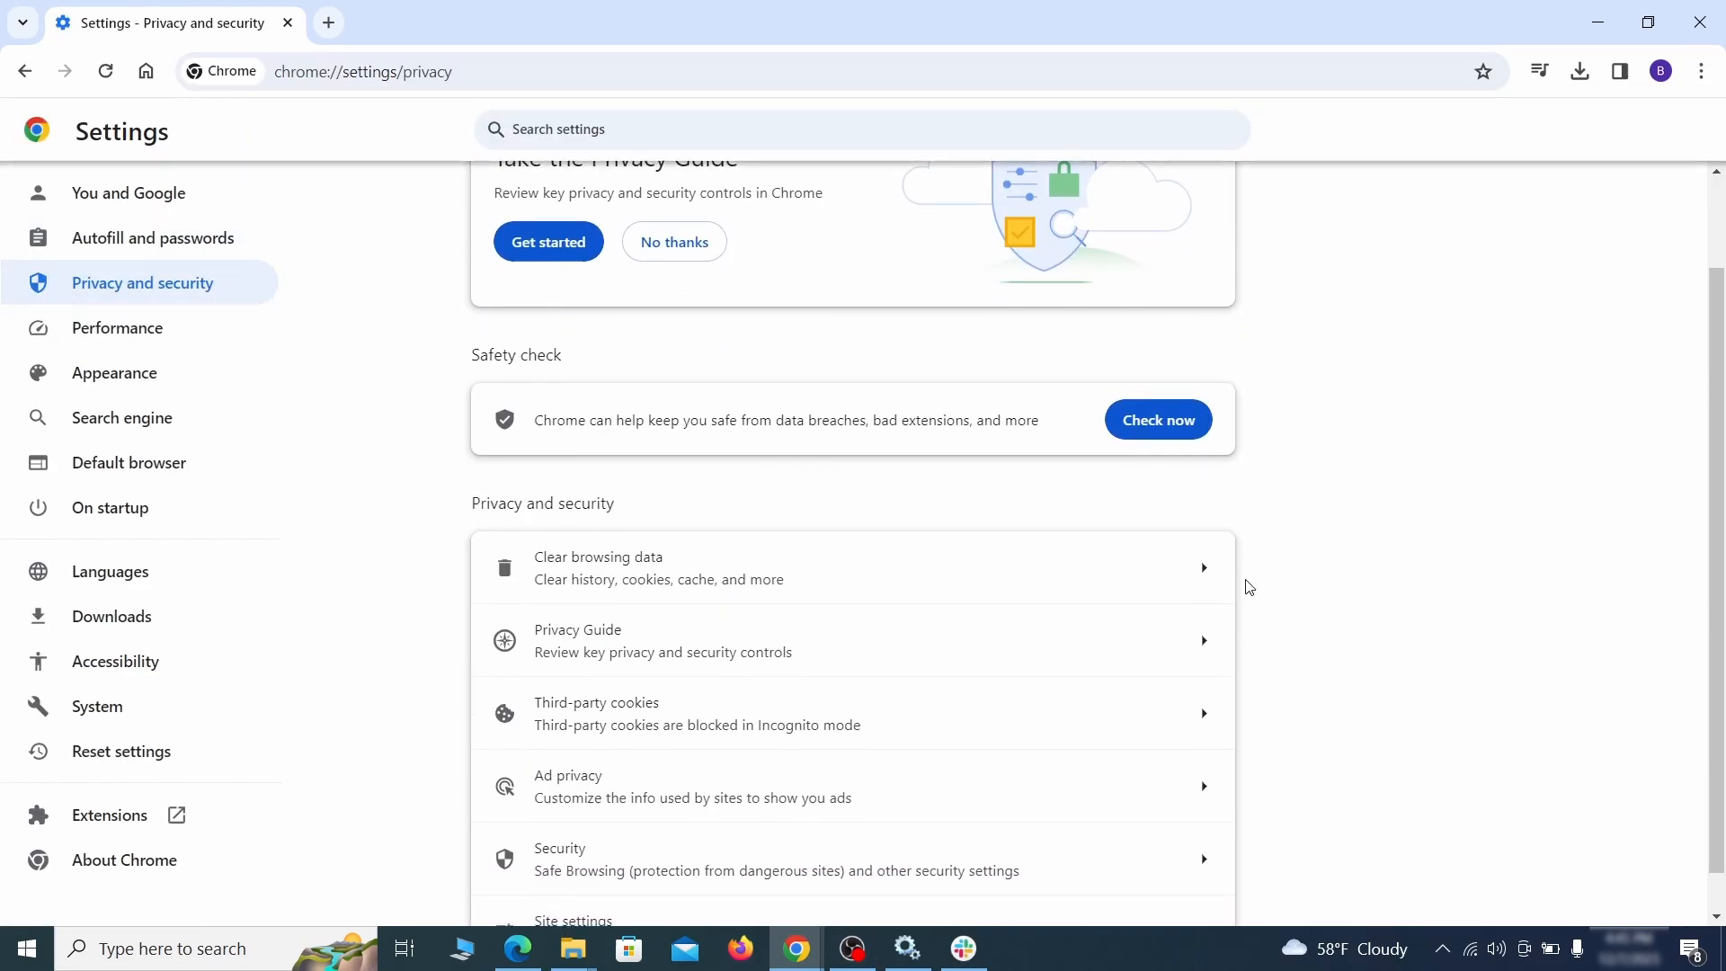
left_click(1126, 580)
left_click(712, 318)
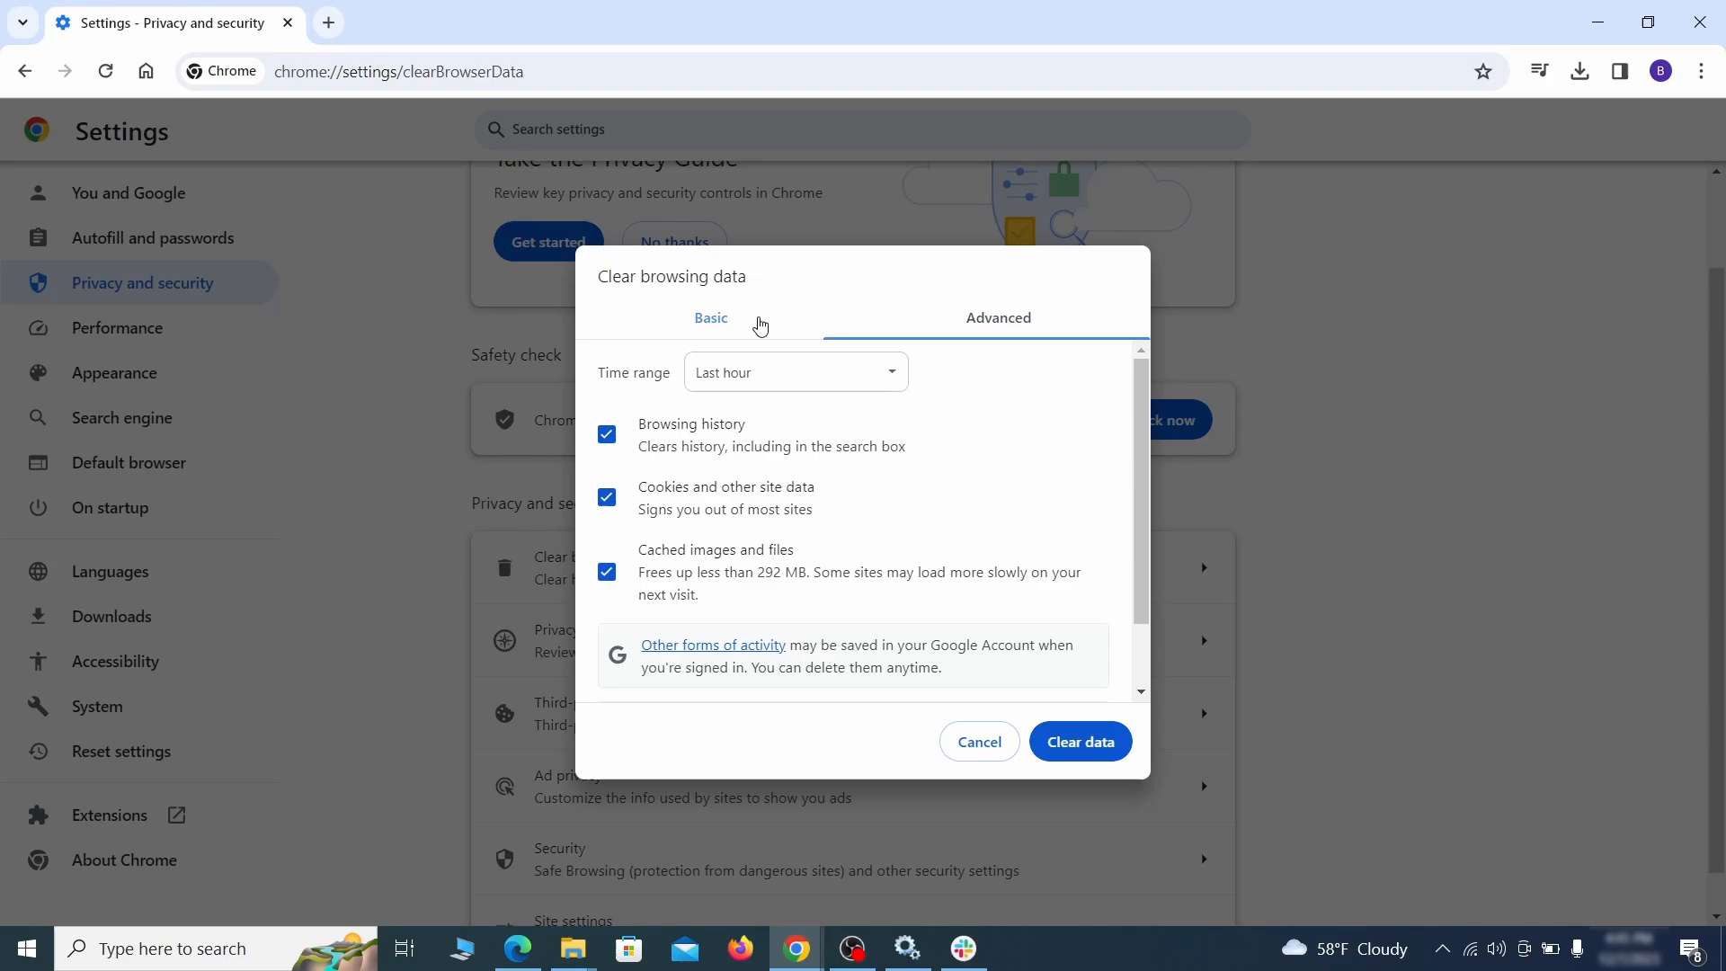
left_click(961, 324)
scroll(871, 512, "down", 2)
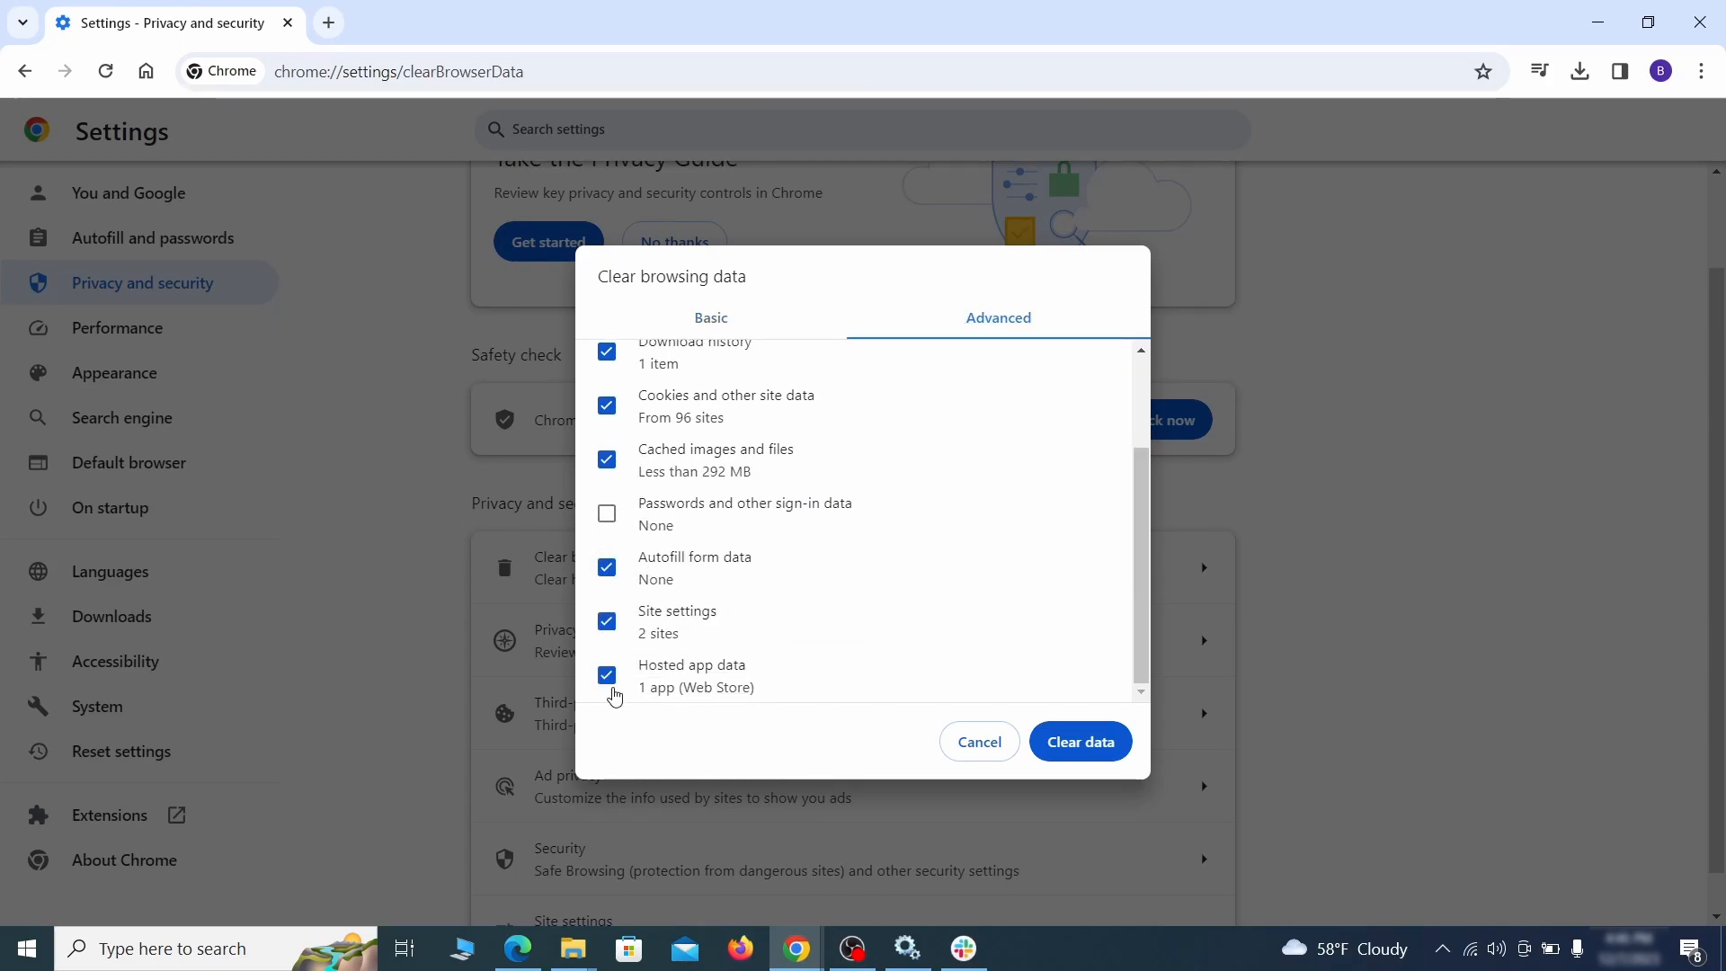
left_click(1081, 742)
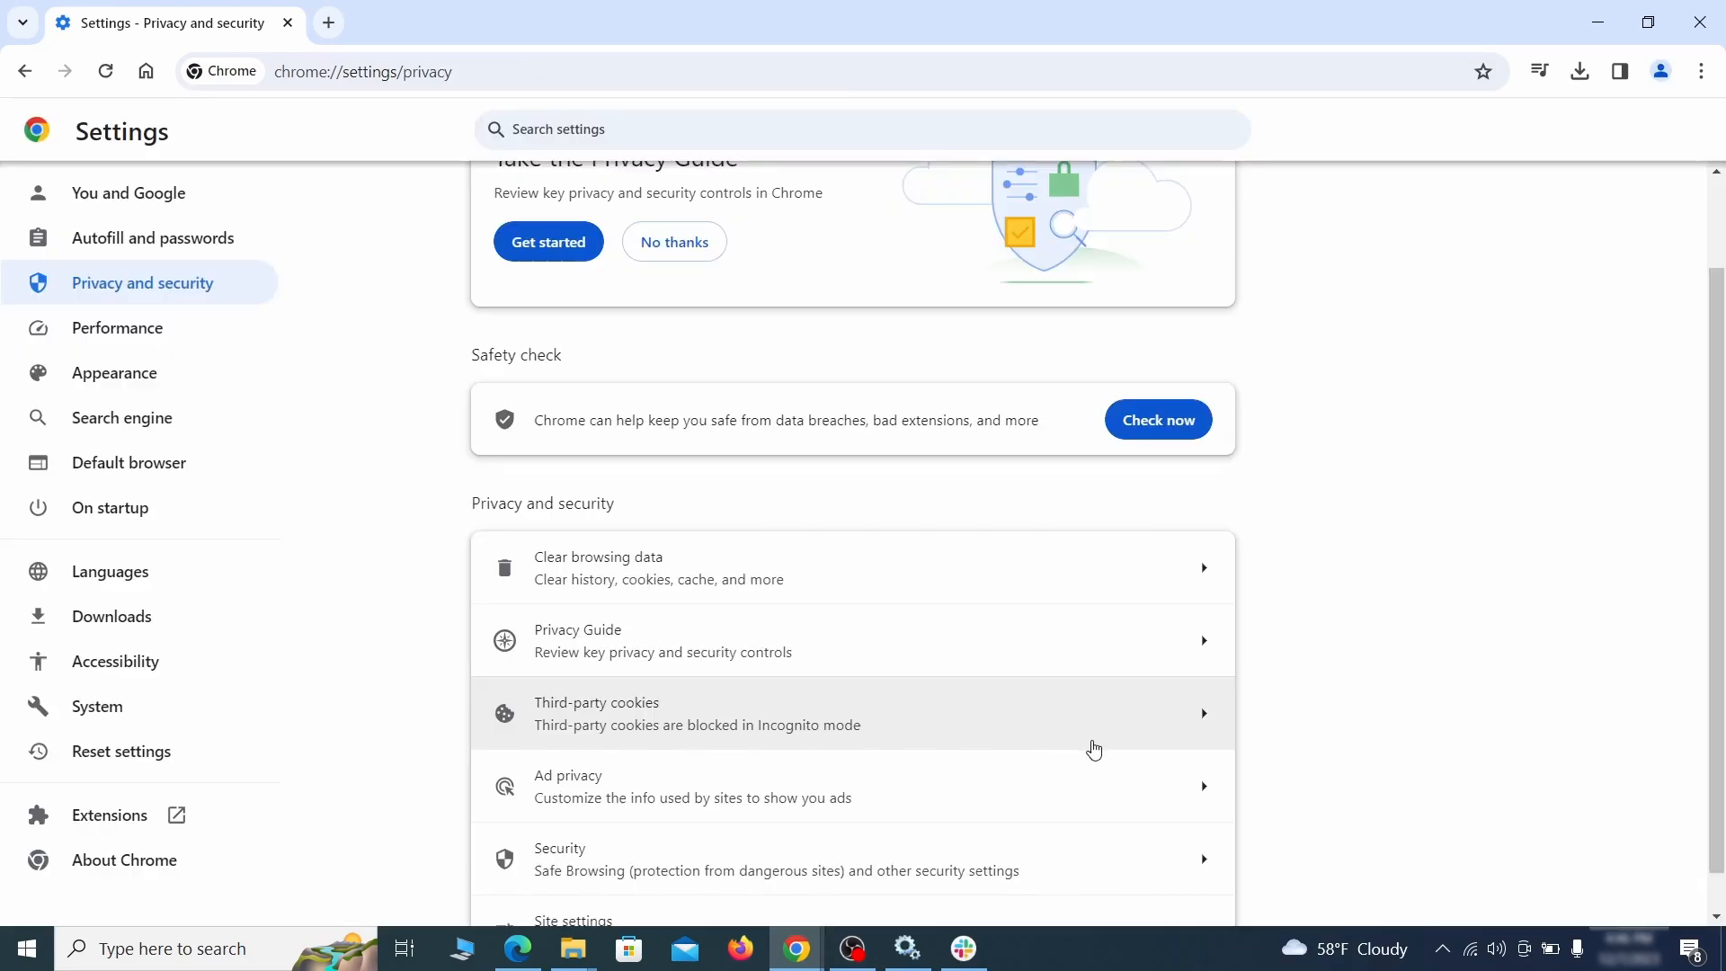
Remove ExampleRougeURL.com from the sites allowed to send notifications and return to the site settings.
scroll(1285, 595, "down", 1)
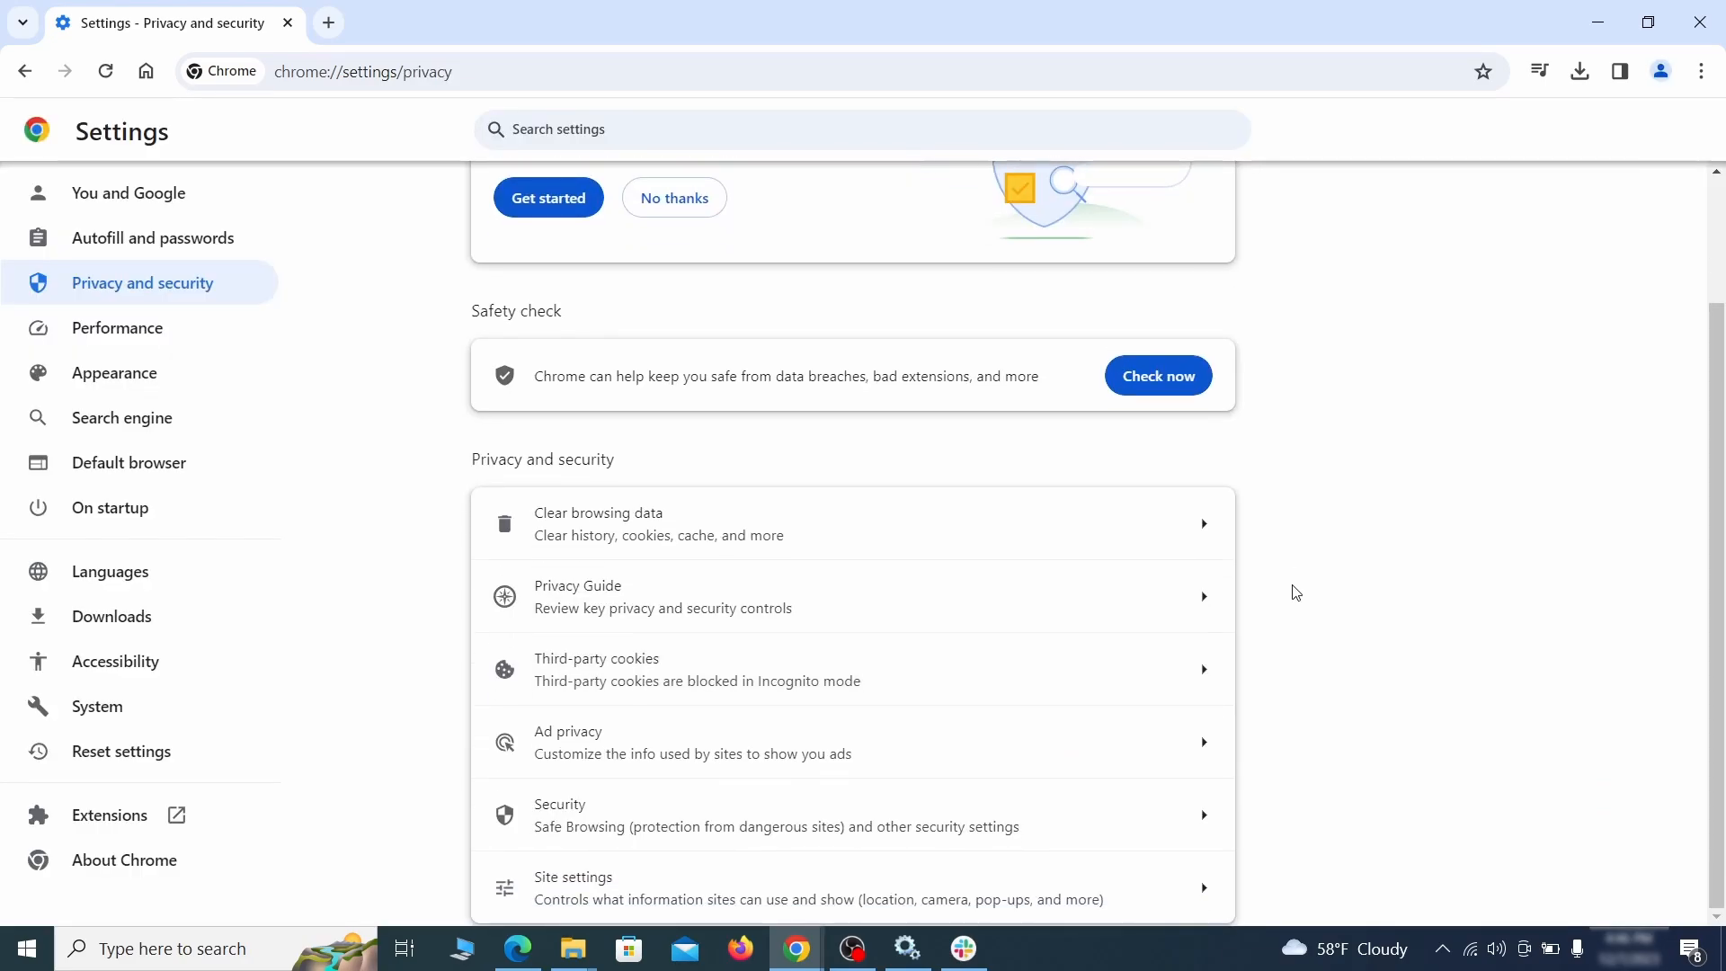
left_click(837, 886)
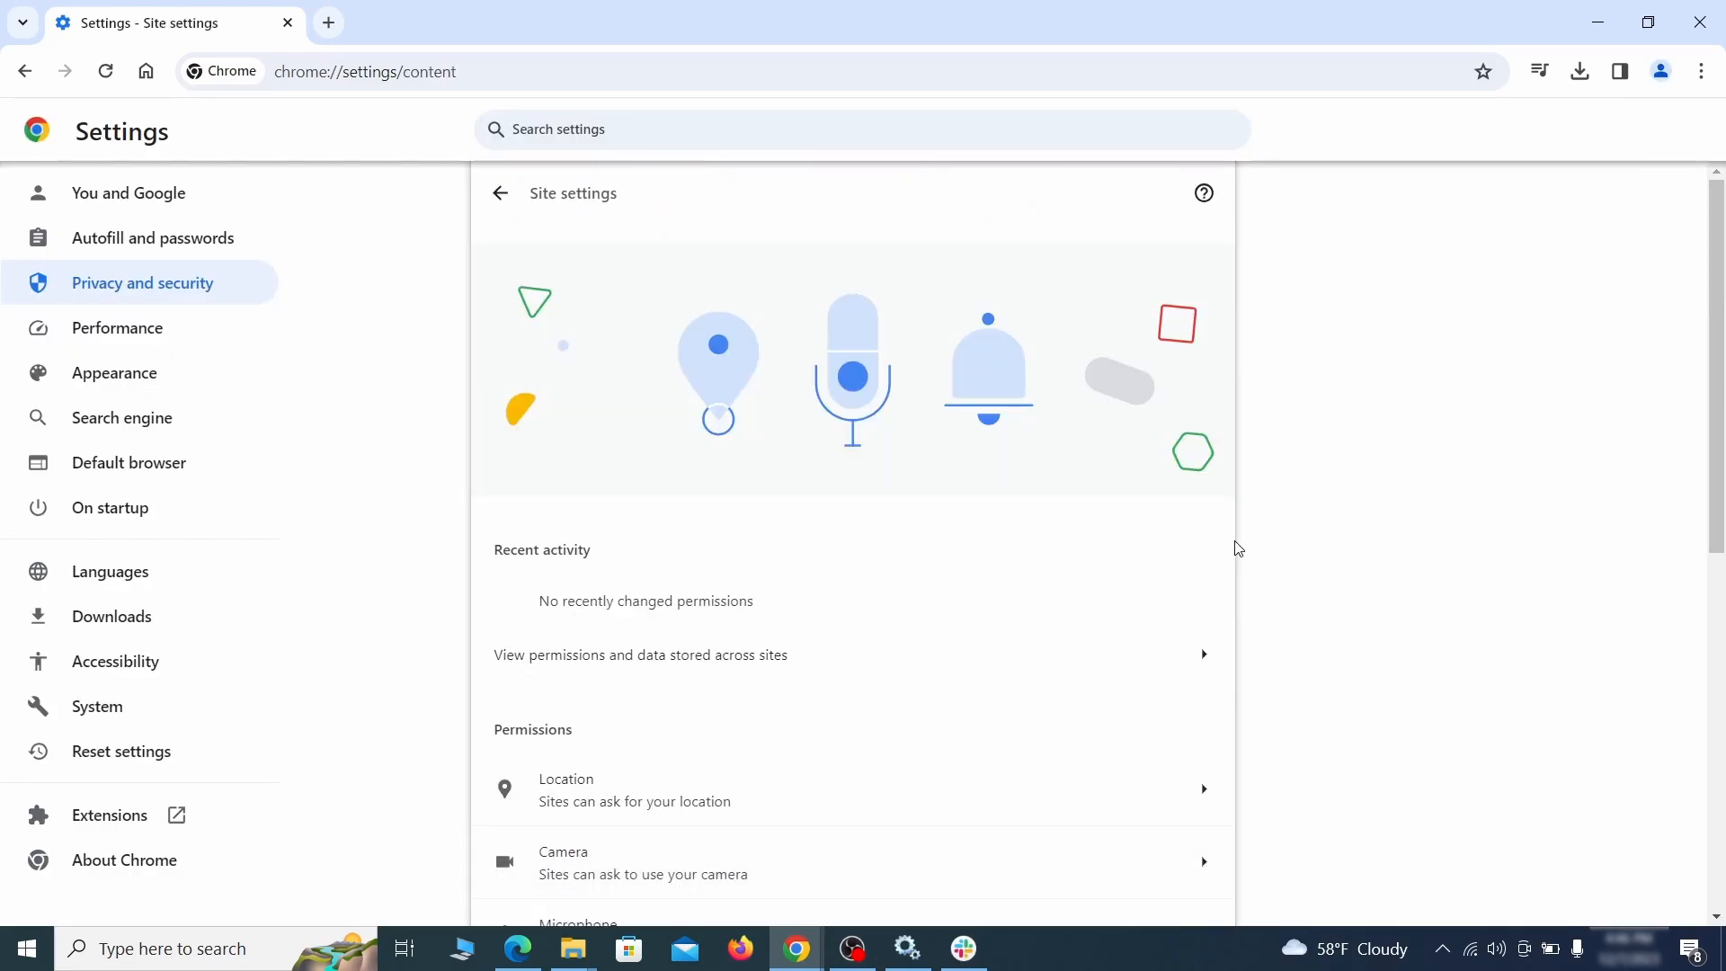
scroll(1239, 549, "down", 4)
scroll(1256, 528, "down", 1)
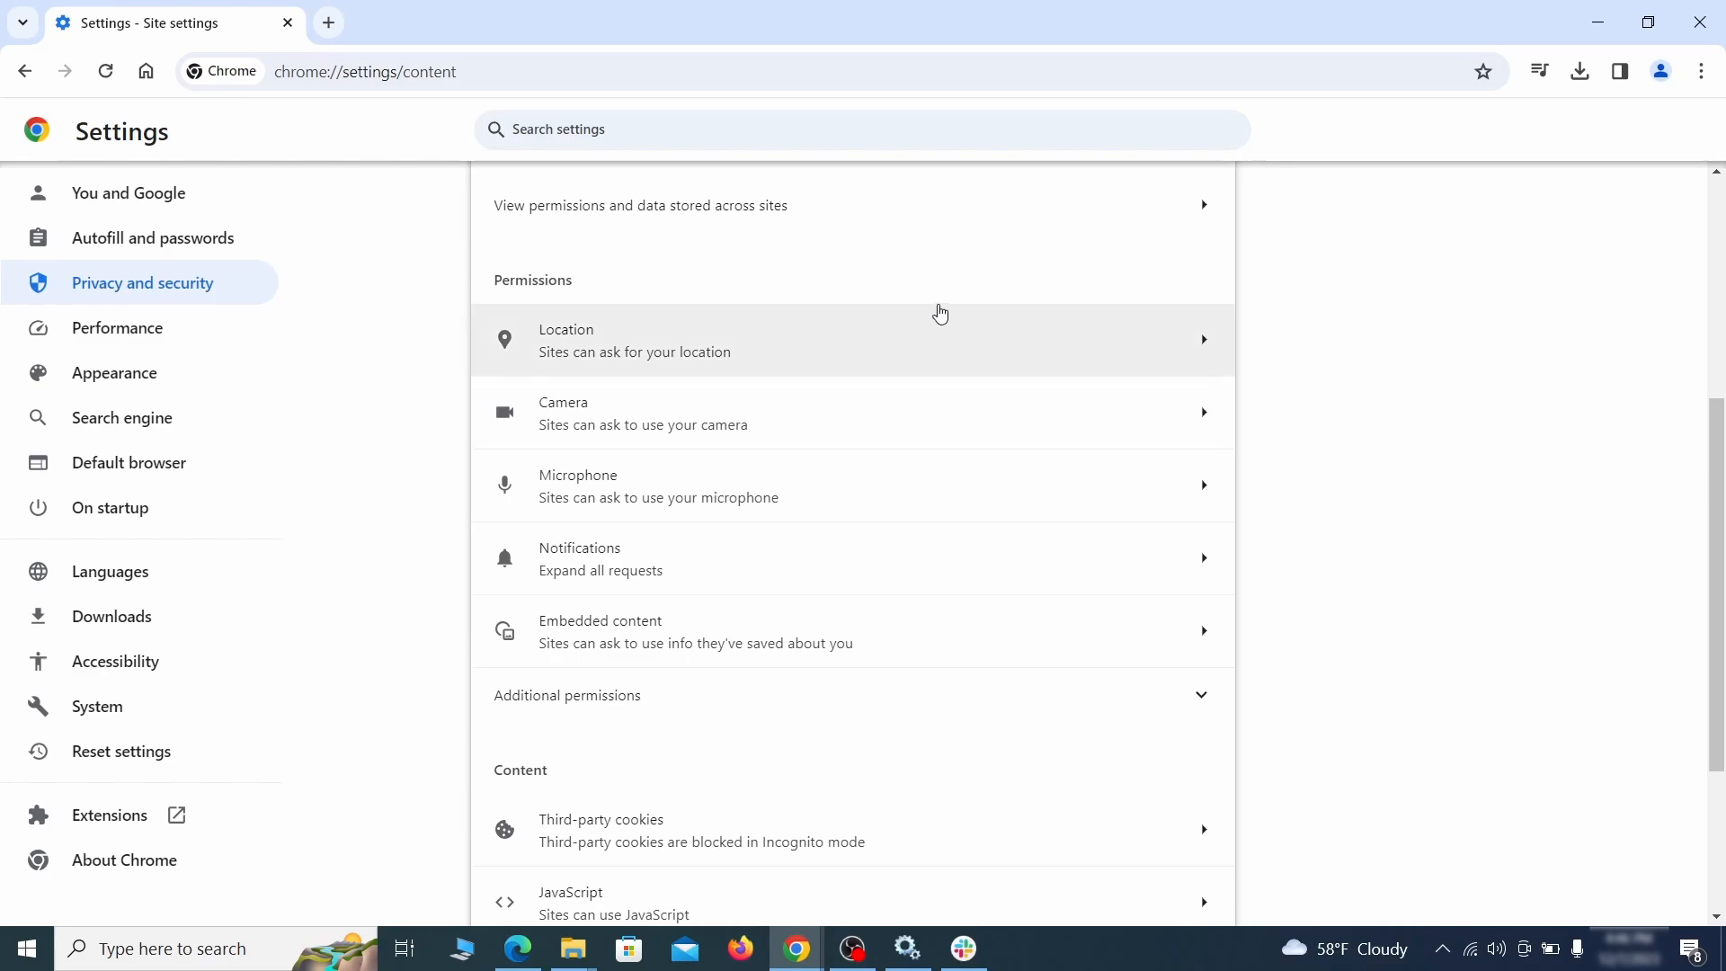
left_click(867, 349)
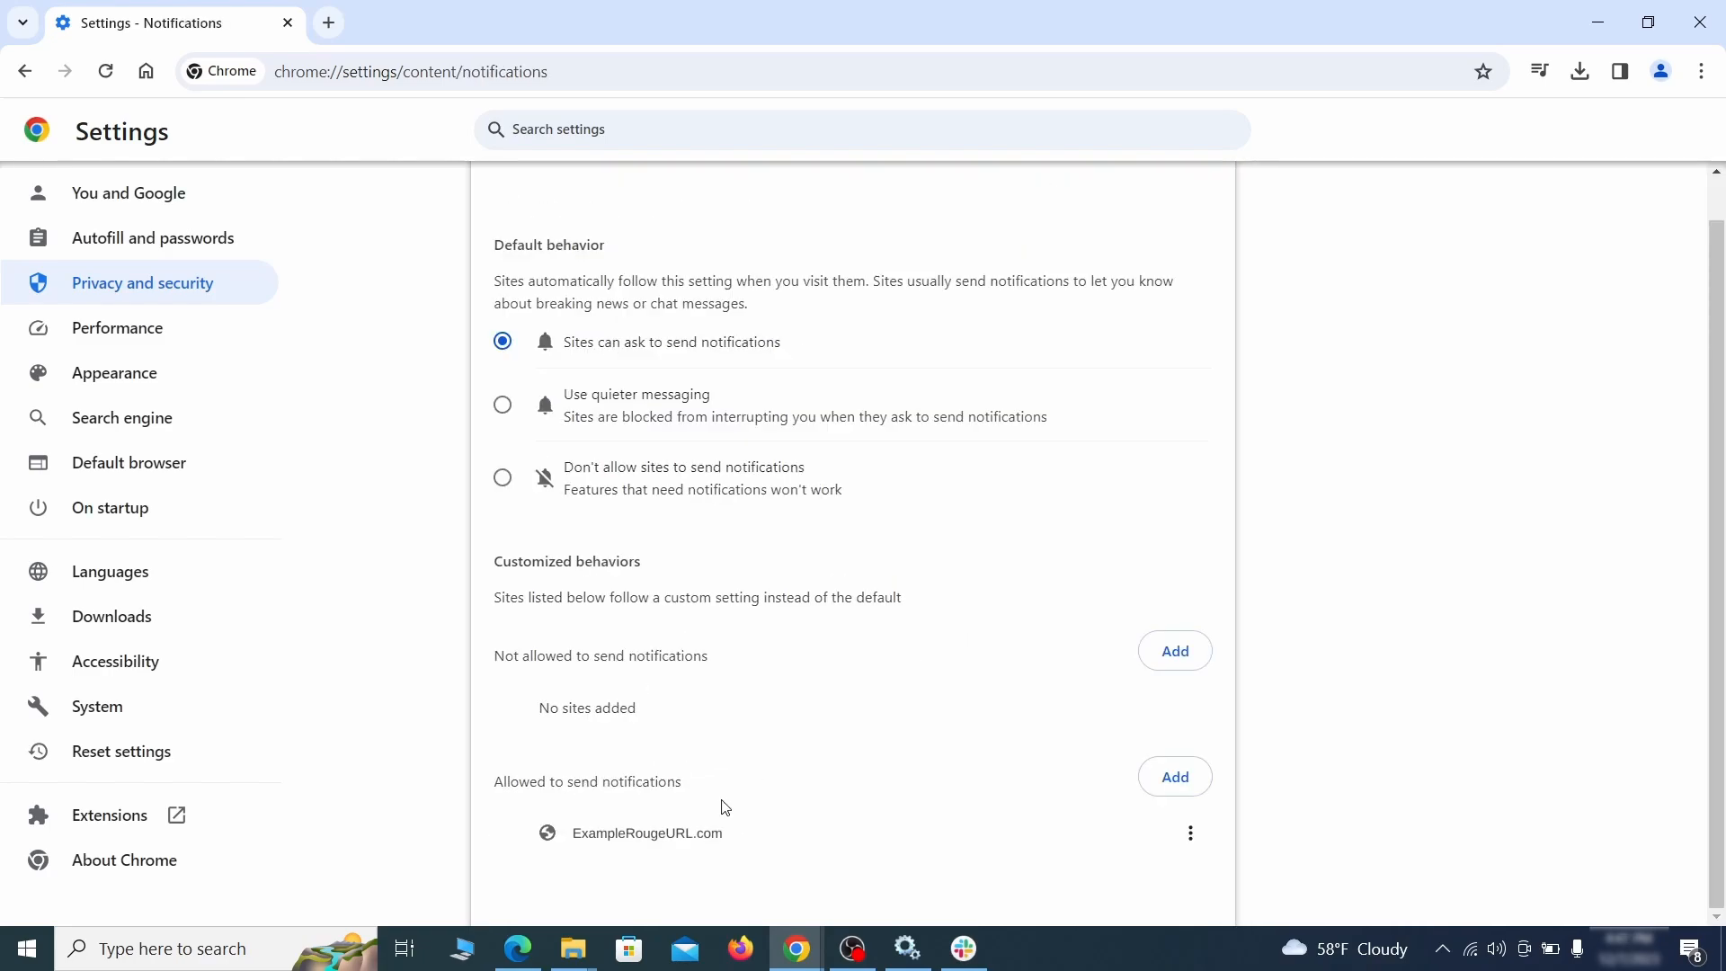
left_click(1190, 834)
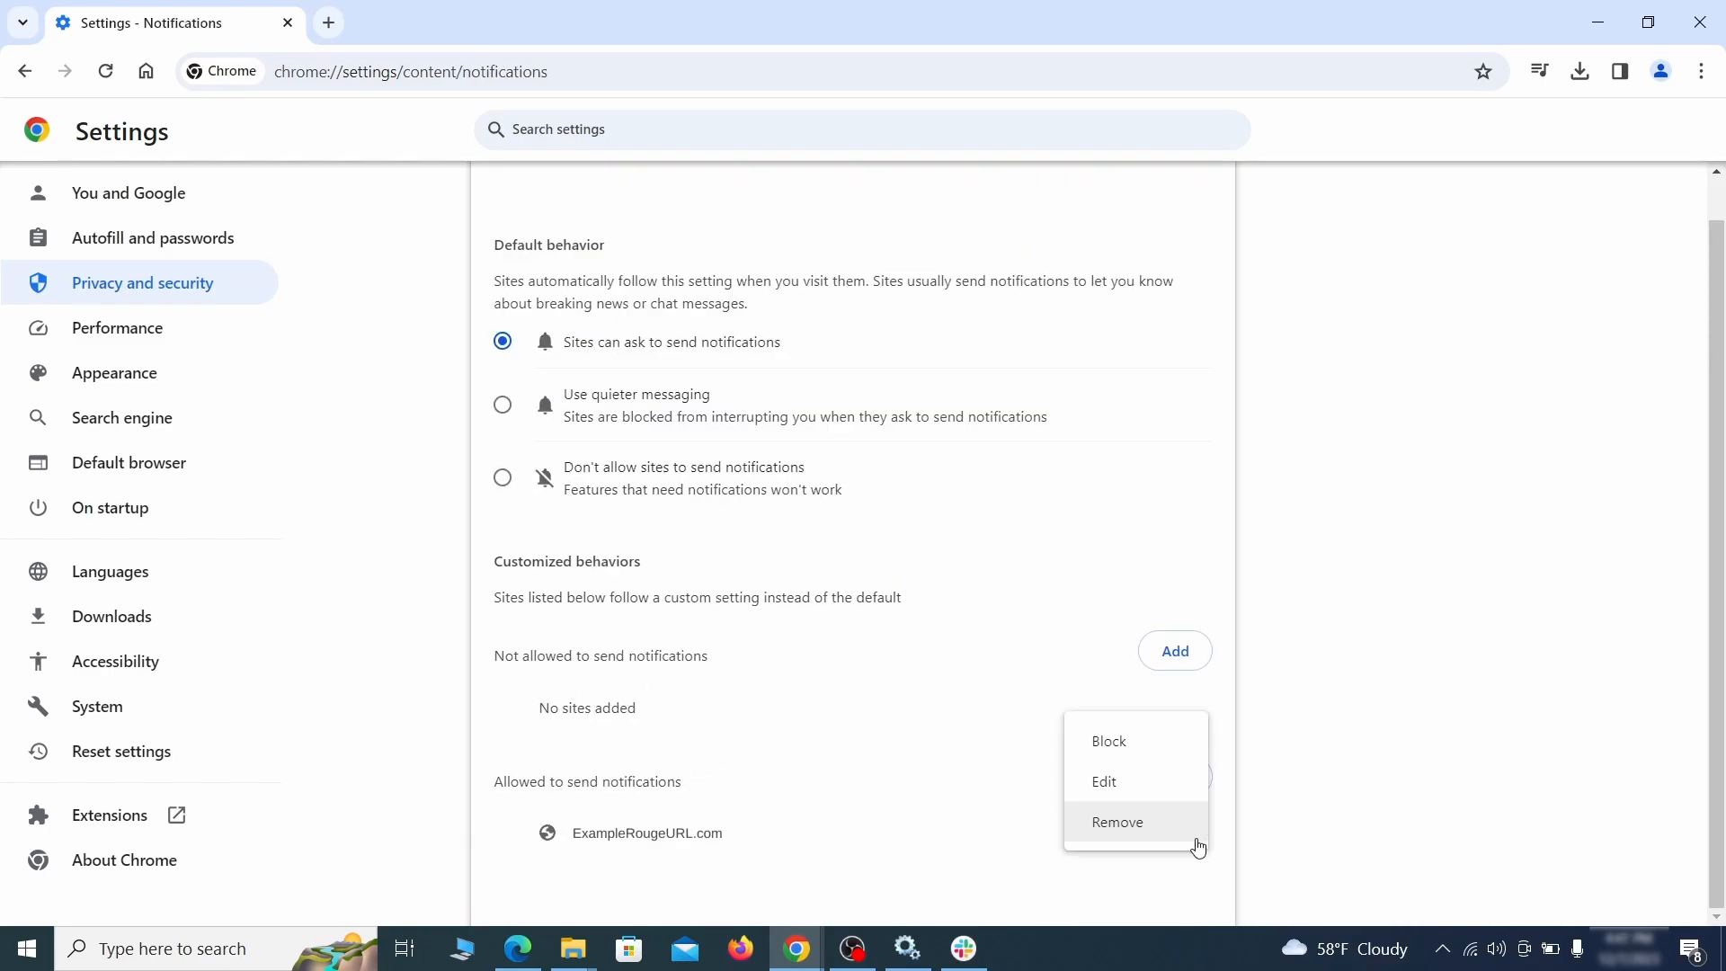
left_click(1138, 834)
key("alt+Left")
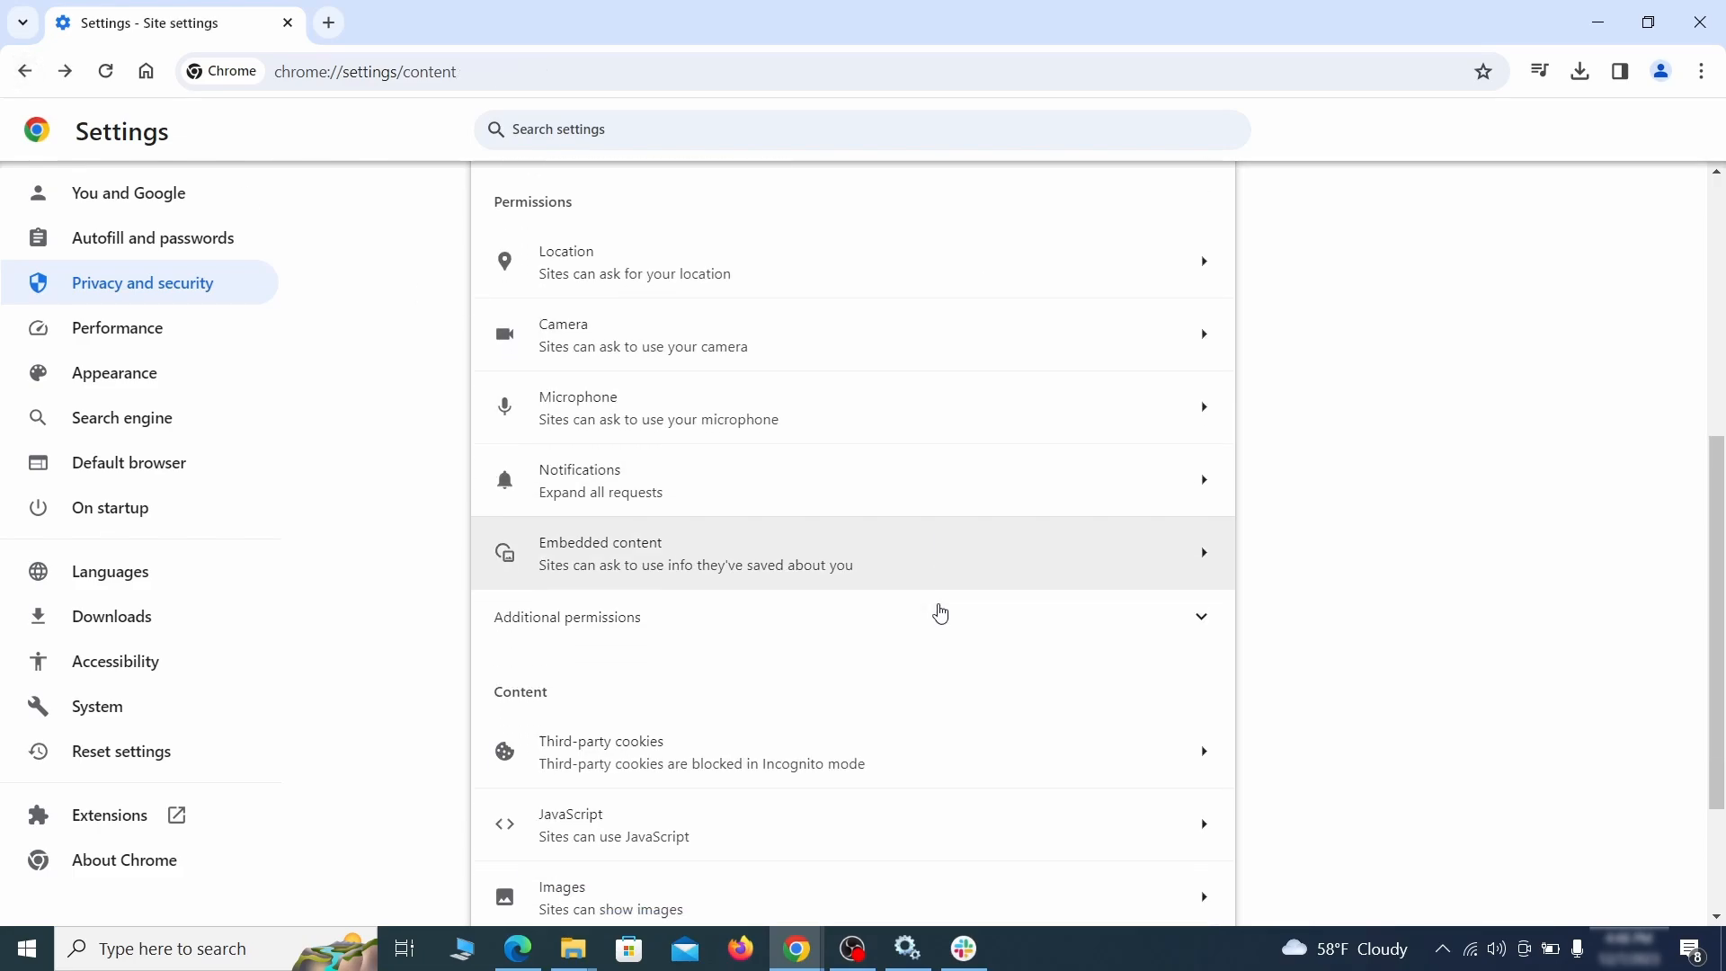
Check the sites allowed to use third-party cookies and return to the site settings.
scroll(935, 609, "down", 2)
left_click(926, 609)
scroll(932, 611, "down", 5)
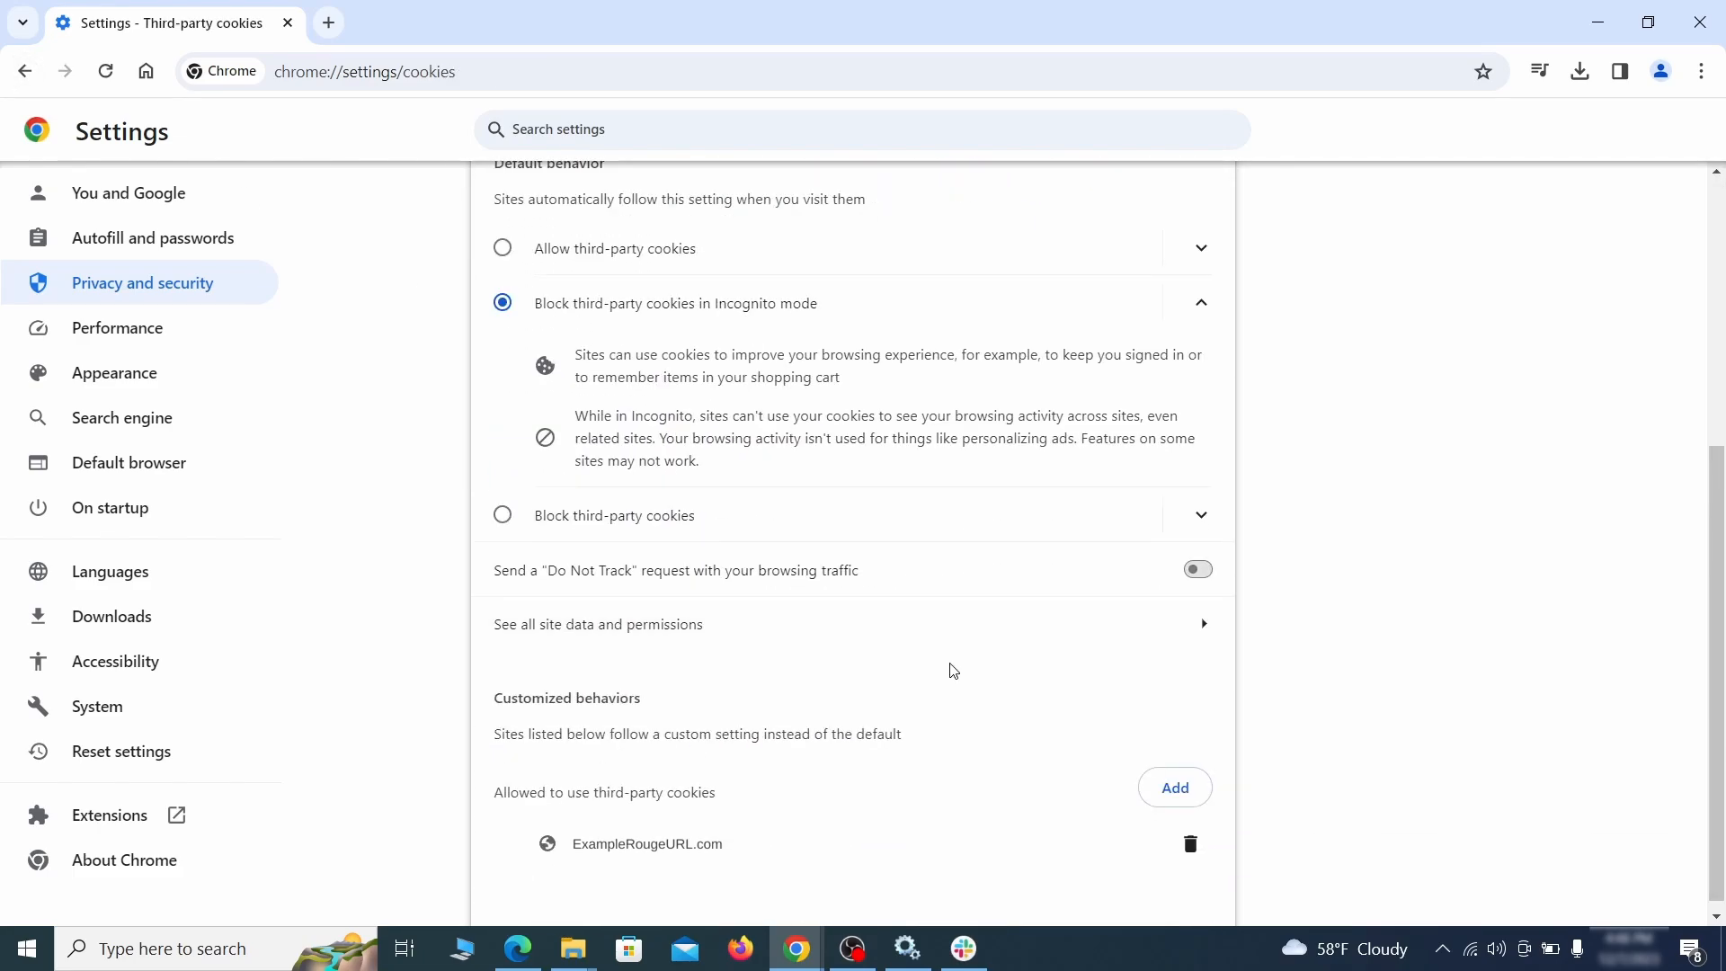
key("alt+Left")
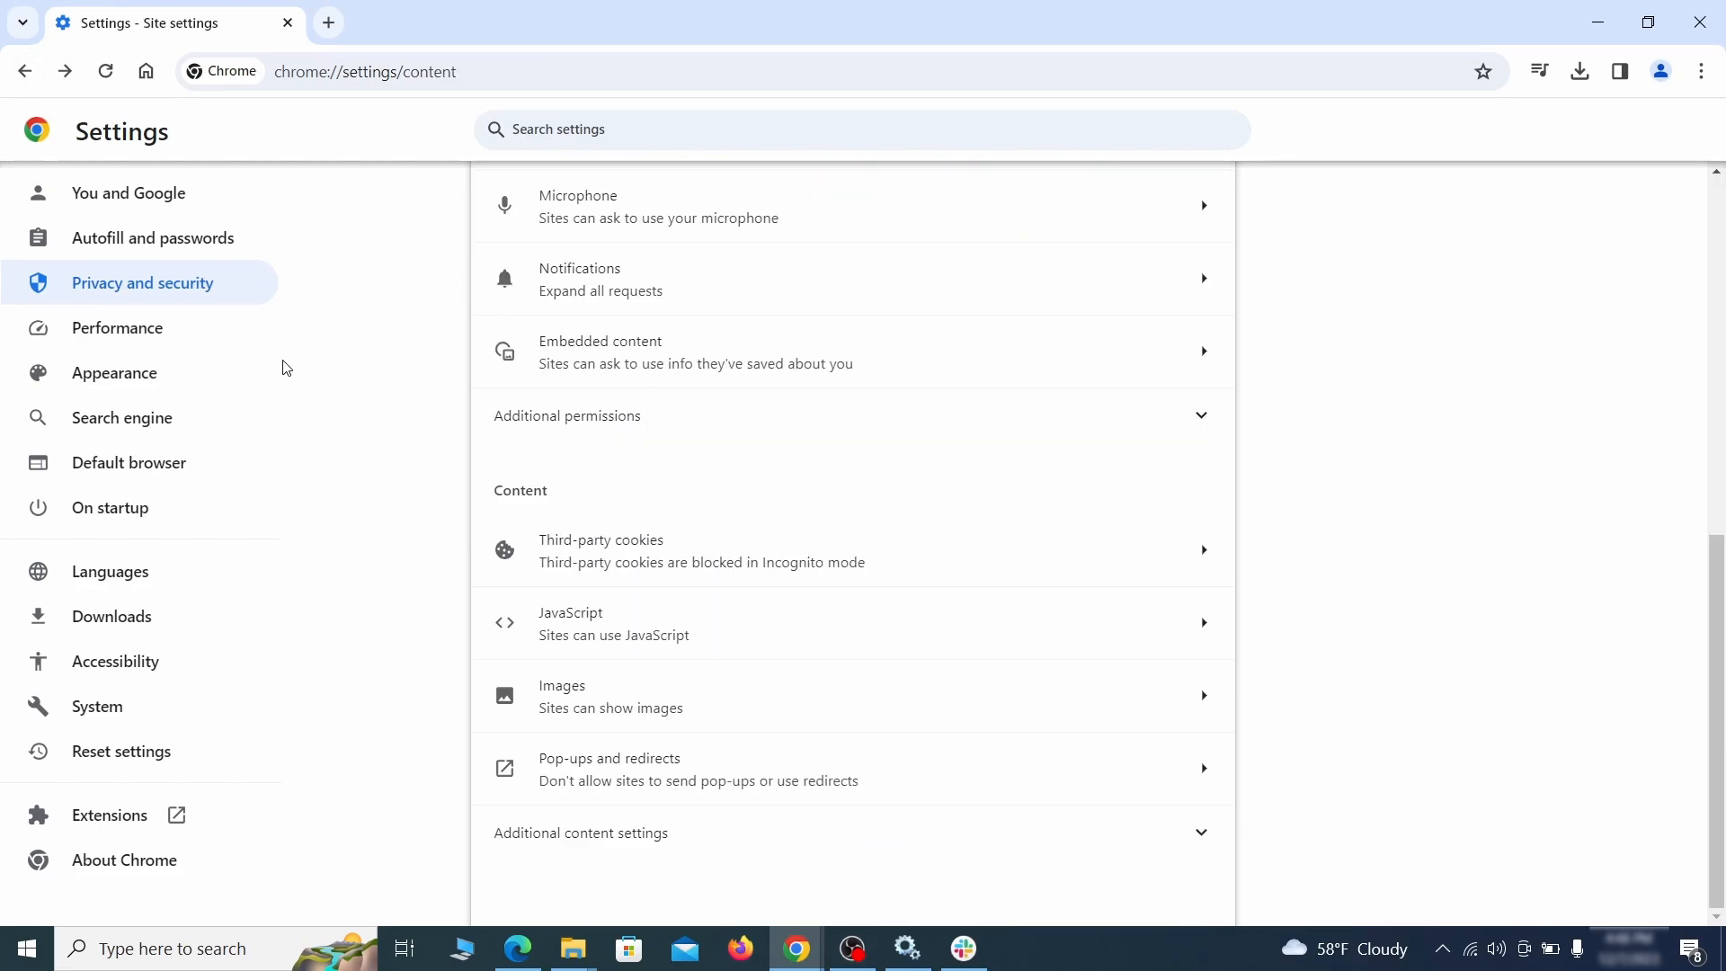
left_click(235, 377)
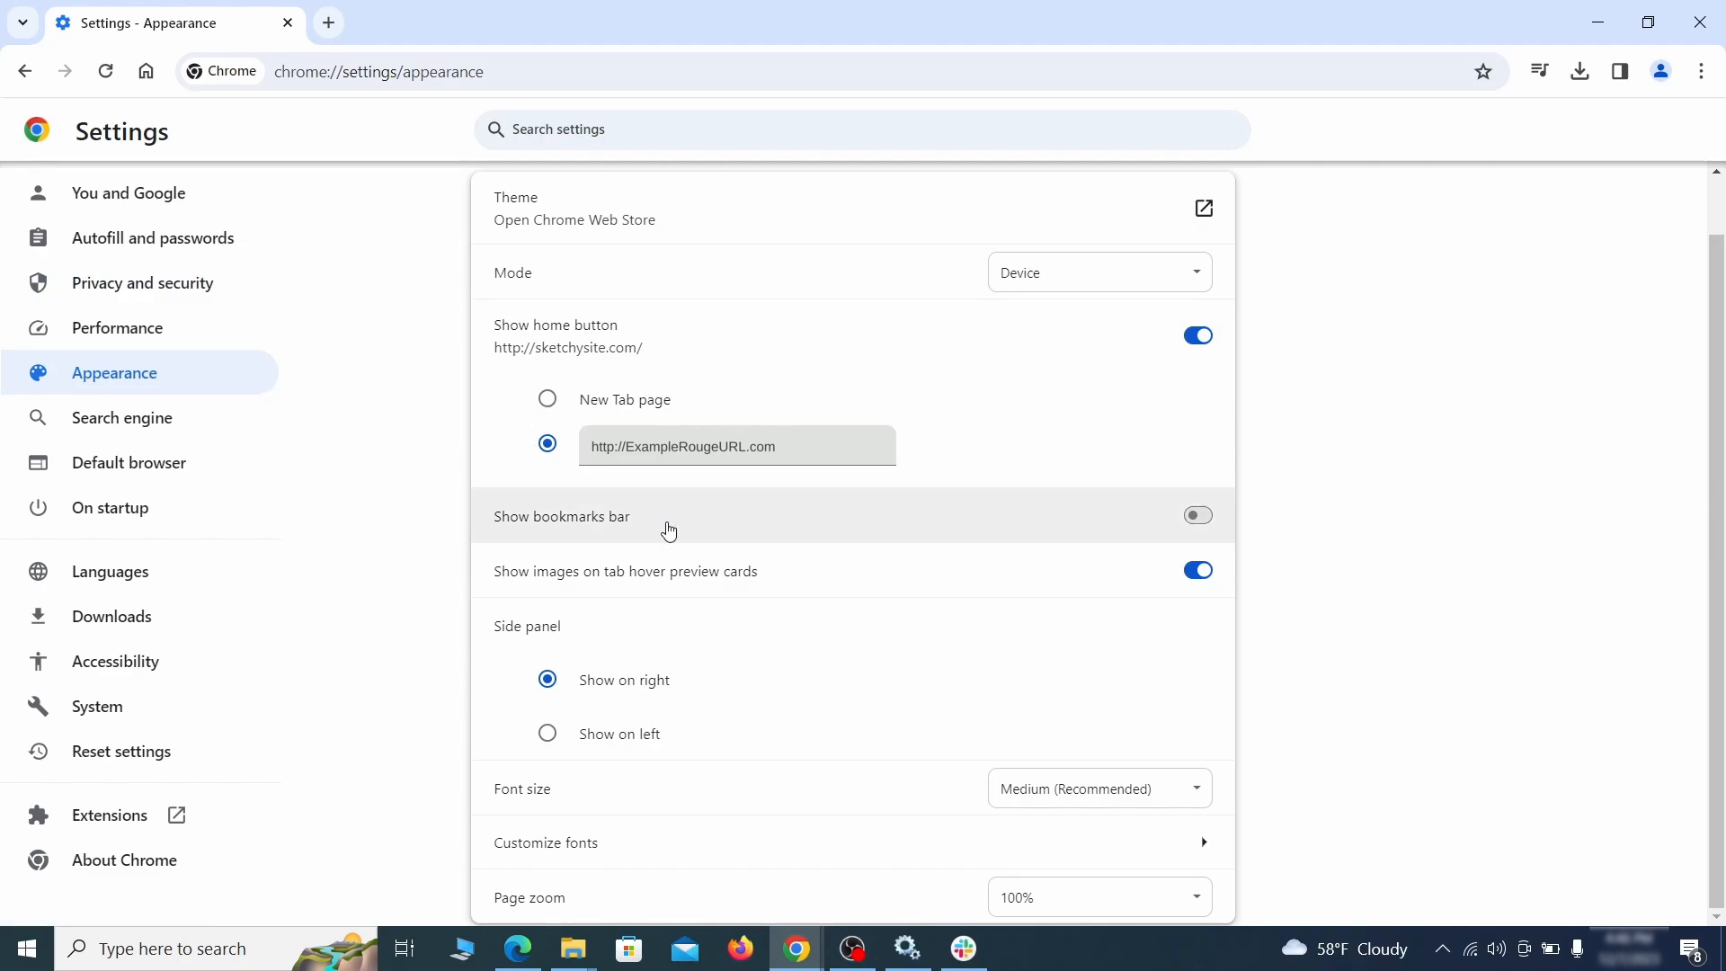
left_click_drag(759, 452, 567, 447)
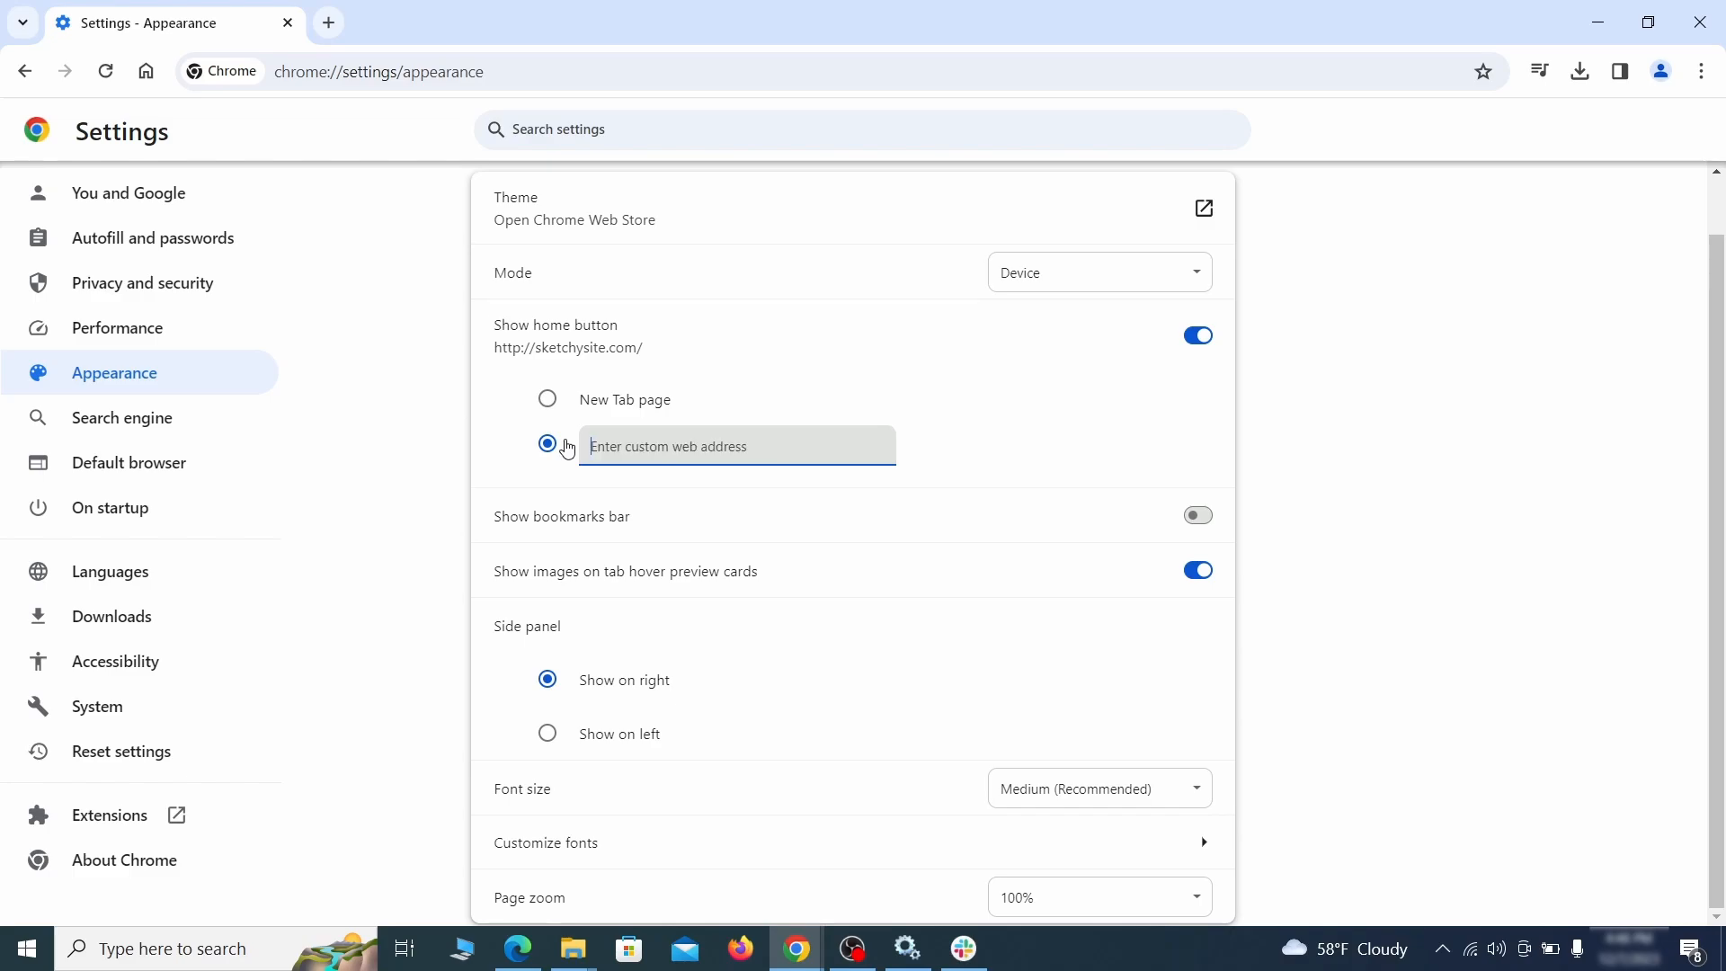
Set the address bar search engine to Google and delete ExampleRougeURL.com from the site search shortcuts.
left_click(184, 421)
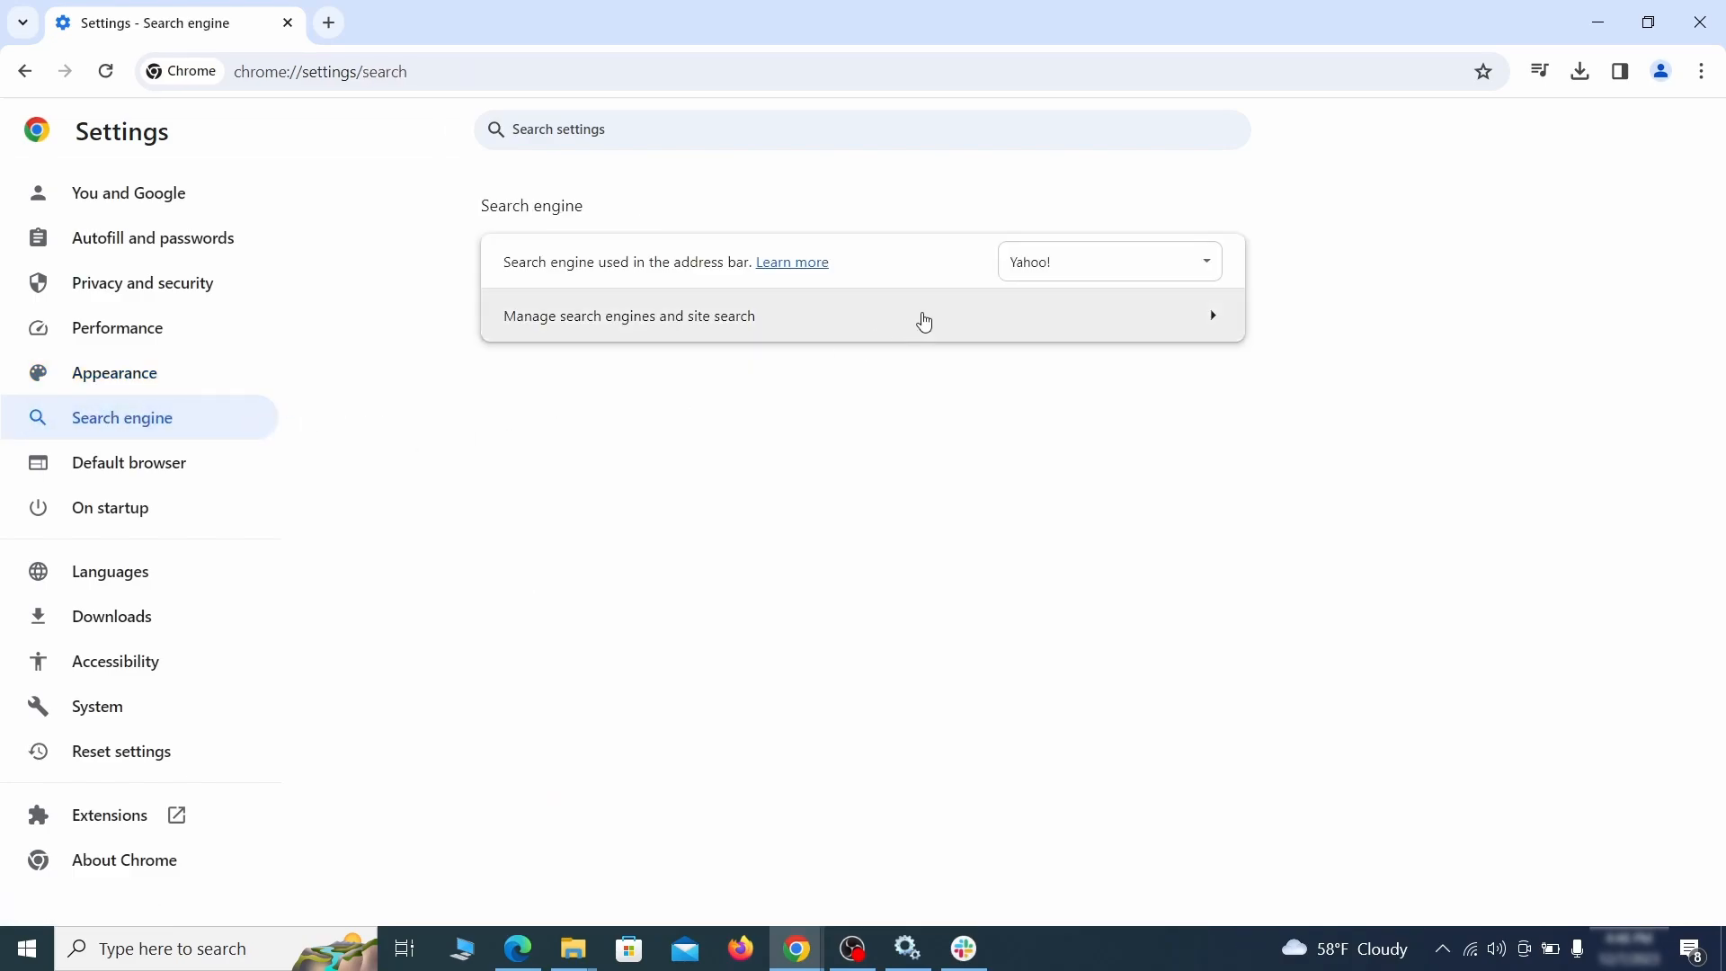
left_click(1181, 267)
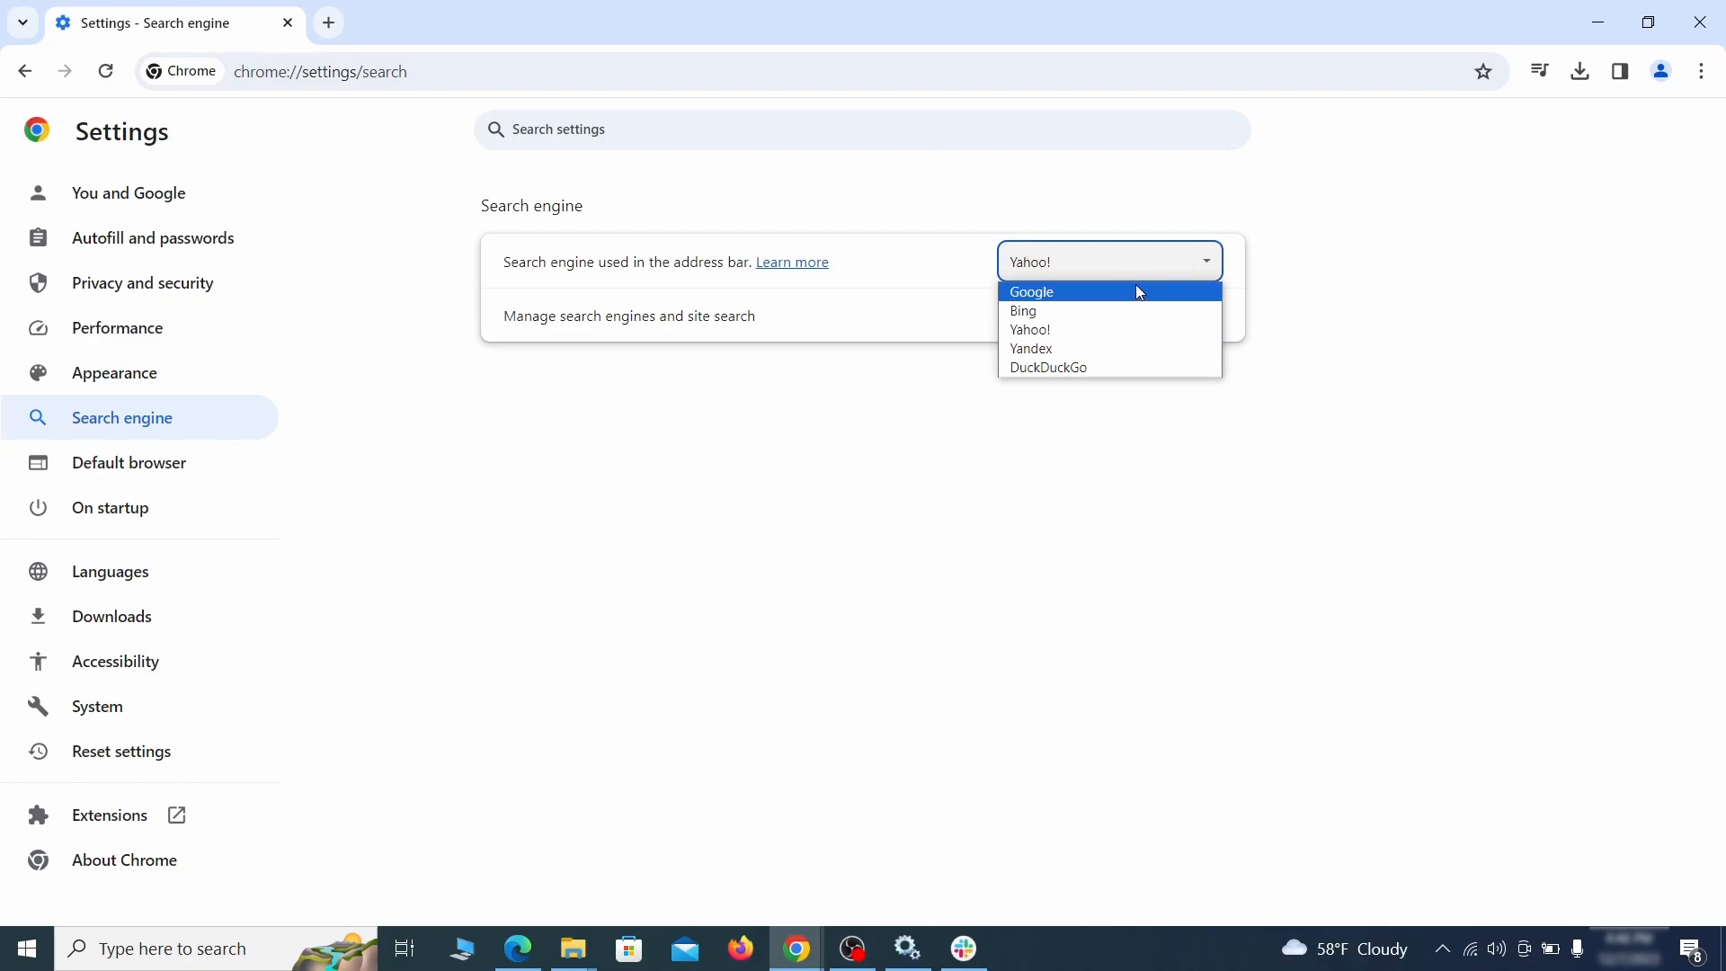
left_click(1140, 293)
left_click(1111, 336)
scroll(1114, 395, "down", 8)
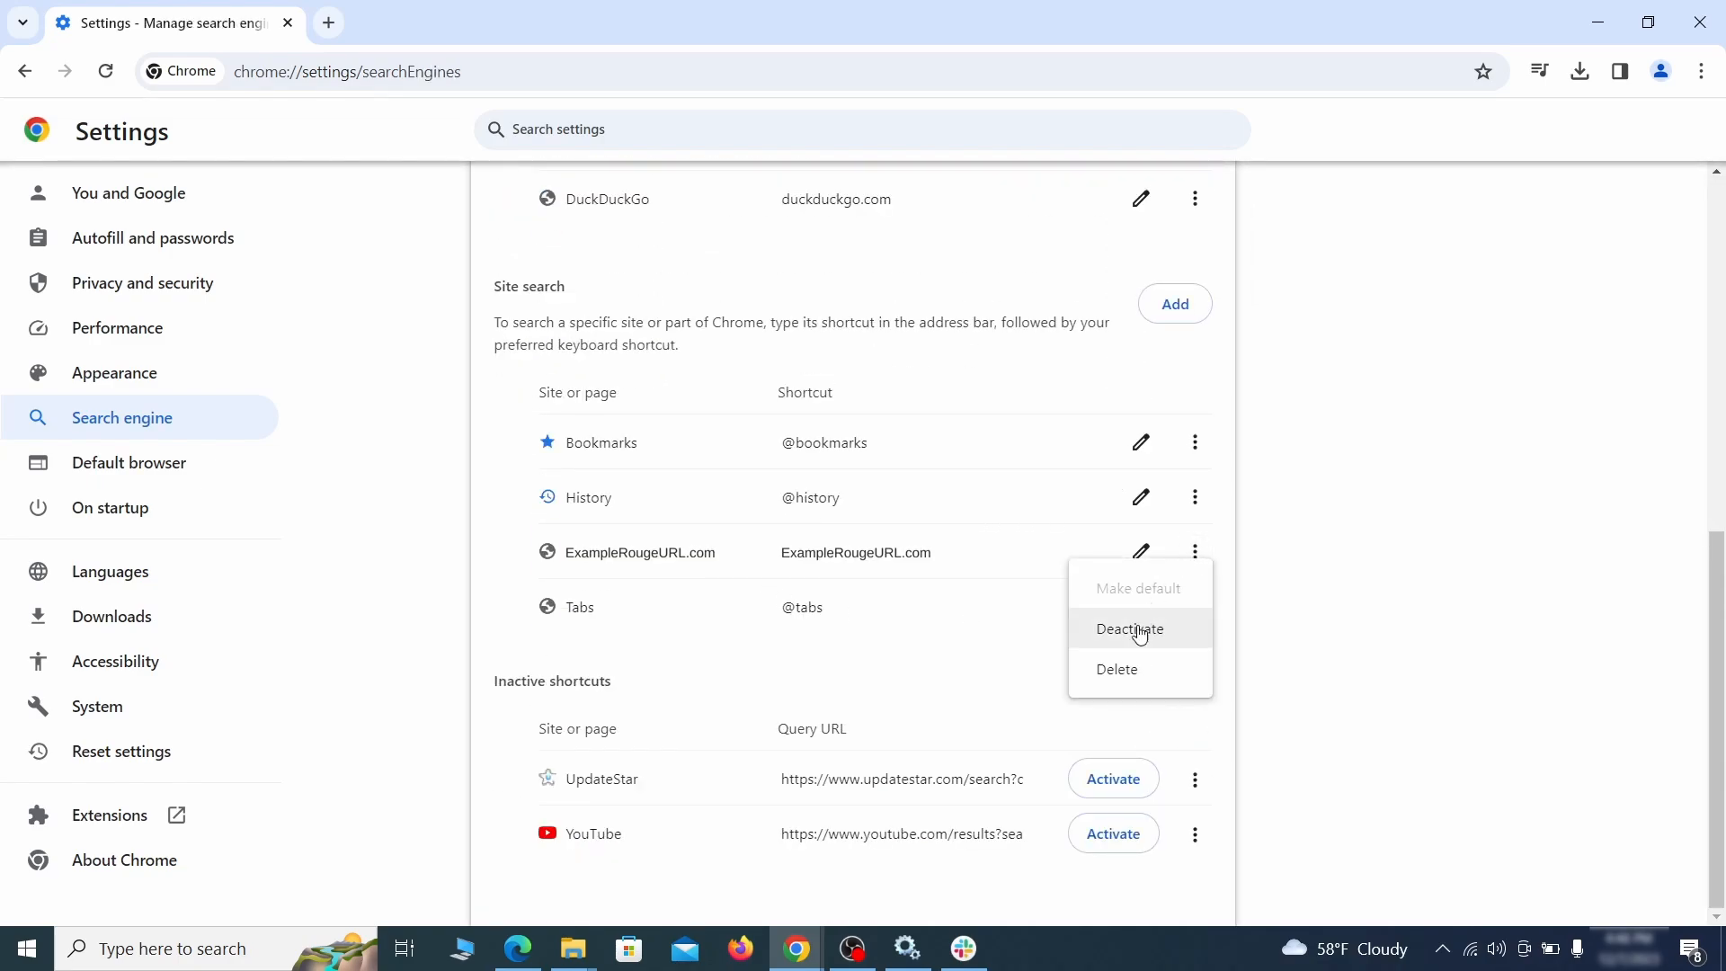
left_click(1119, 672)
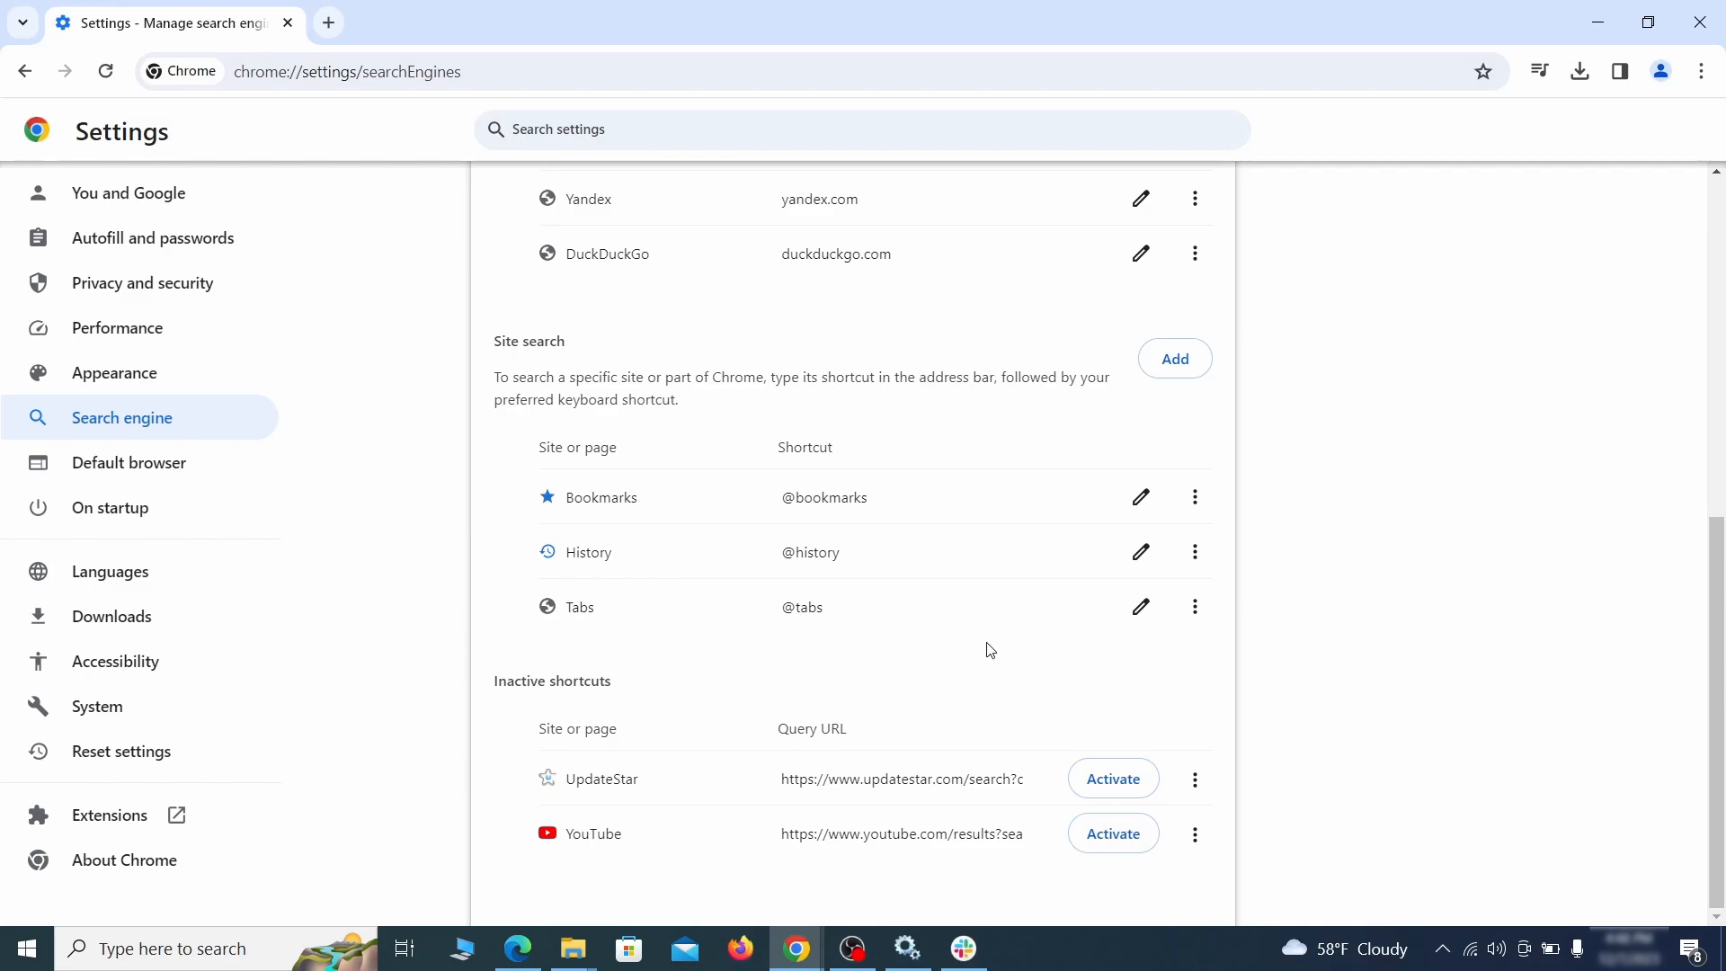
Remove ExampleRougeURL.com from the startup pages and set Chrome to continue where you left off on startup.
left_click(143, 507)
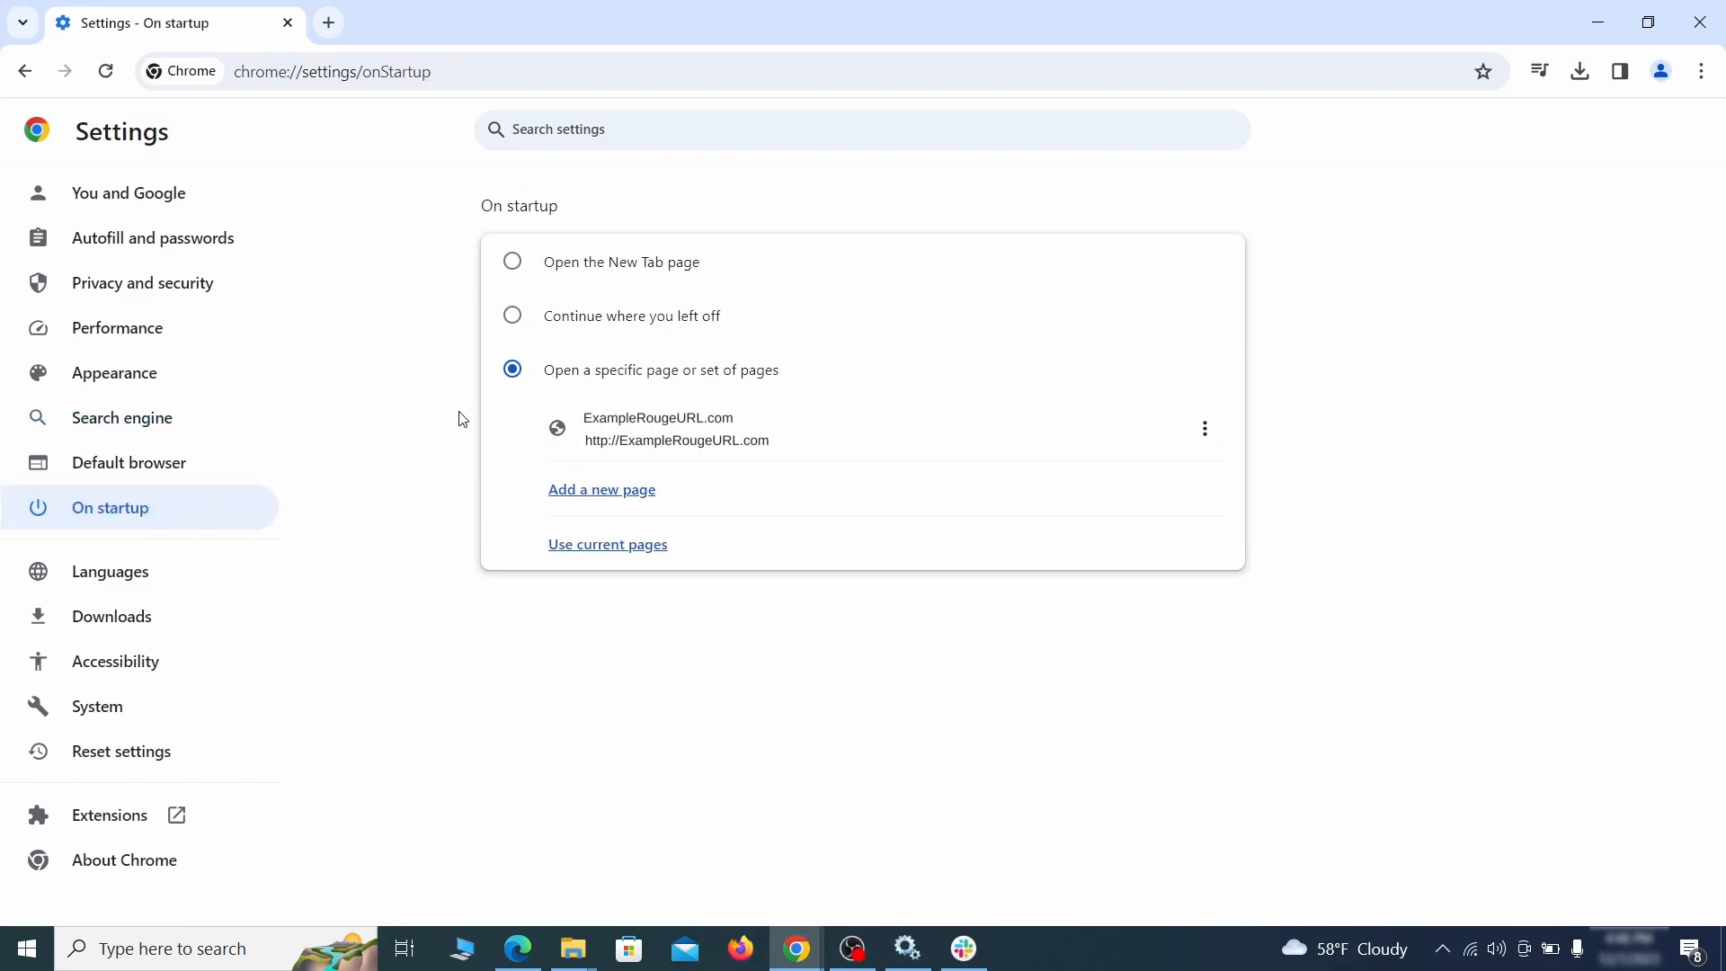
left_click(1203, 431)
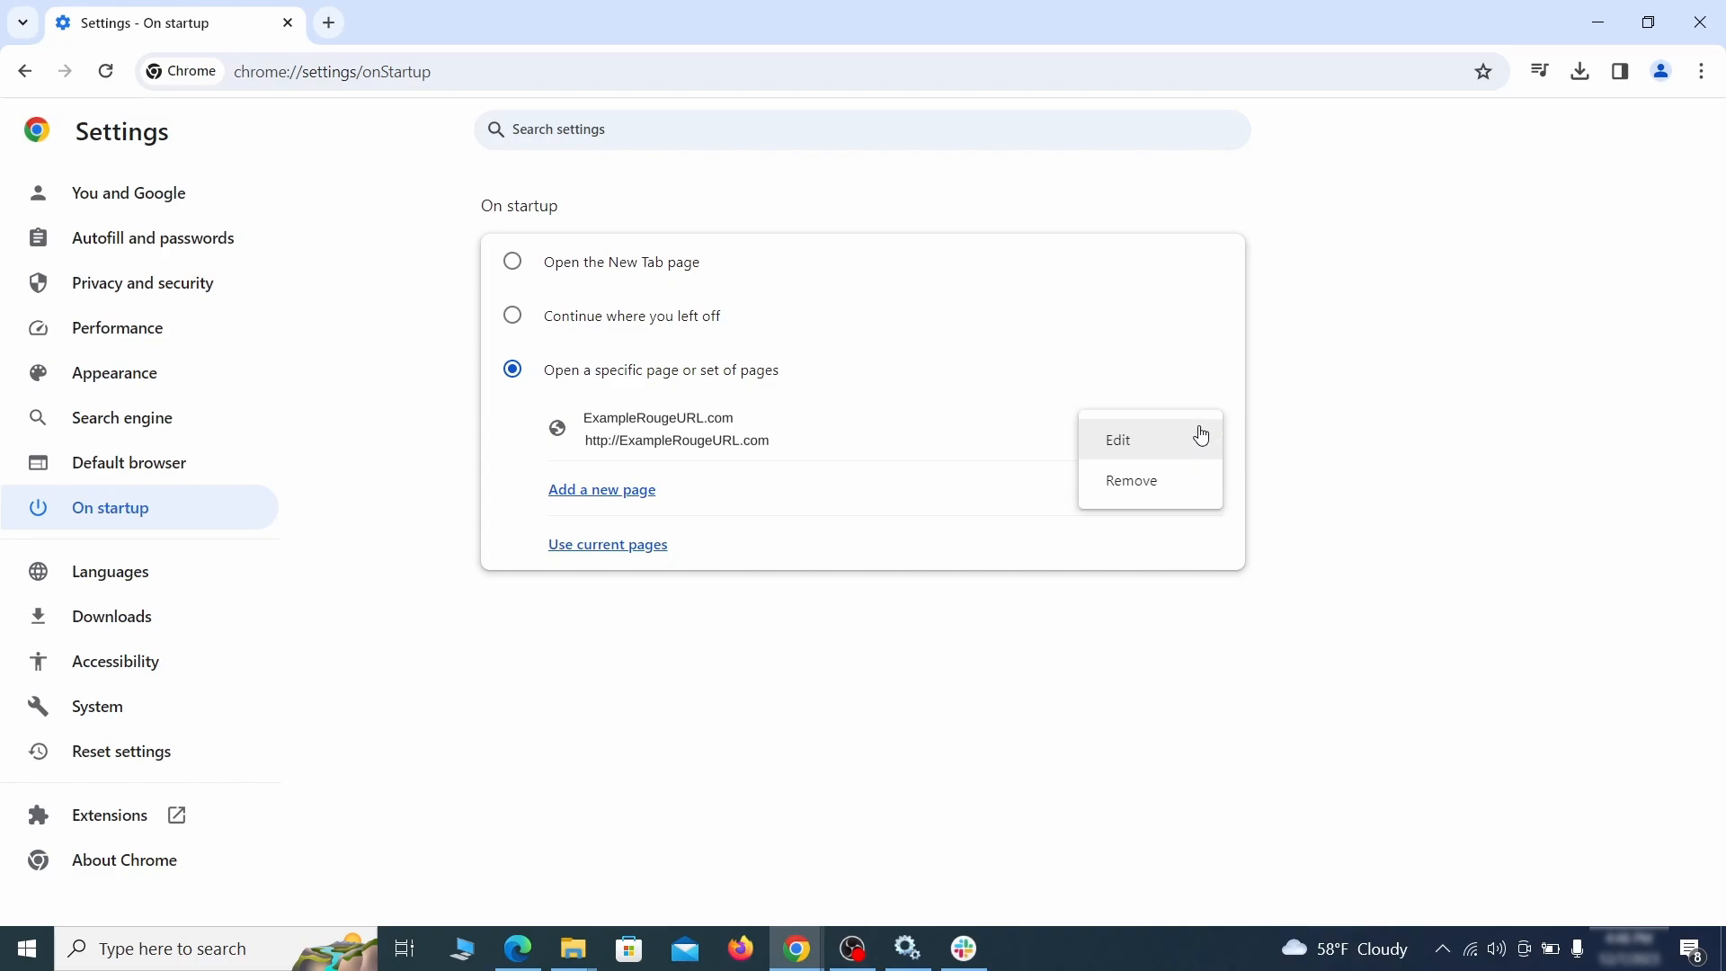
left_click(1153, 485)
left_click(514, 322)
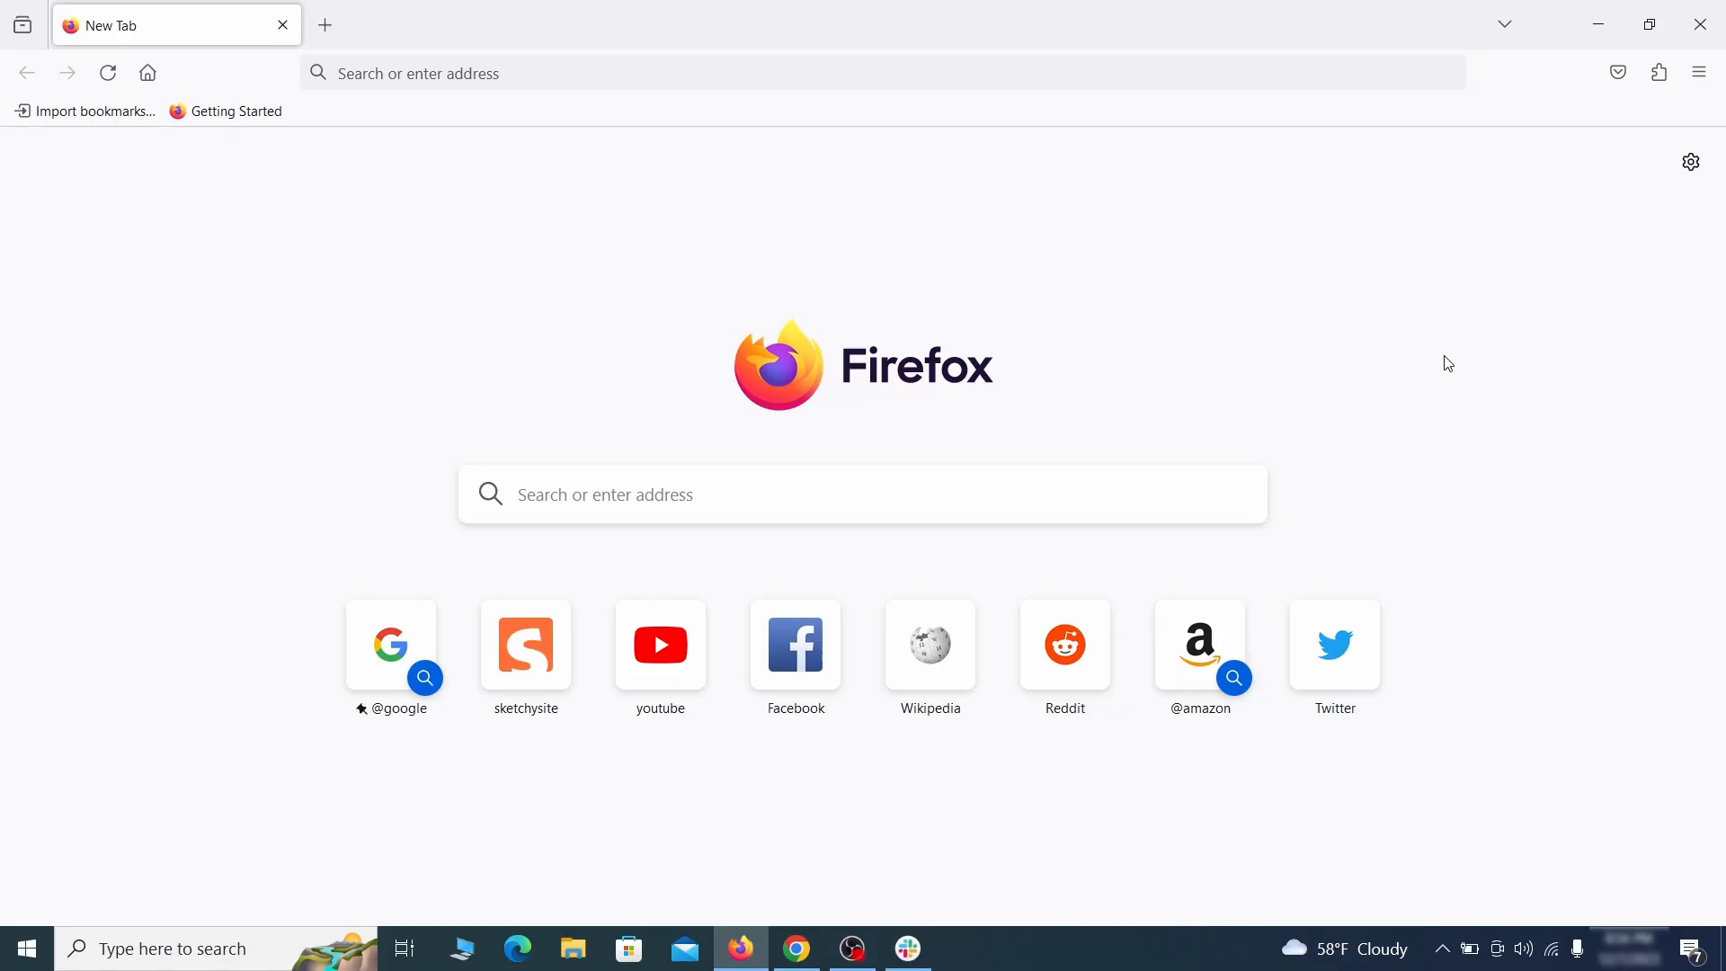
Disable the Contenu+ extension in Firefox and remove it from the browser.
left_click(1659, 73)
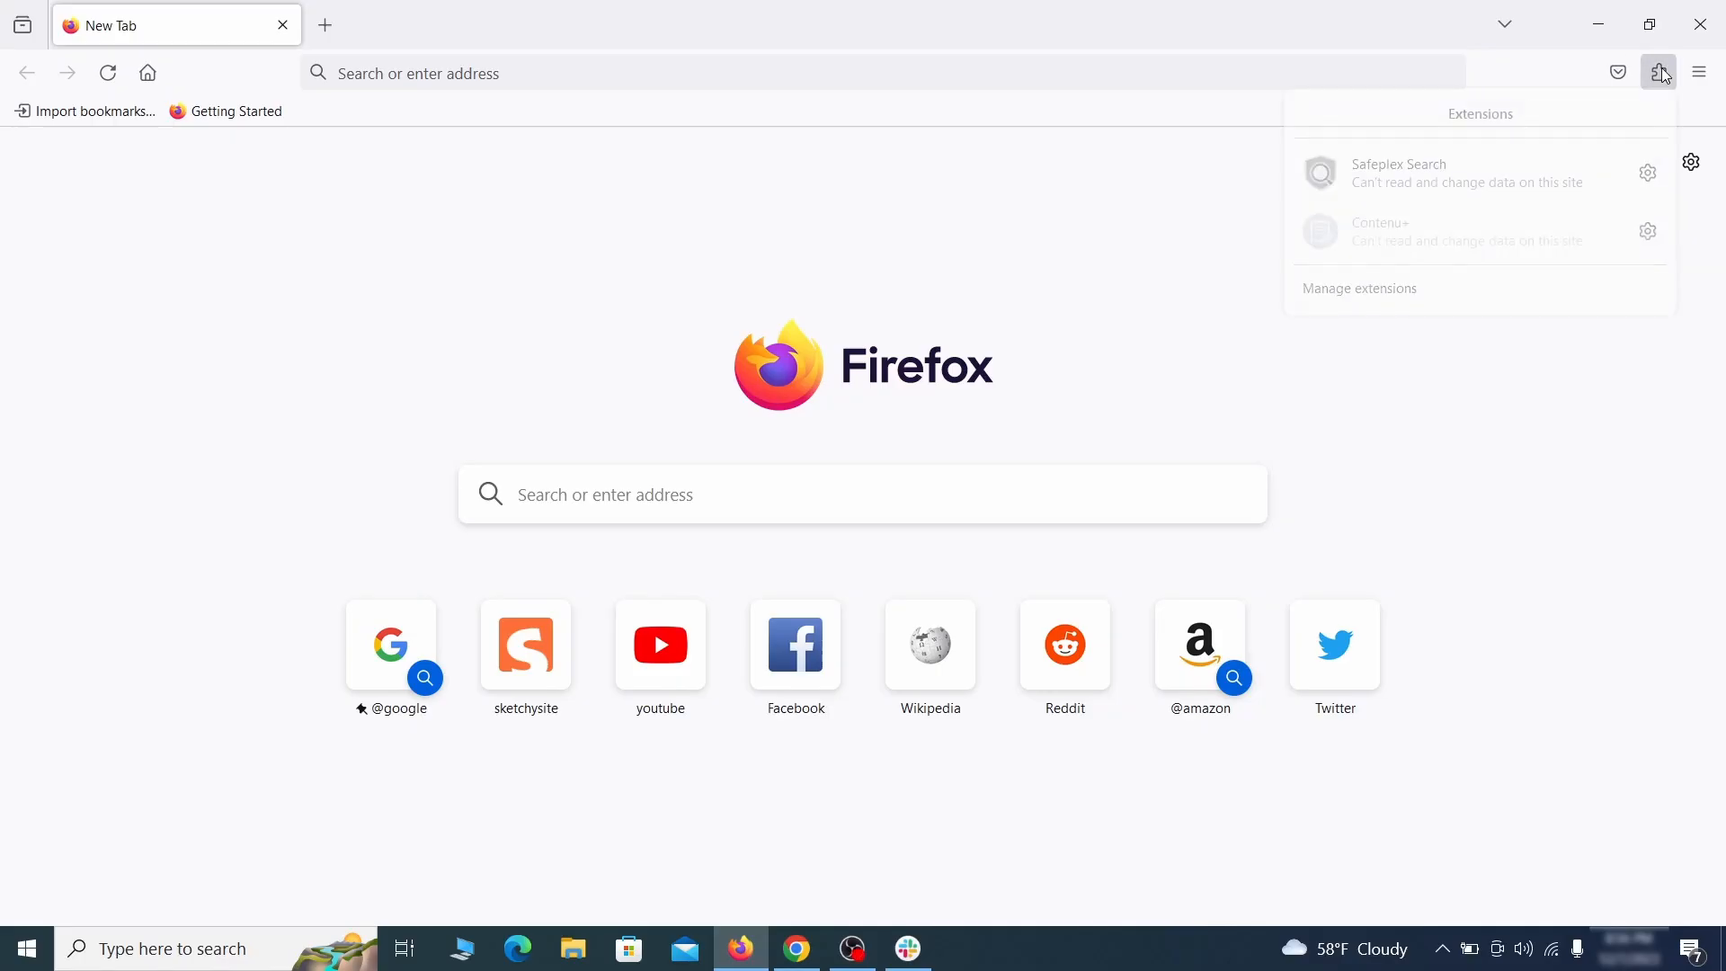
left_click(1453, 294)
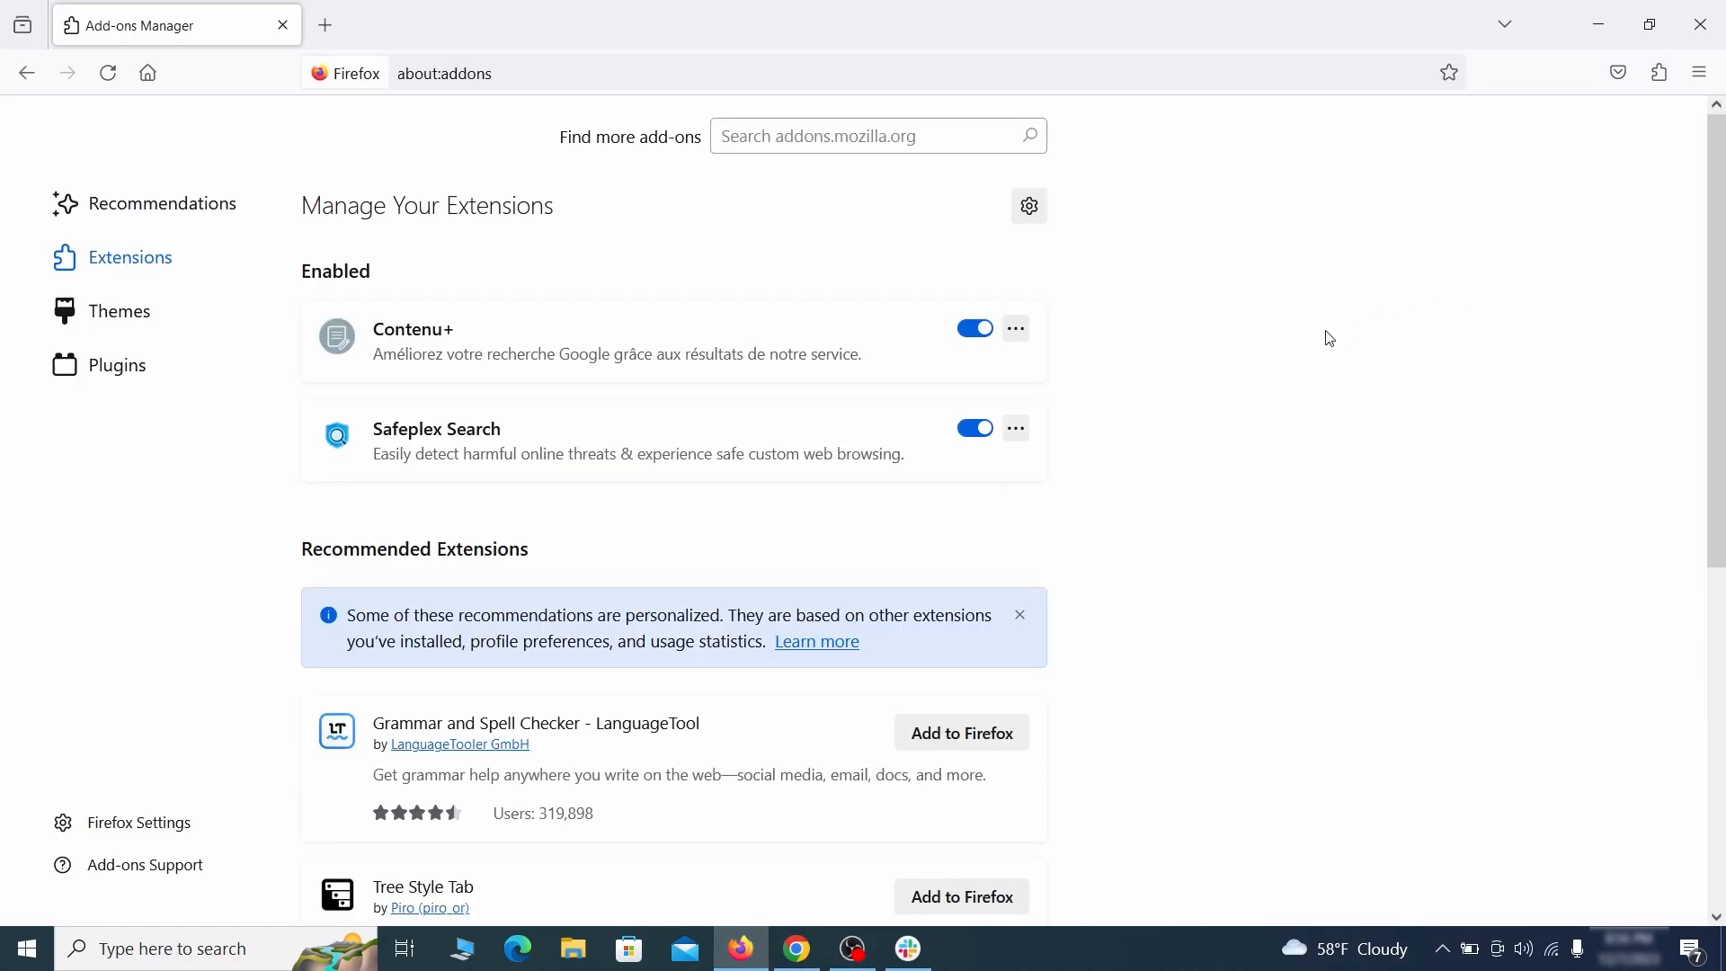
left_click(975, 328)
left_click(1016, 328)
left_click(1085, 362)
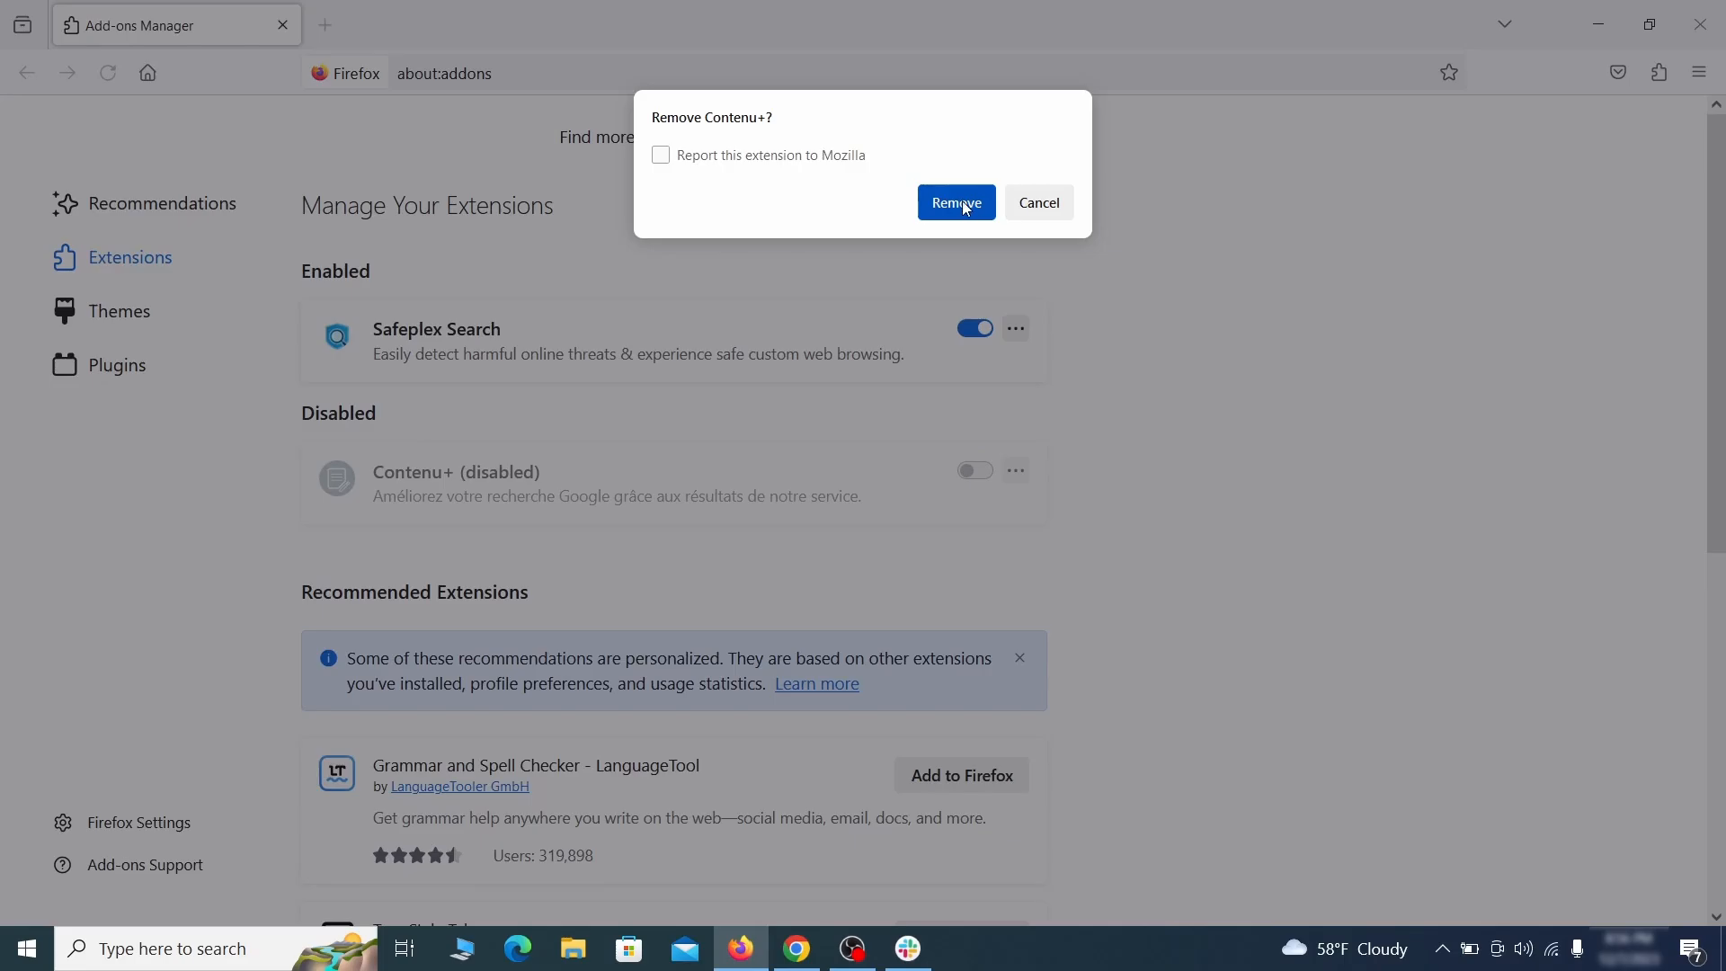
left_click(958, 203)
Clear the custom address ExampleRougeURL.com from Firefox's homepage and new windows setting.
left_click(1702, 83)
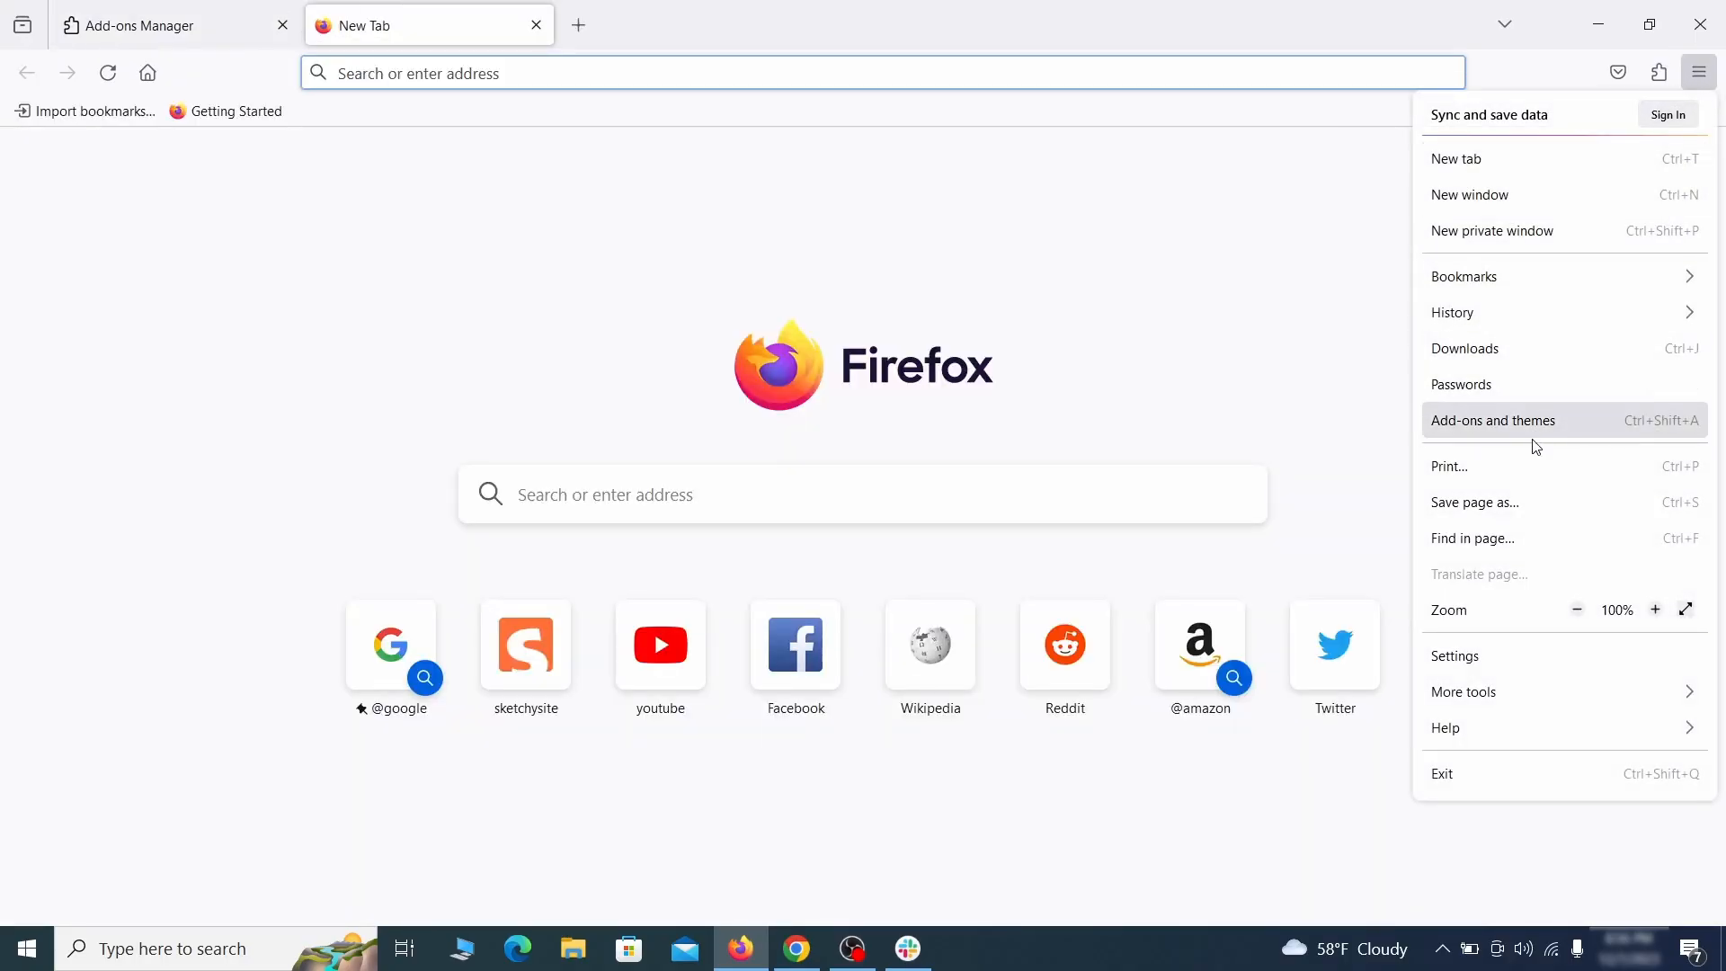
left_click(1493, 659)
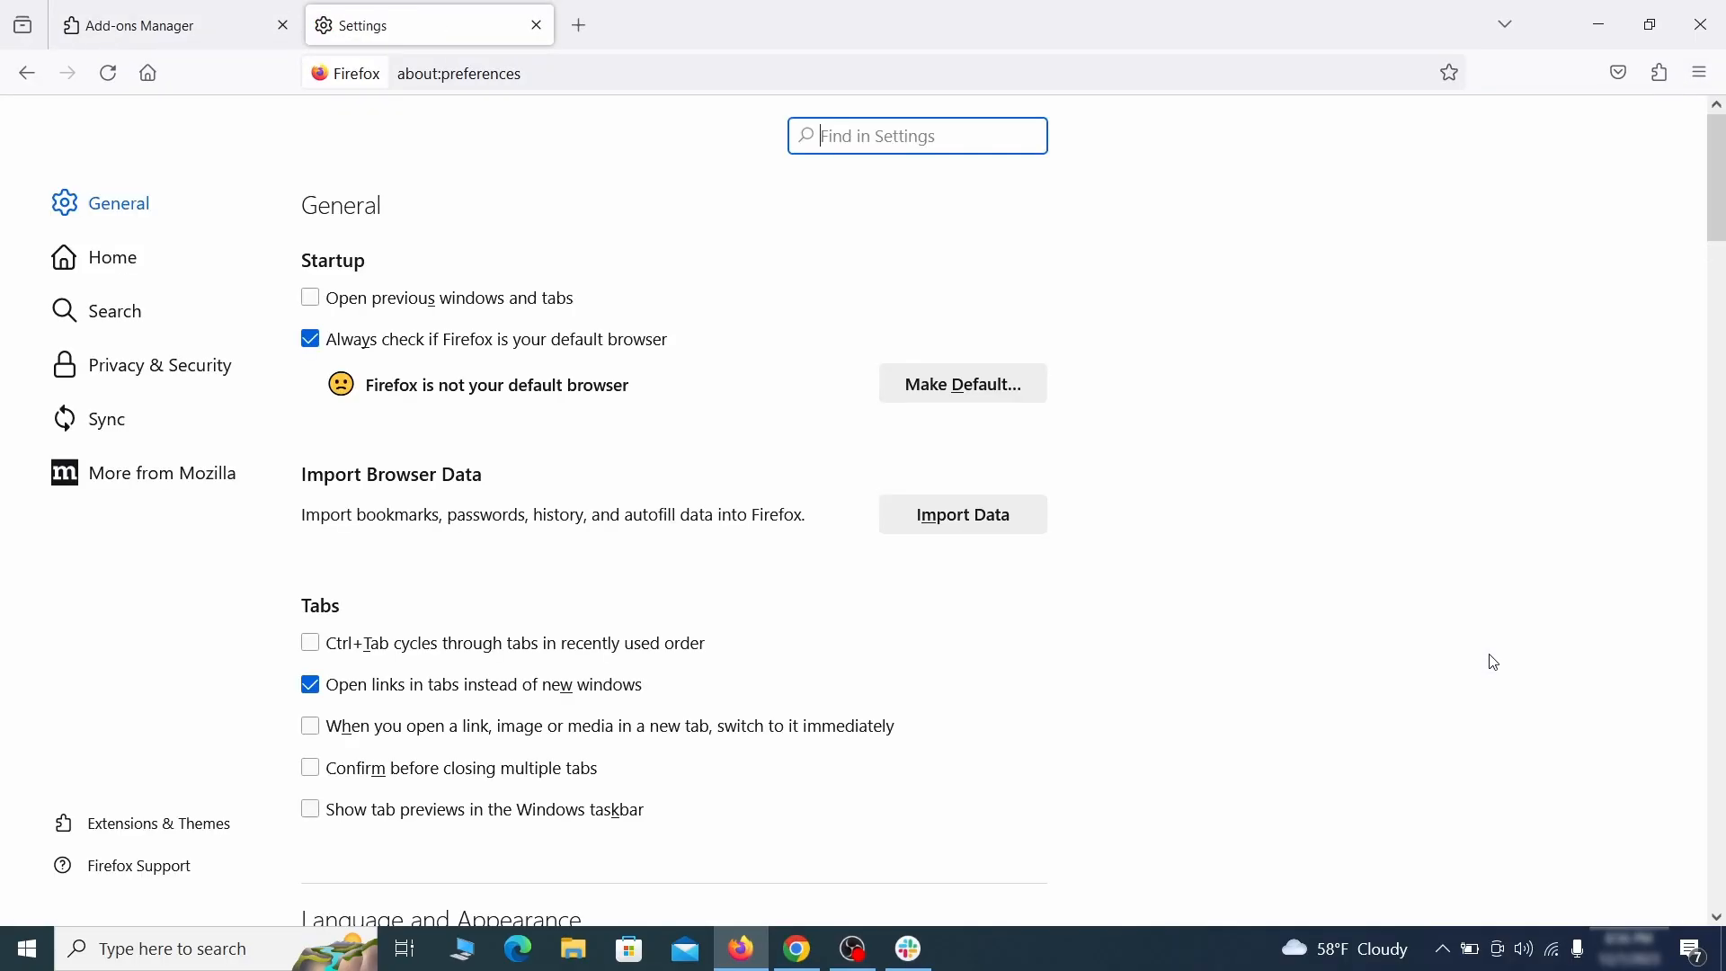
left_click(129, 259)
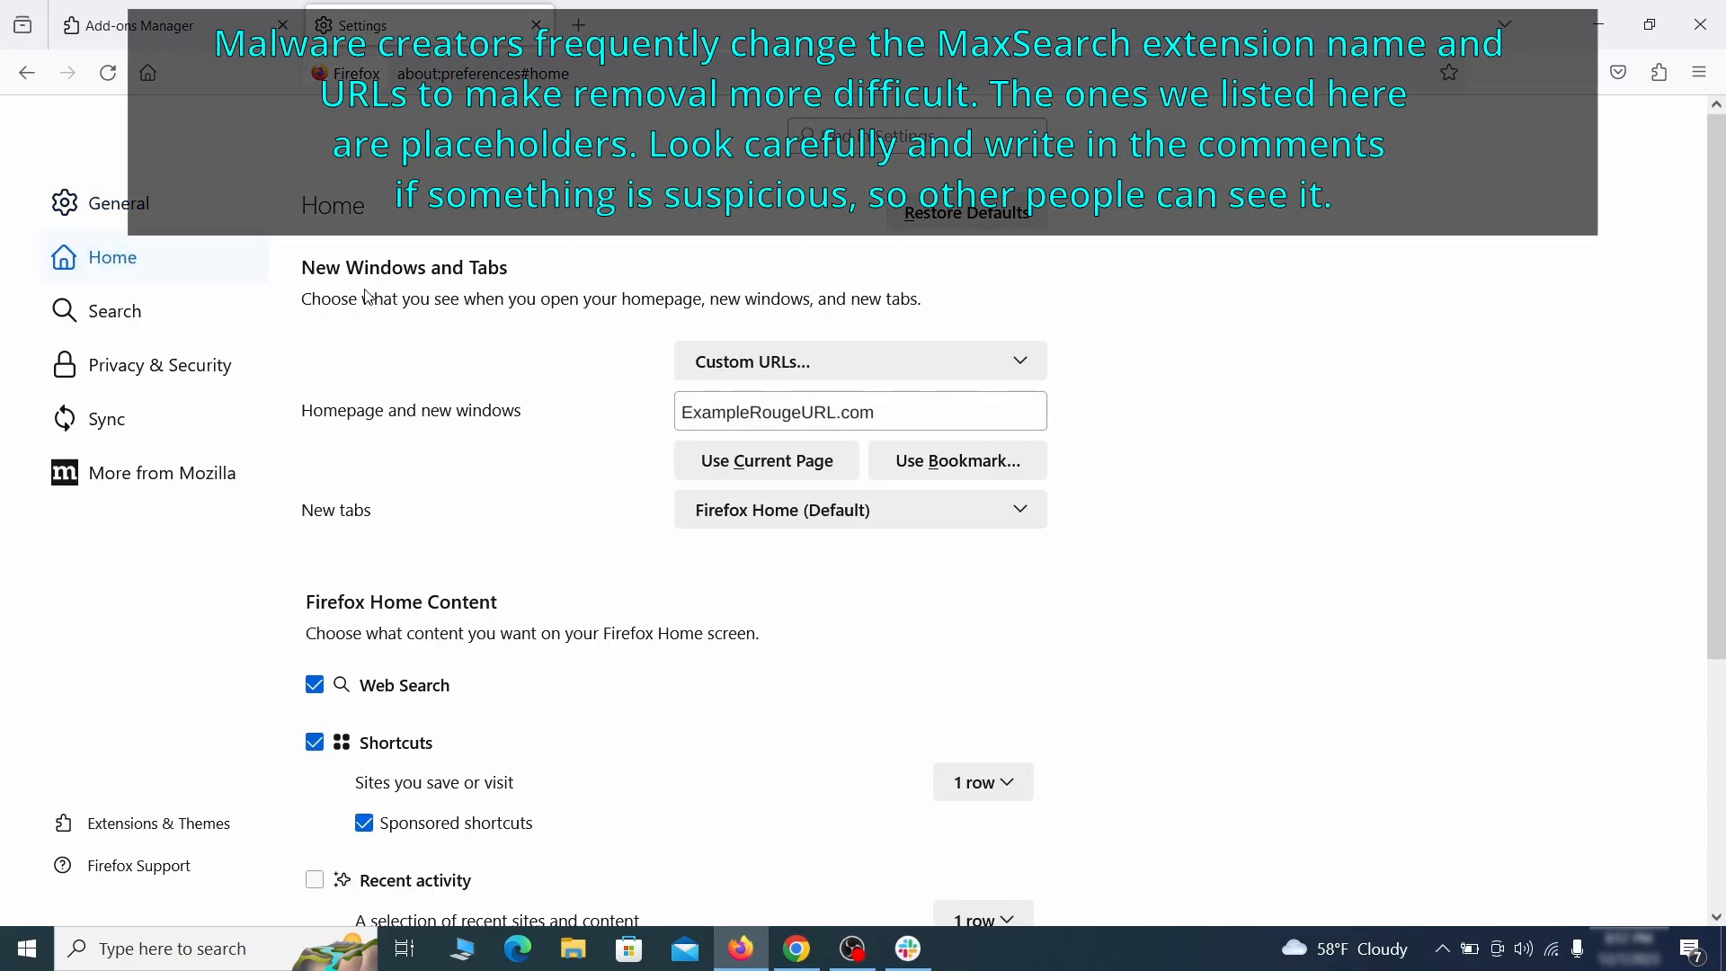
triple_click(871, 412)
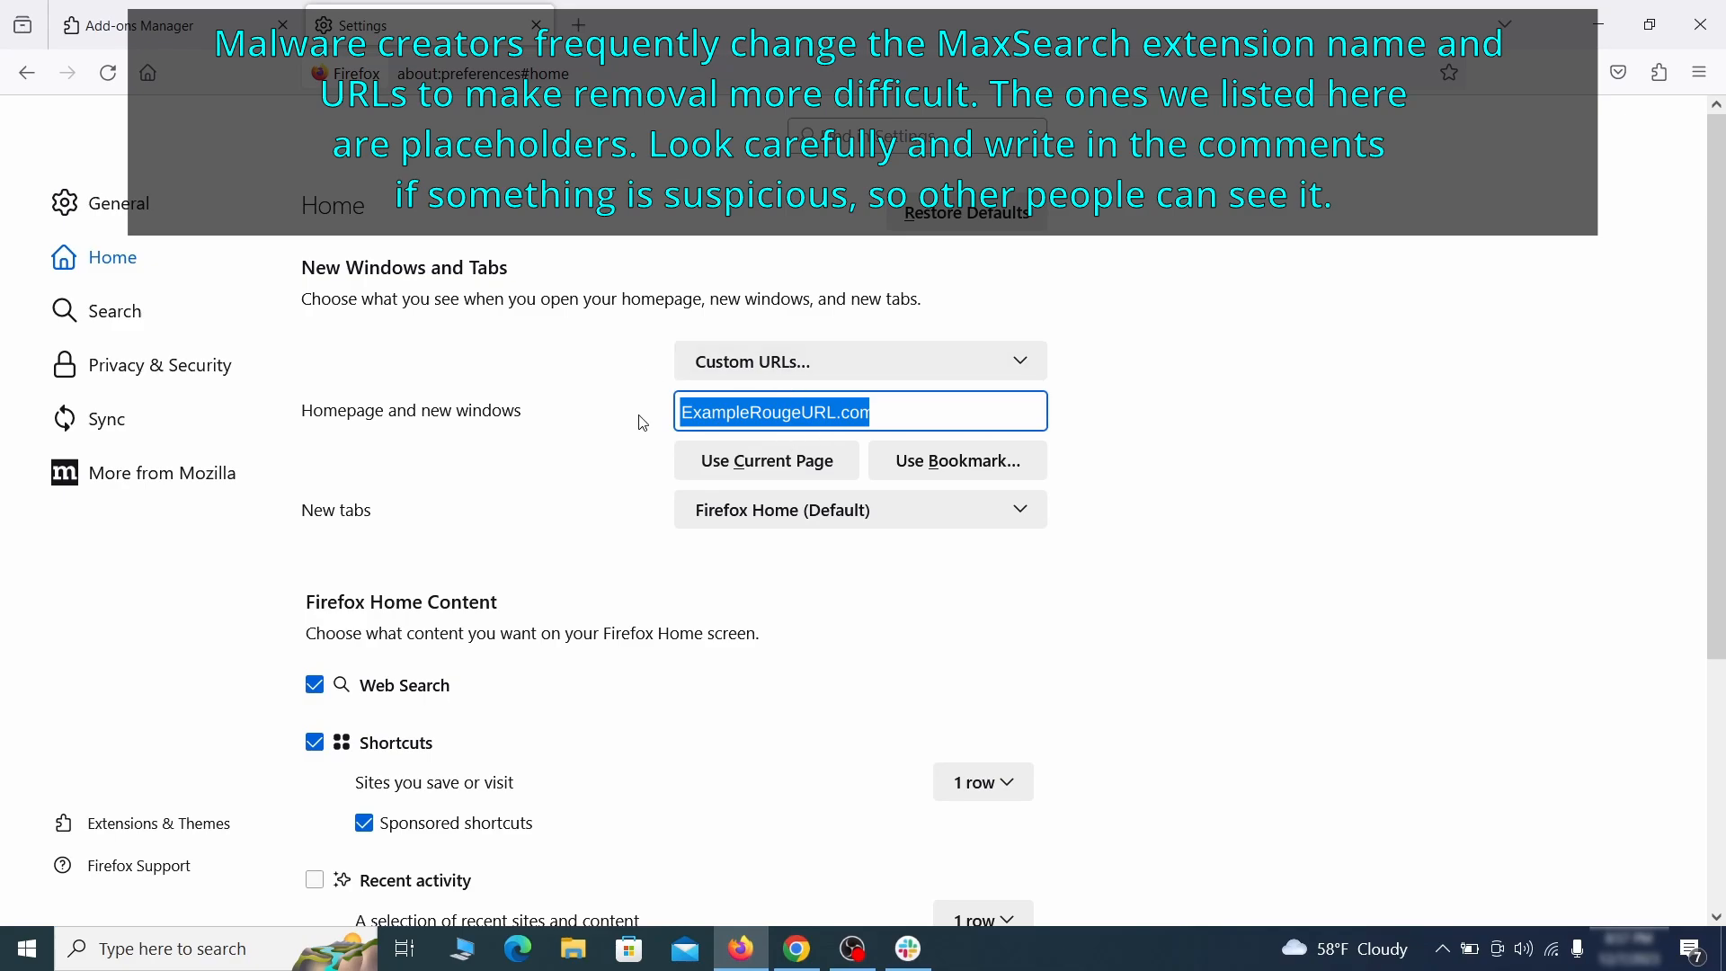
key("BackSpace")
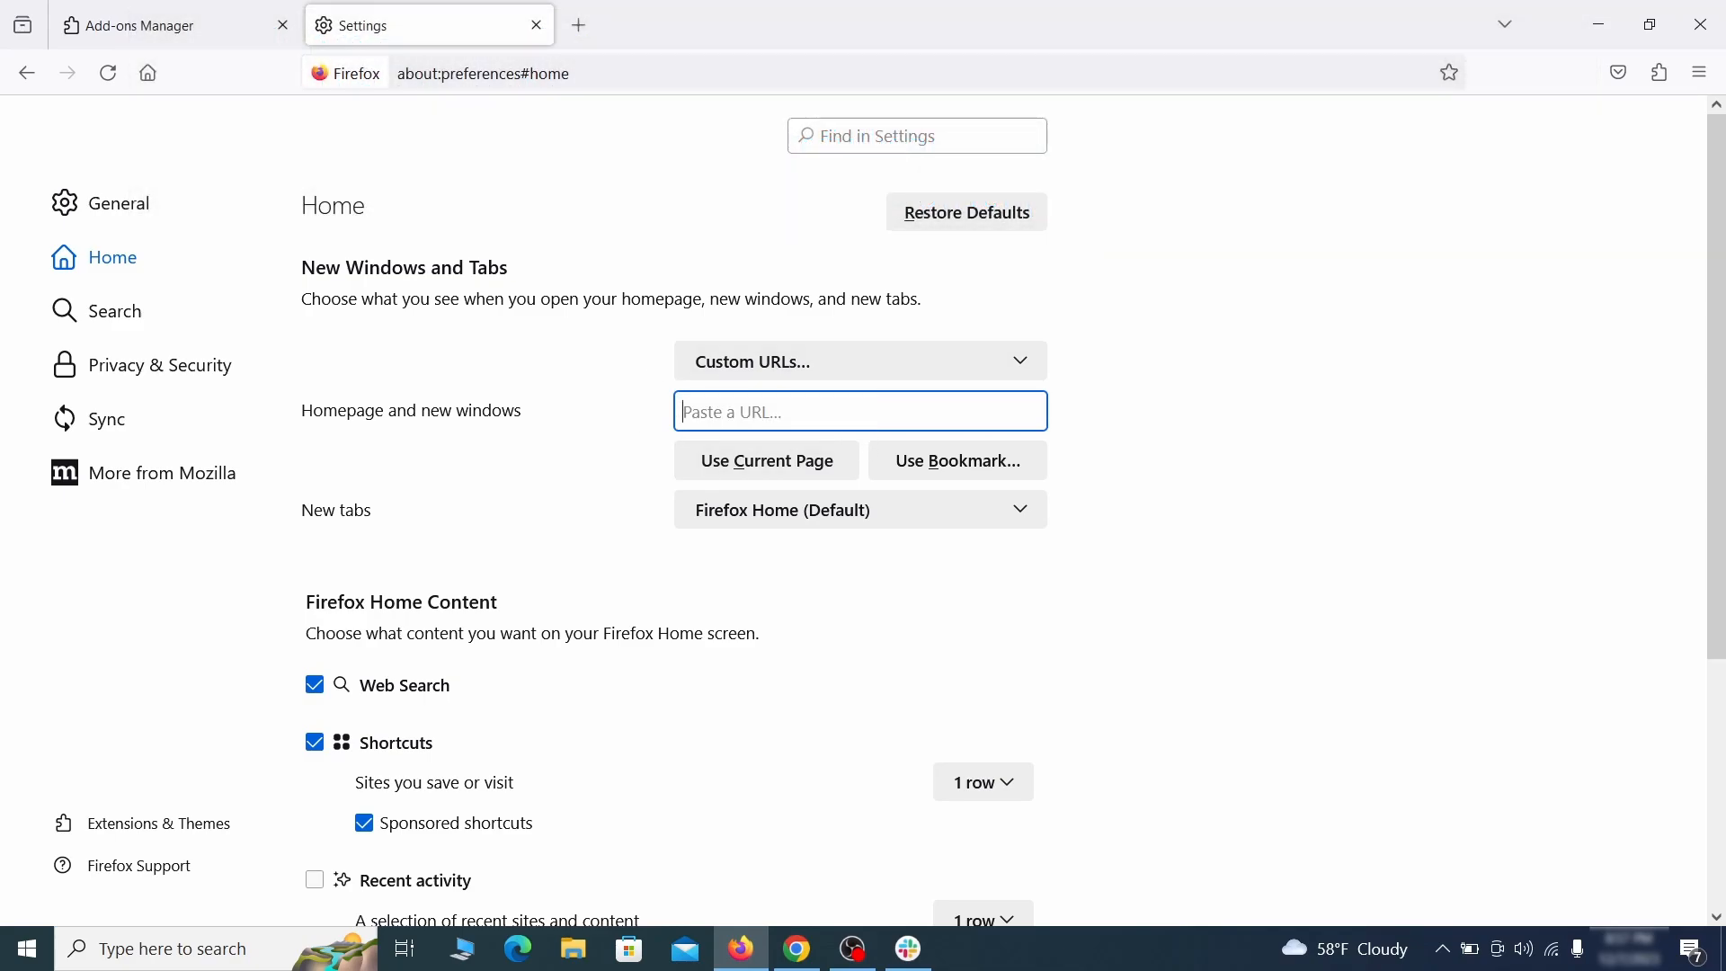
Set Firefox's default search engine to Google in the search settings.
left_click(121, 310)
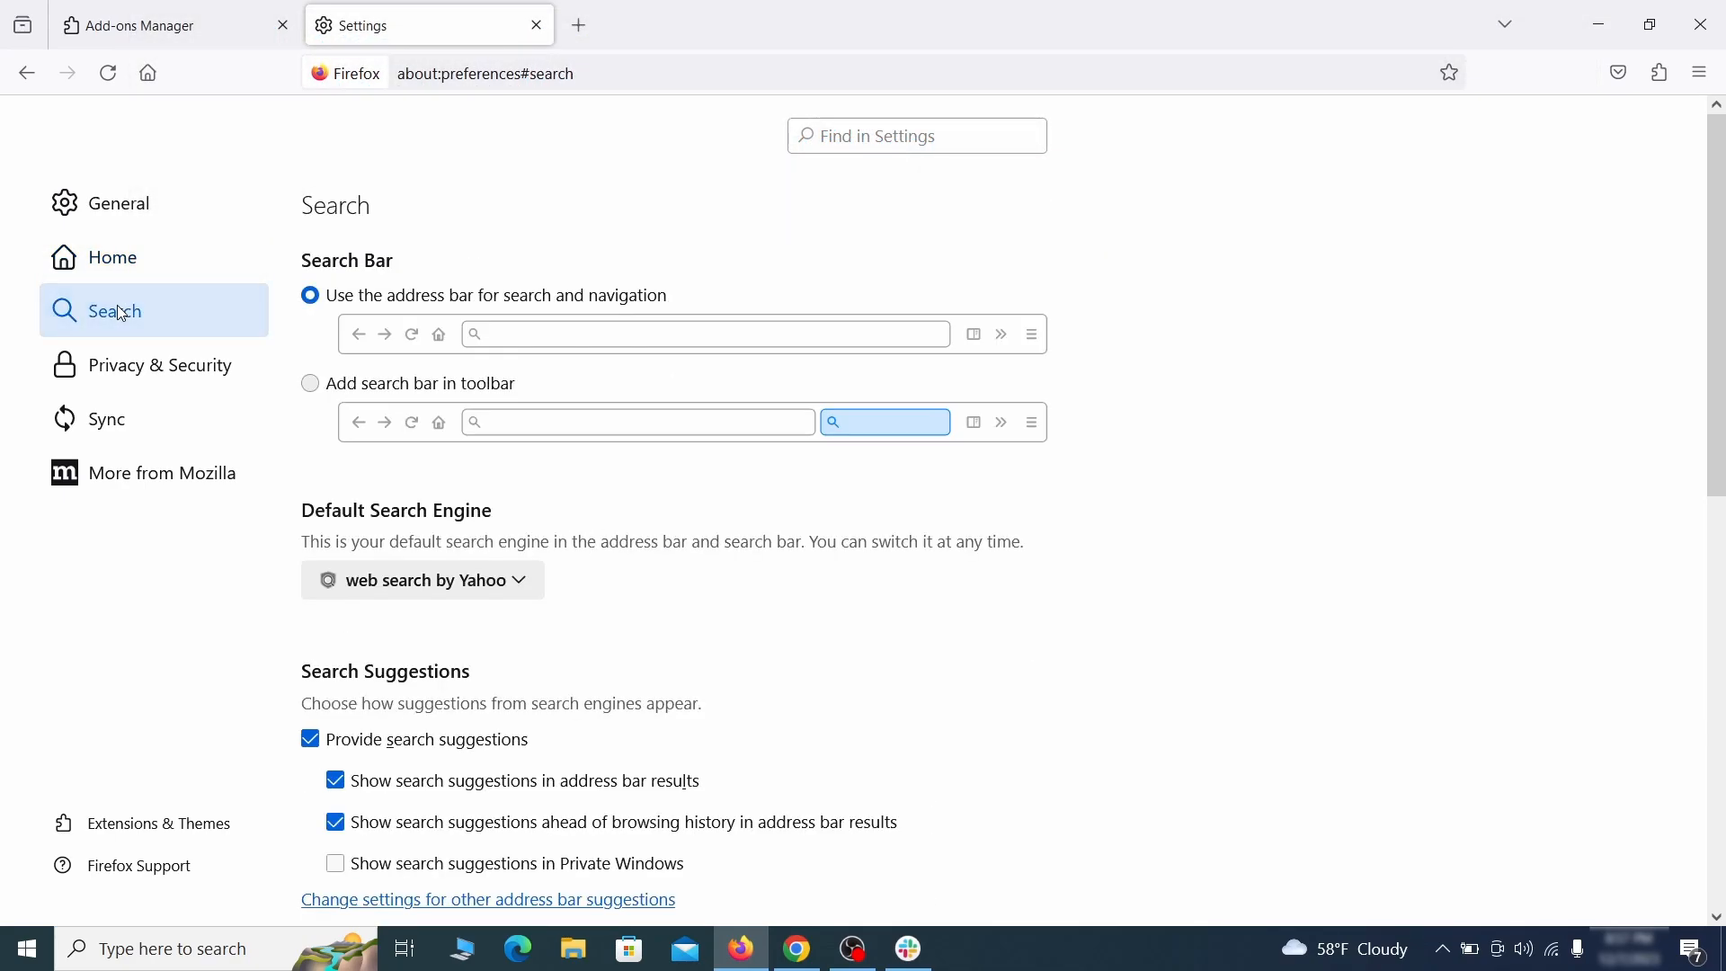
scroll(888, 525, "down", 3)
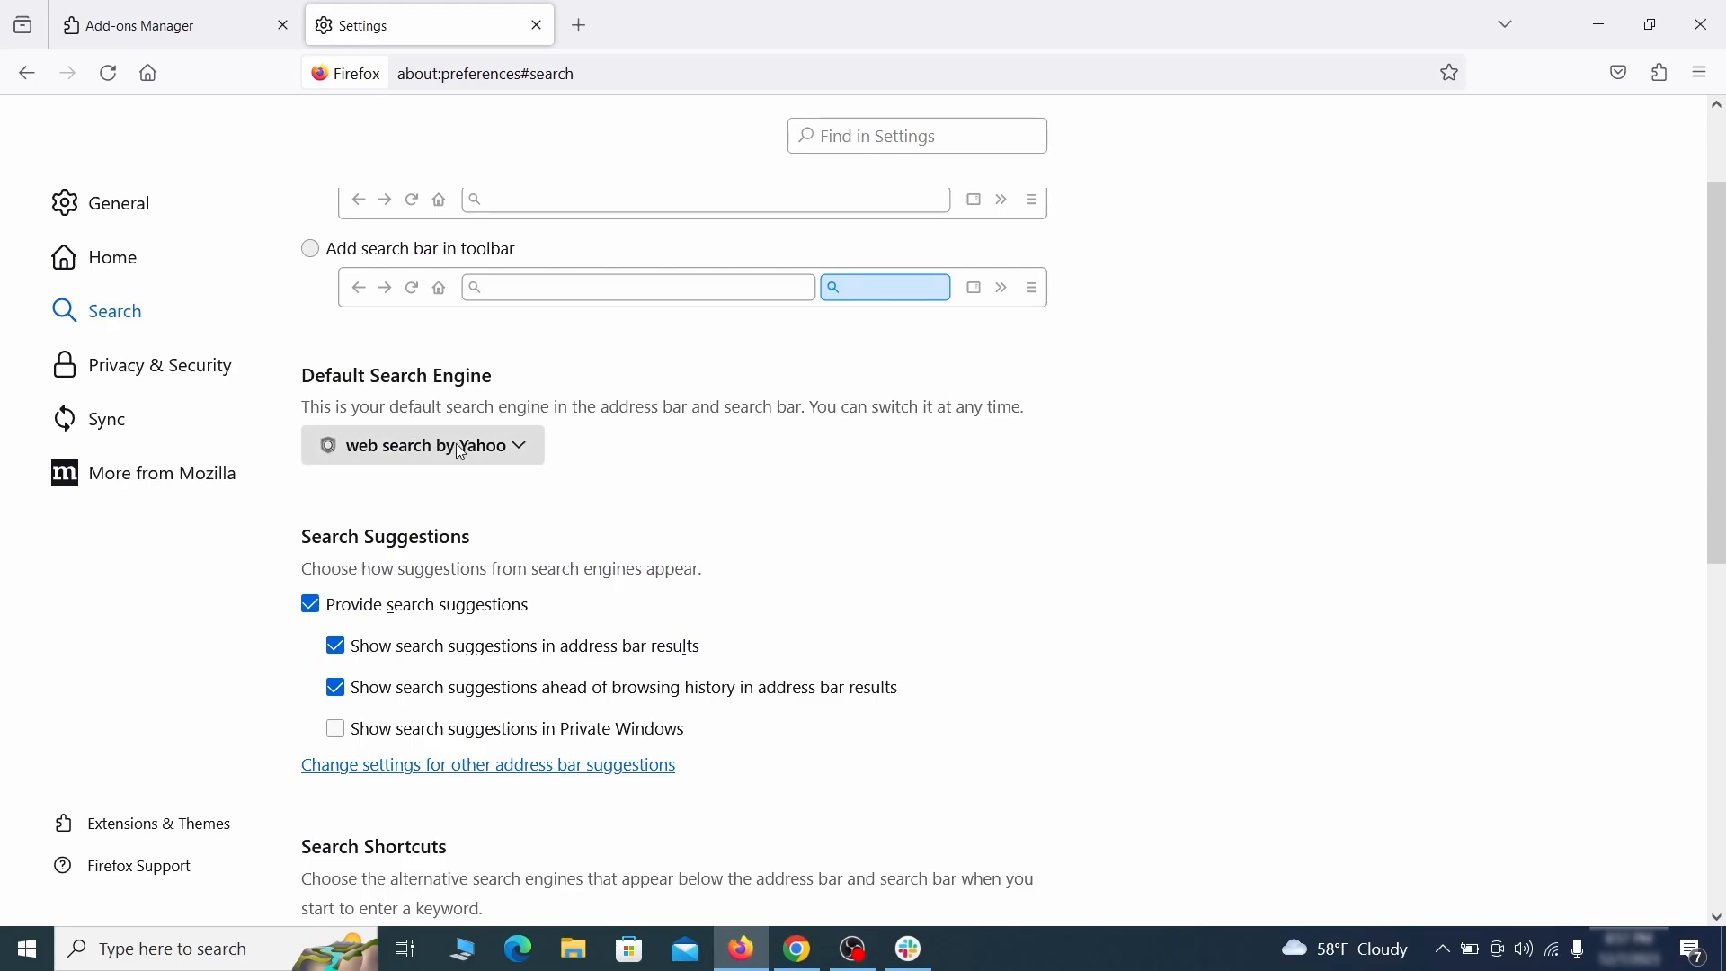
left_click(517, 455)
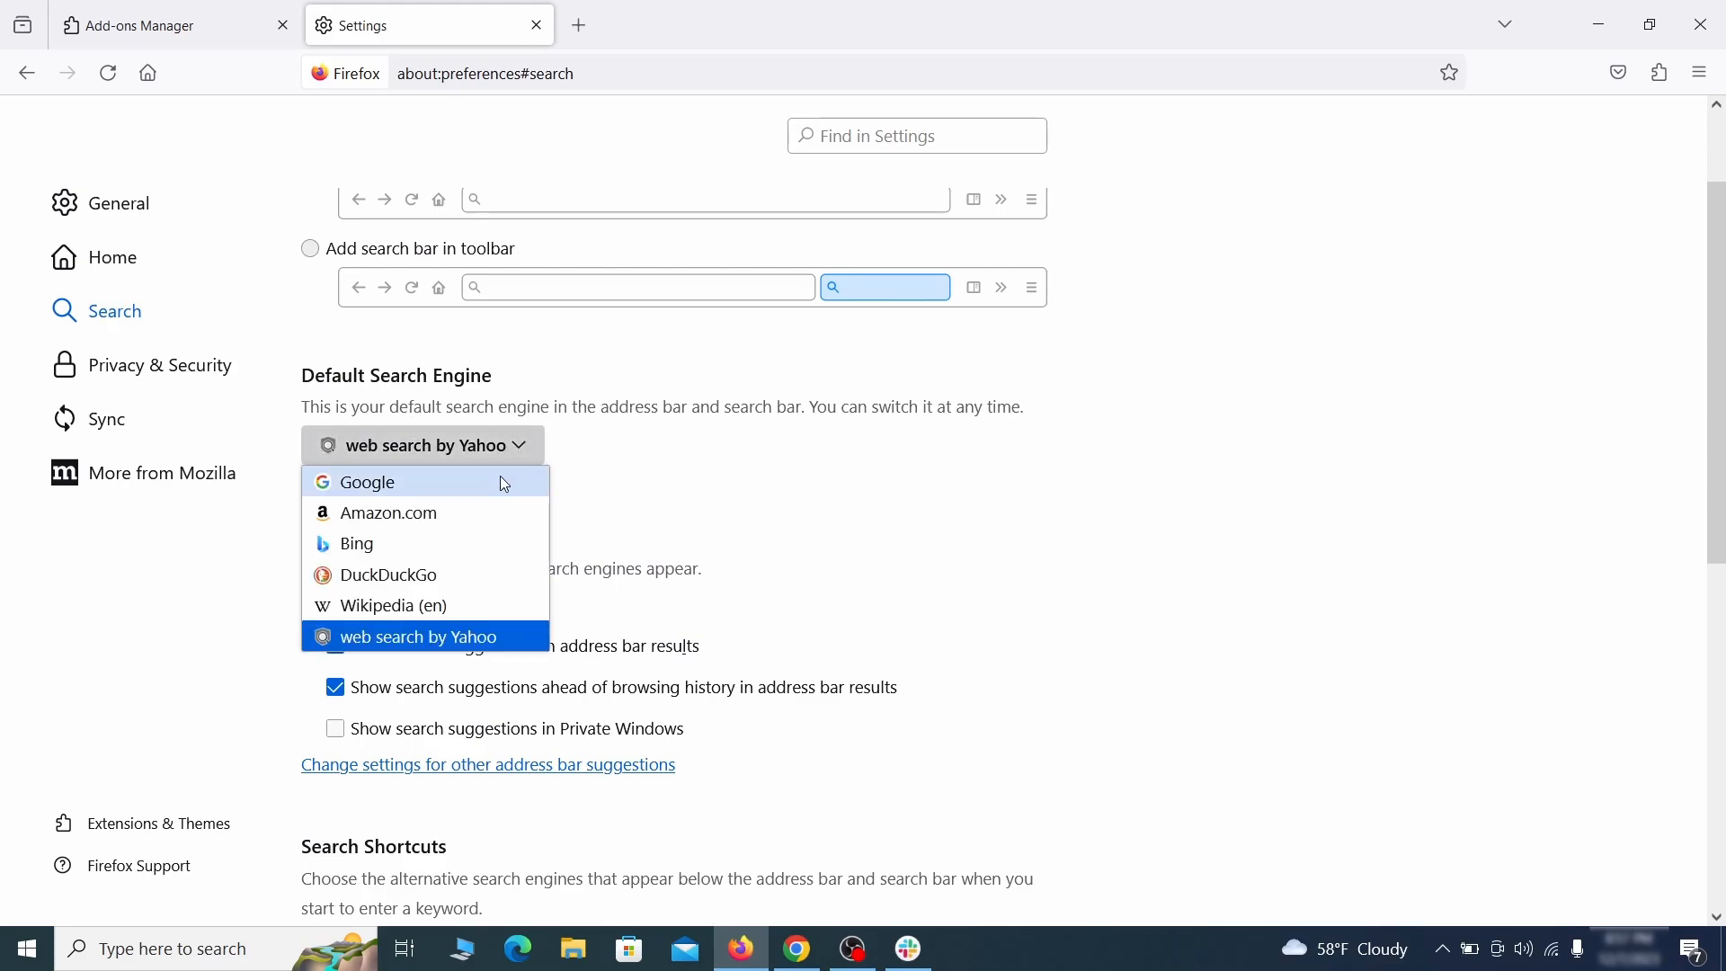
left_click(501, 482)
Remove the web search by Yahoo engine with the keyword Safeplex Search from the search shortcuts.
scroll(817, 505, "down", 4)
scroll(941, 455, "down", 2)
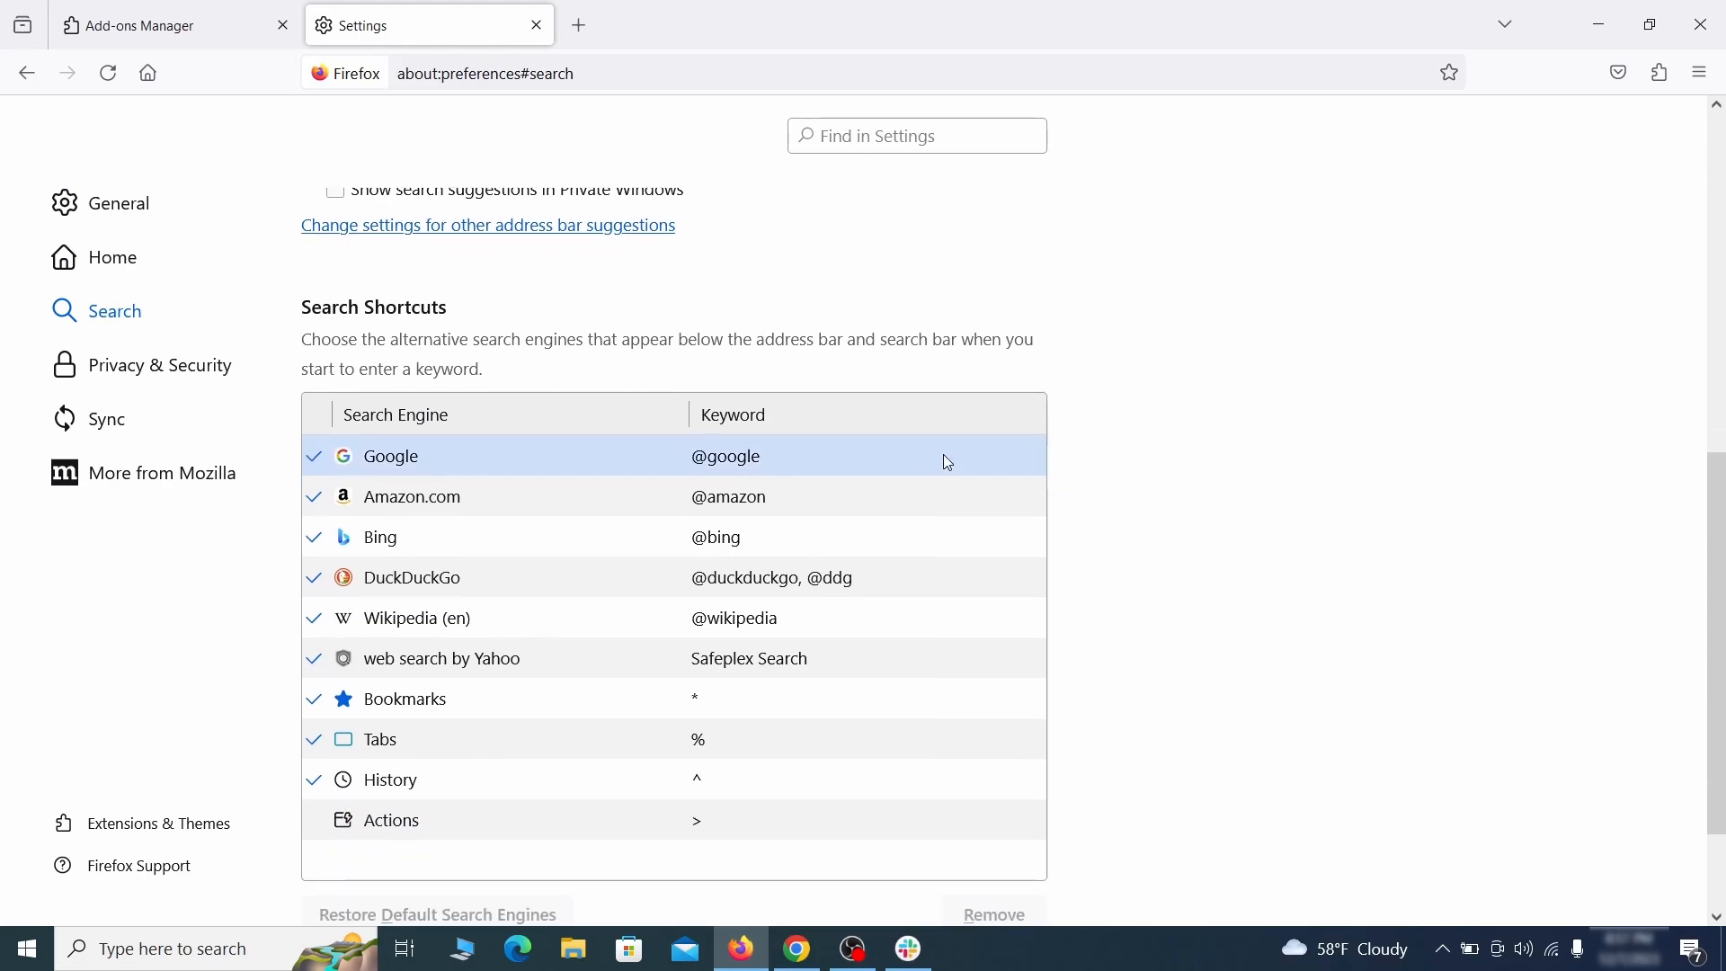
scroll(939, 456, "down", 2)
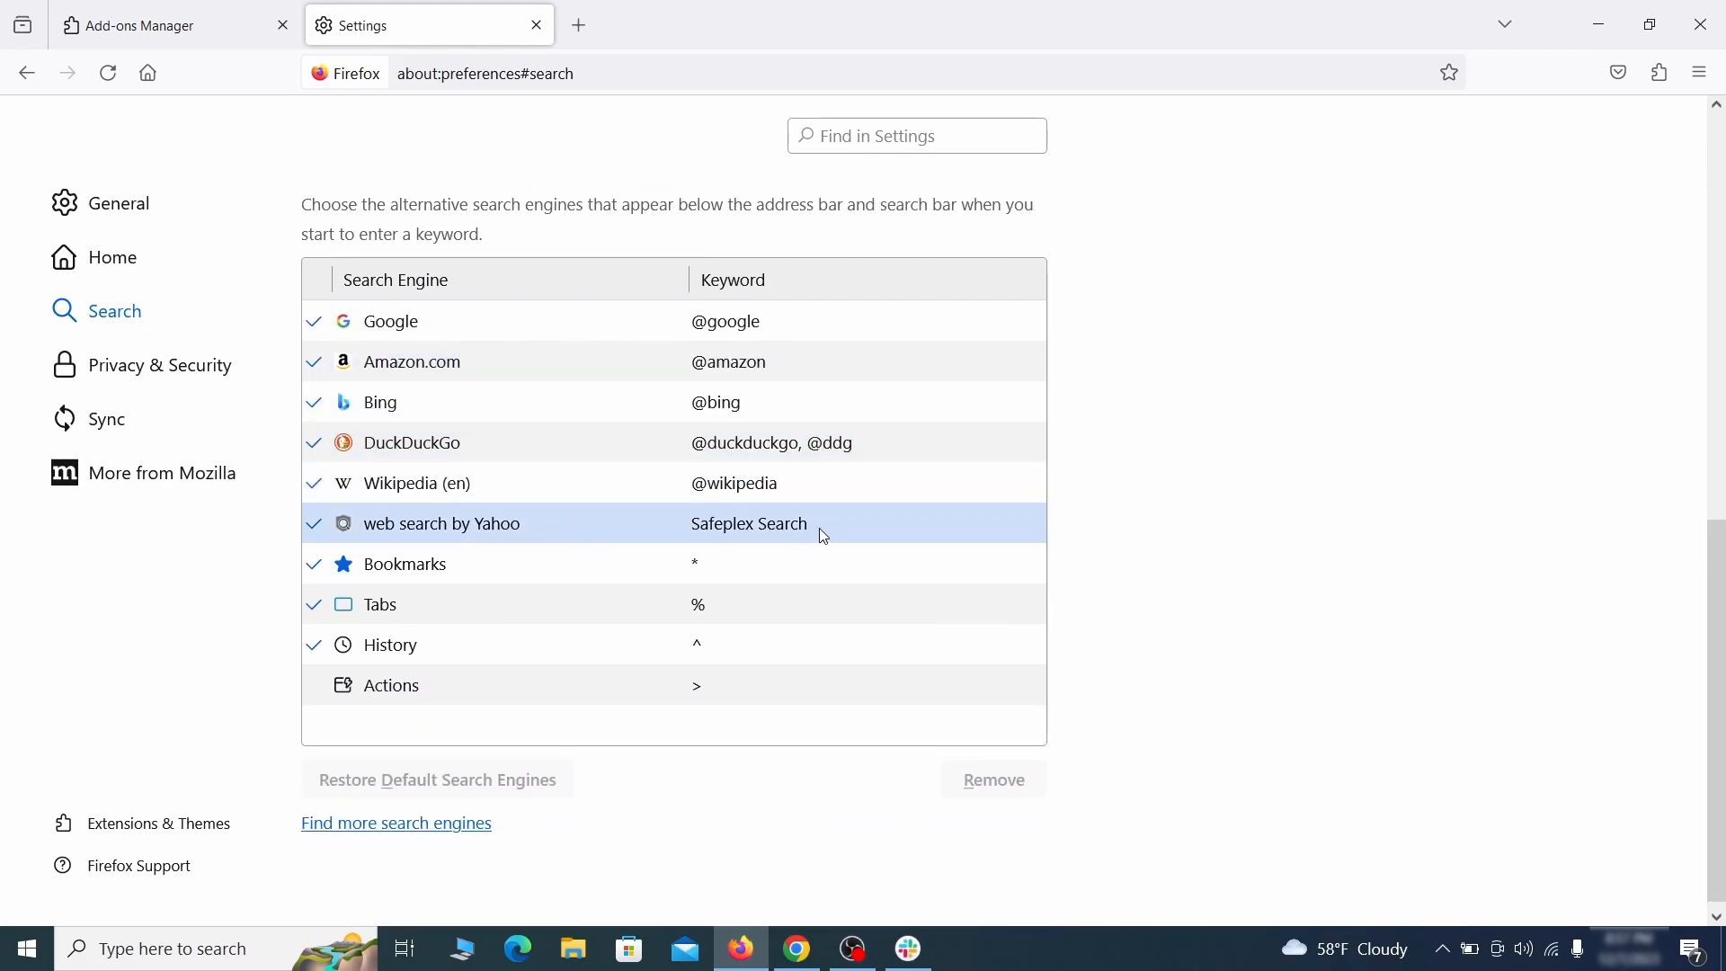
left_click(853, 528)
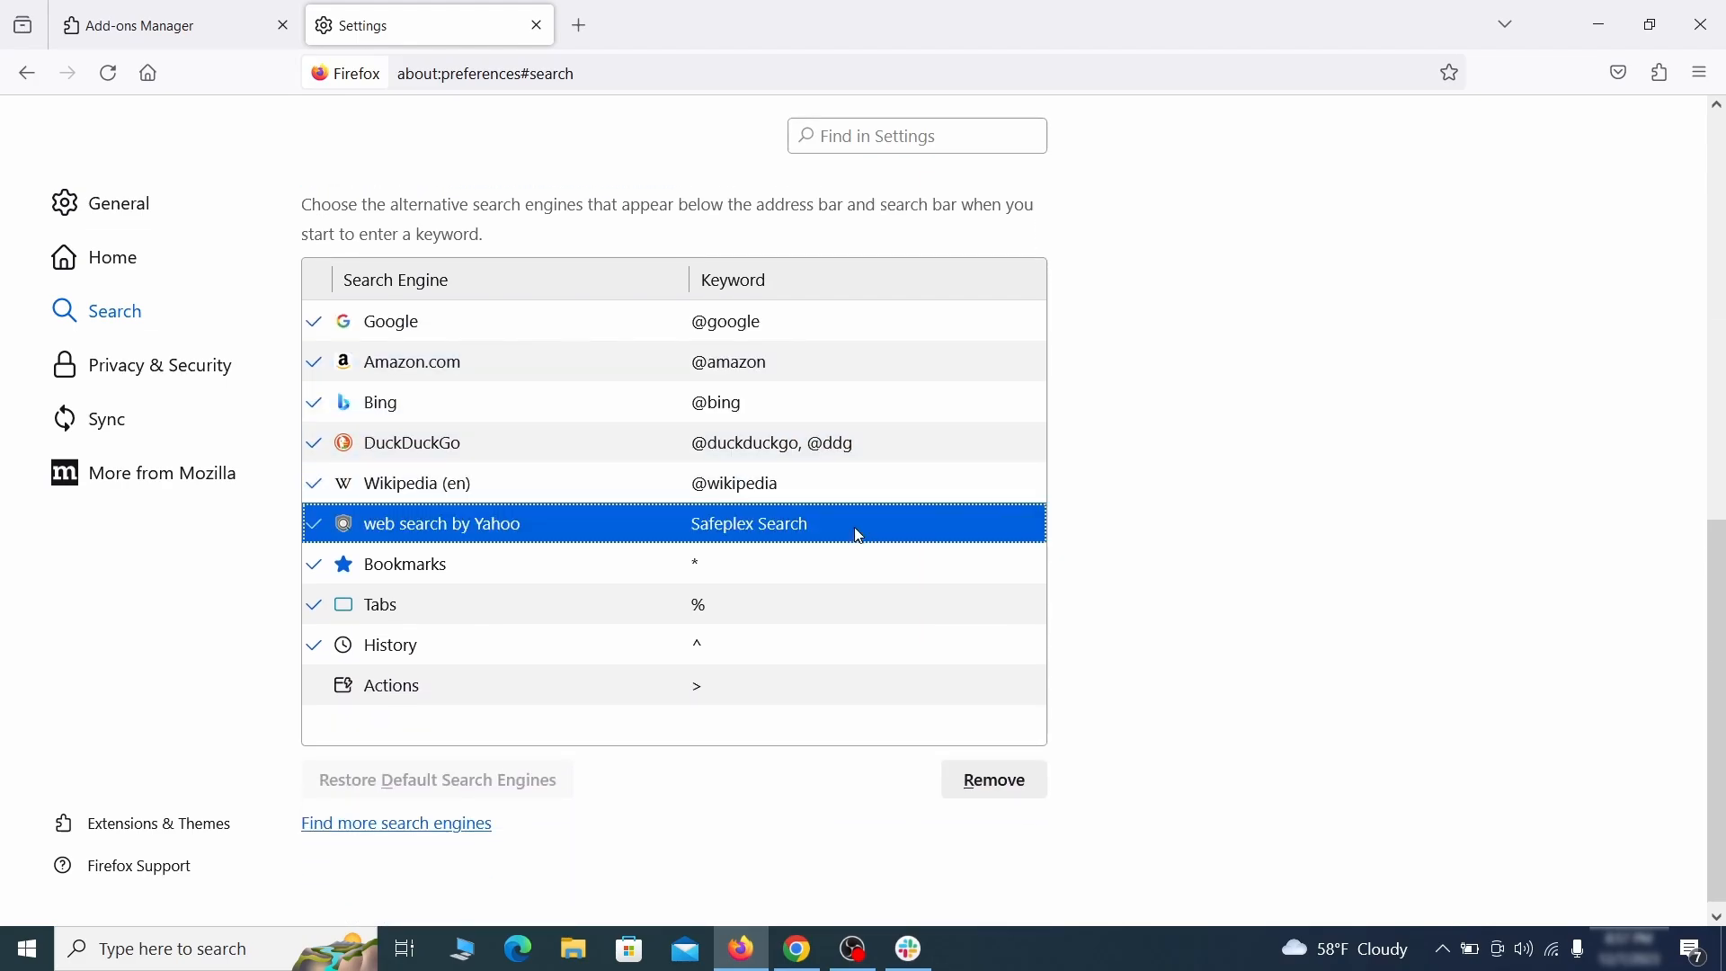
left_click(1033, 801)
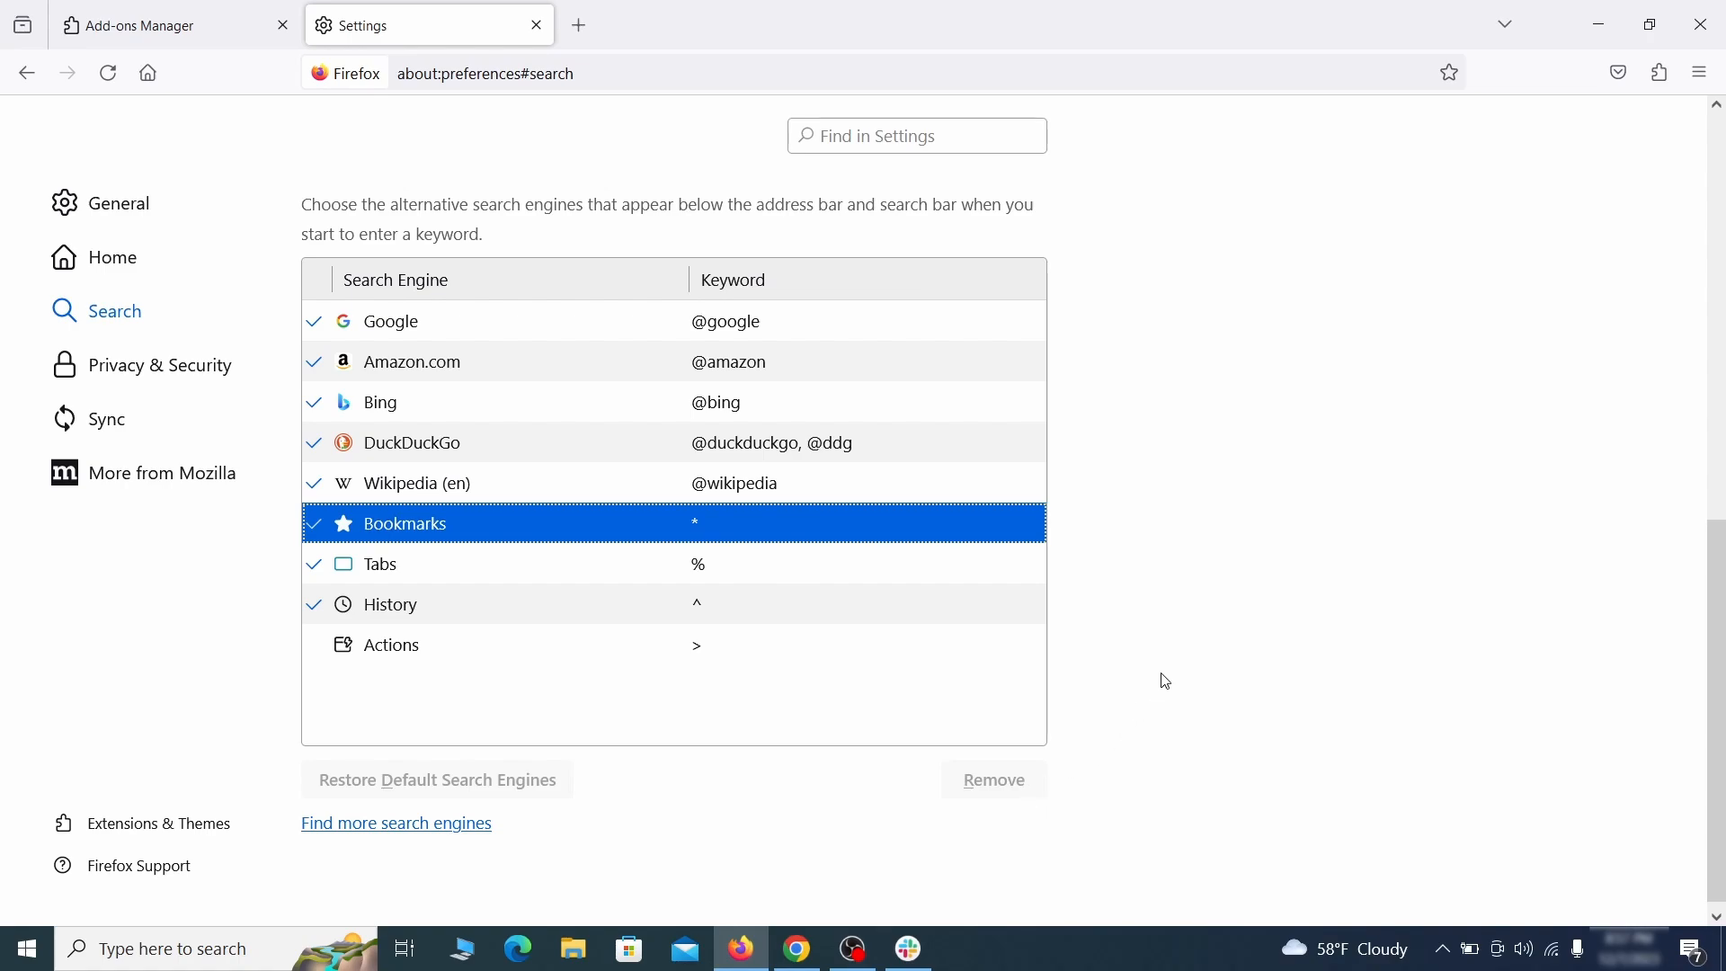
Clear all cookies, site data and cached web content stored by Firefox.
scroll(817, 566, "up", 3)
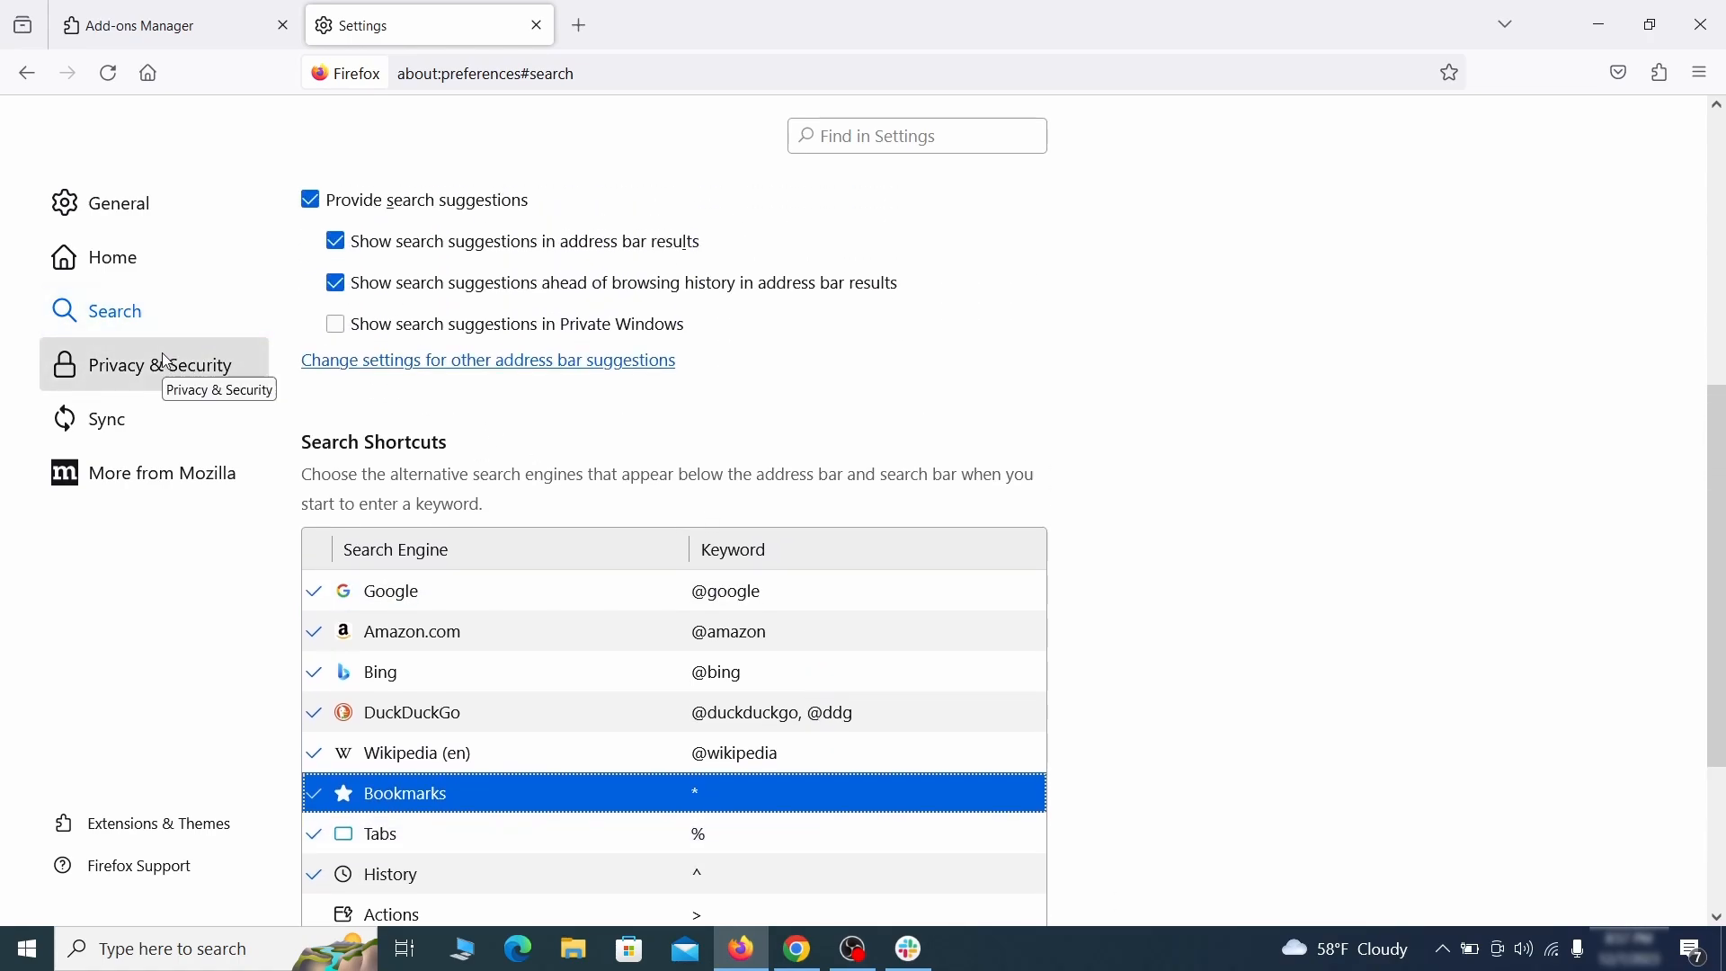
left_click(164, 359)
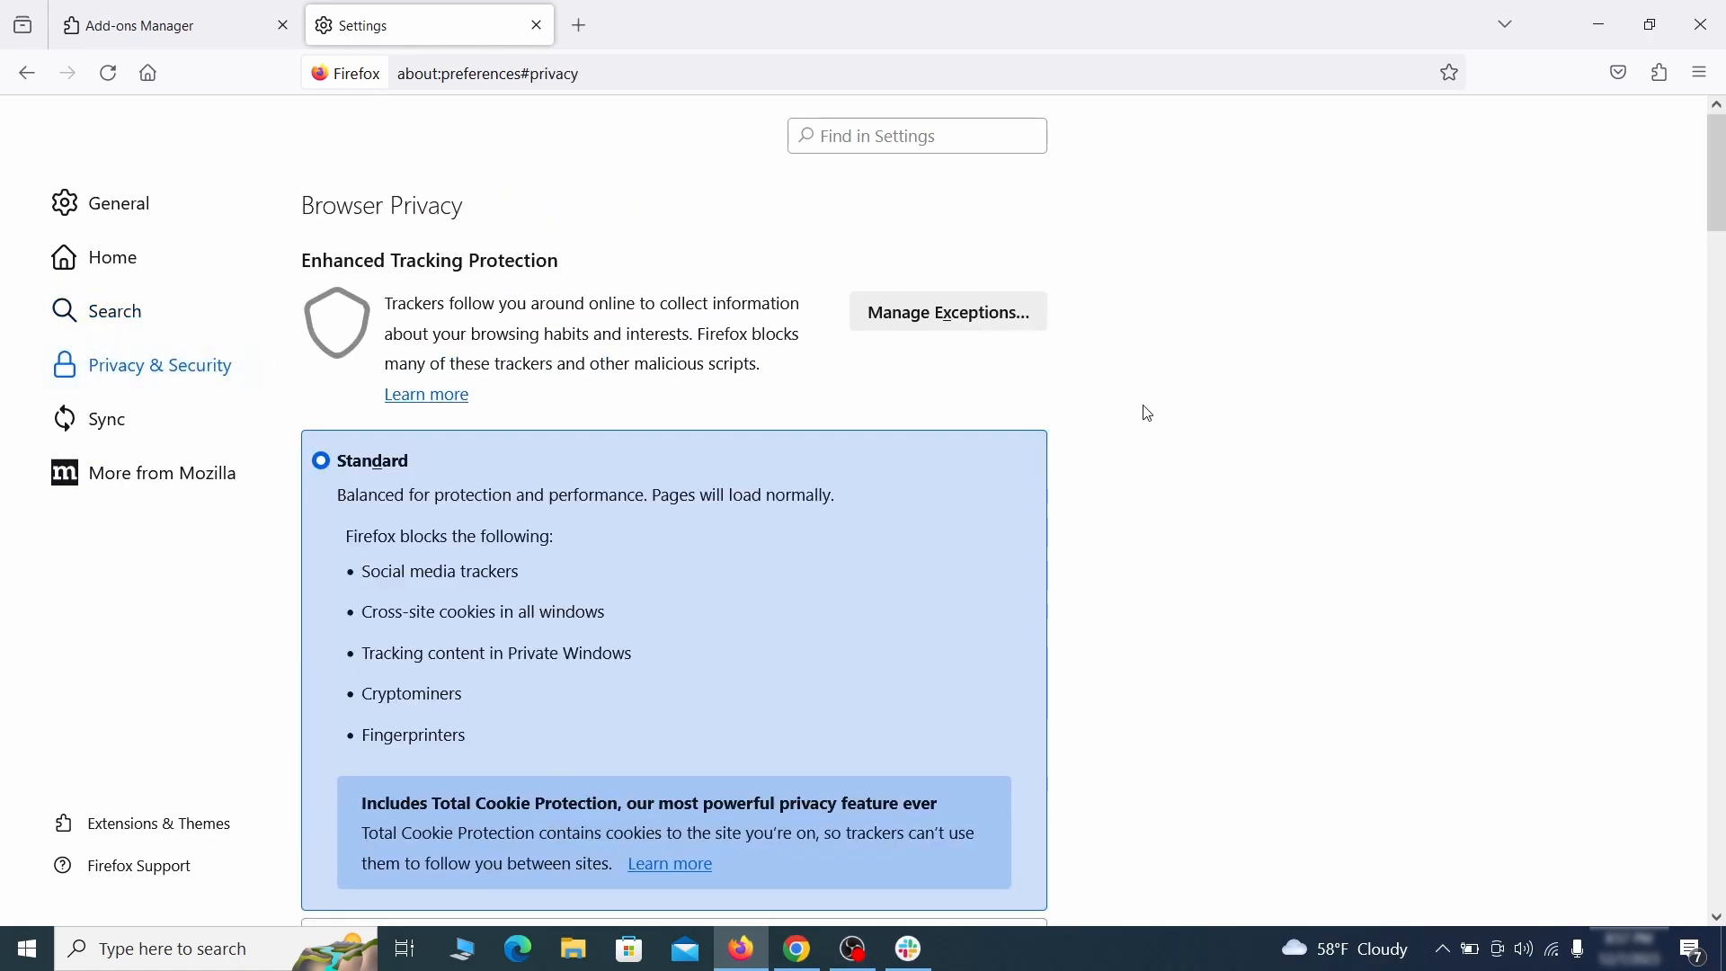
scroll(1148, 413, "down", 10)
left_click(935, 569)
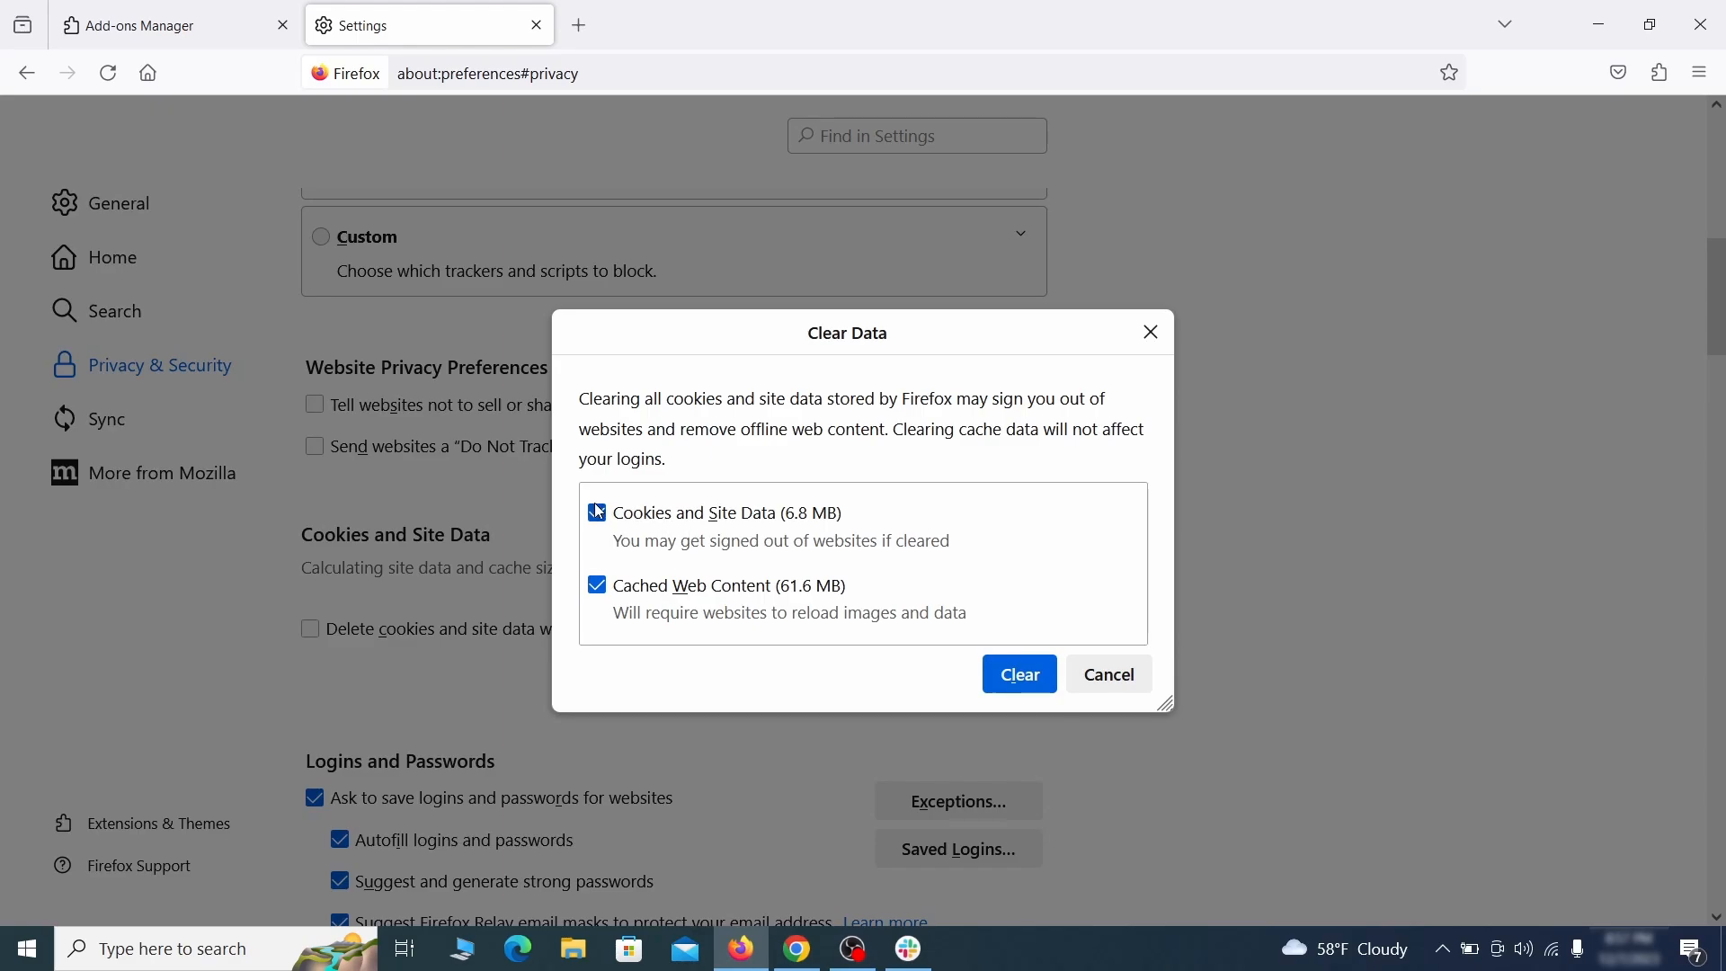
left_click(1032, 675)
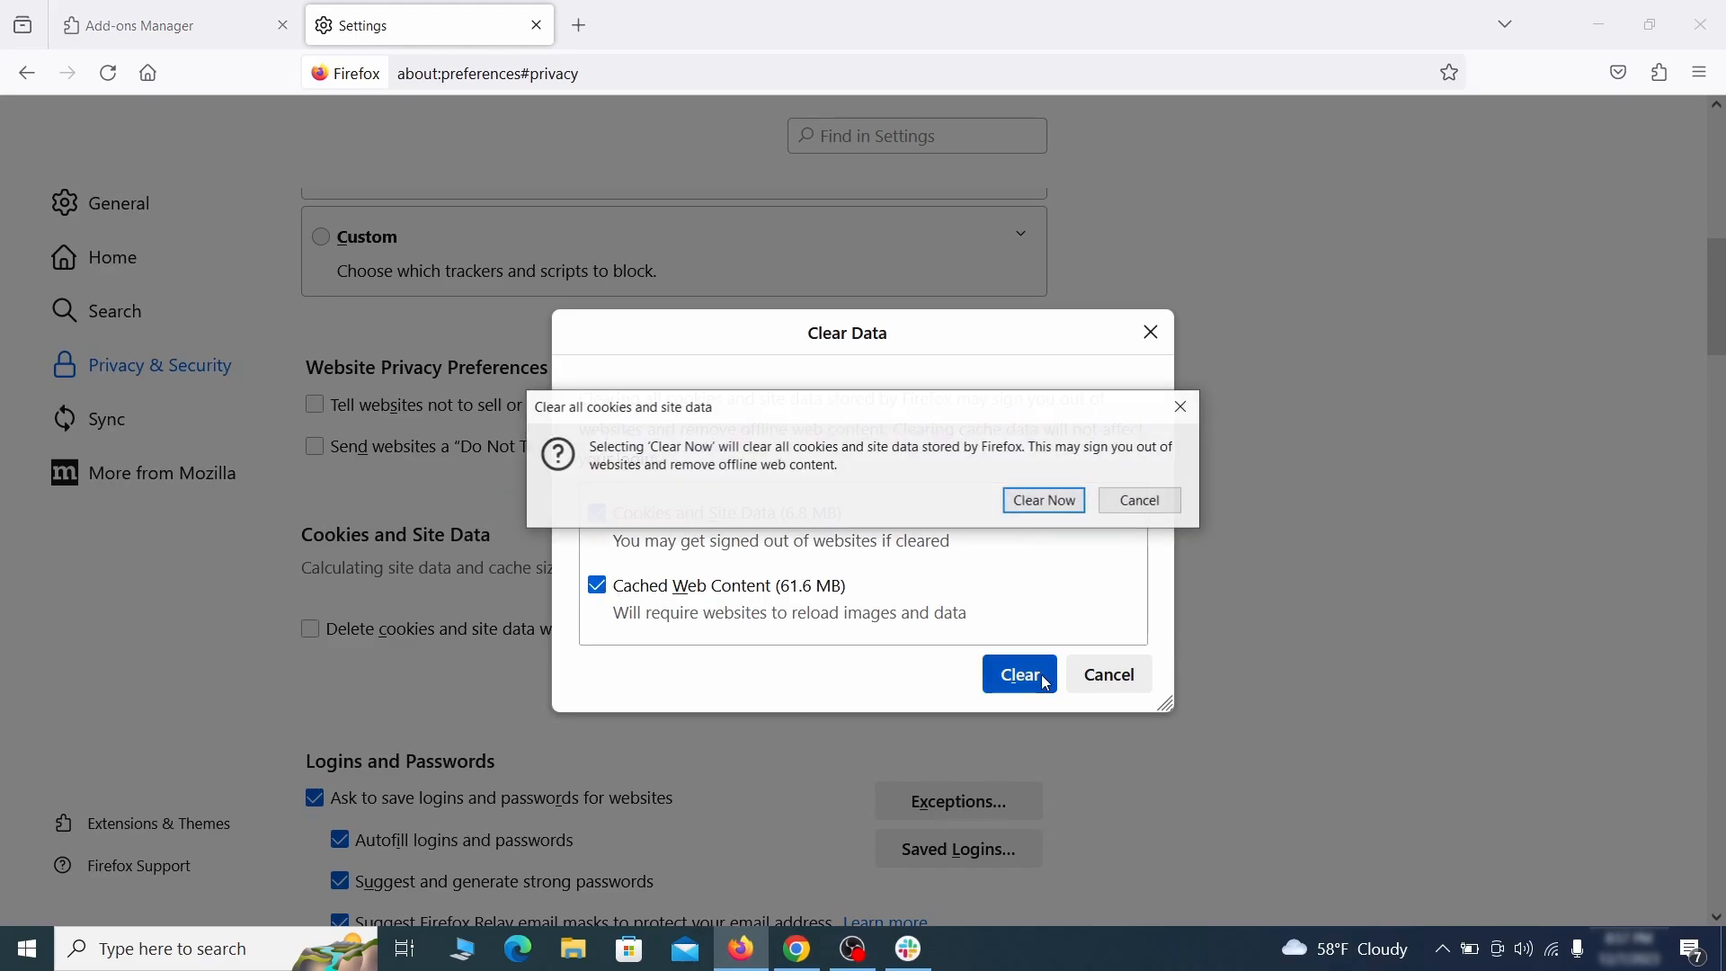
left_click(1047, 500)
Open the notification permission settings in Firefox's privacy and security preferences.
scroll(1170, 547, "down", 5)
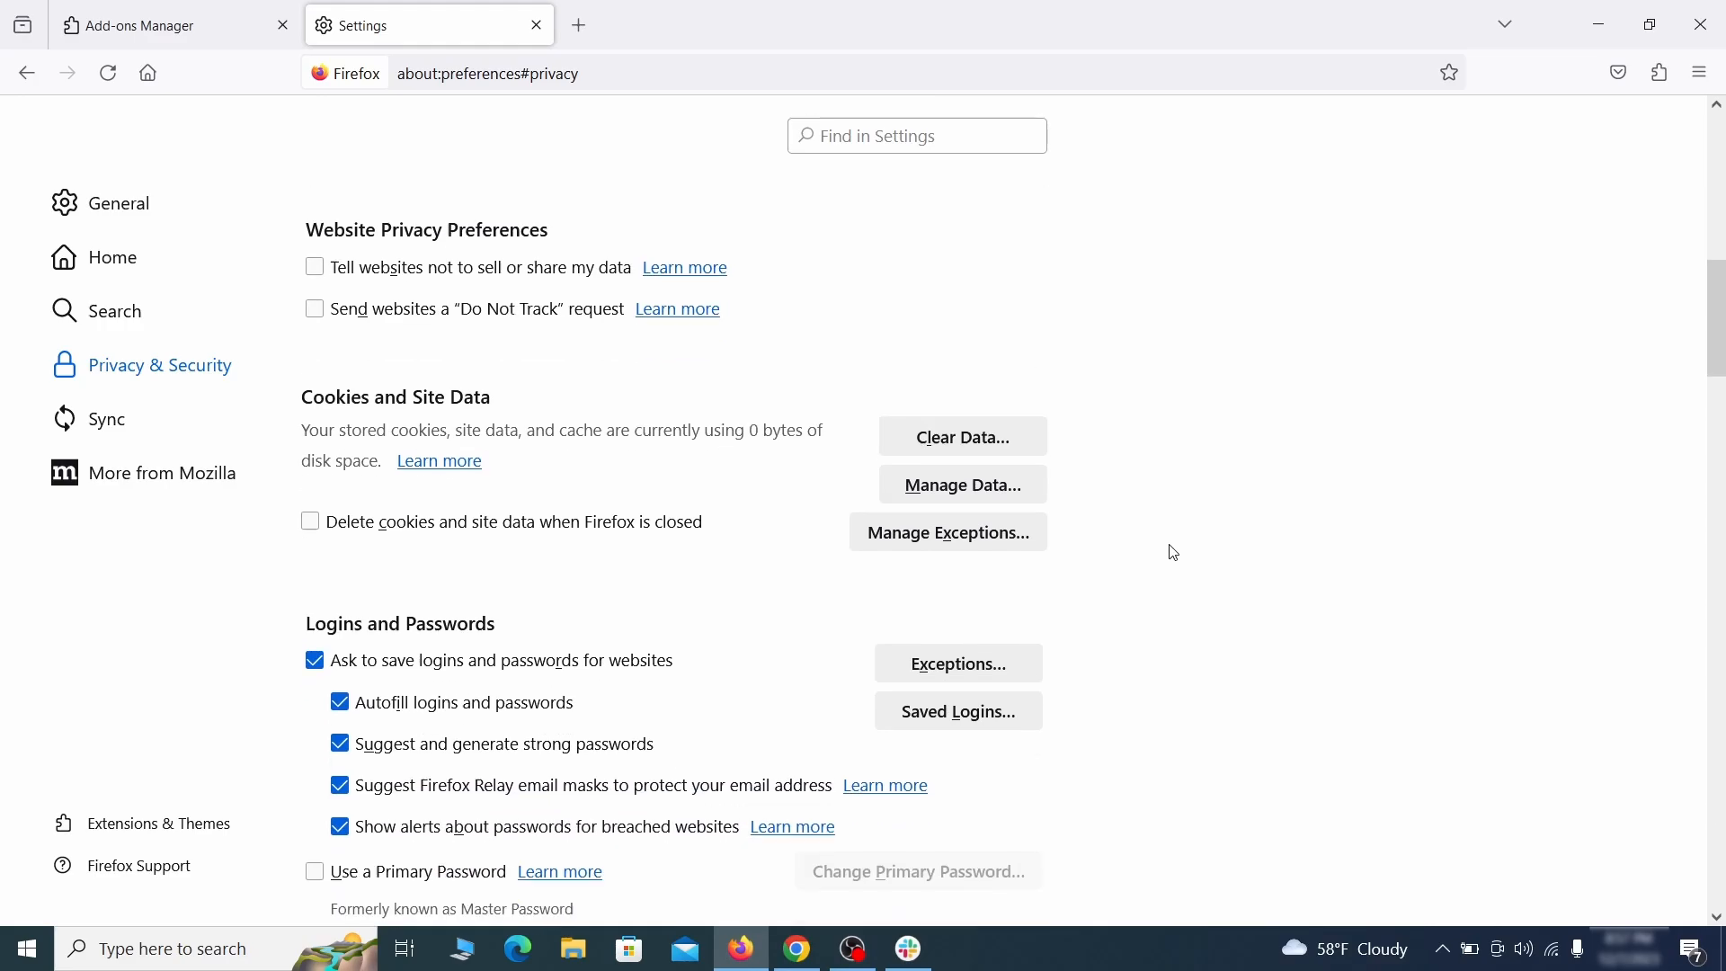
scroll(1174, 553, "down", 10)
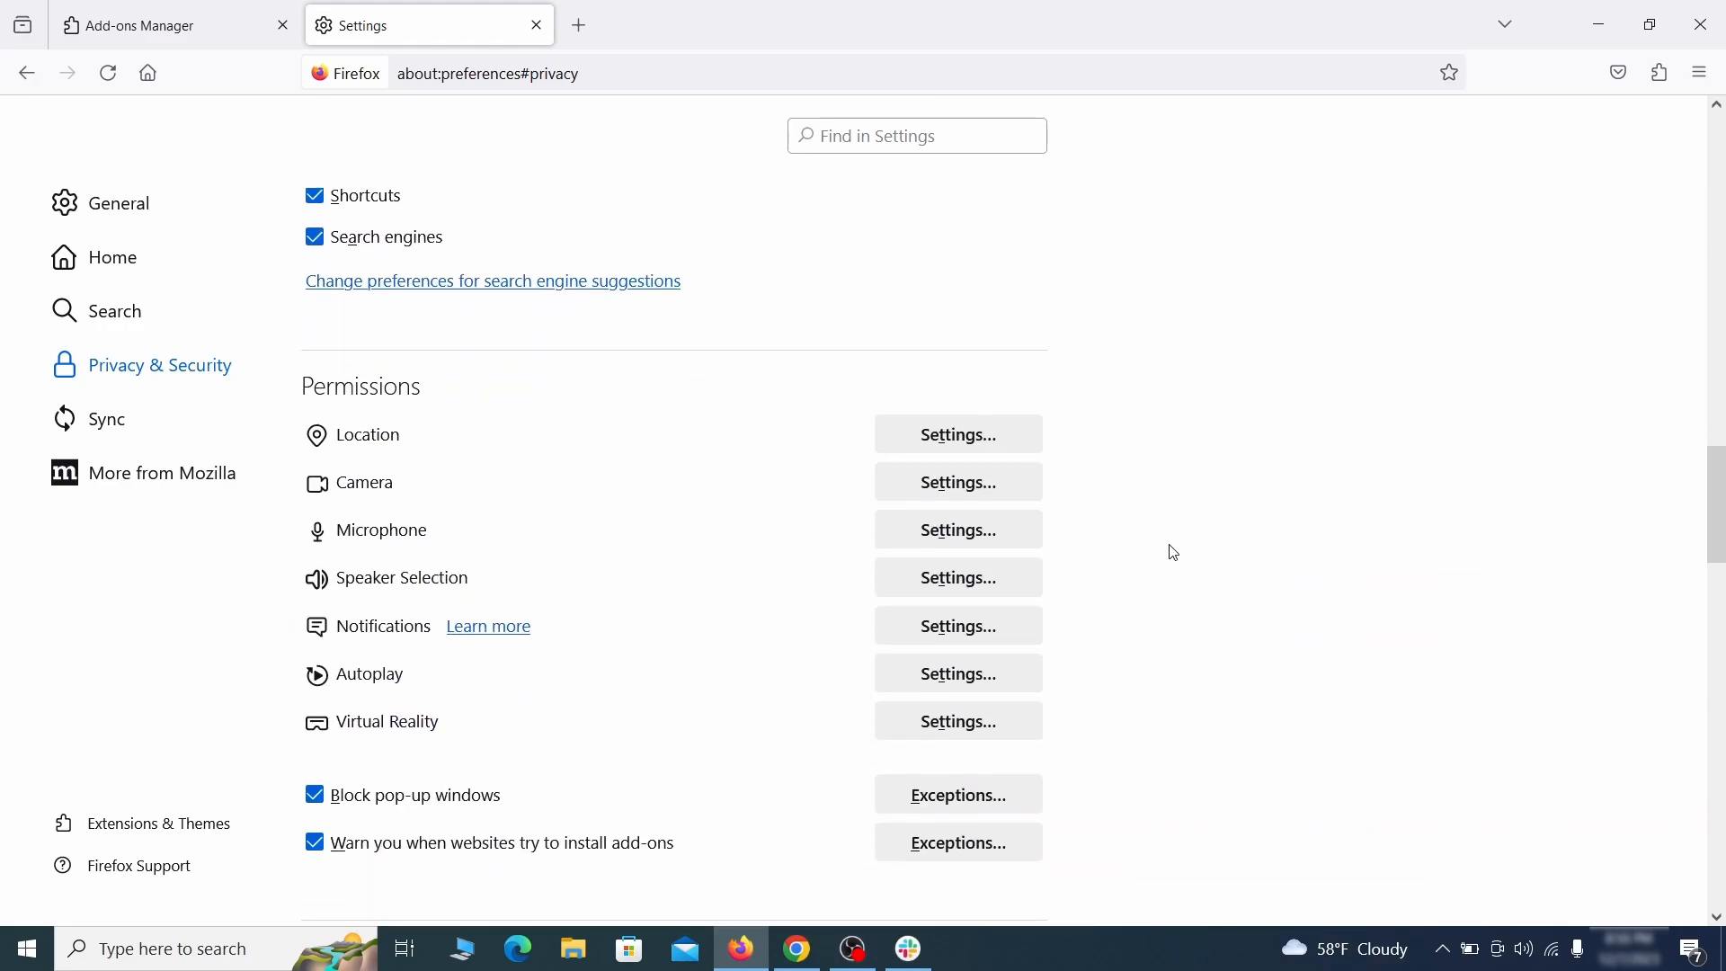
left_click(996, 632)
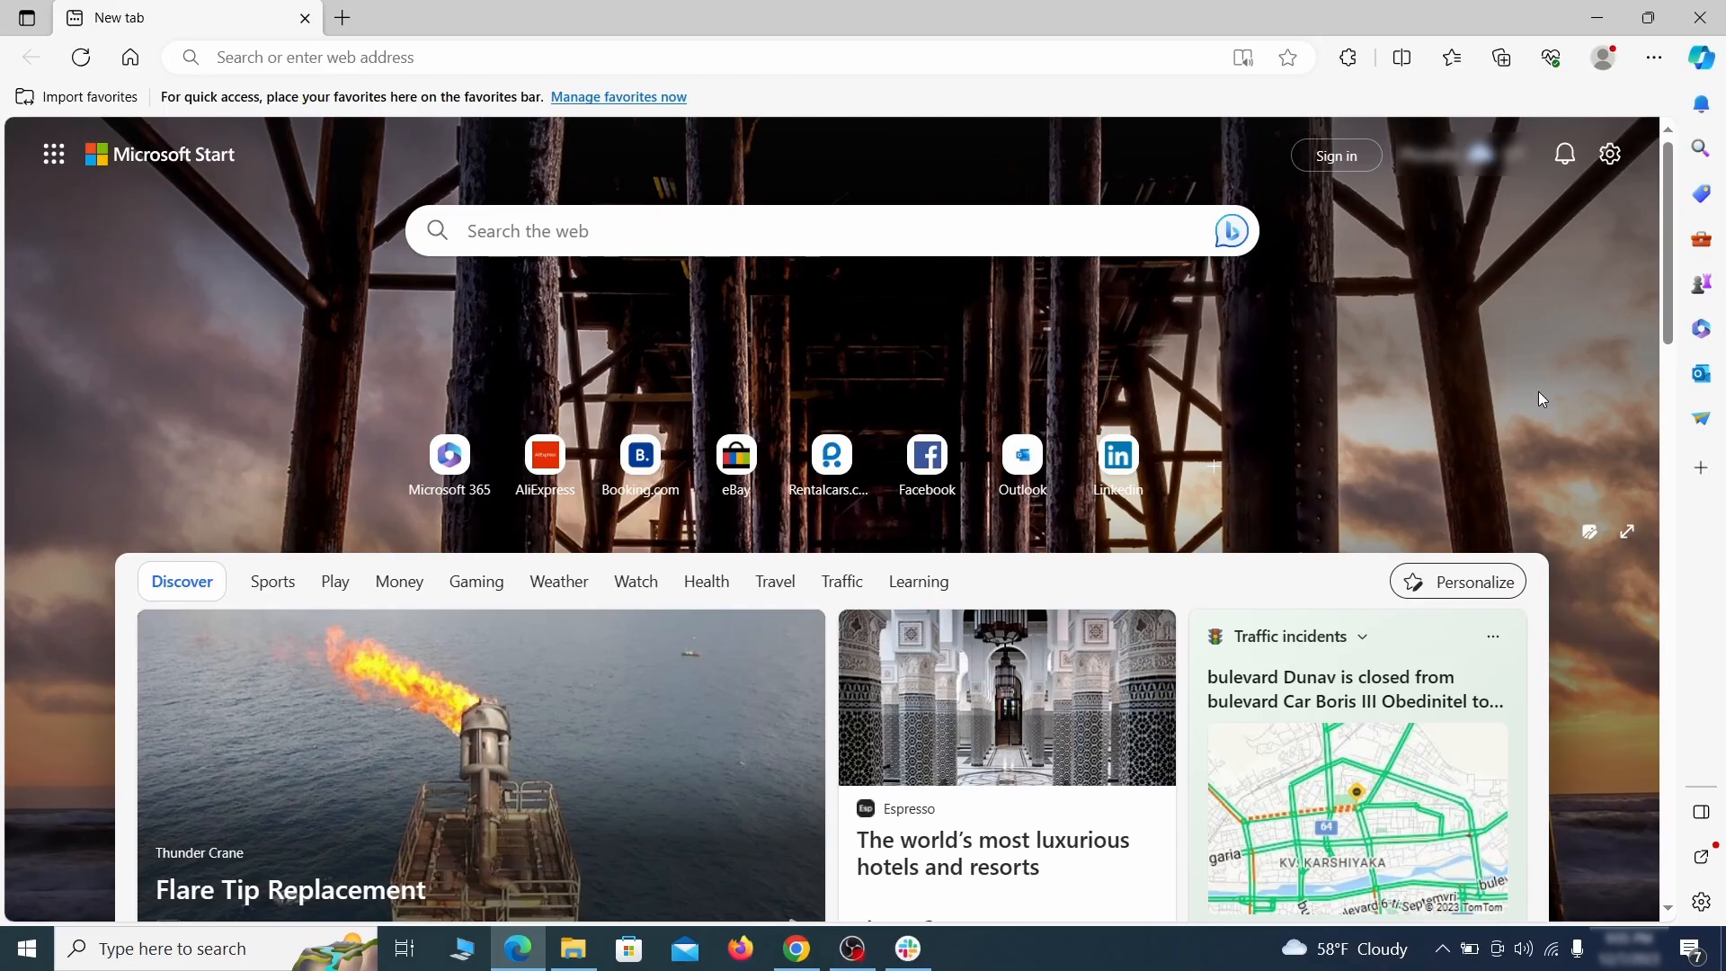
Switch to Microsoft Edge, disable the Quidco Cashback Reminder extension and remove it.
left_click(1654, 57)
left_click(1483, 395)
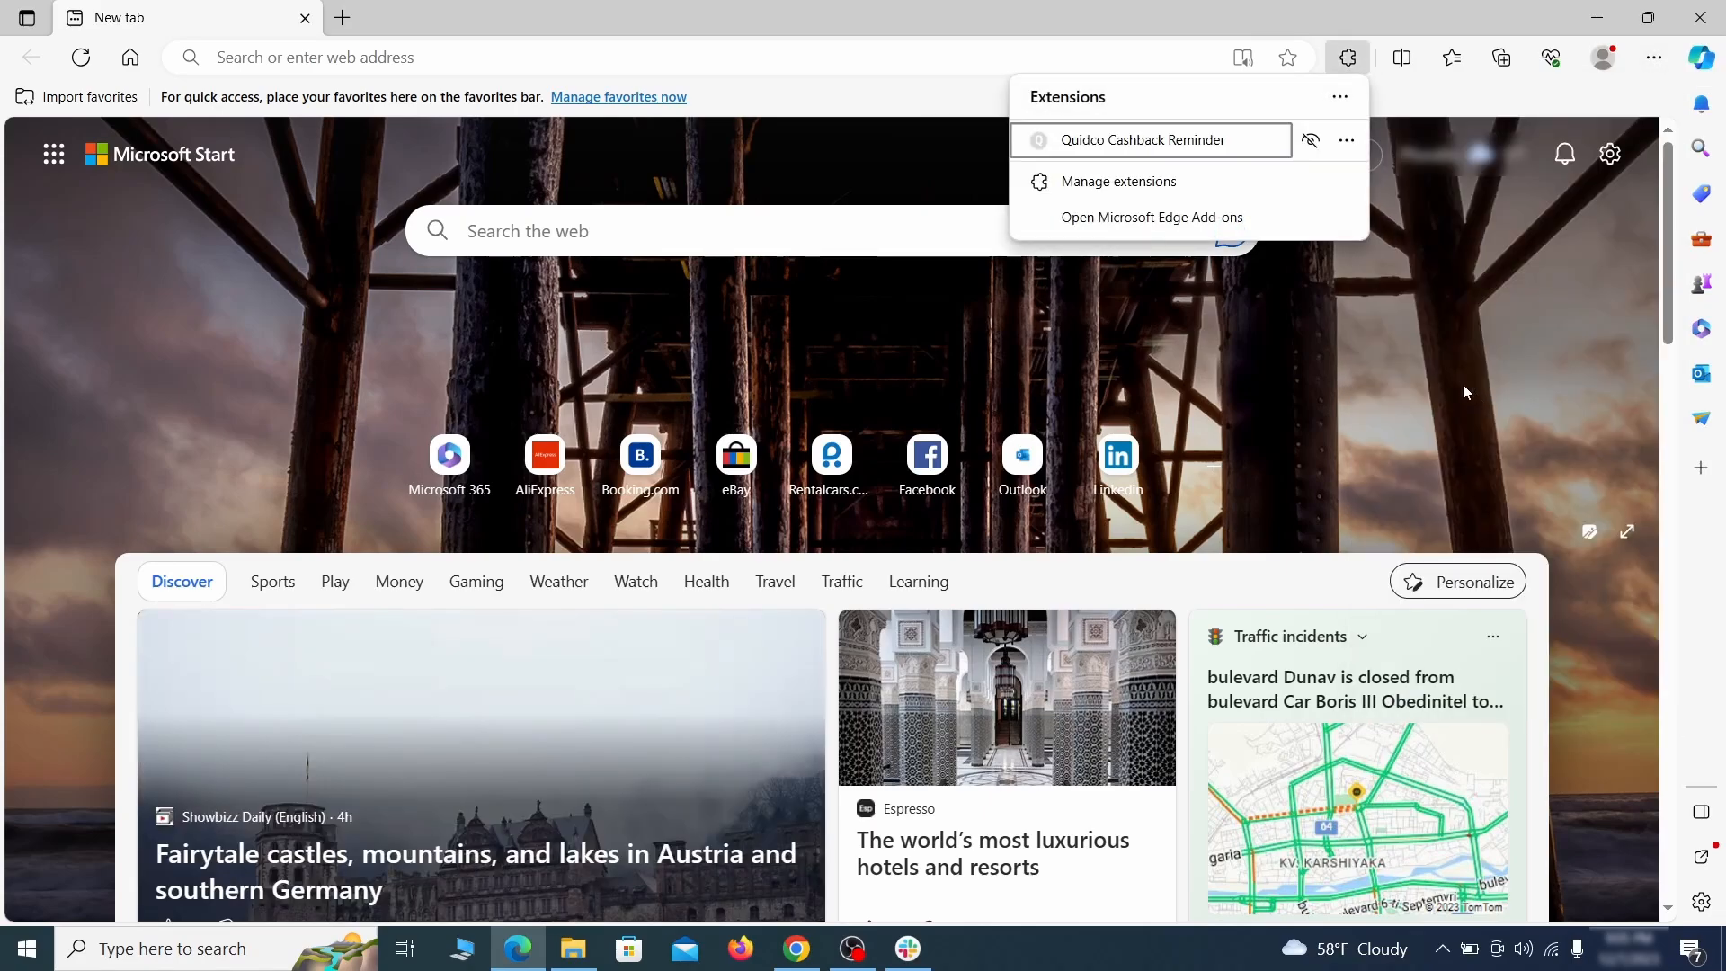
left_click(1118, 184)
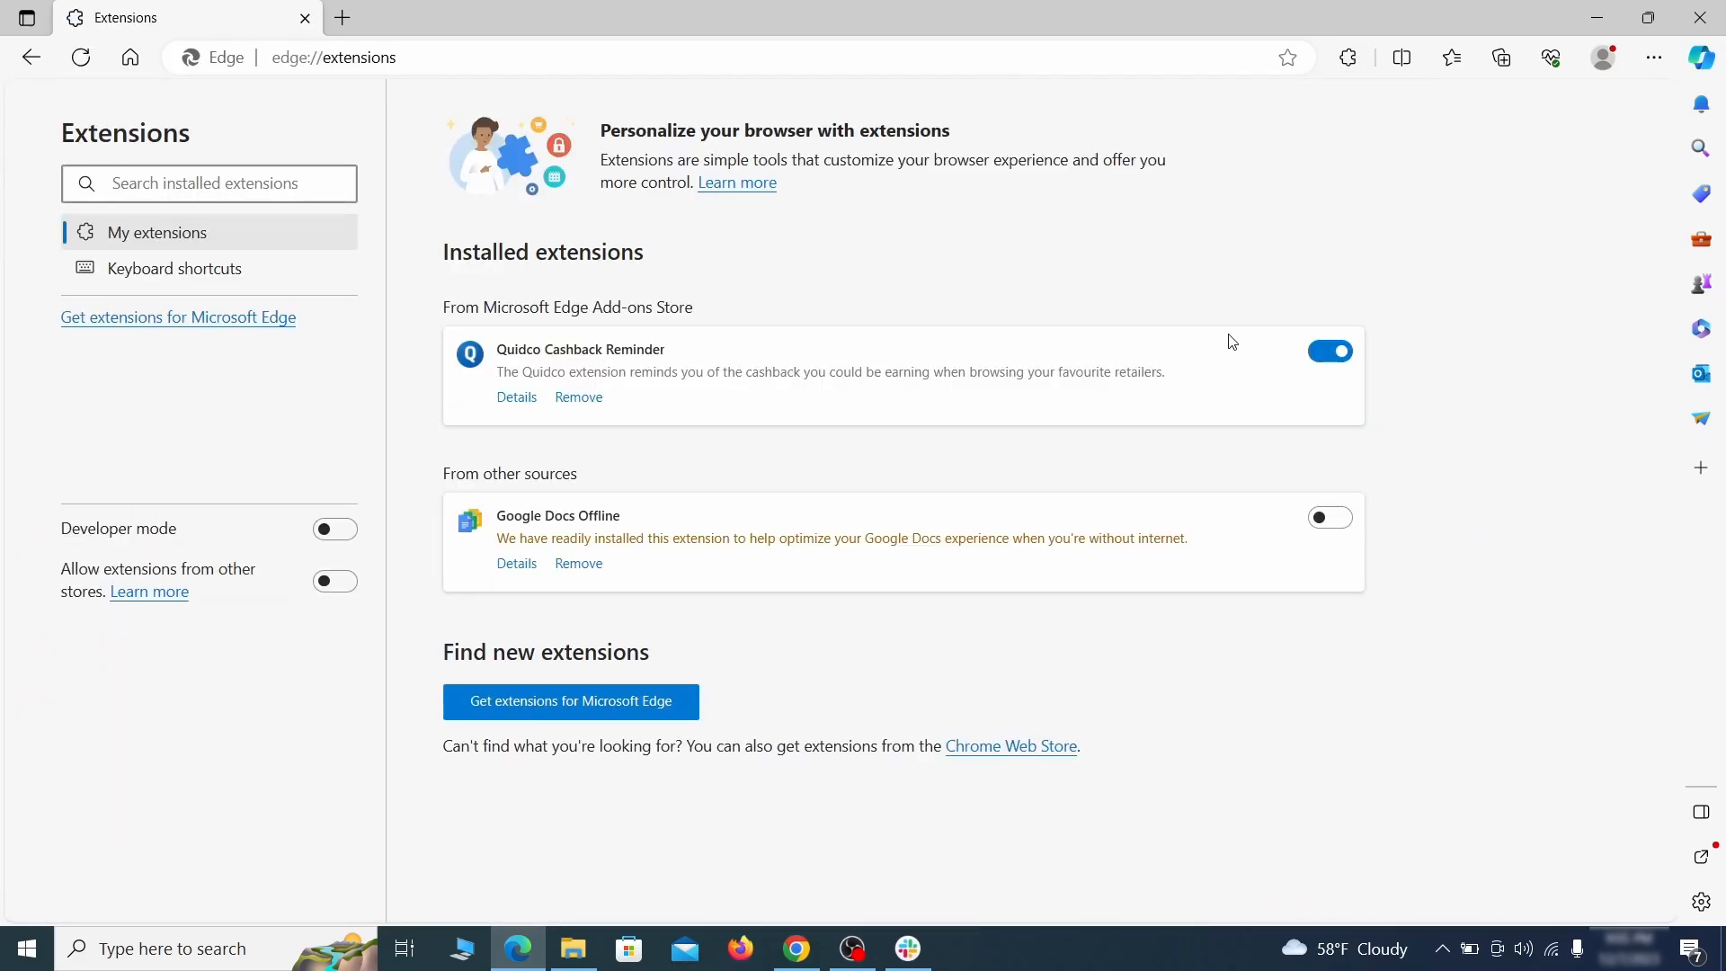
left_click(1334, 354)
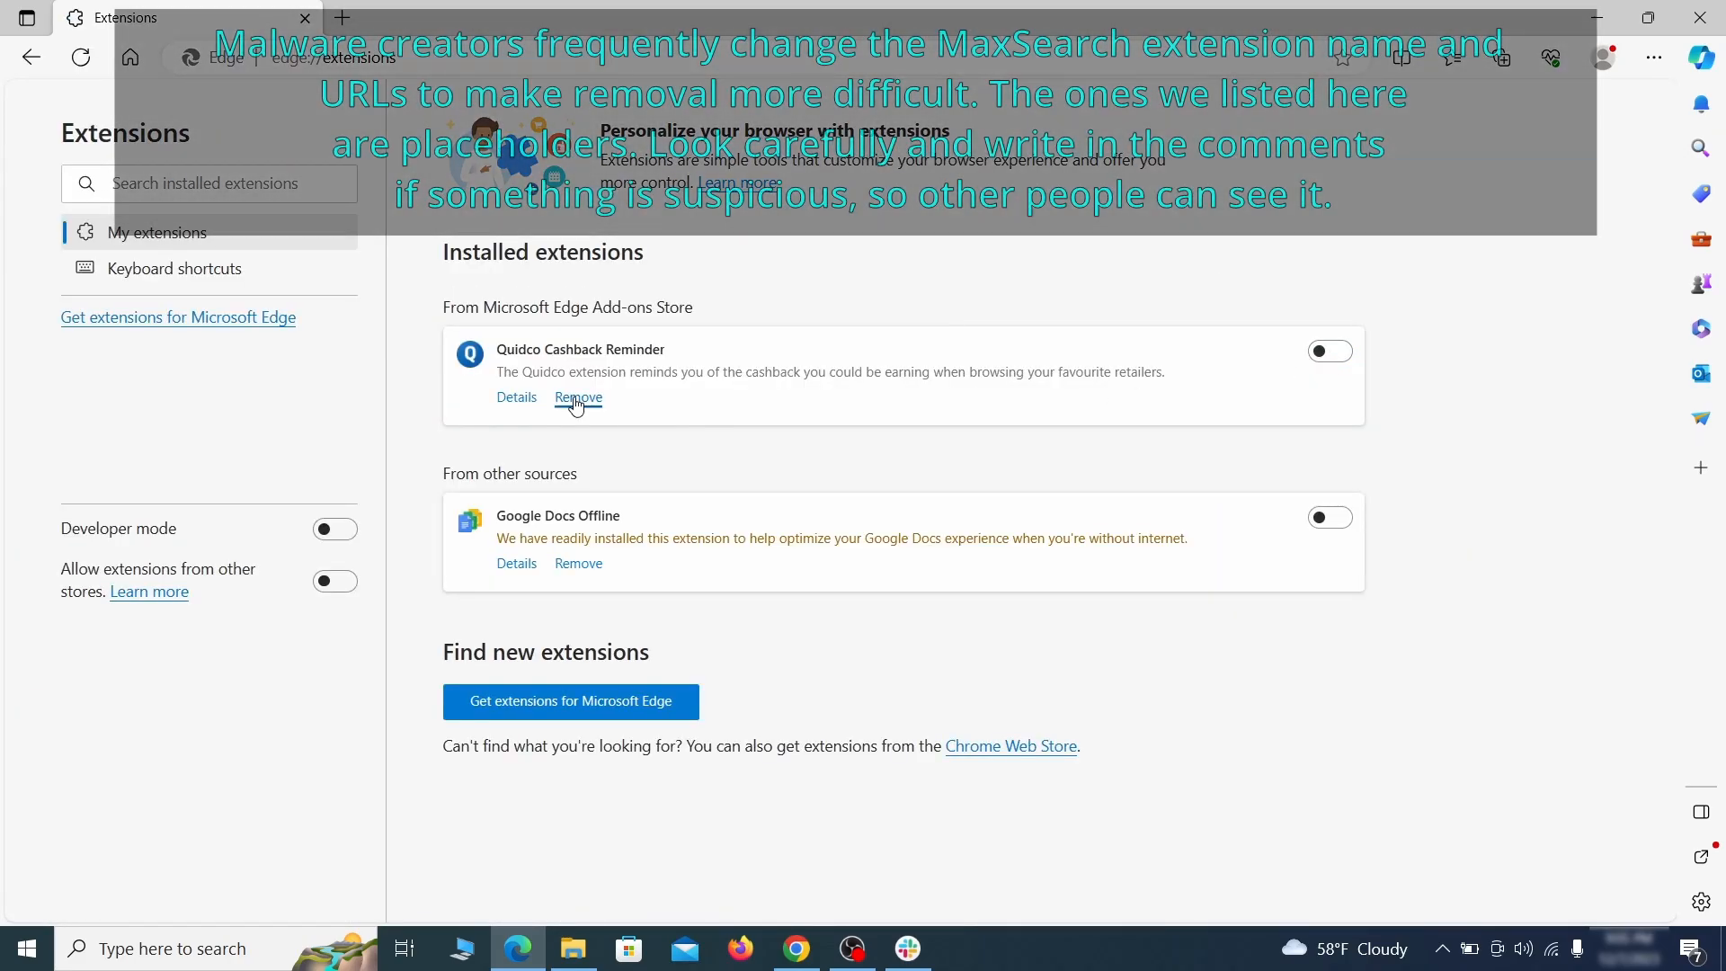
left_click(576, 399)
left_click(958, 216)
Clear Edge's browsing data for the last hour, including site permissions and all data from the previous version of Microsoft Edge.
key("ctrl+t")
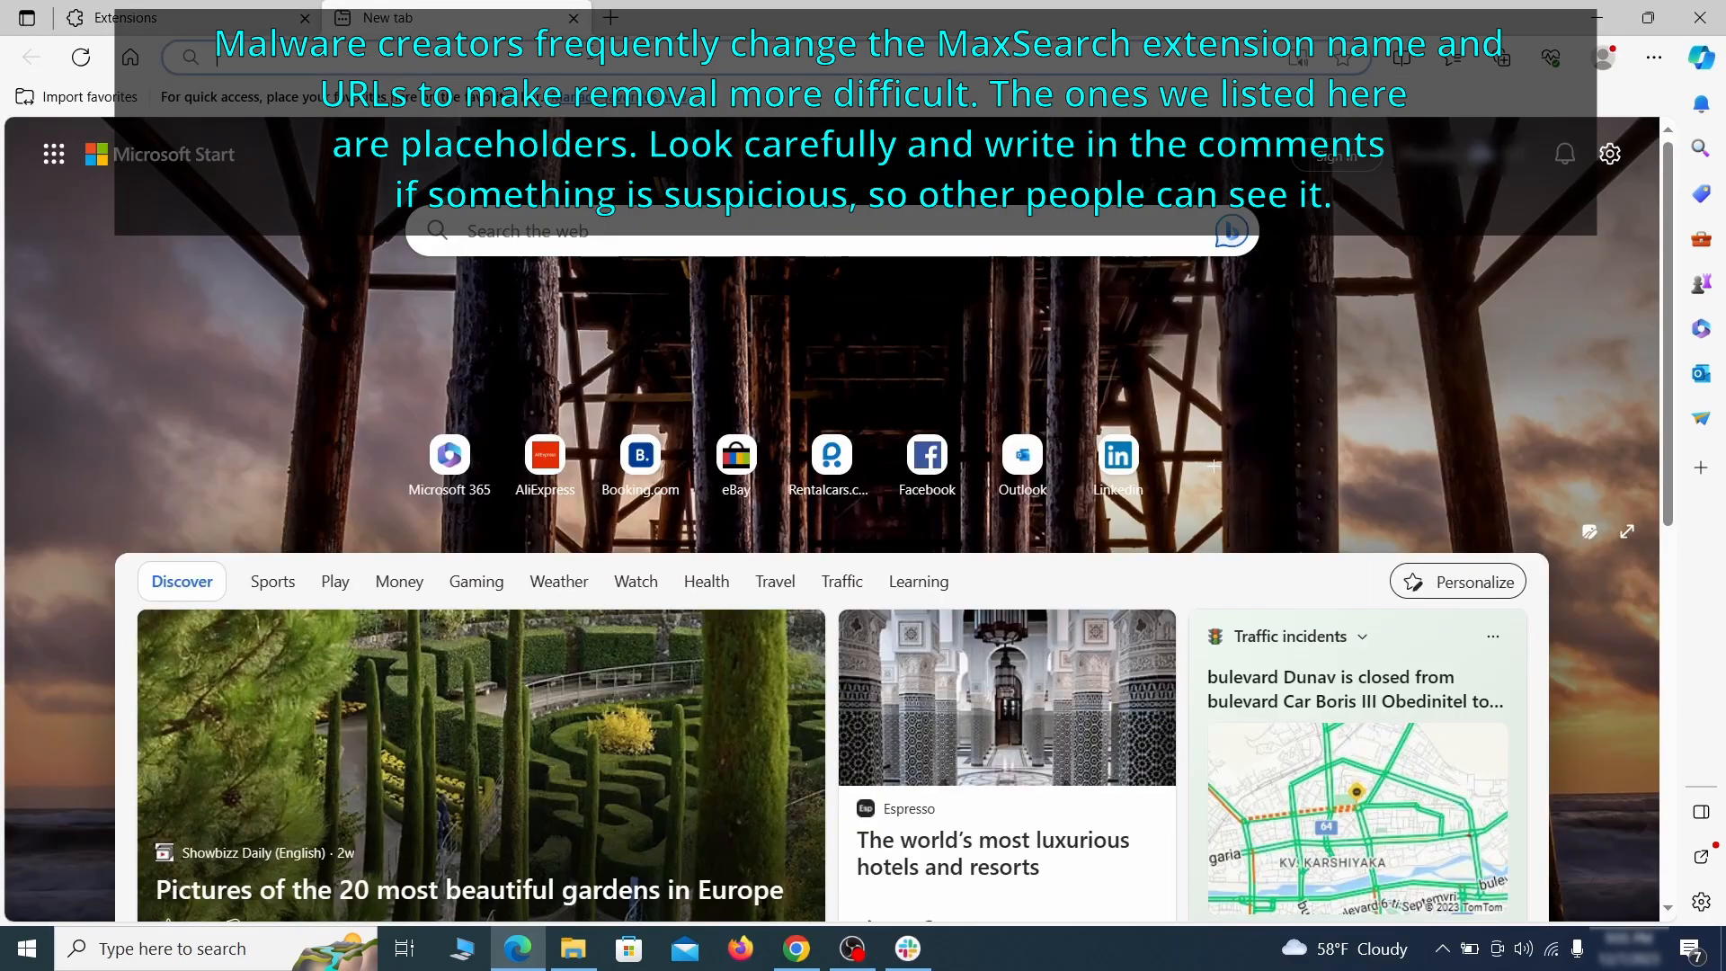
left_click(1653, 61)
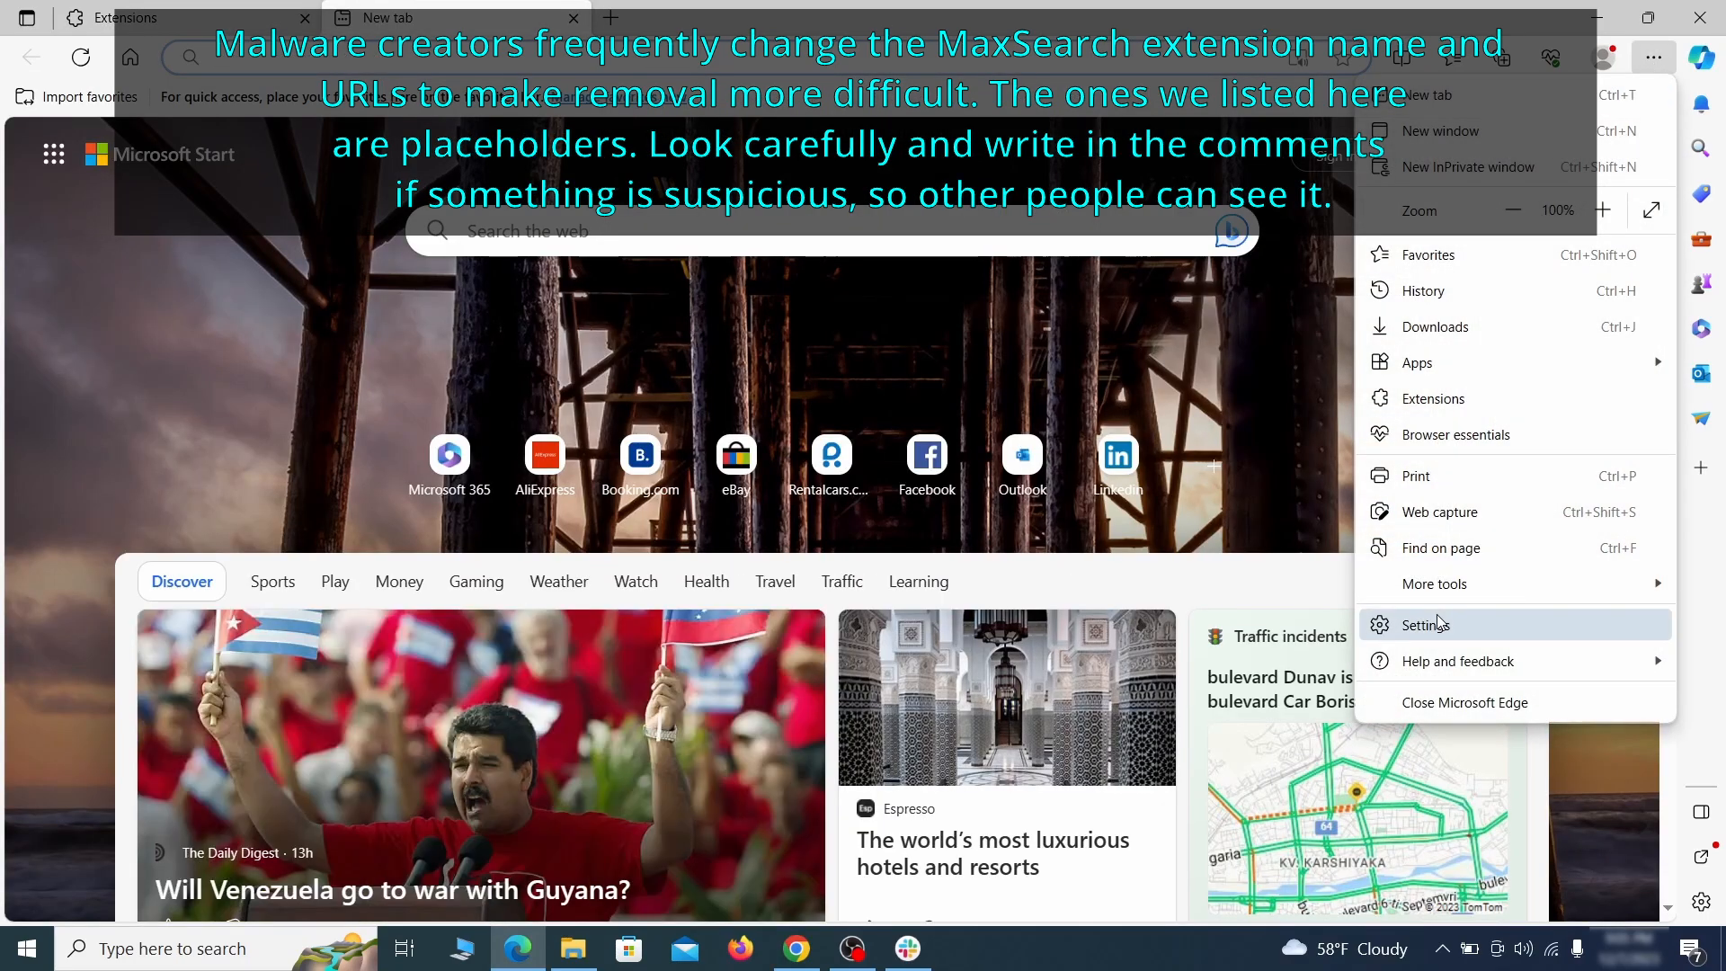
left_click(1423, 624)
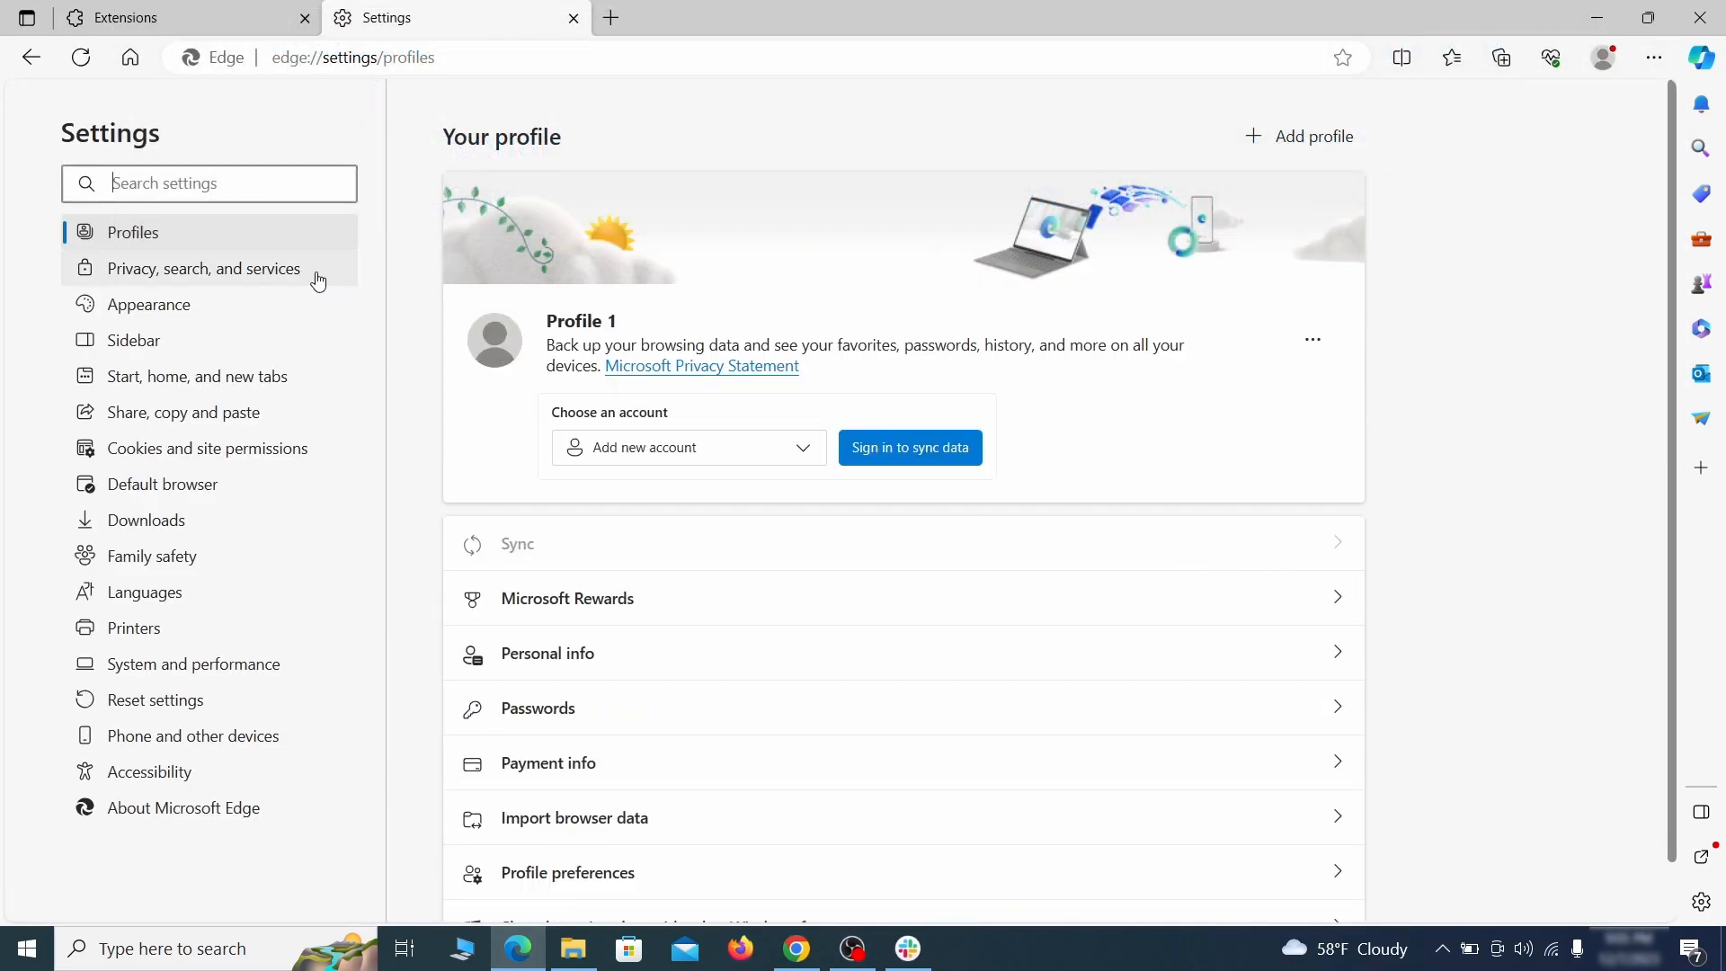
left_click(289, 272)
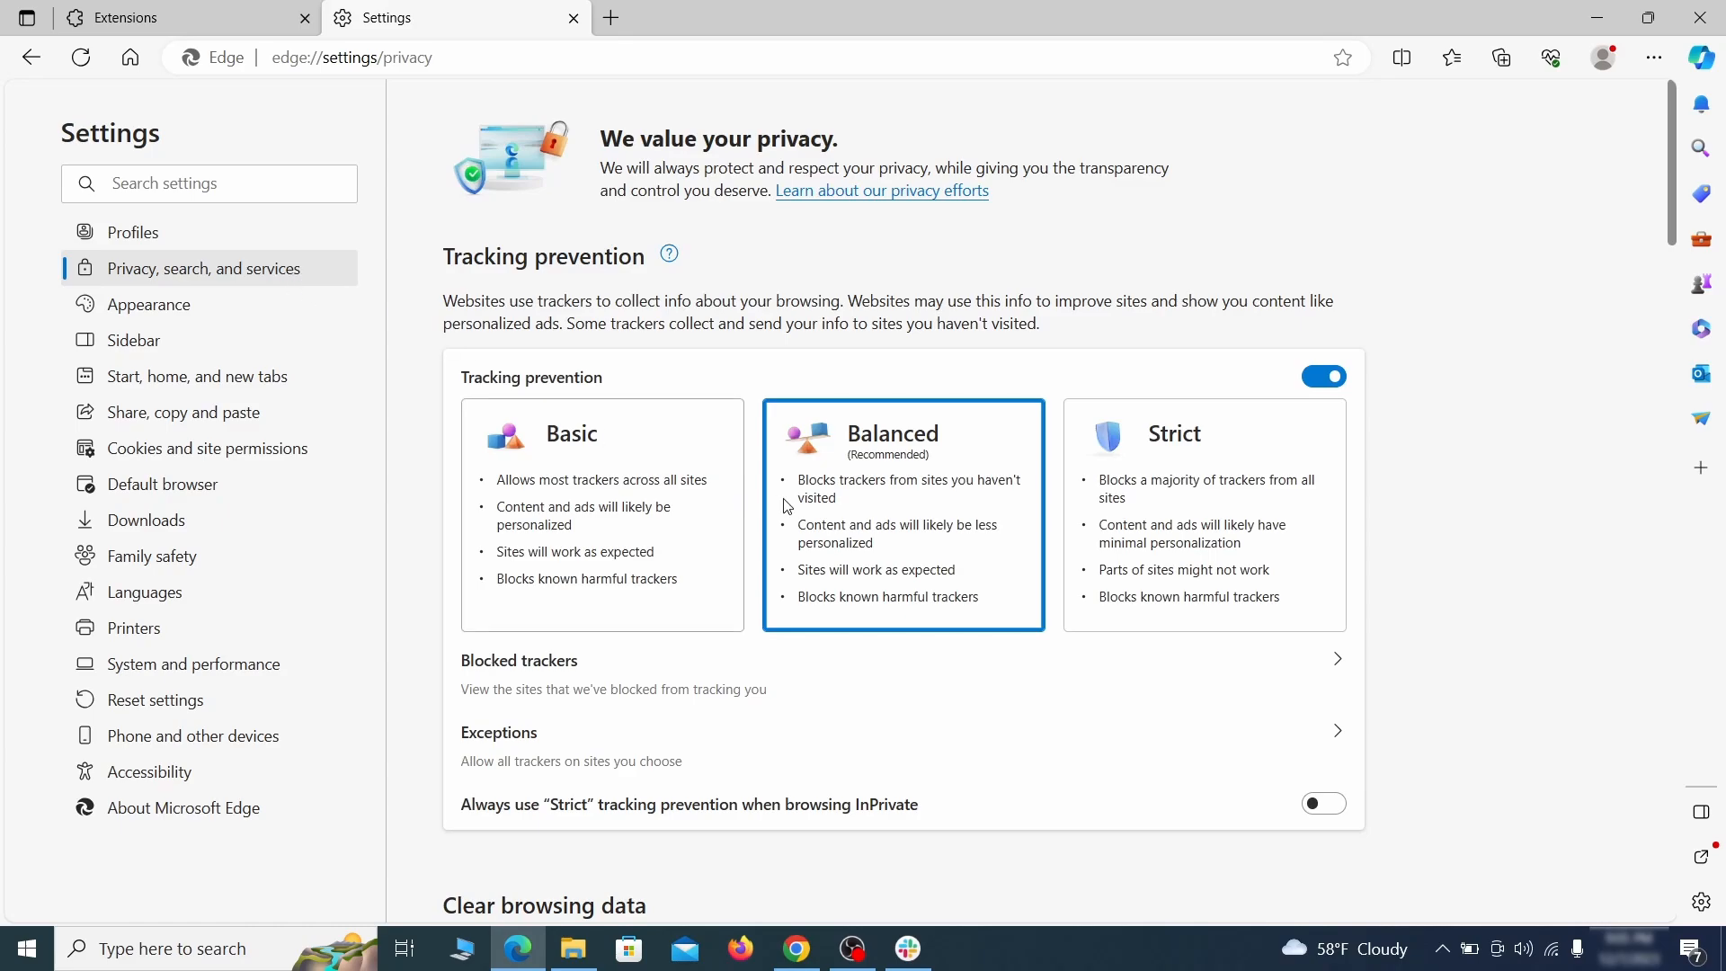
scroll(975, 566, "down", 5)
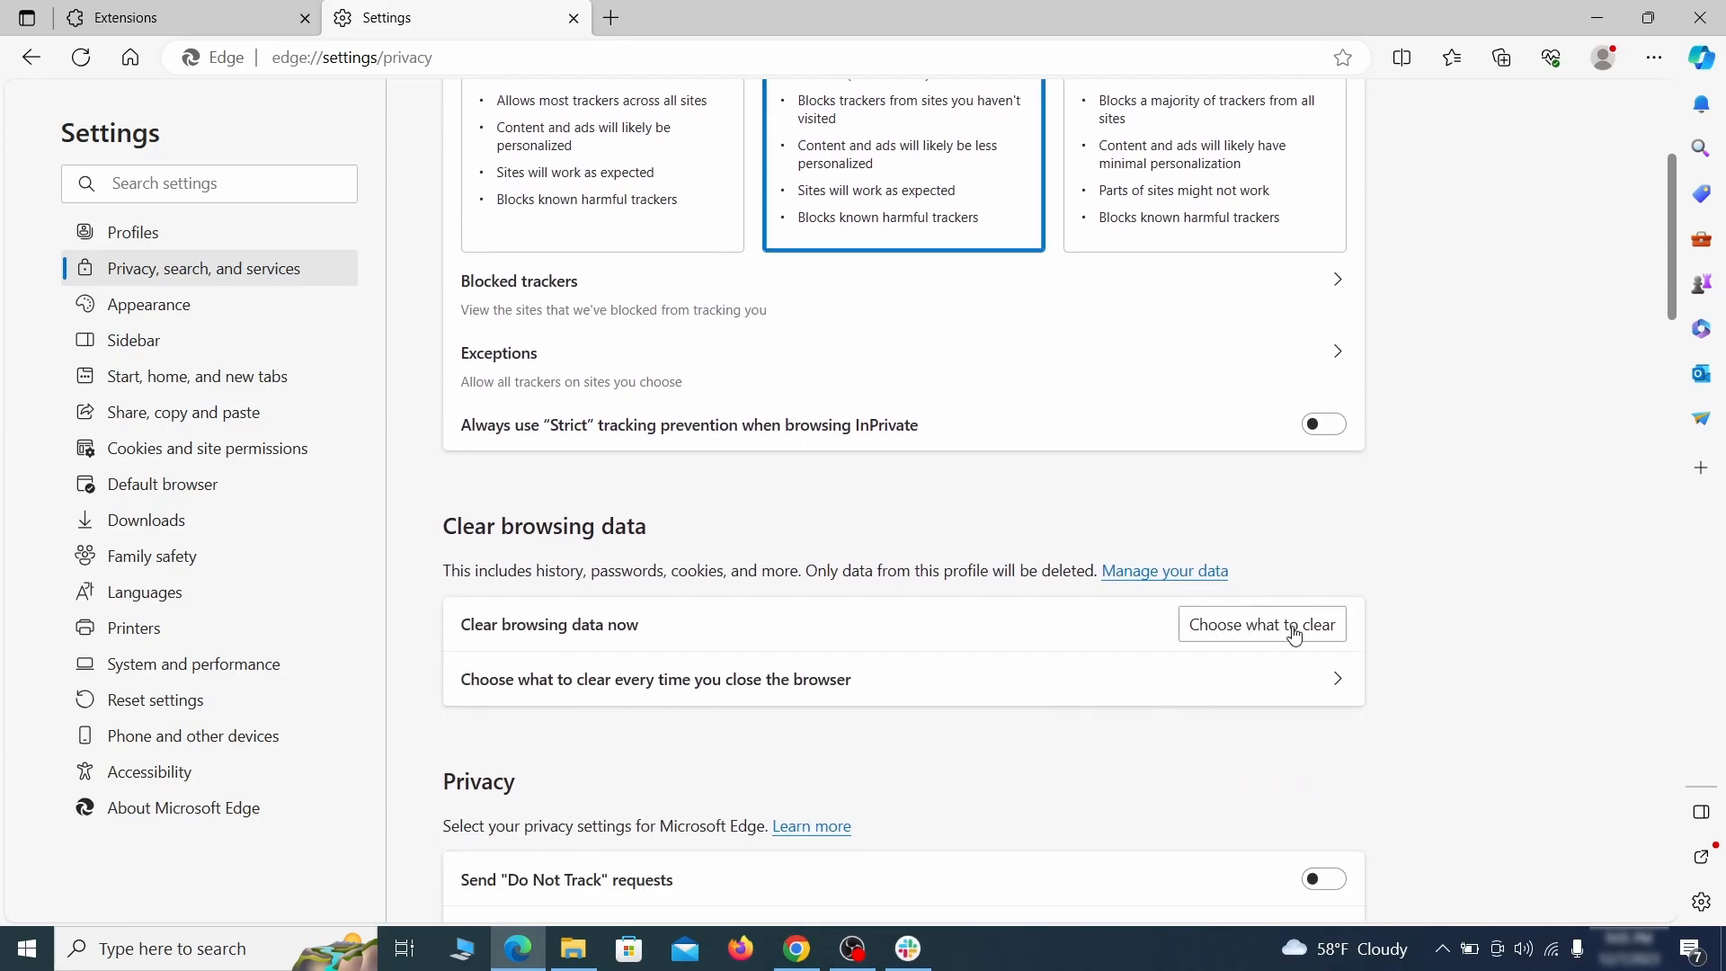
left_click(1220, 622)
scroll(714, 519, "down", 1)
scroll(715, 518, "down", 3)
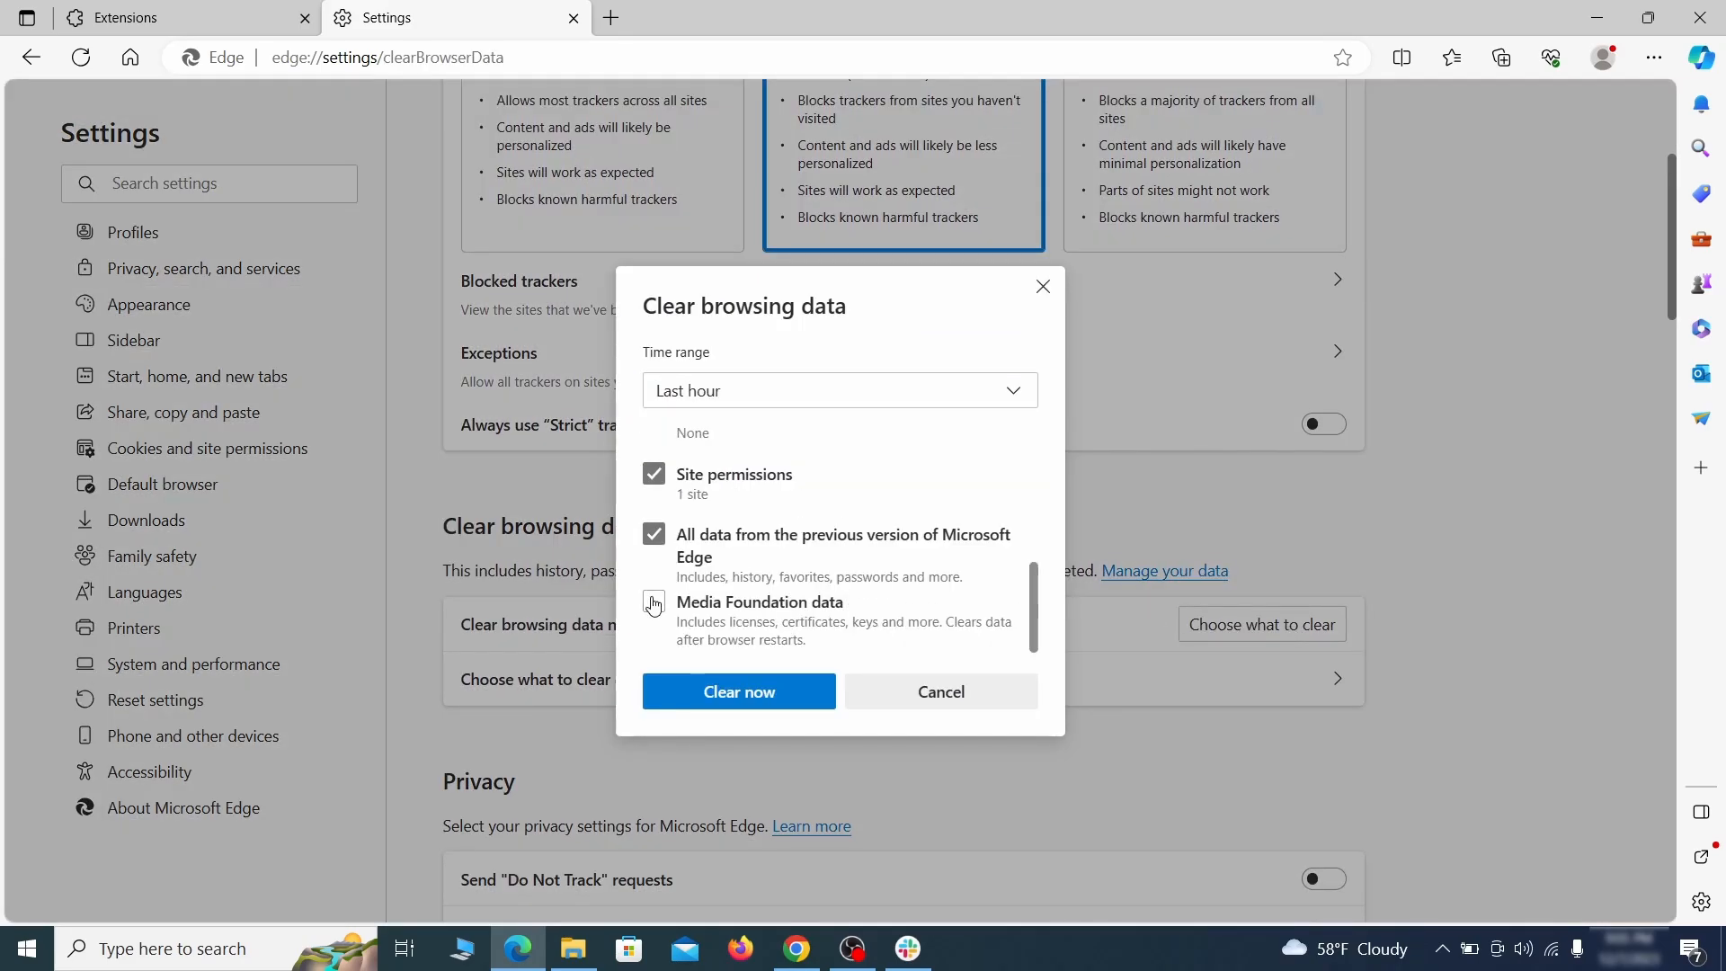
left_click(809, 703)
Set the search engine used in Edge's address bar to Google.
scroll(1114, 511, "down", 10)
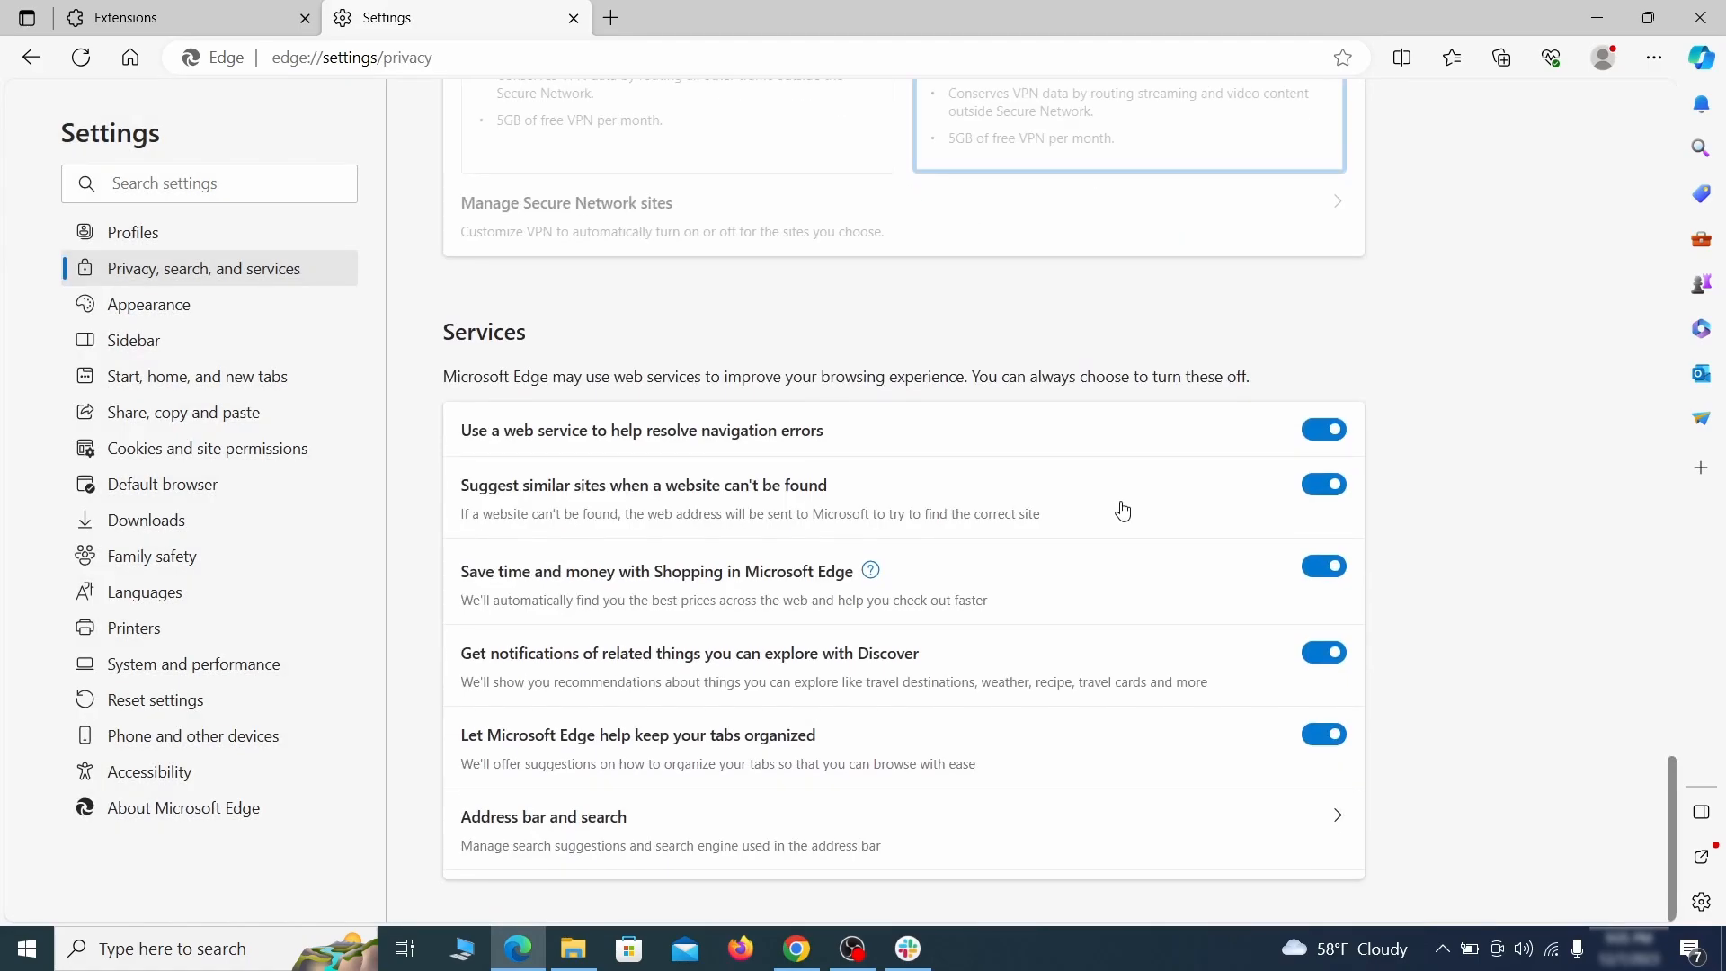
left_click(986, 850)
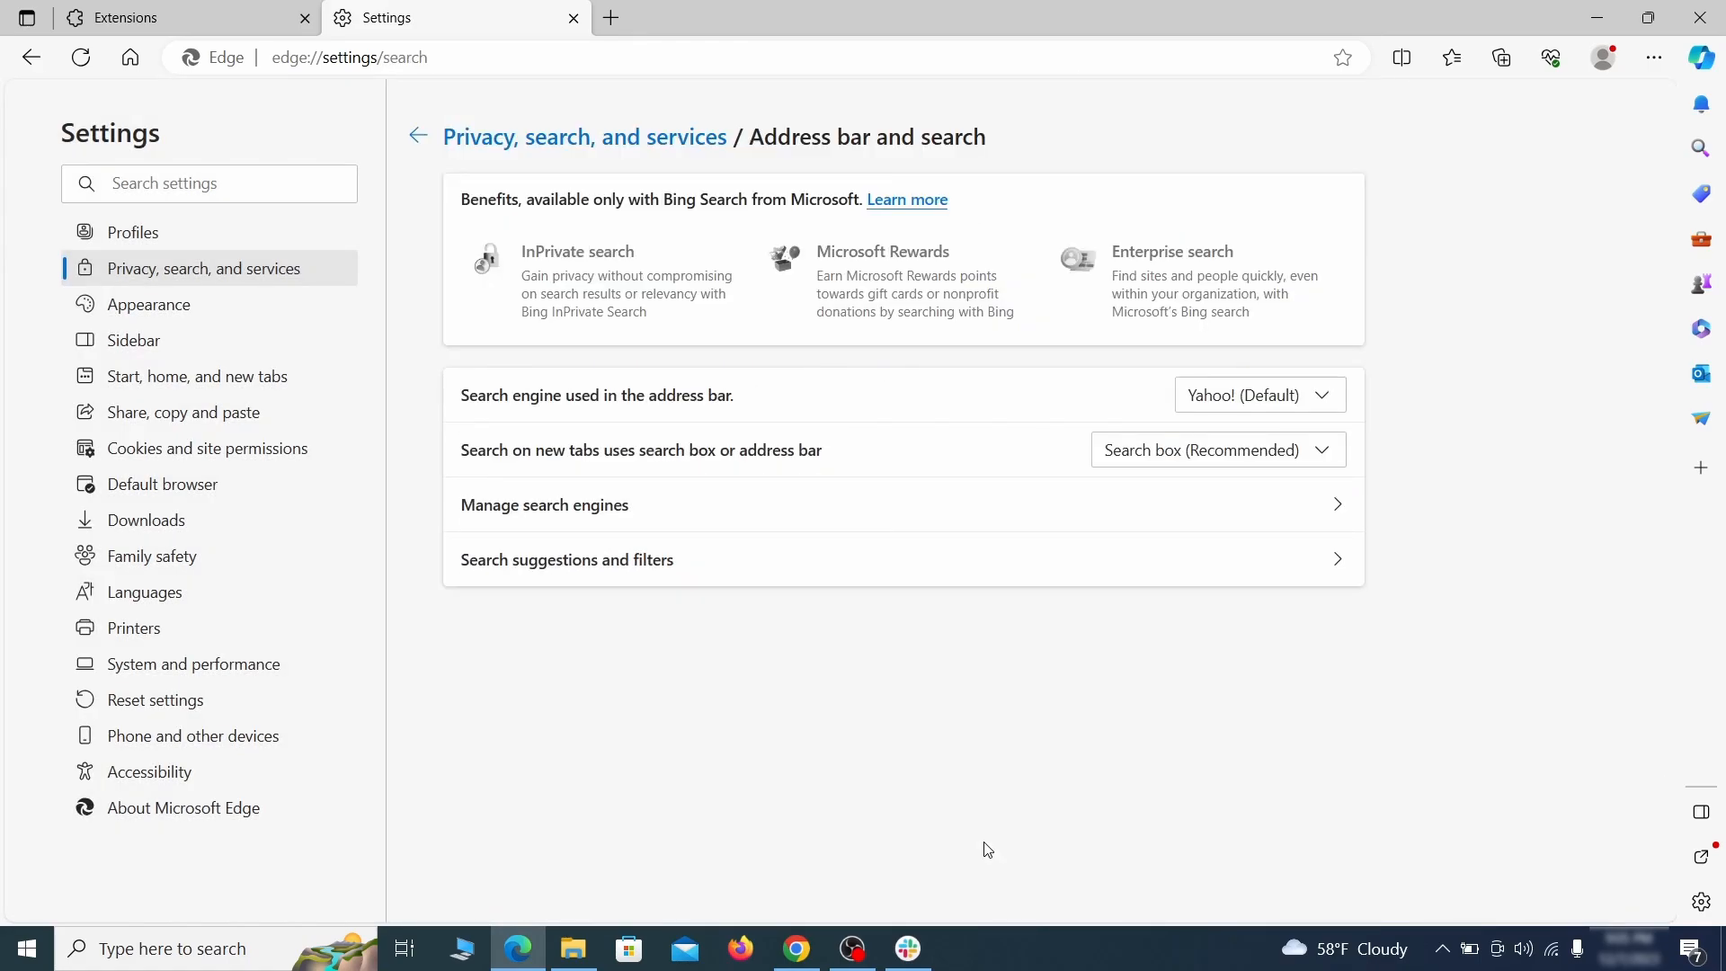
left_click(1330, 399)
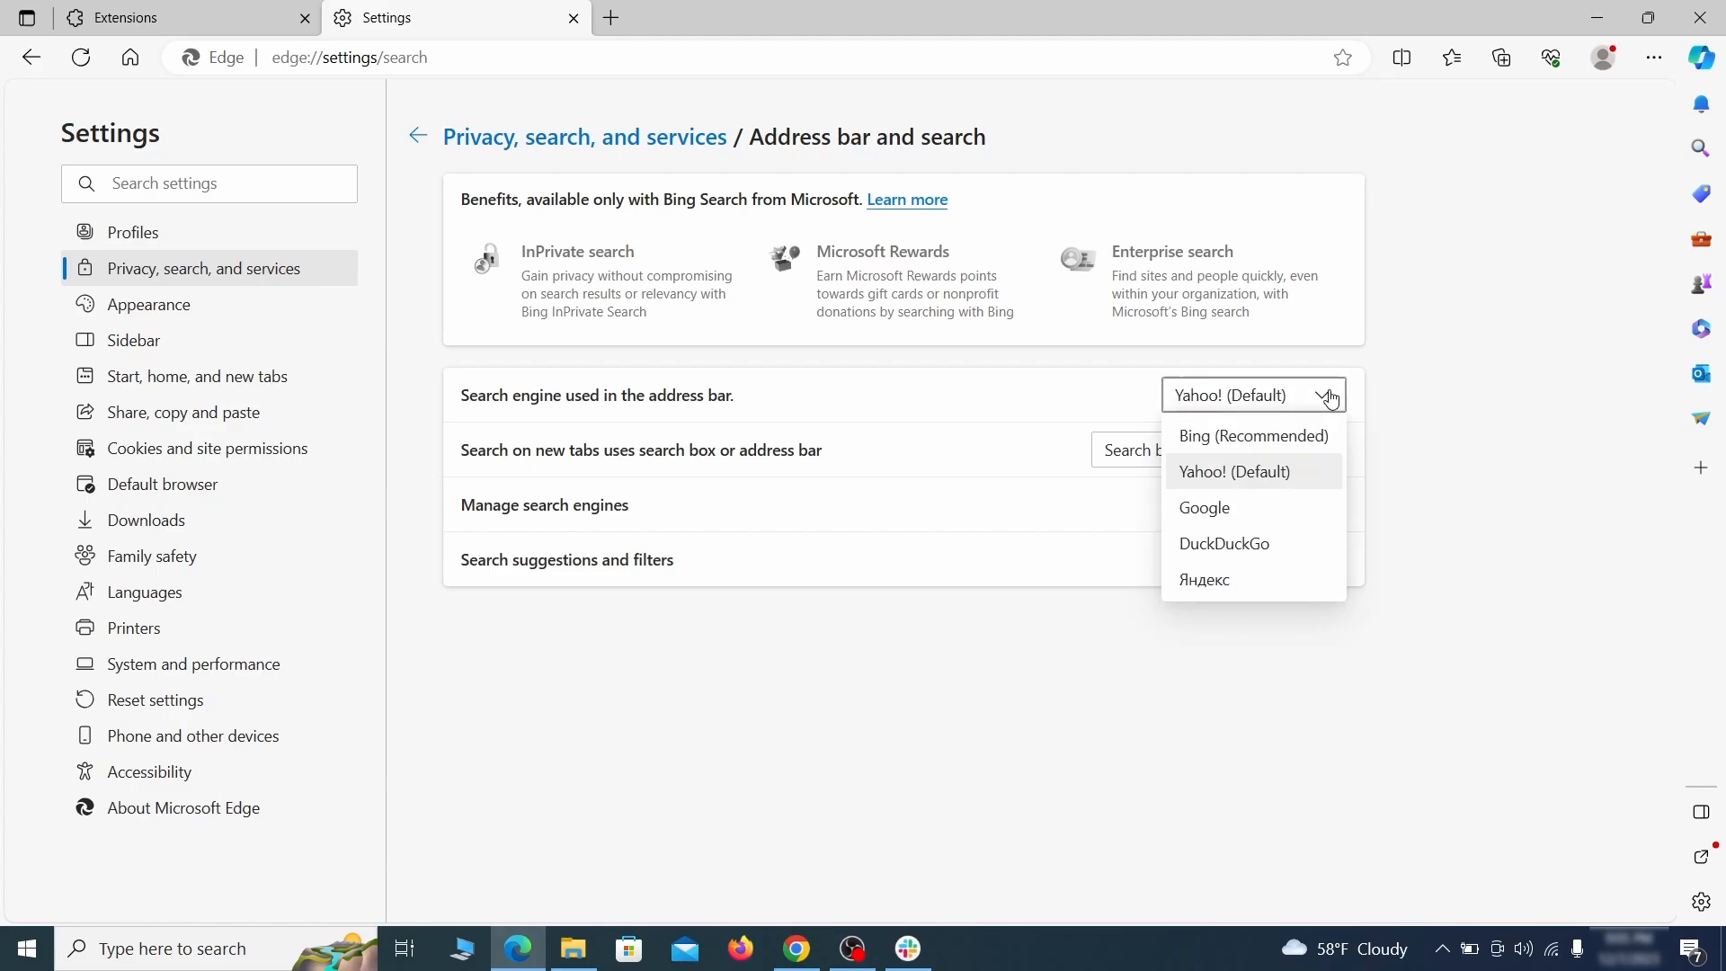
left_click(1279, 505)
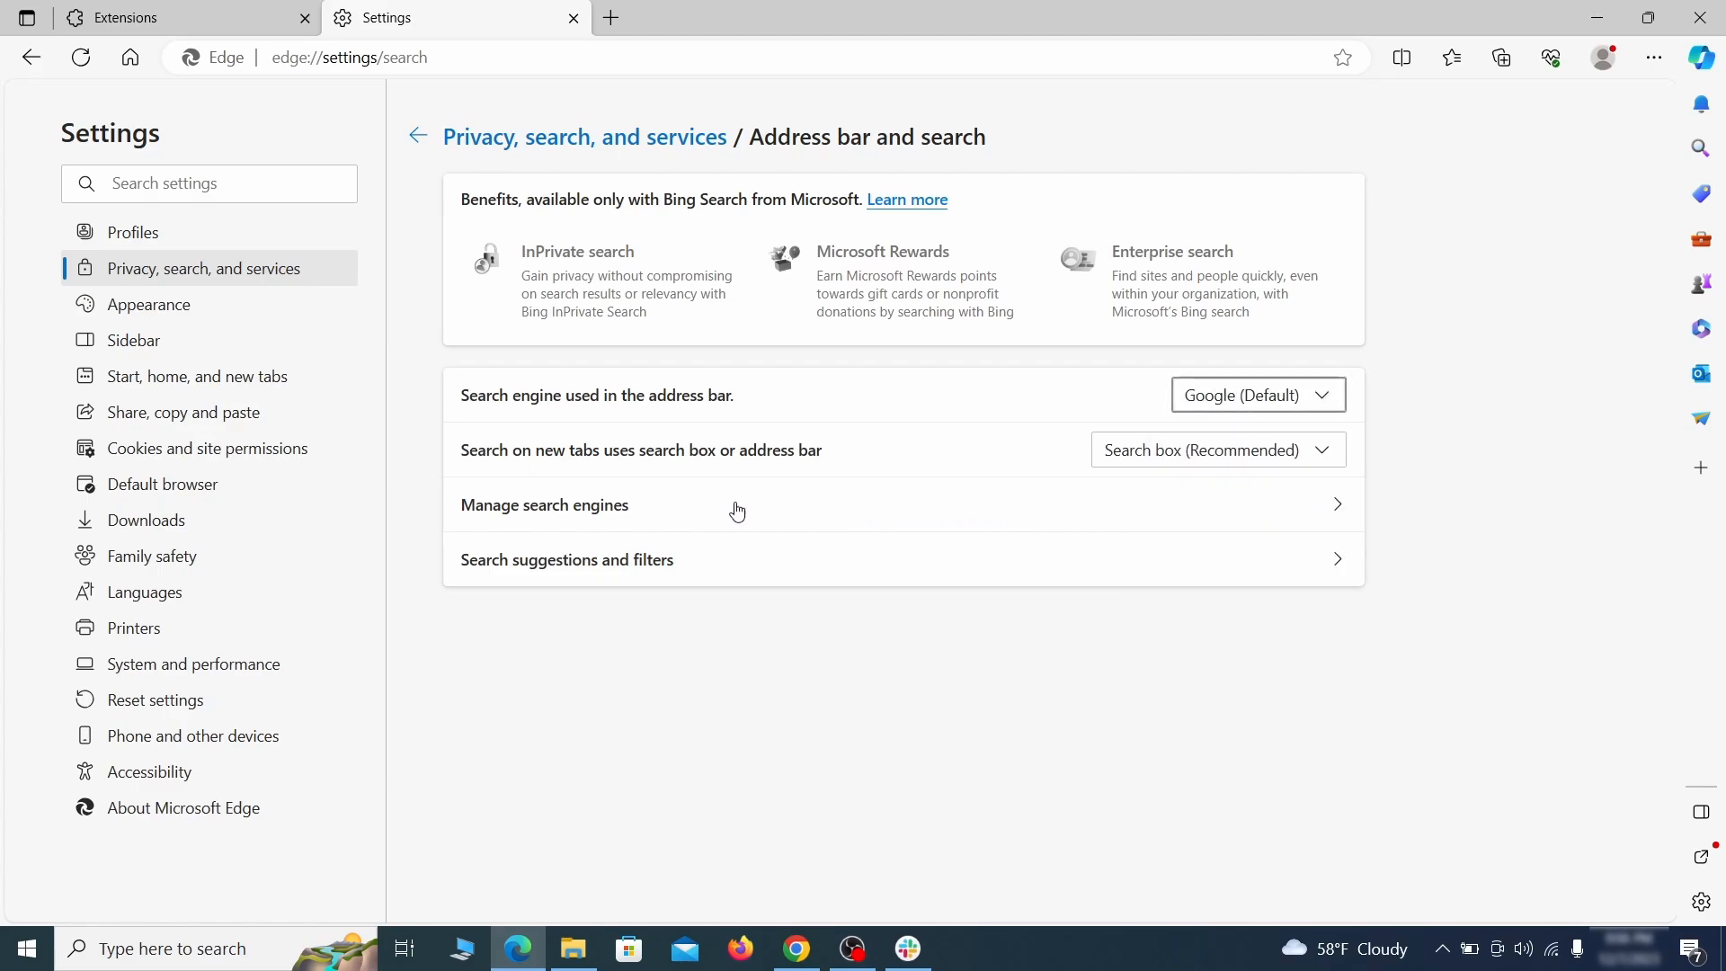
Remove ExampleRougeURL.com from the list of address bar search engines.
left_click(666, 518)
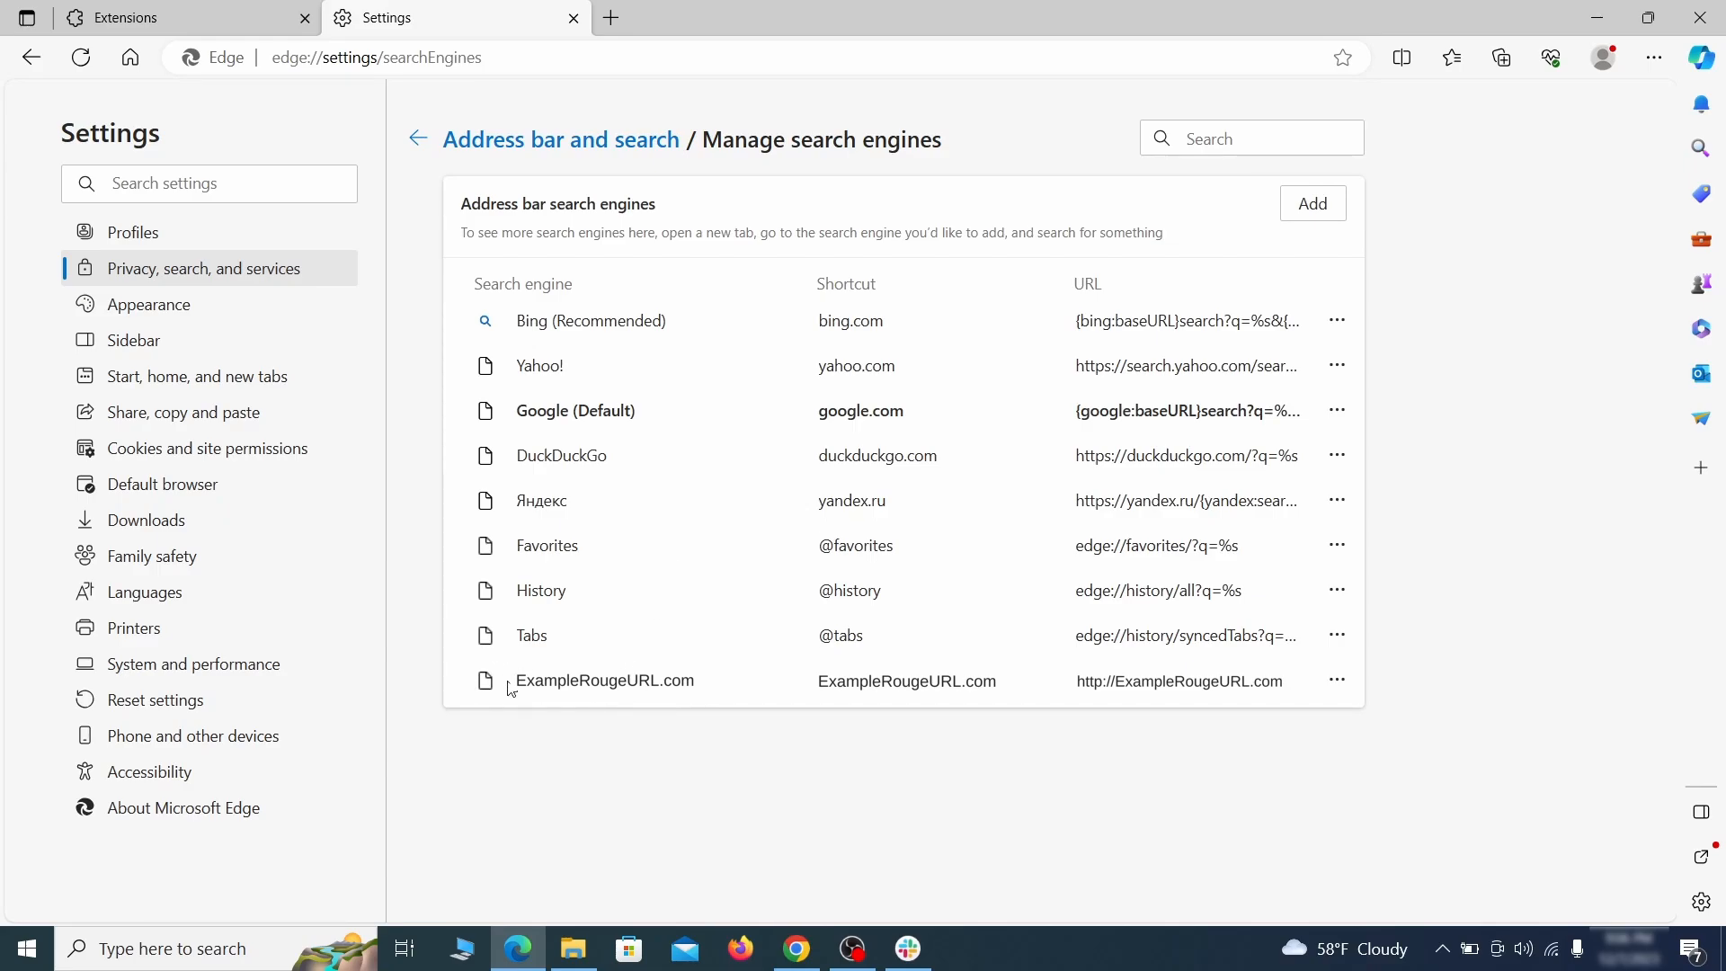
left_click(1337, 680)
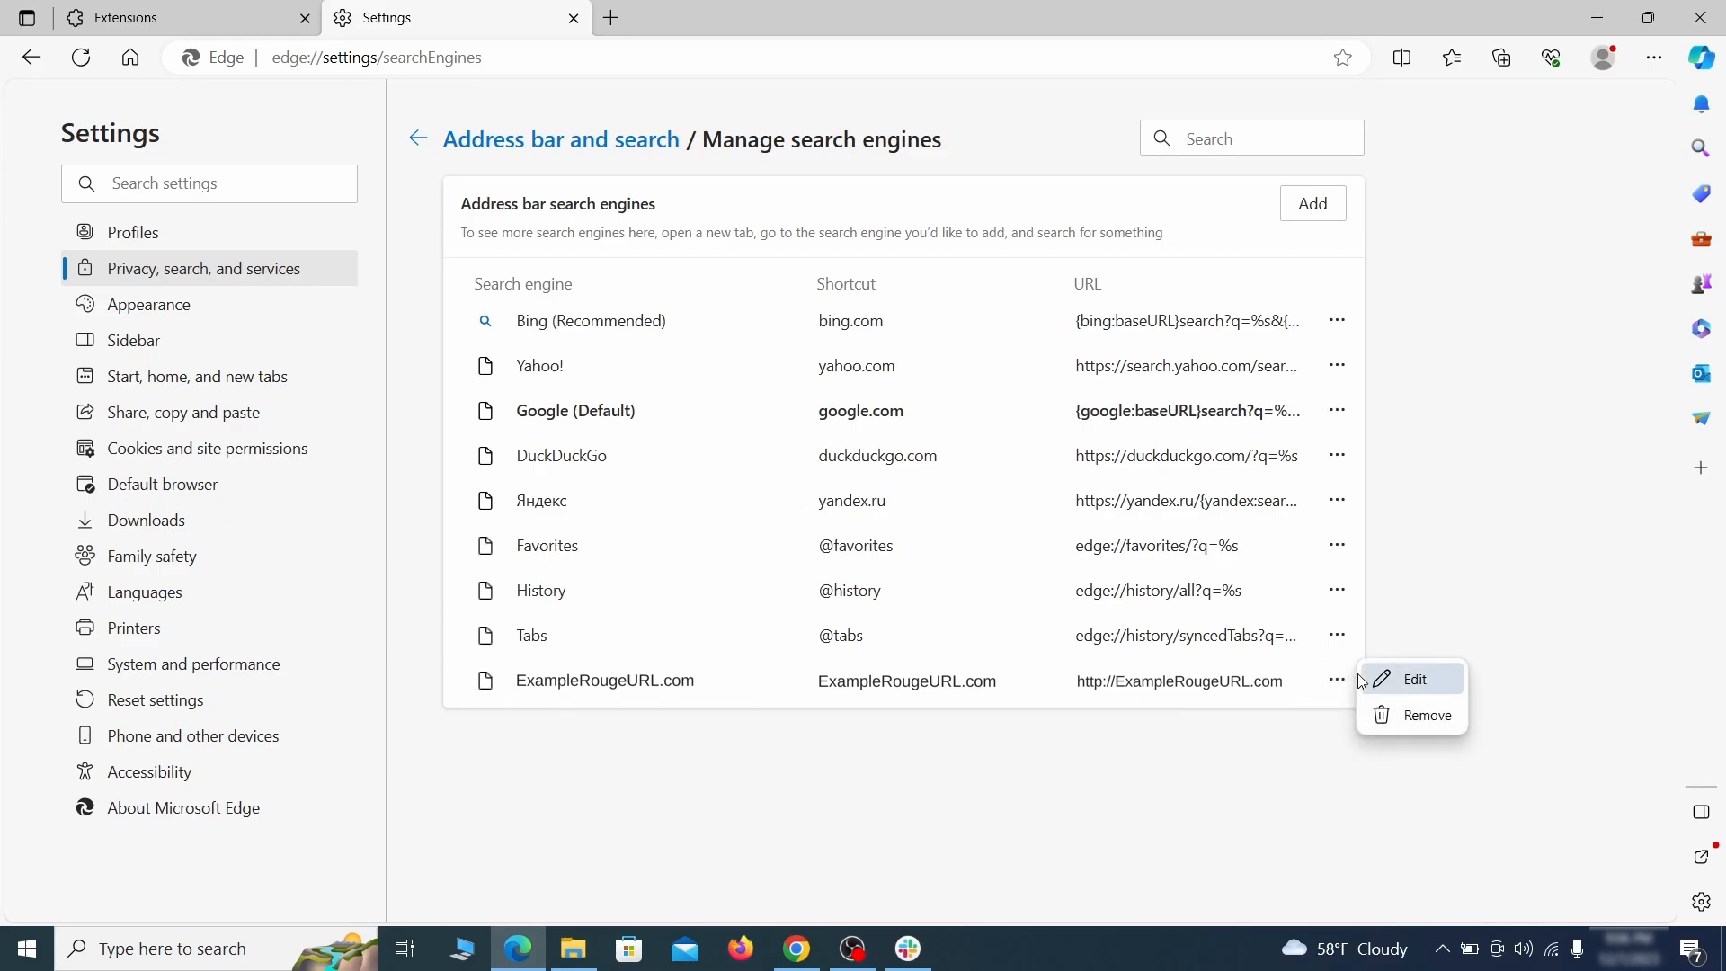
left_click(1429, 716)
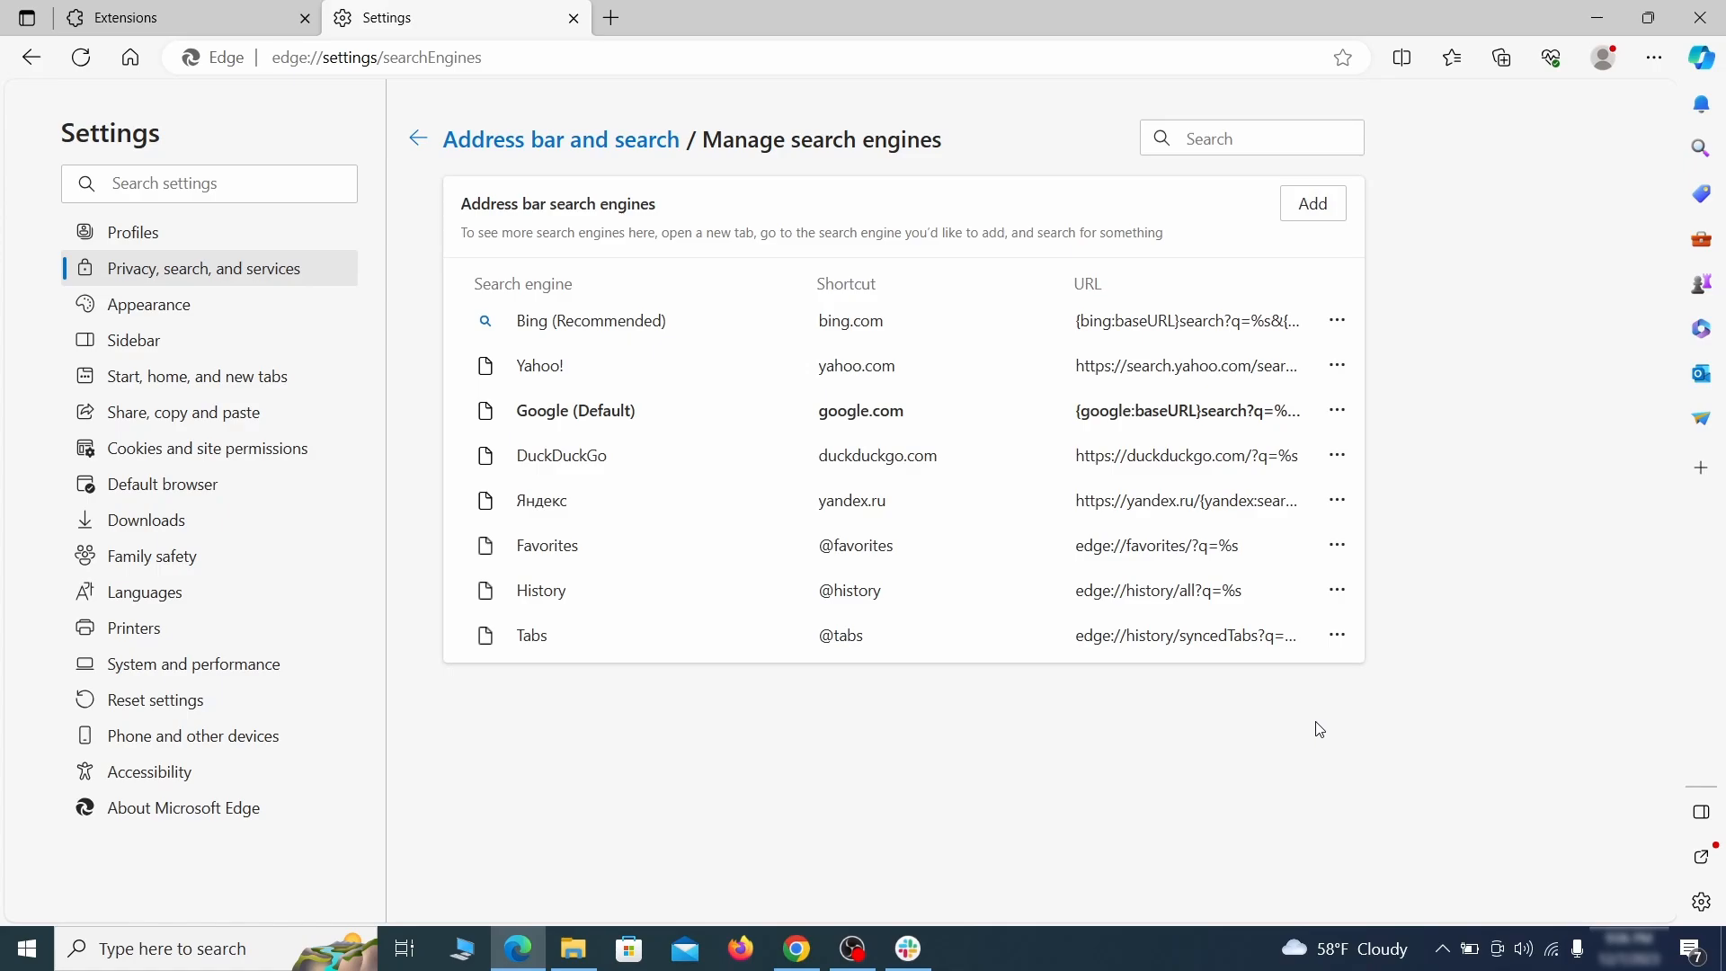
Delete ExampleRougeURL.com from the startup pages, clear the home button's custom URL and set the button to open the new tab page.
left_click(216, 377)
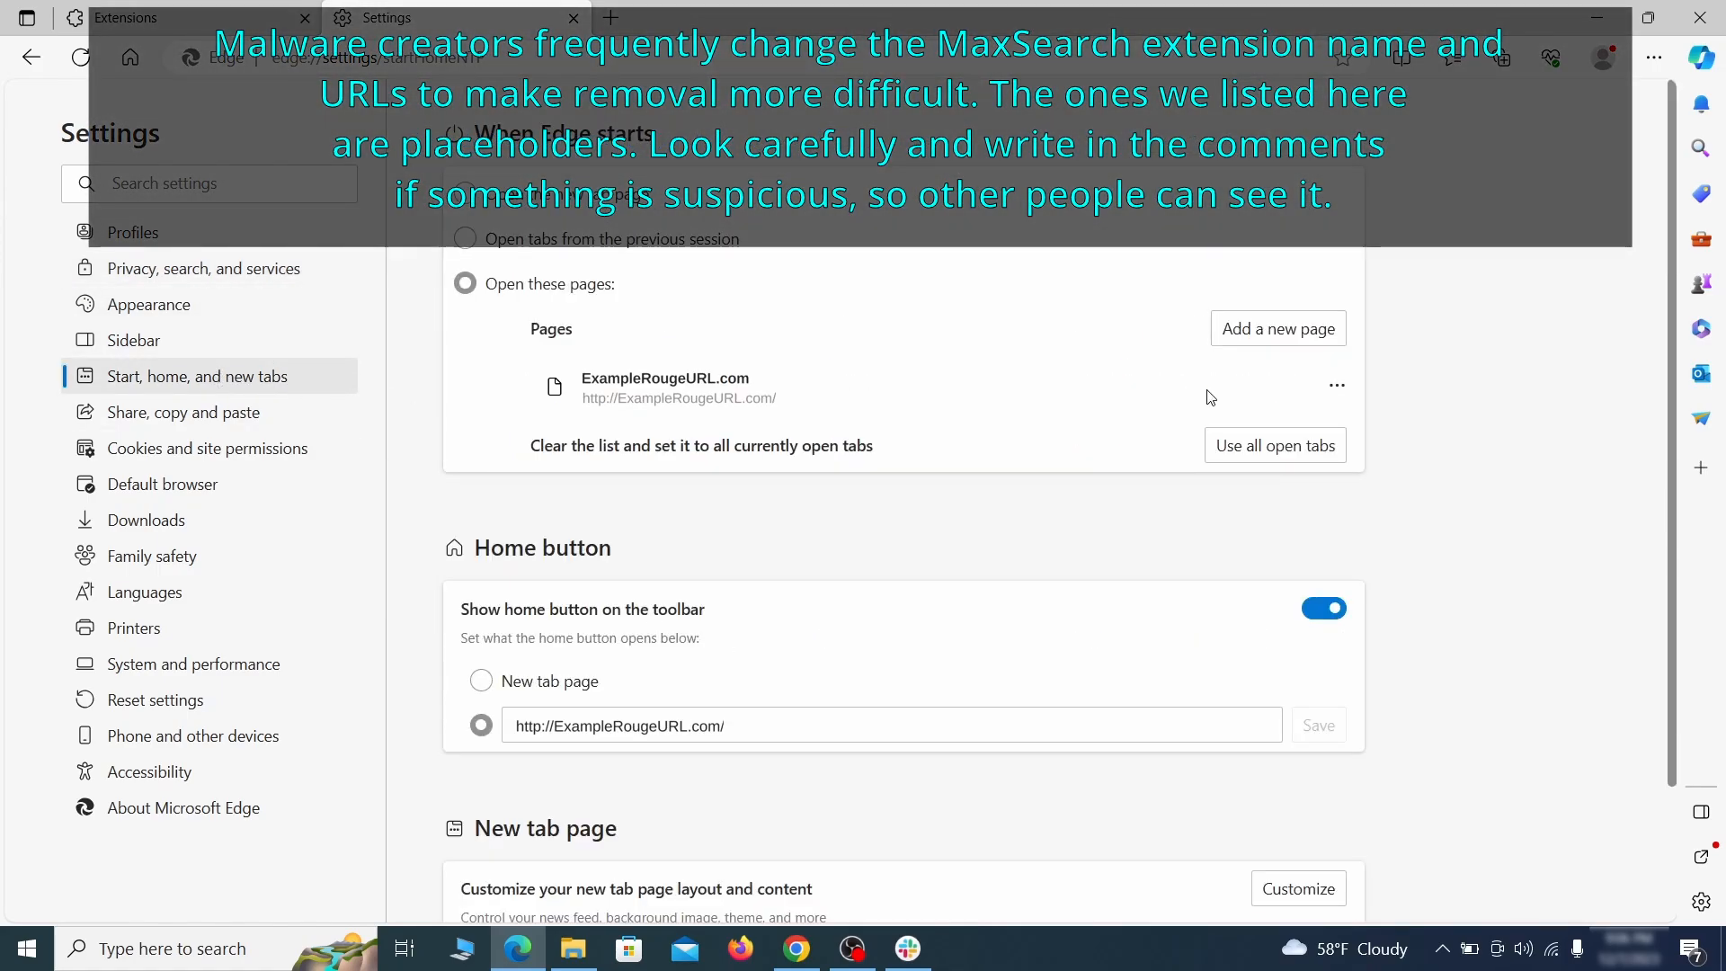
left_click(1336, 391)
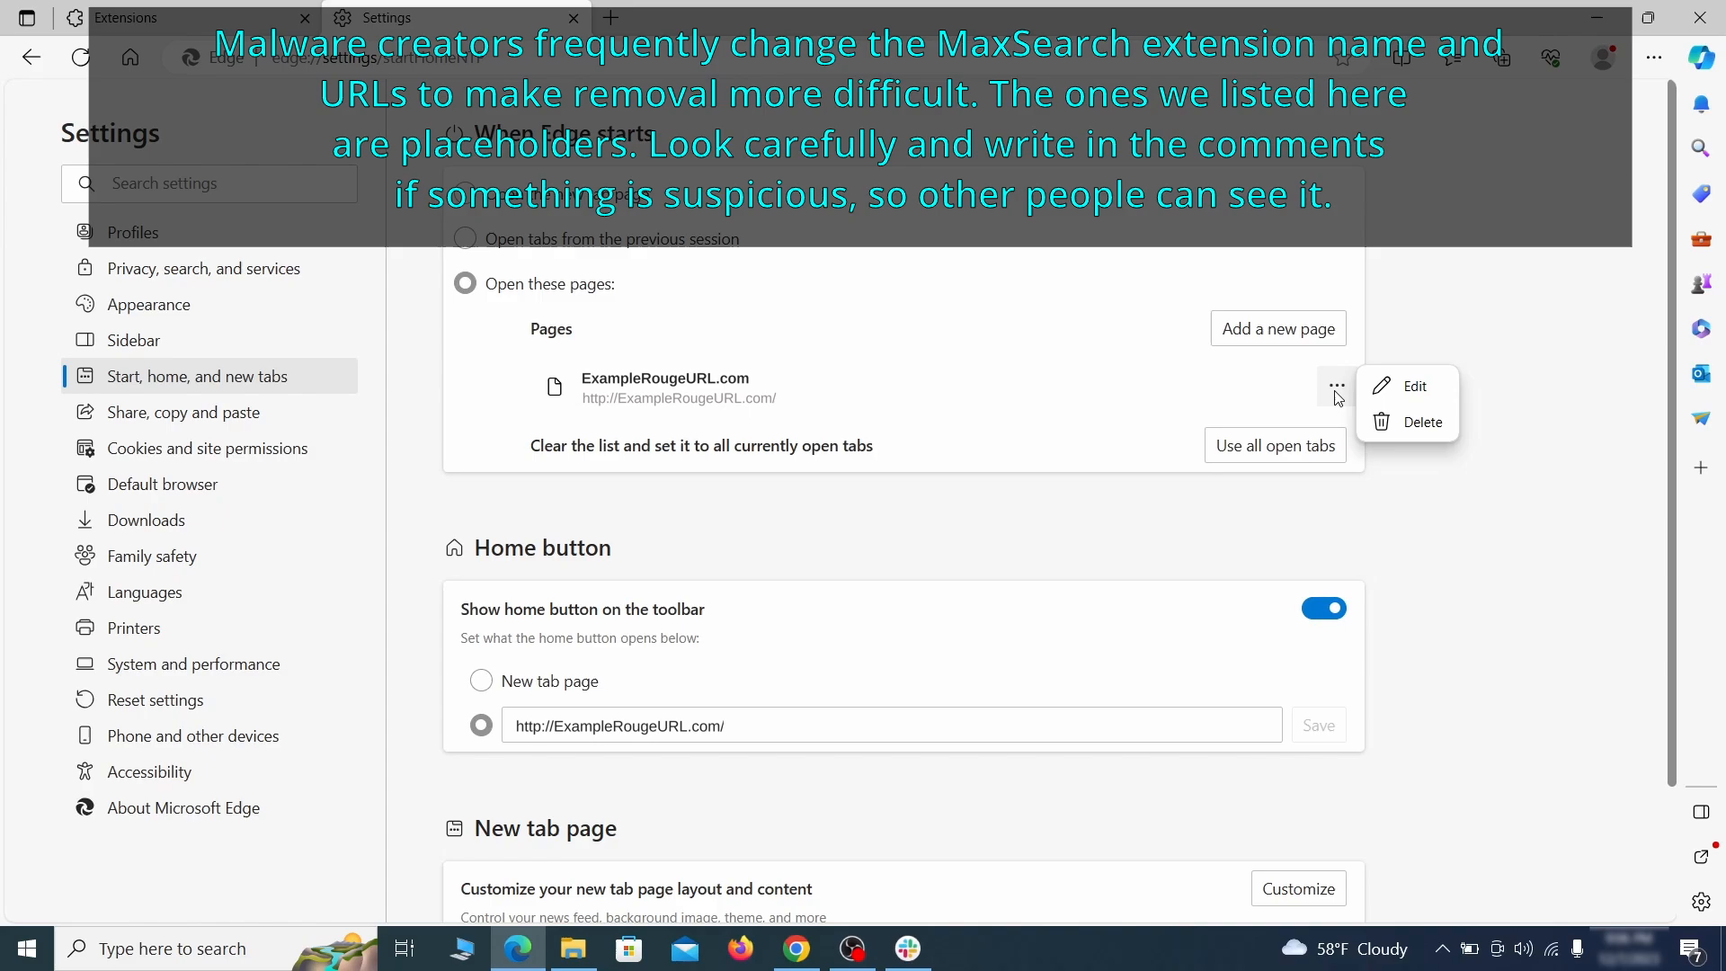
left_click(1408, 423)
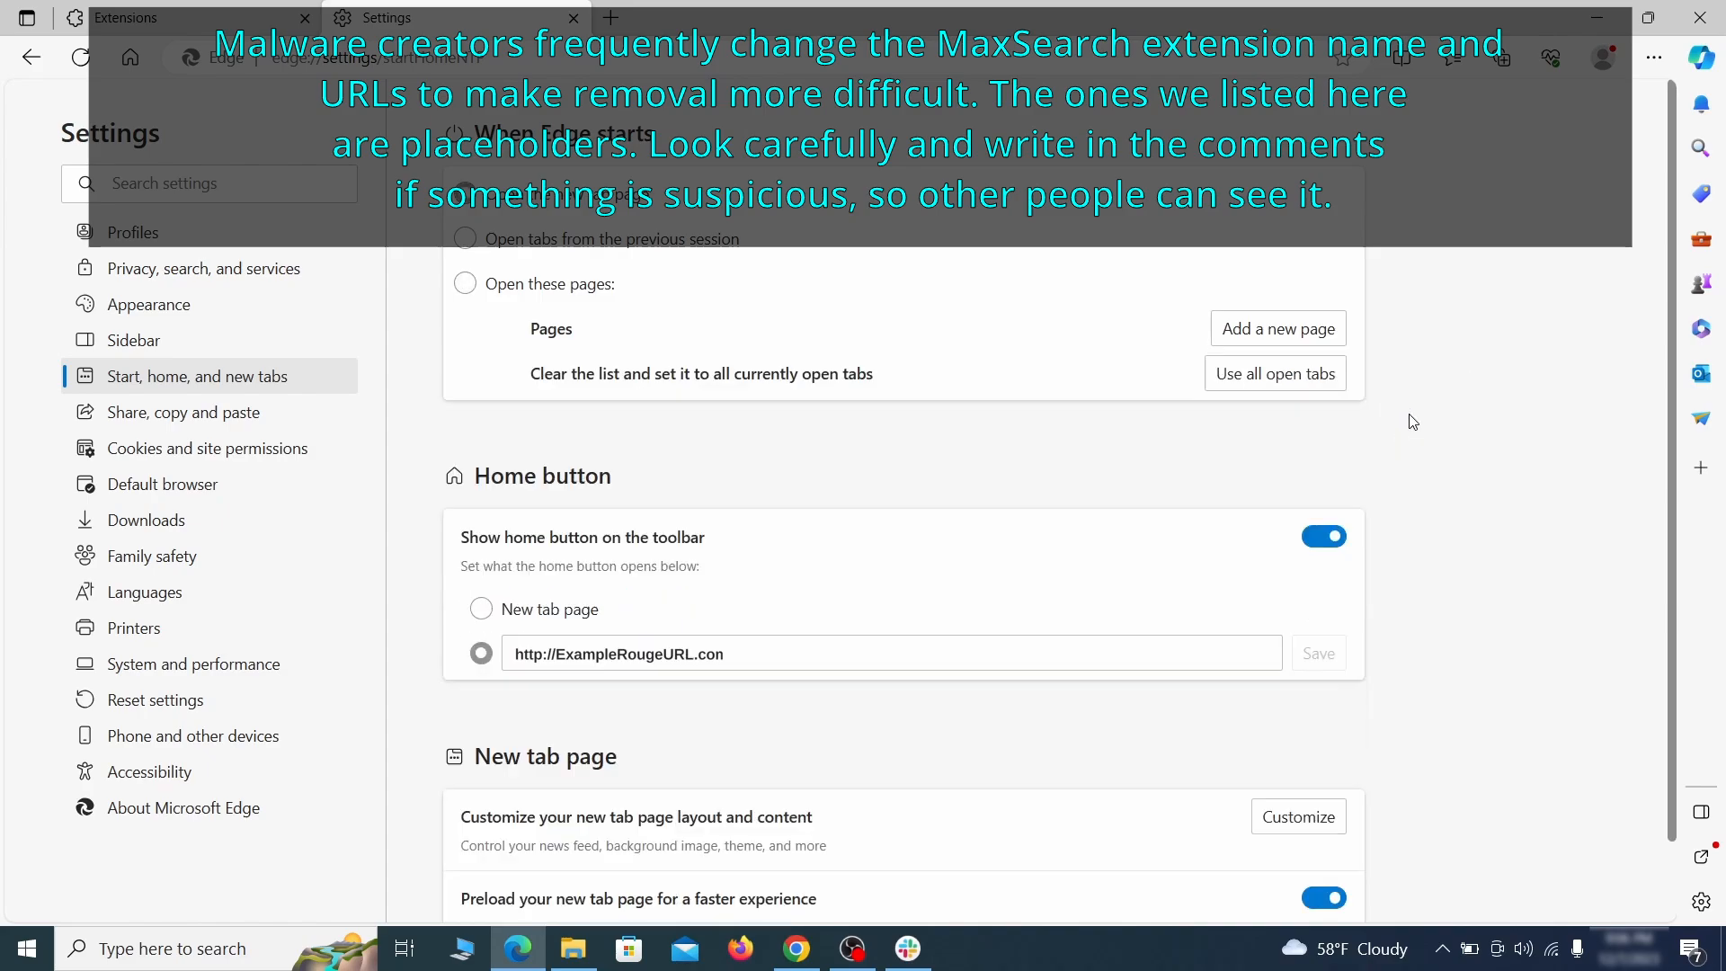
triple_click(750, 645)
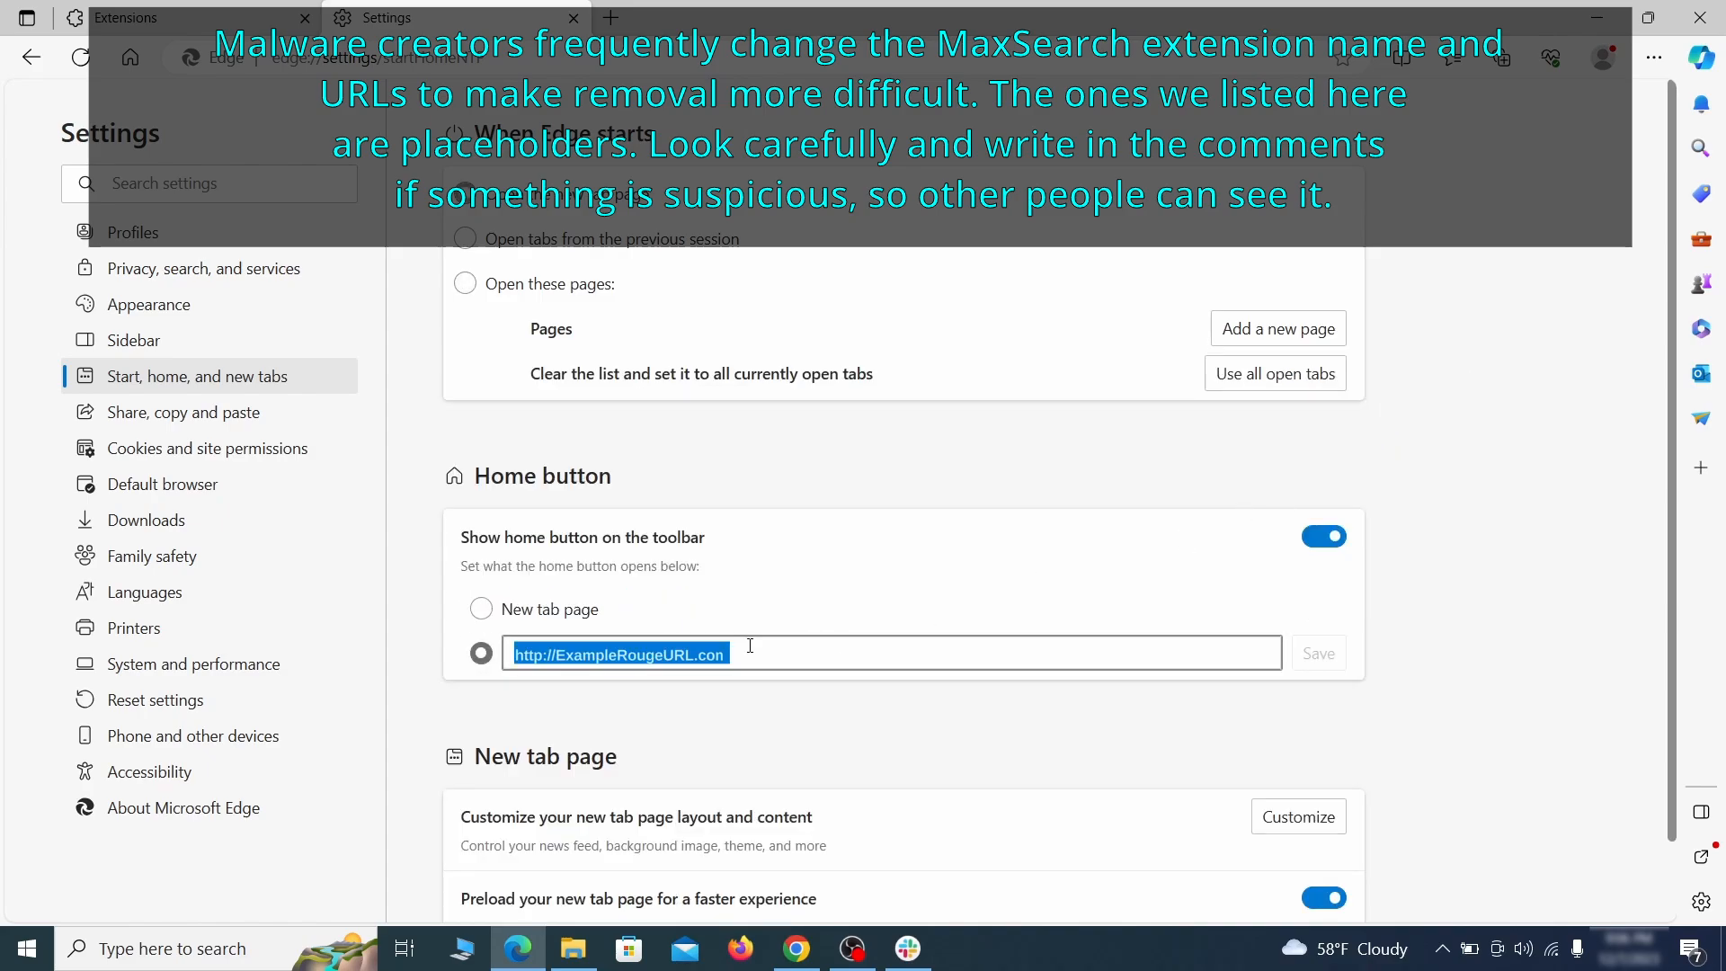
key("BackSpace")
left_click(481, 609)
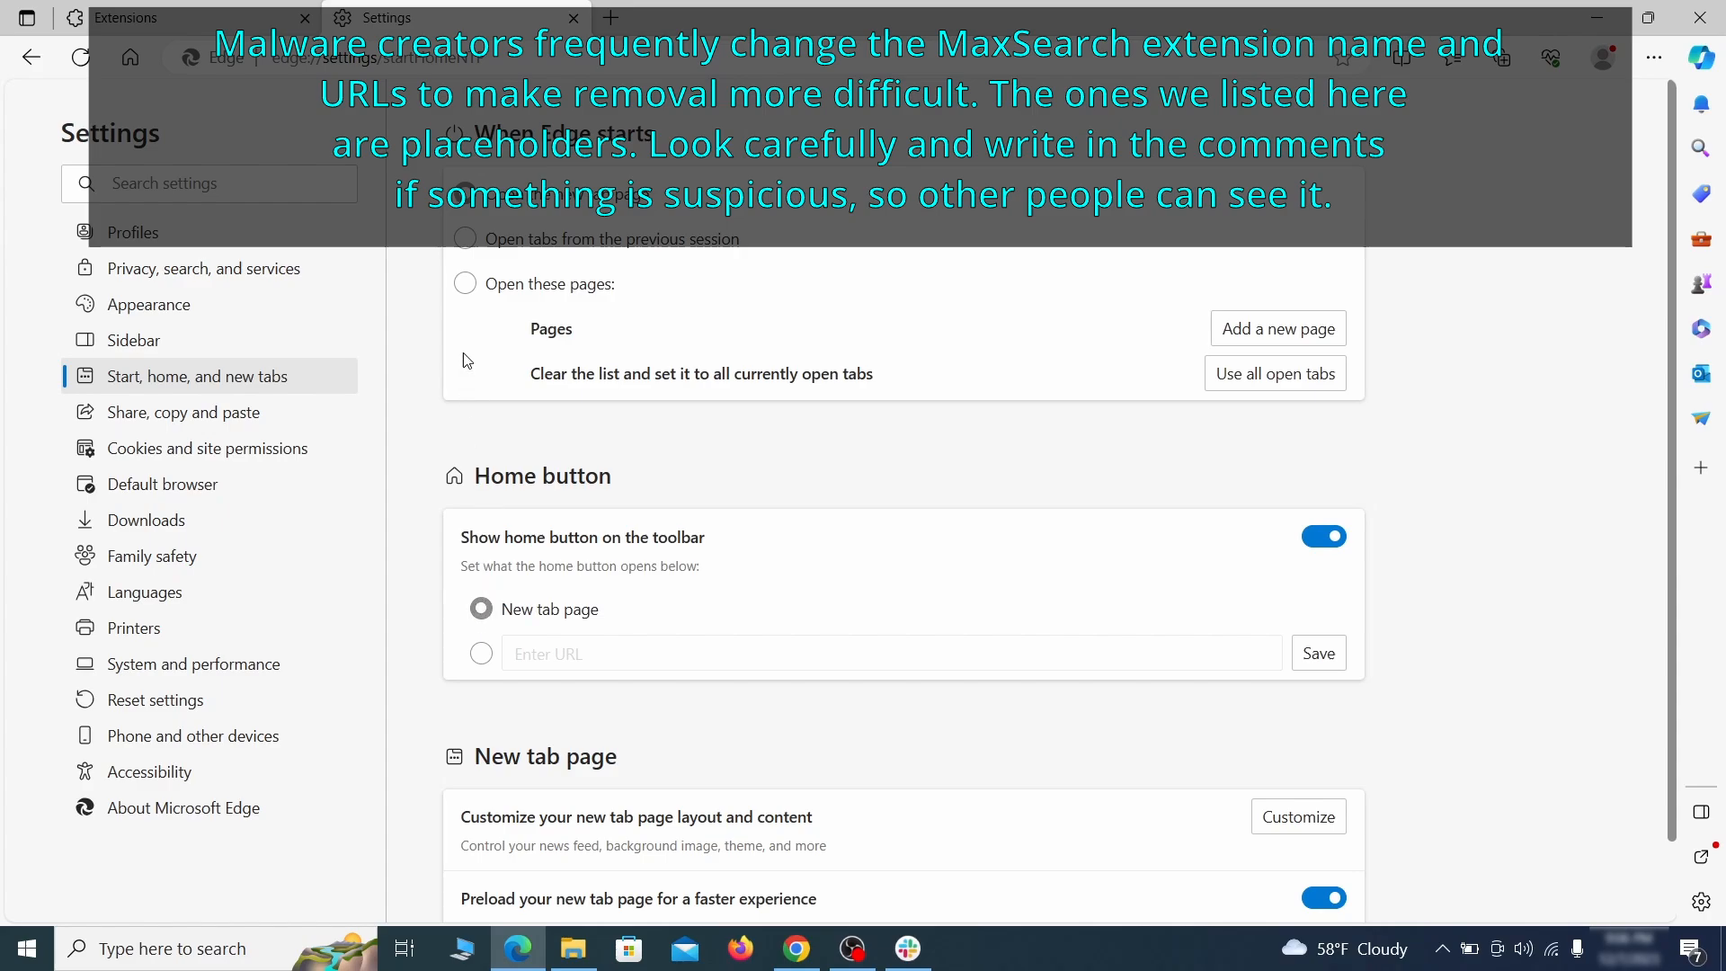
Remove ExampleRougeURL.com from the sites allowed to send notifications in the site permissions.
left_click(316, 452)
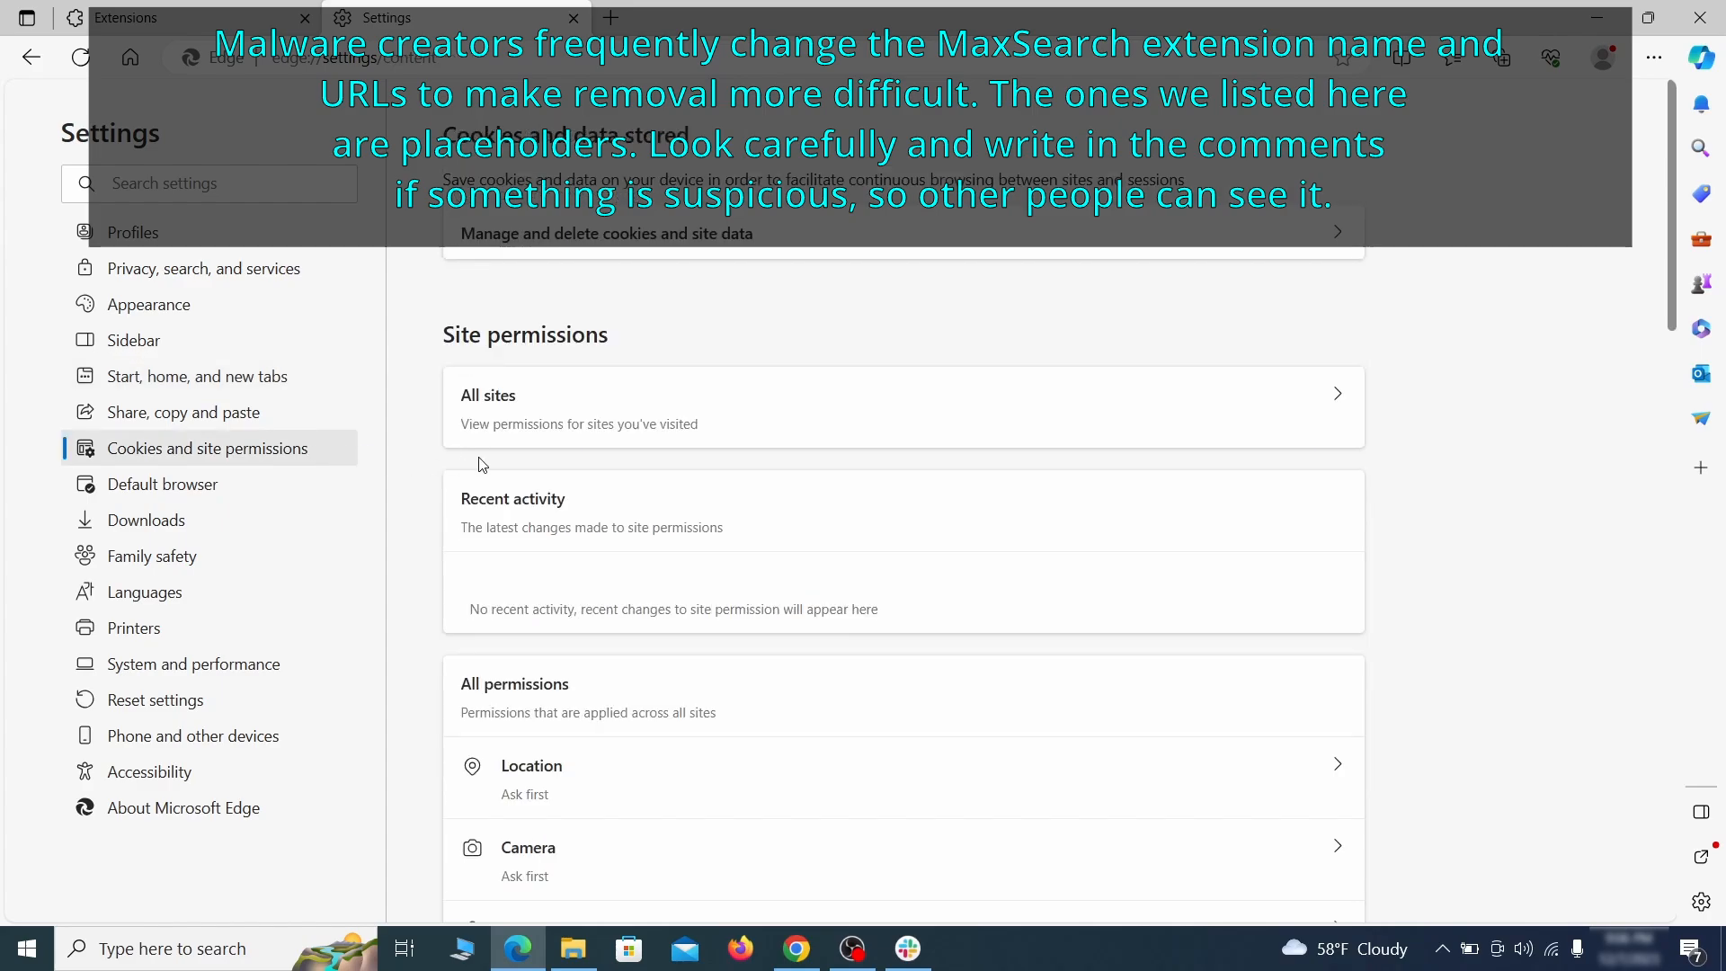
scroll(835, 467, "down", 5)
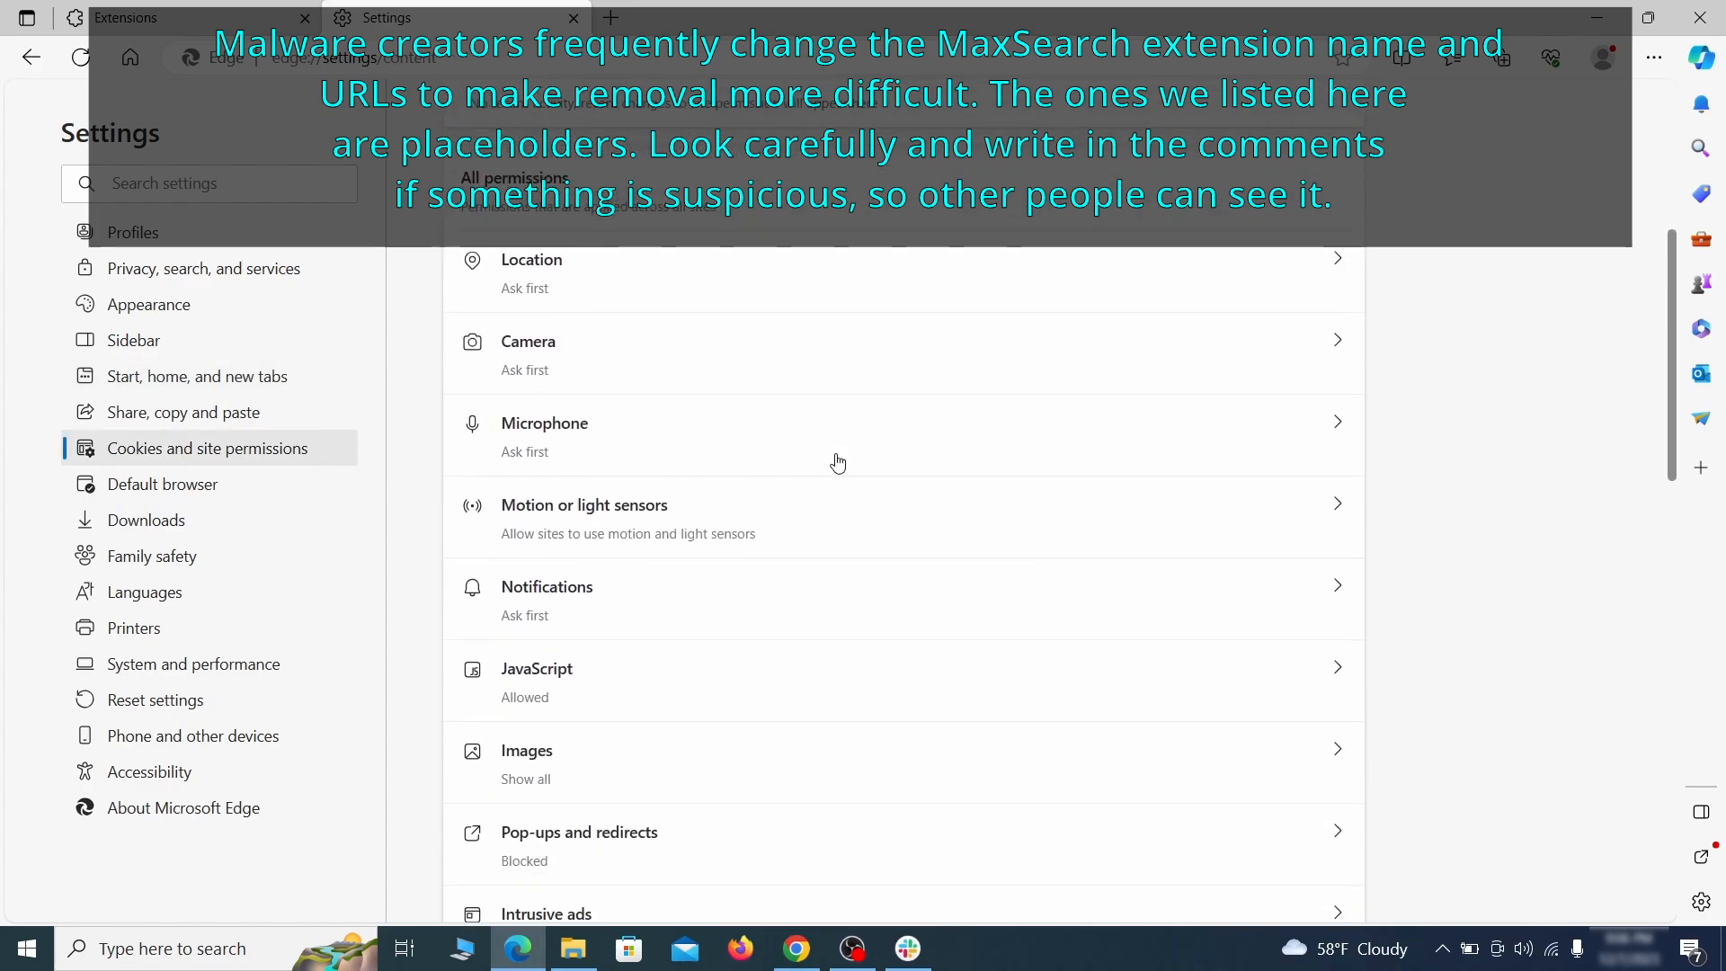
scroll(837, 473, "down", 1)
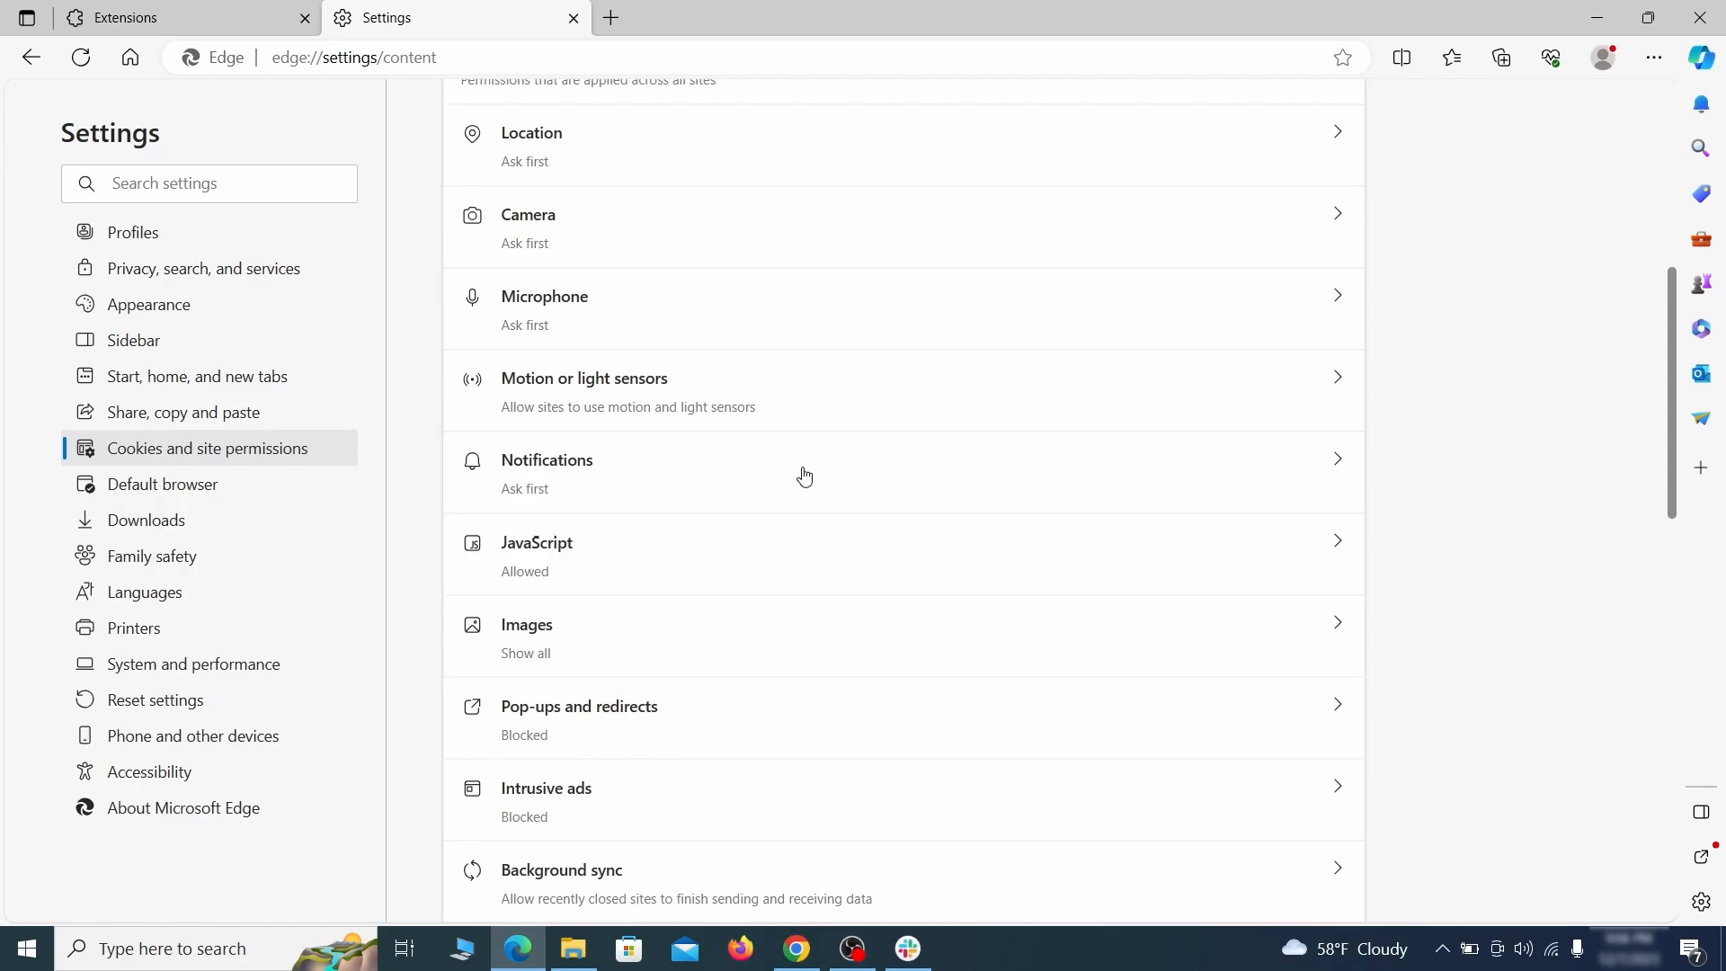
left_click(804, 476)
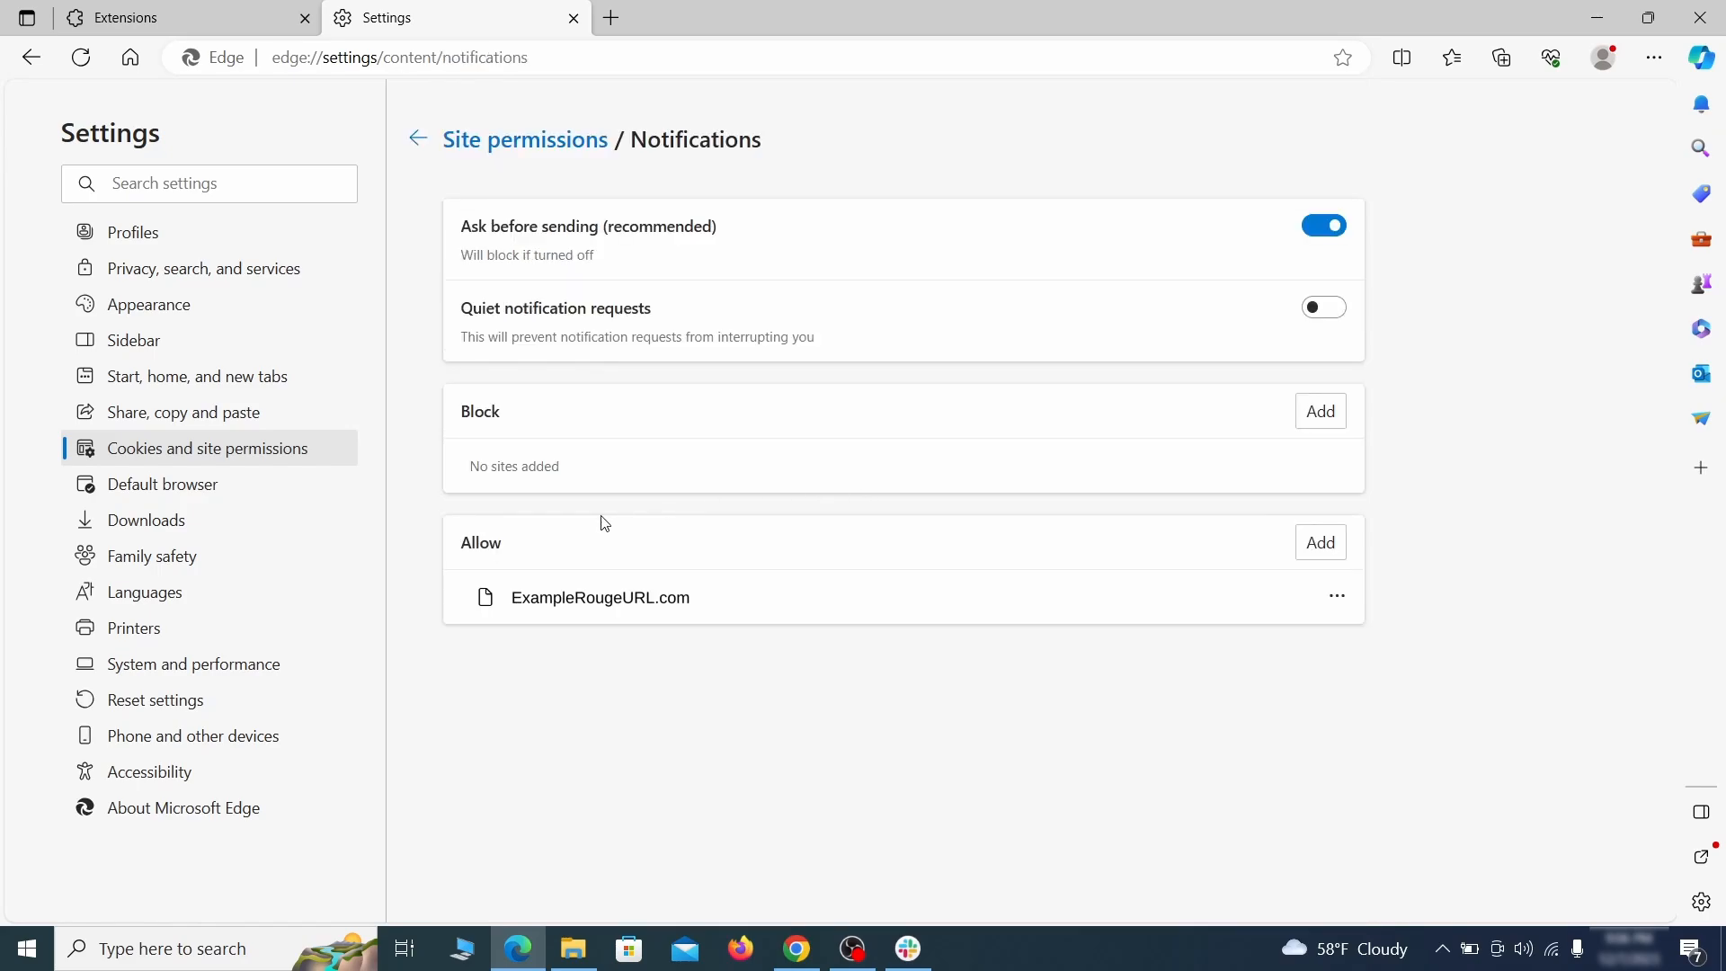
left_click(1336, 596)
left_click(1414, 670)
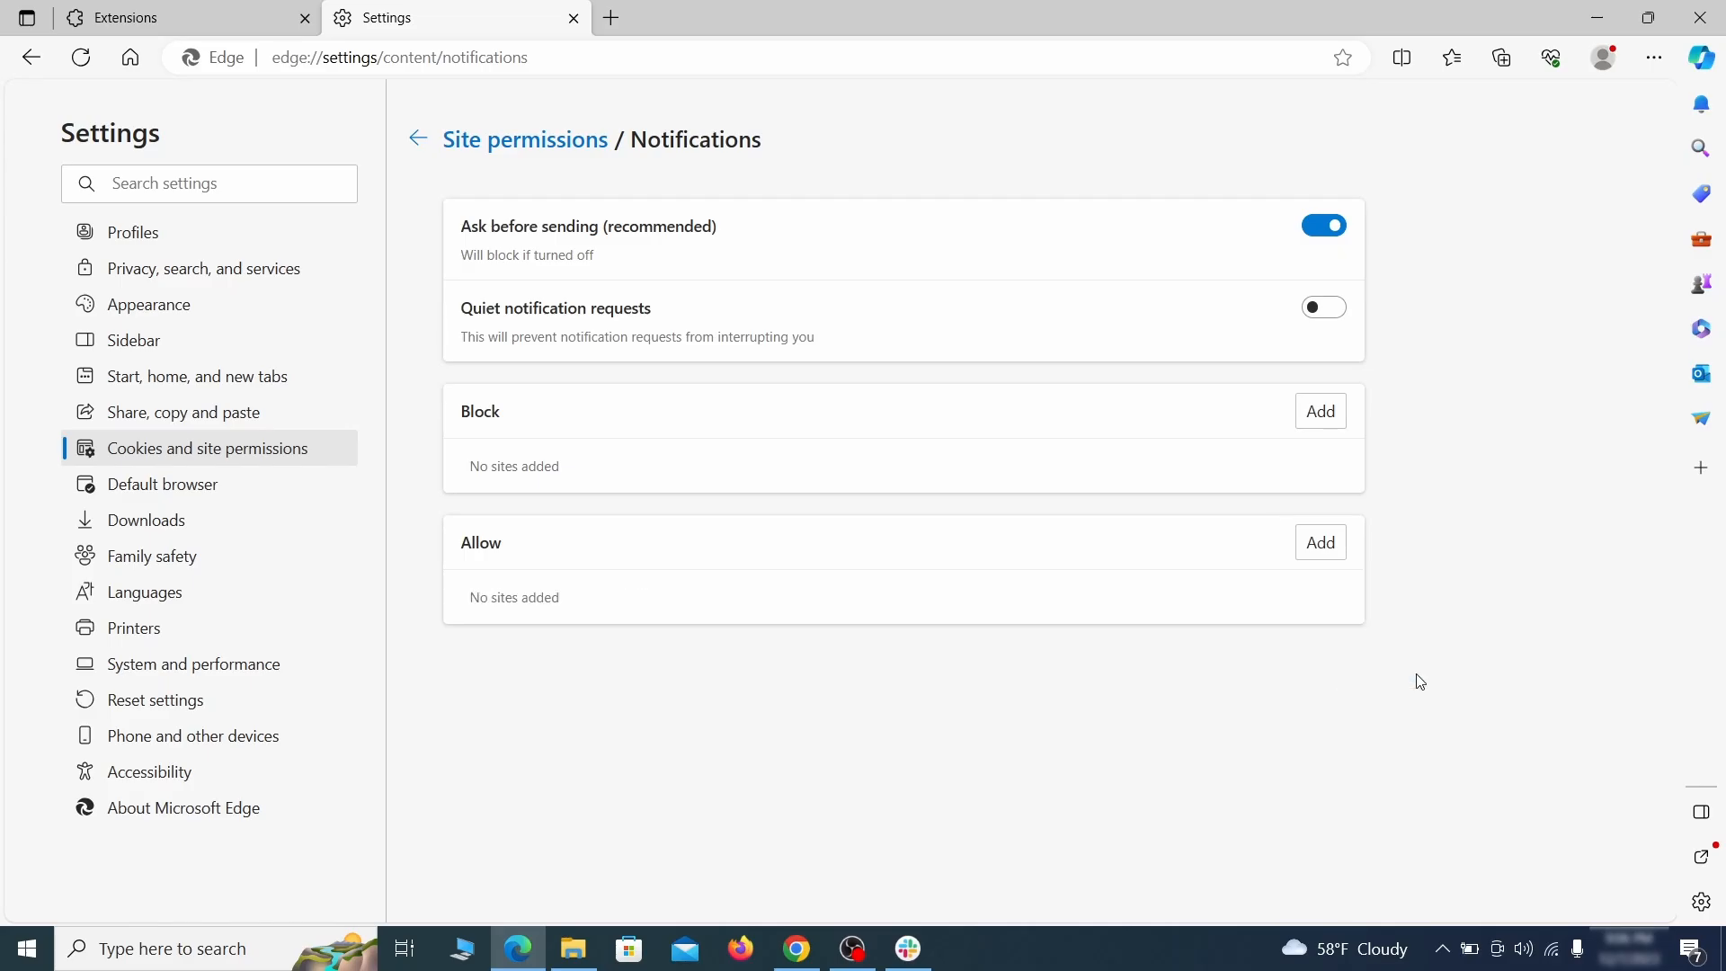